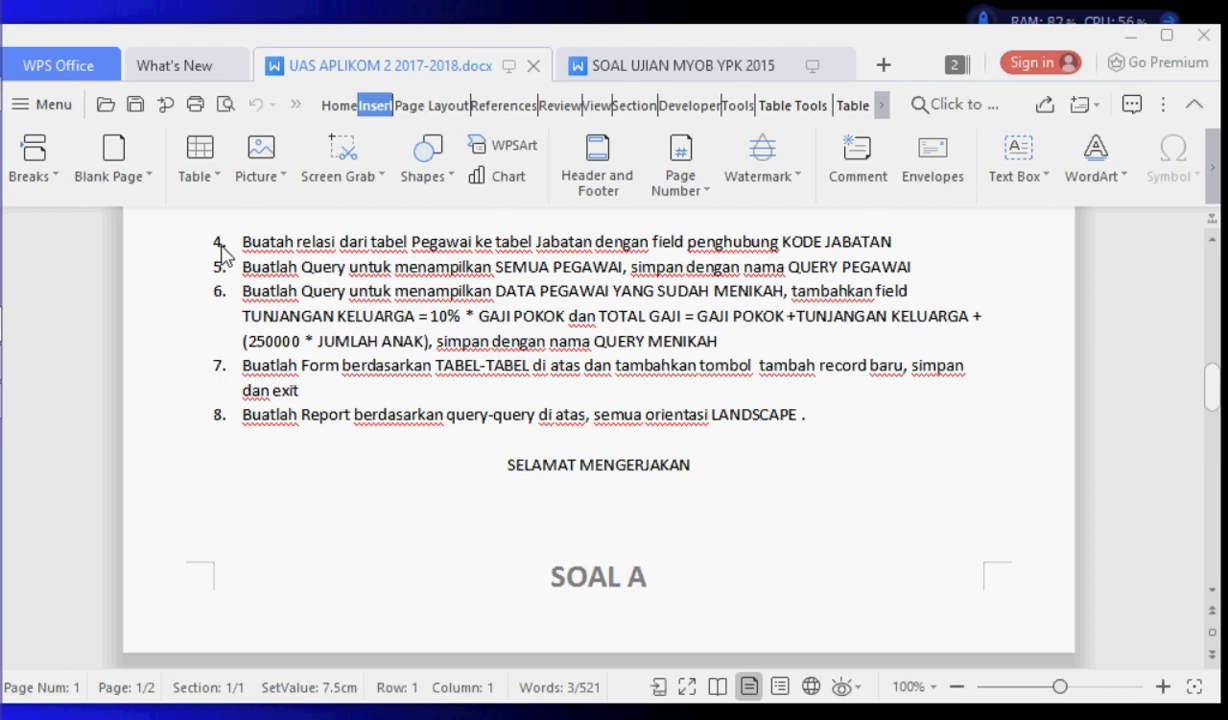
Step: Switch from the exam document to the UAS database in Microsoft Access
{"action": "mouse_move", "coordinate": [3, 348]}
{"action": "left_click", "coordinate": [34, 364]}
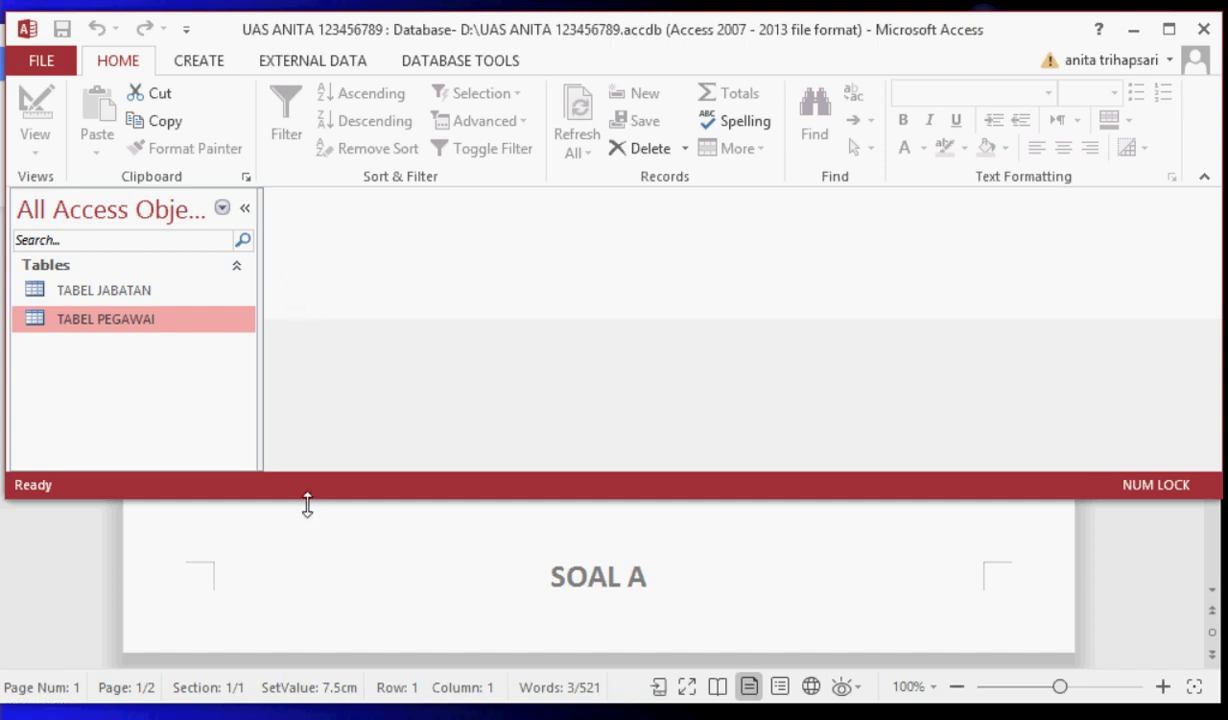
{"action": "left_click", "coordinate": [312, 565]}
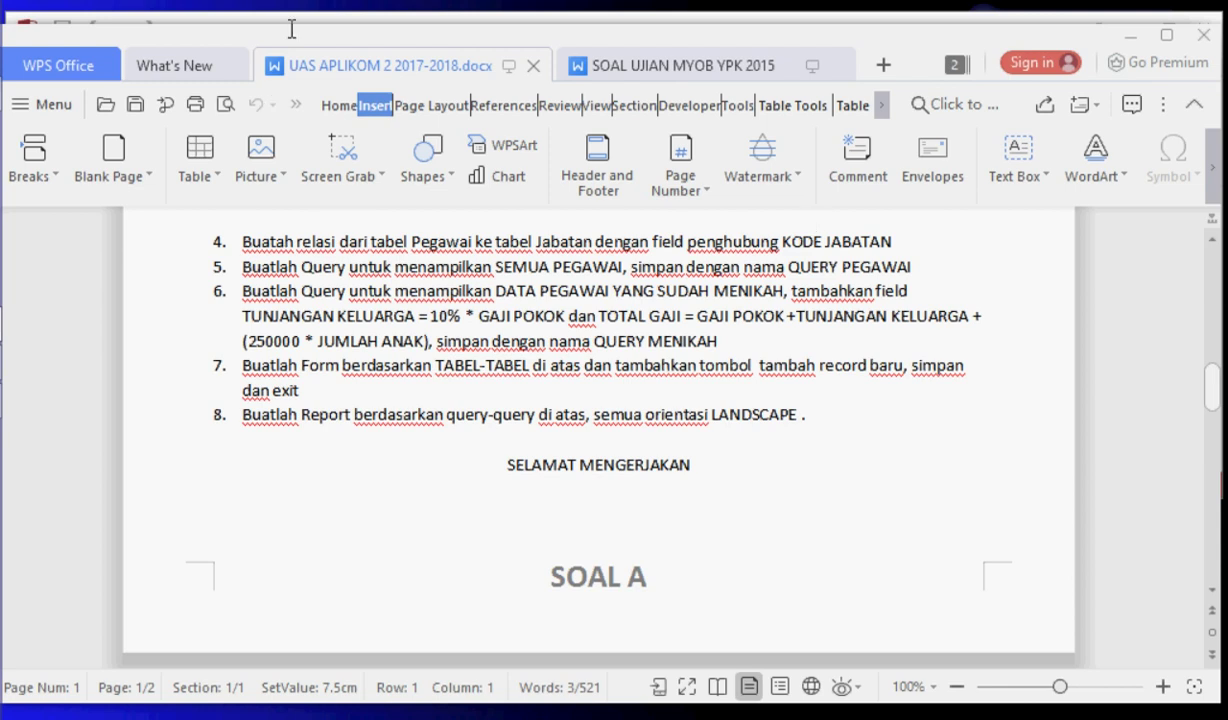
{"action": "mouse_move", "coordinate": [37, 334]}
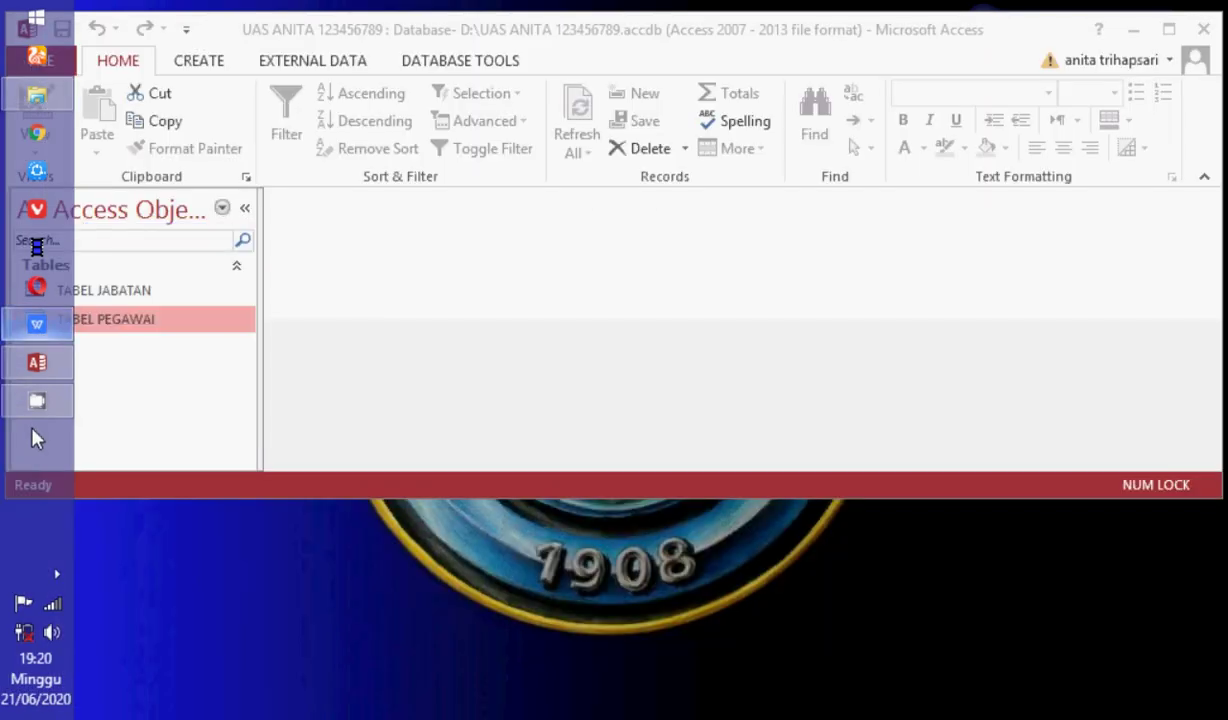
{"action": "left_click", "coordinate": [40, 366]}
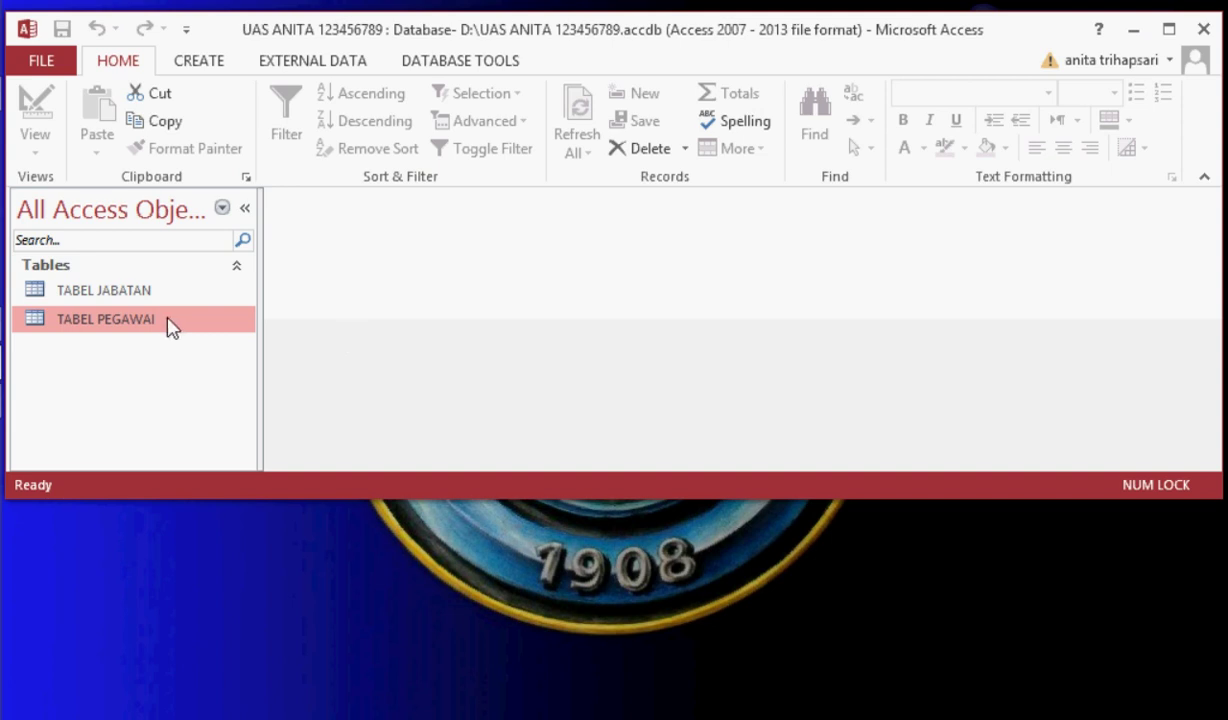
Step: Open TABEL PEGAWAI in Design view in a maximized window and examine its field names and data types
{"action": "left_click", "coordinate": [200, 64]}
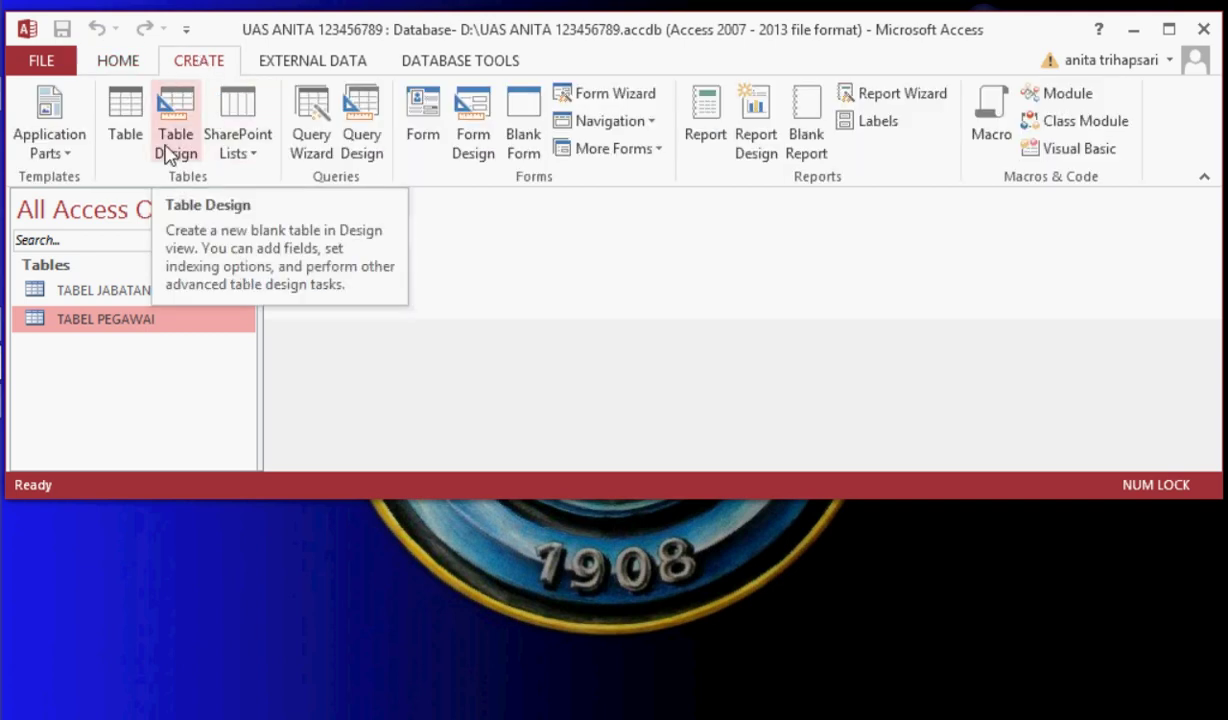
{"action": "right_click", "coordinate": [125, 330]}
{"action": "left_click", "coordinate": [168, 356]}
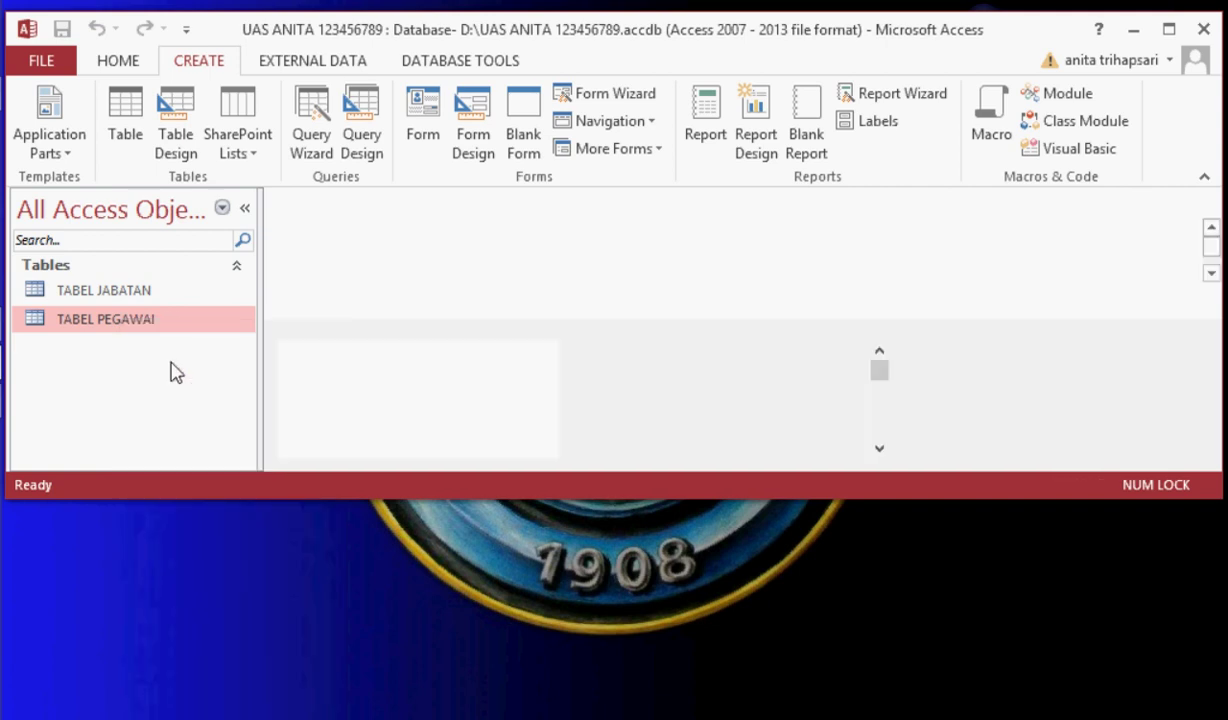
{"action": "double_click", "coordinate": [772, 30]}
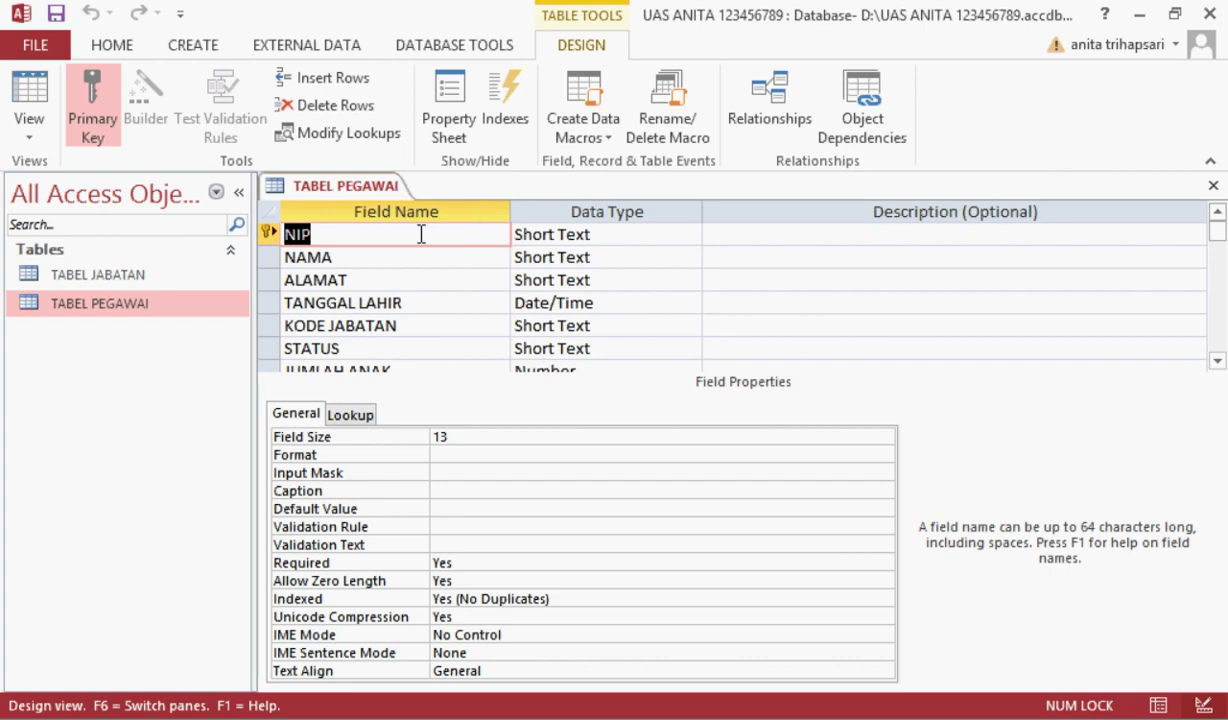
{"action": "left_click", "coordinate": [376, 277]}
{"action": "left_click", "coordinate": [356, 235]}
{"action": "left_click", "coordinate": [1217, 361]}
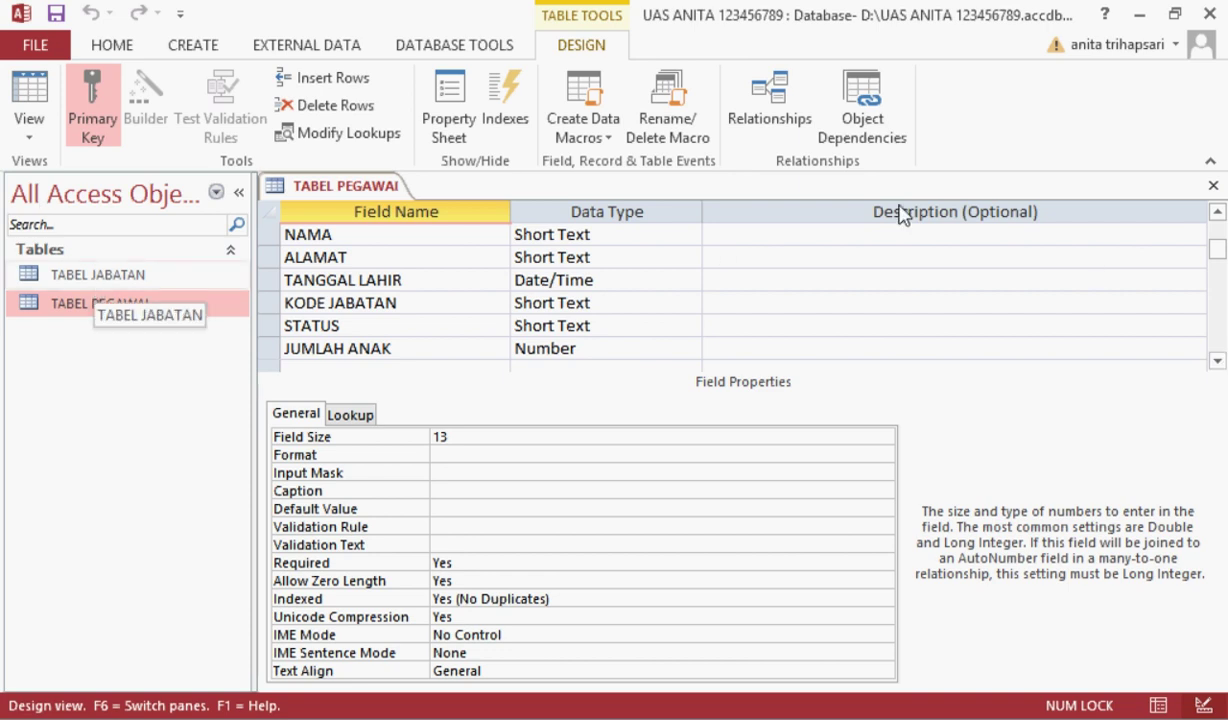
{"action": "scroll", "coordinate": [1214, 240], "scroll_direction": "up", "scroll_amount": 1}
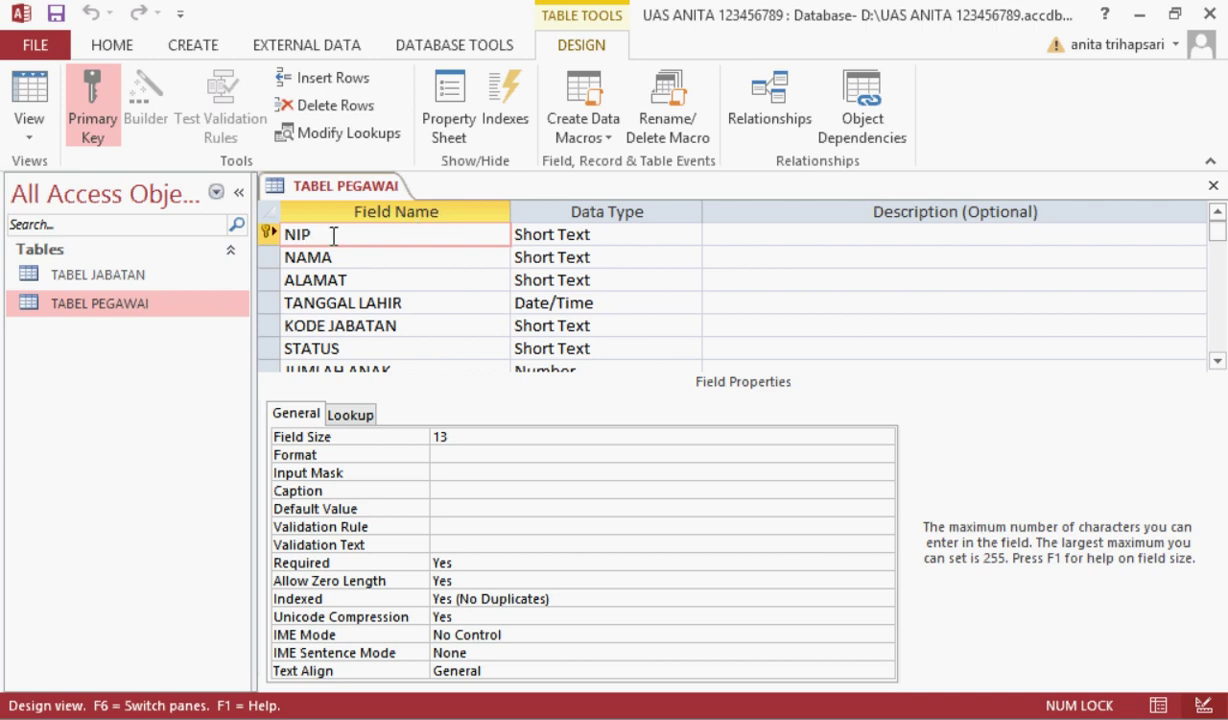
Step: Open TABEL JABATAN in Design view to review its fields, and close both table designs
{"action": "right_click", "coordinate": [76, 277]}
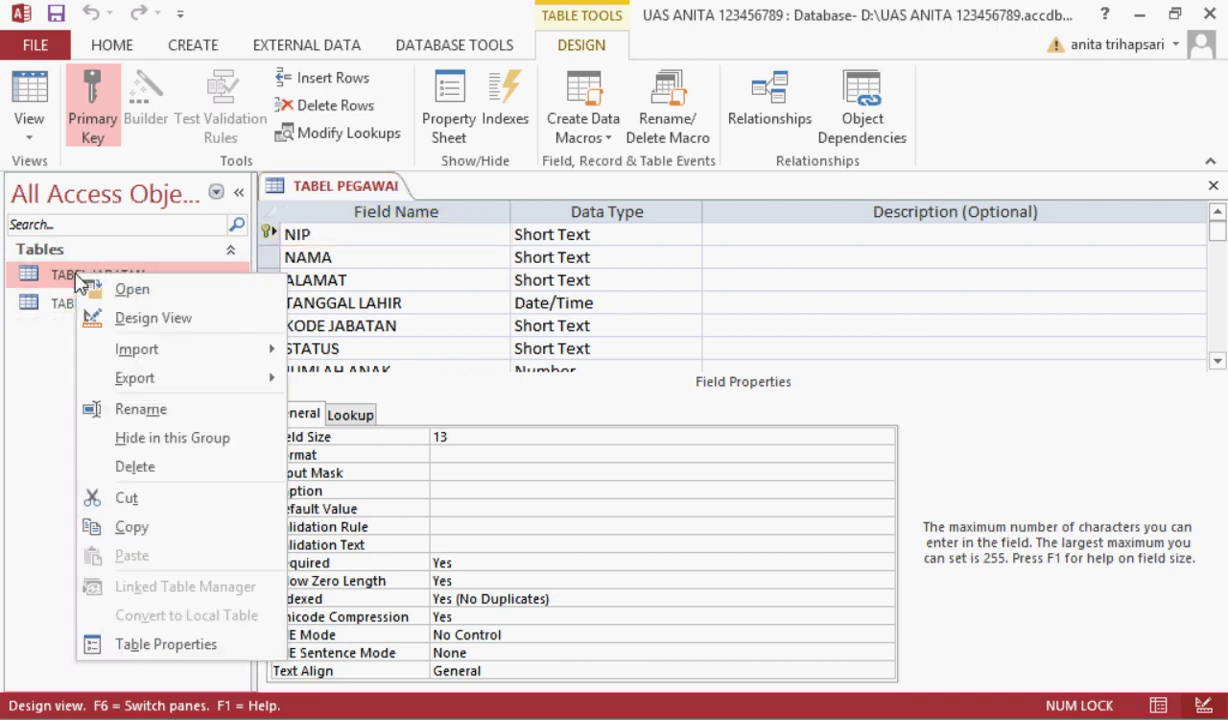
{"action": "left_click", "coordinate": [118, 320]}
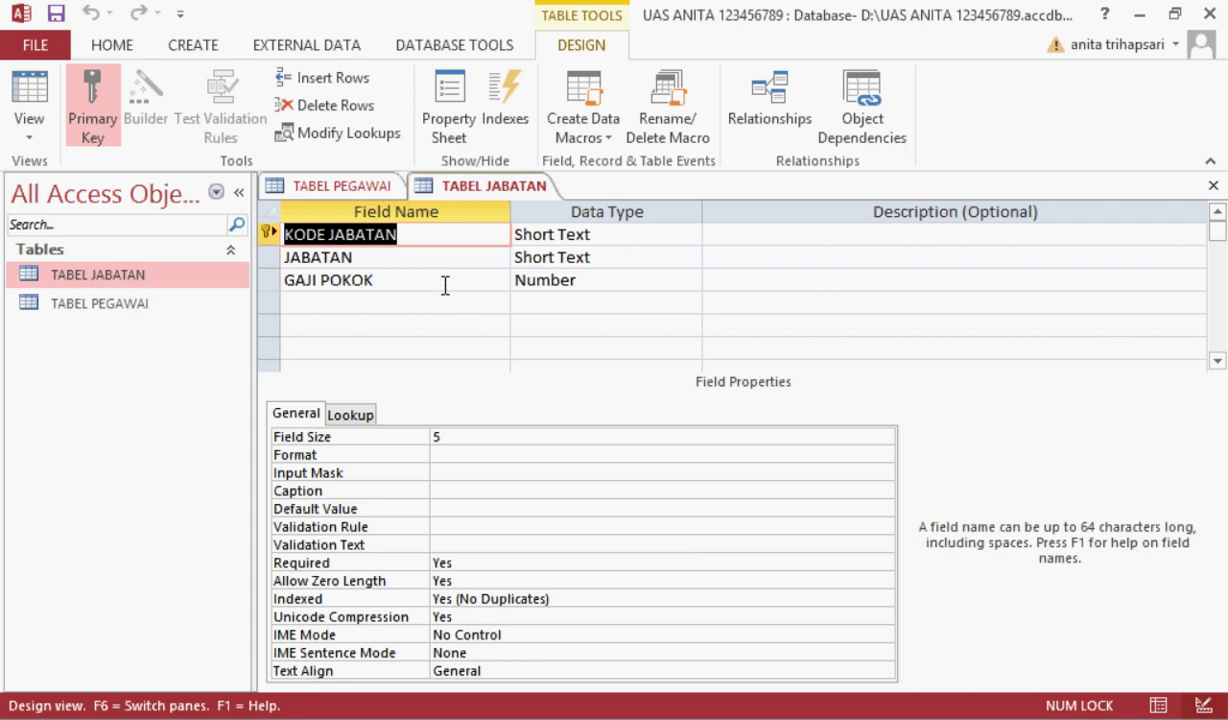
{"action": "left_click", "coordinate": [347, 190]}
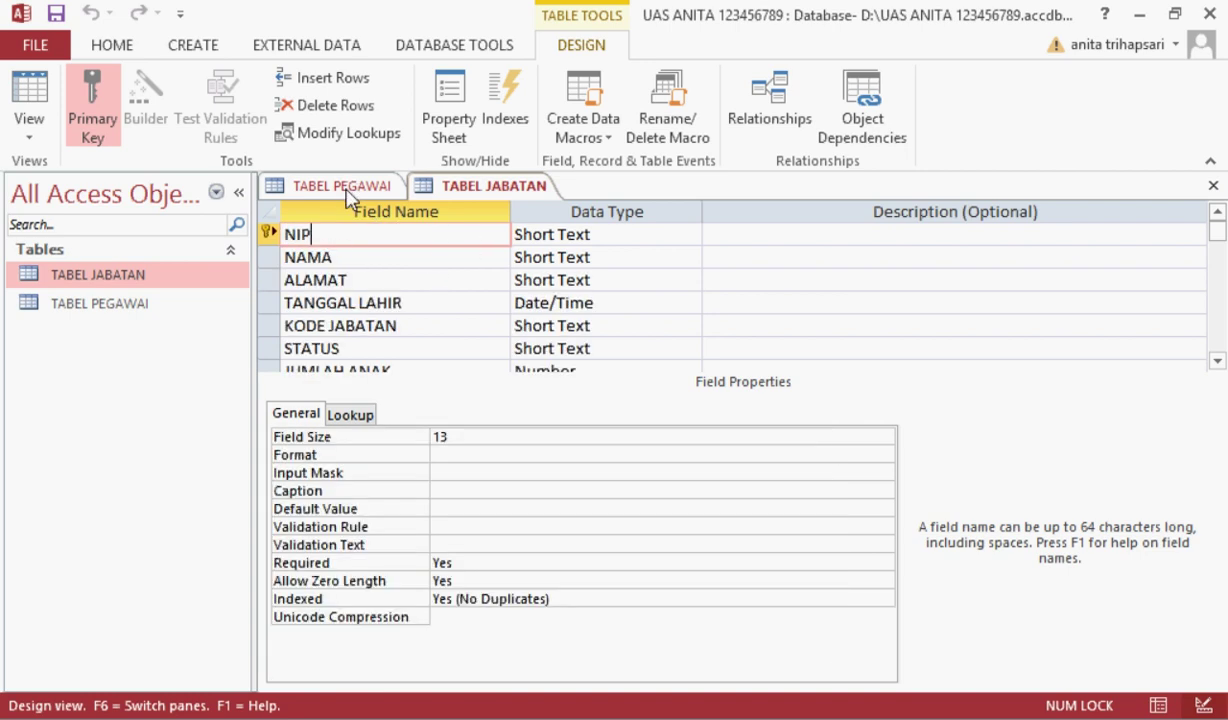
{"action": "left_click", "coordinate": [1213, 188]}
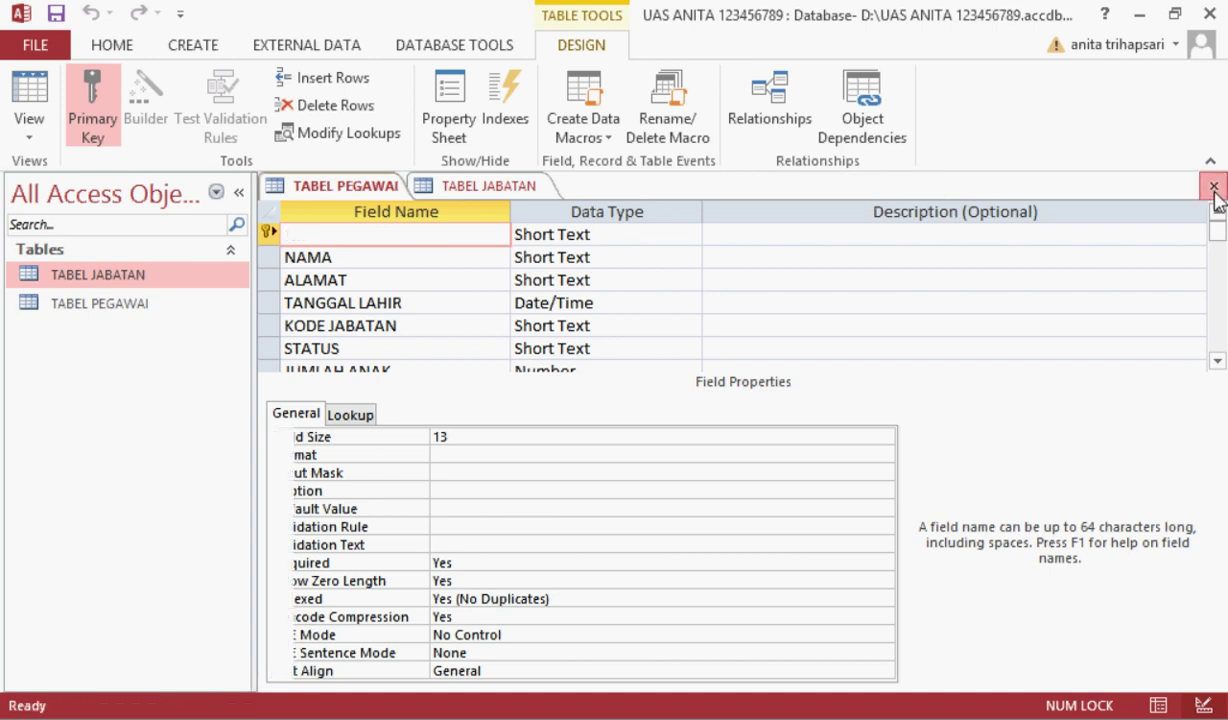
{"action": "left_click", "coordinate": [1213, 188]}
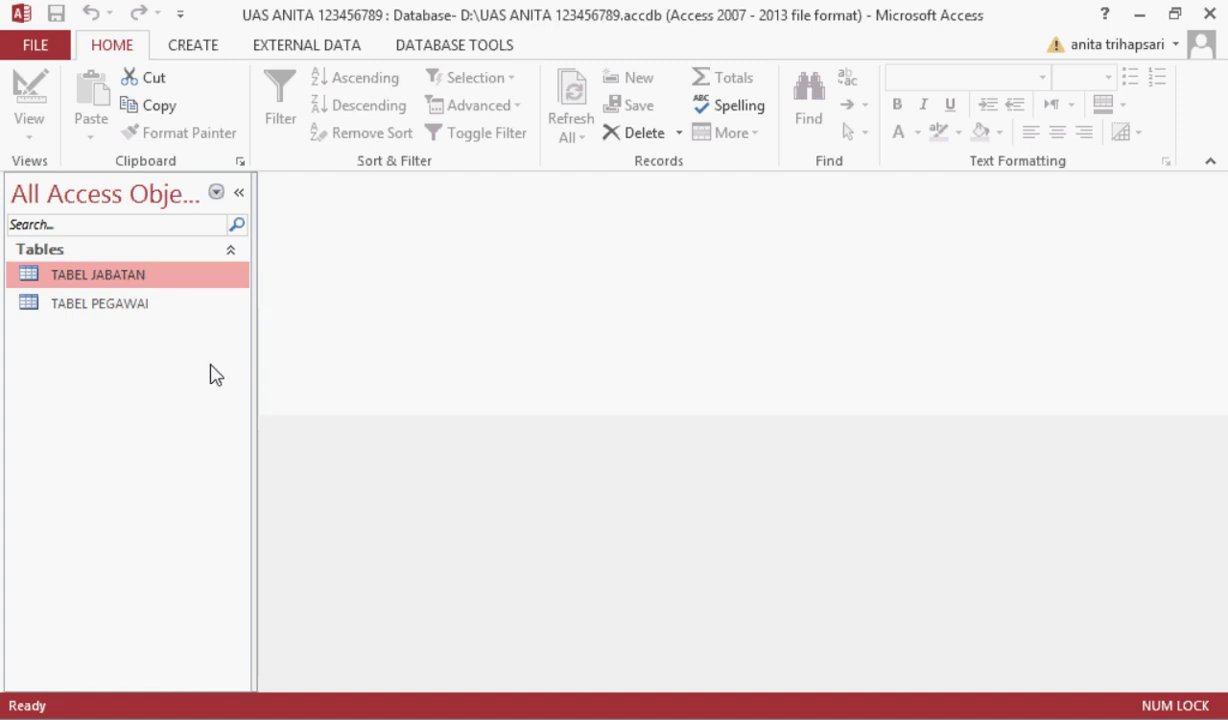
Step: Open TABEL PEGAWAI in Datasheet view and restore the smaller window so the exam document shows behind it
{"action": "left_click", "coordinate": [113, 312]}
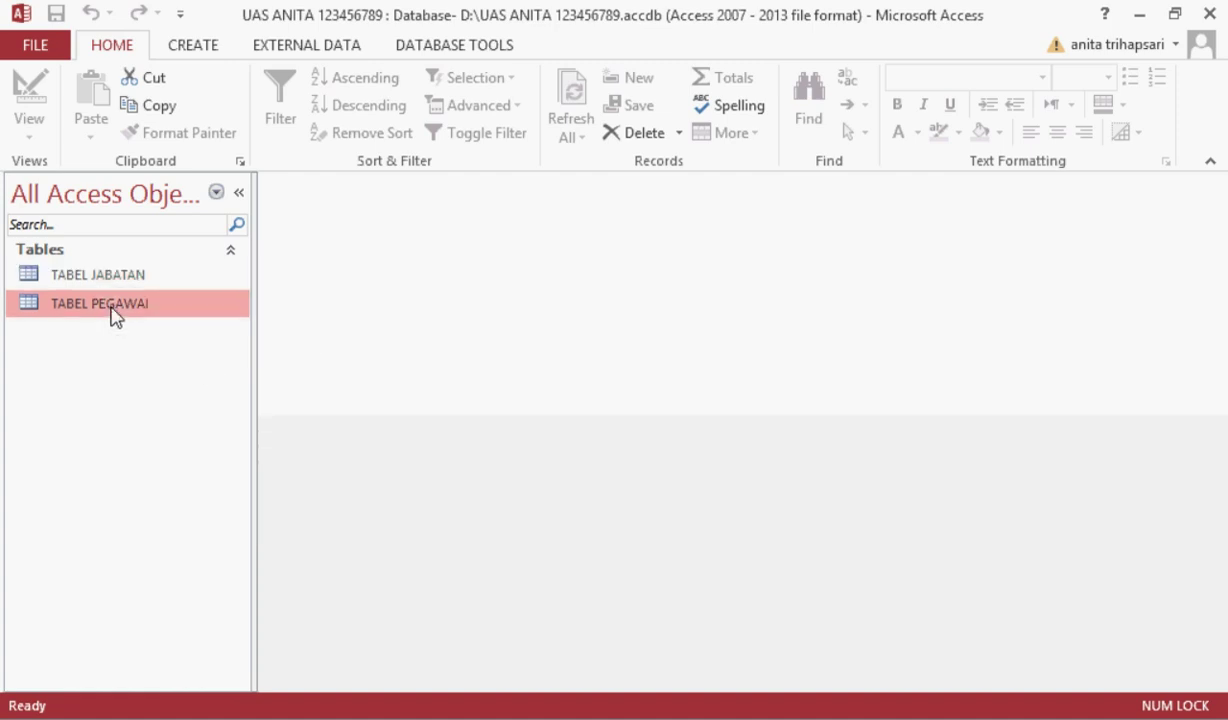
{"action": "double_click", "coordinate": [113, 312]}
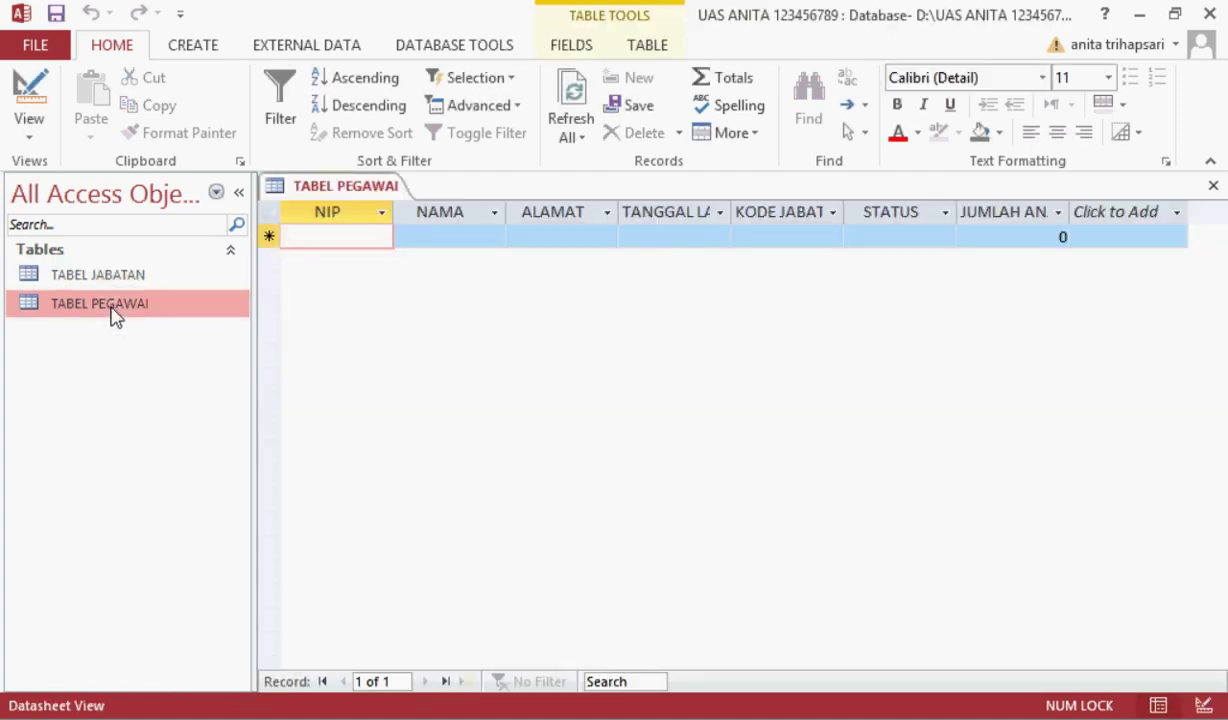
{"action": "left_click", "coordinate": [1176, 12]}
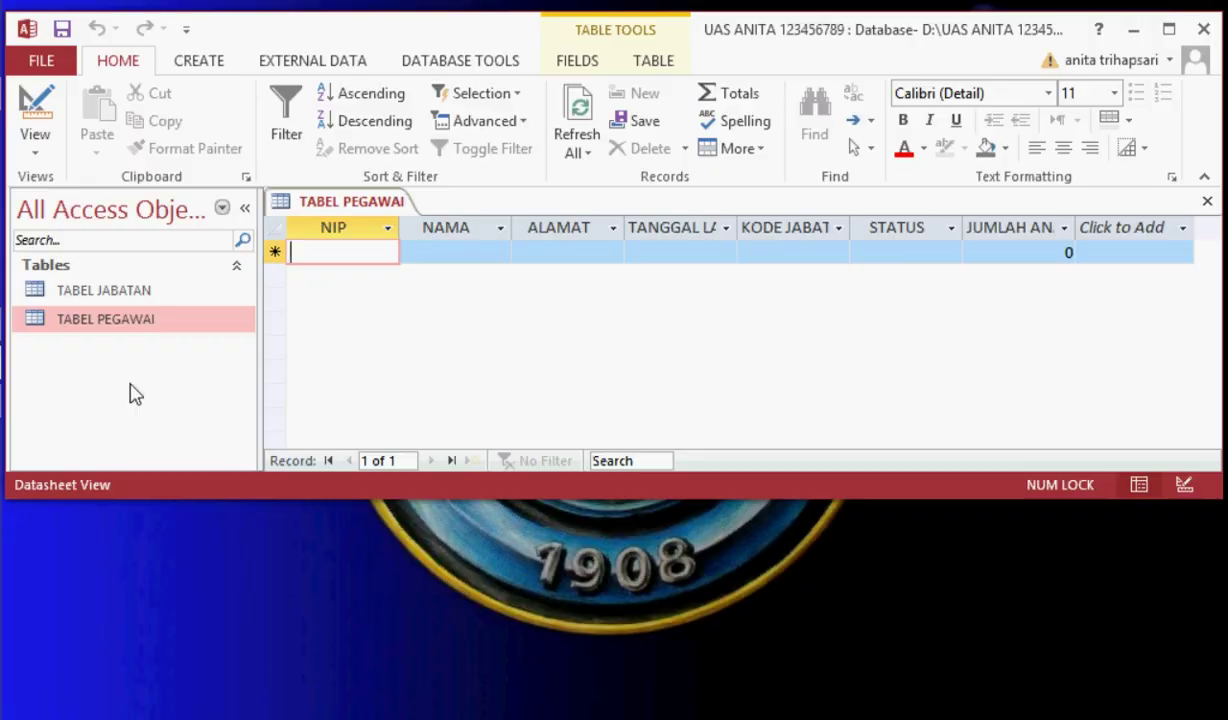
{"action": "key", "text": "alt+Tab"}
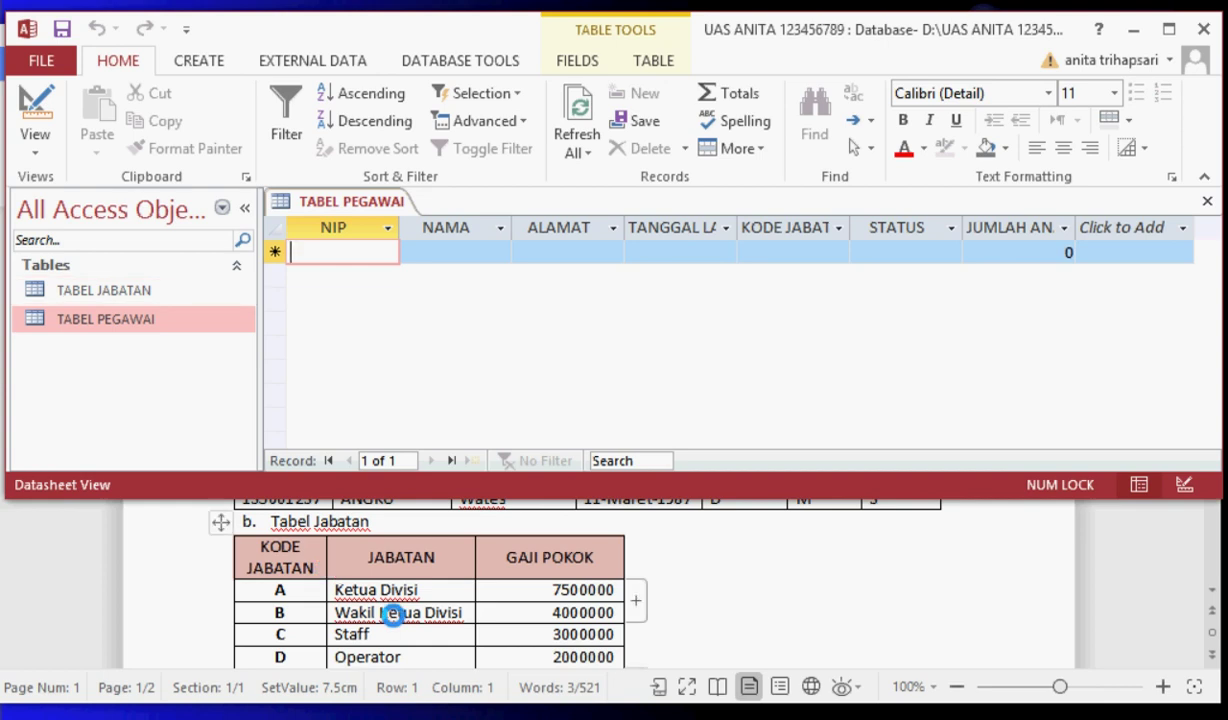
Step: Enter the first employee's NIP, name in capitals and address in the first record of TABEL PEGAWAI
{"action": "type", "text": "123456789"}
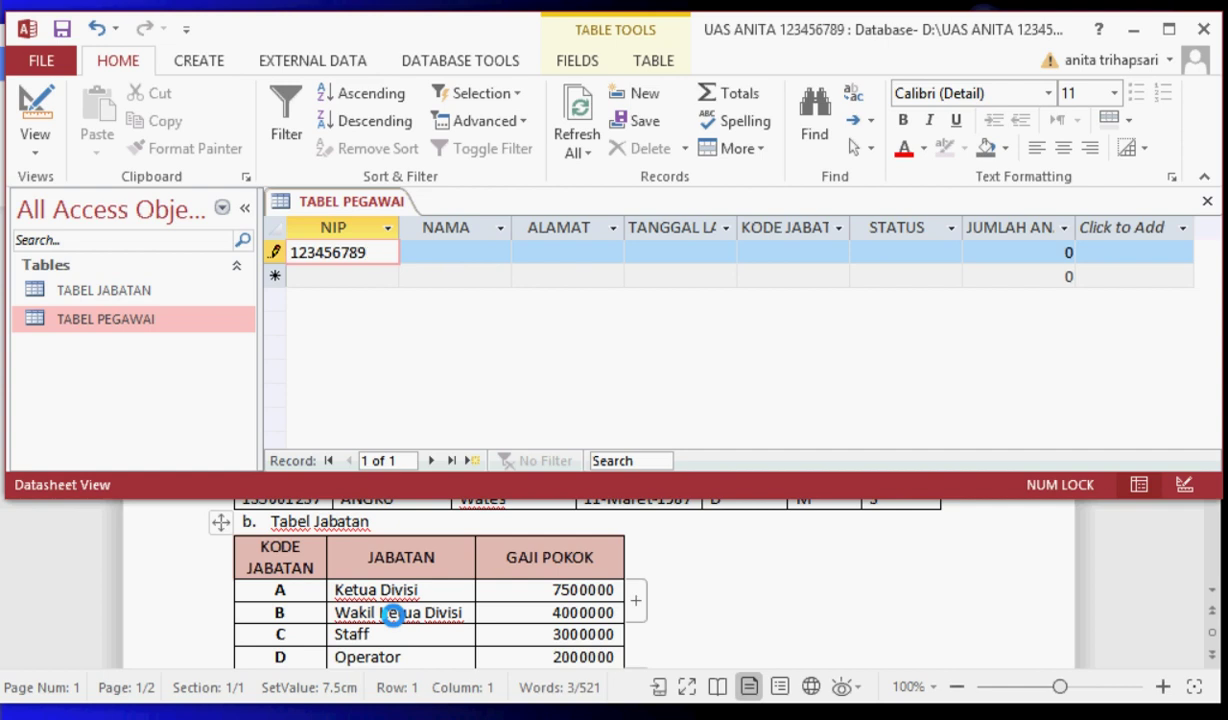
{"action": "key", "text": "Tab"}
{"action": "type", "text": "a"}
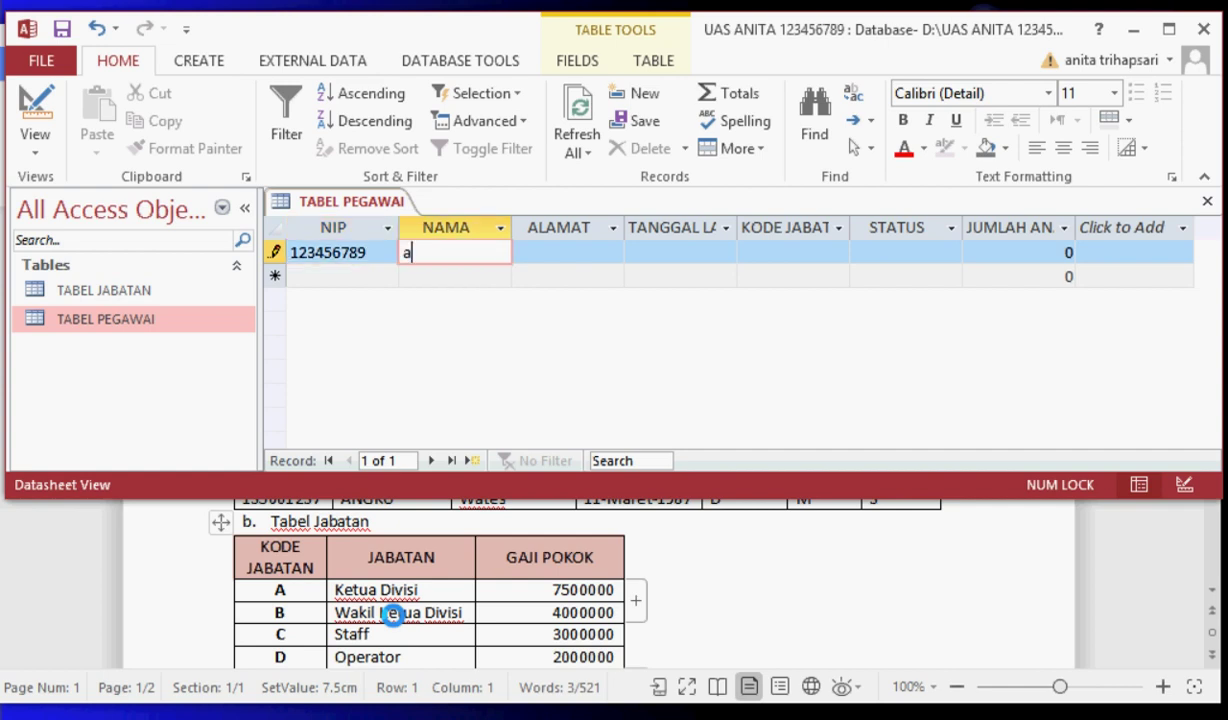
{"action": "key", "text": "BackSpace"}
{"action": "key", "text": "Caps_Lock"}
{"action": "type", "text": "ANITA"}
{"action": "key", "text": "Tab"}
{"action": "type", "text": "B"}
{"action": "key", "text": "Caps_Lock"}
{"action": "type", "text": "antul"}
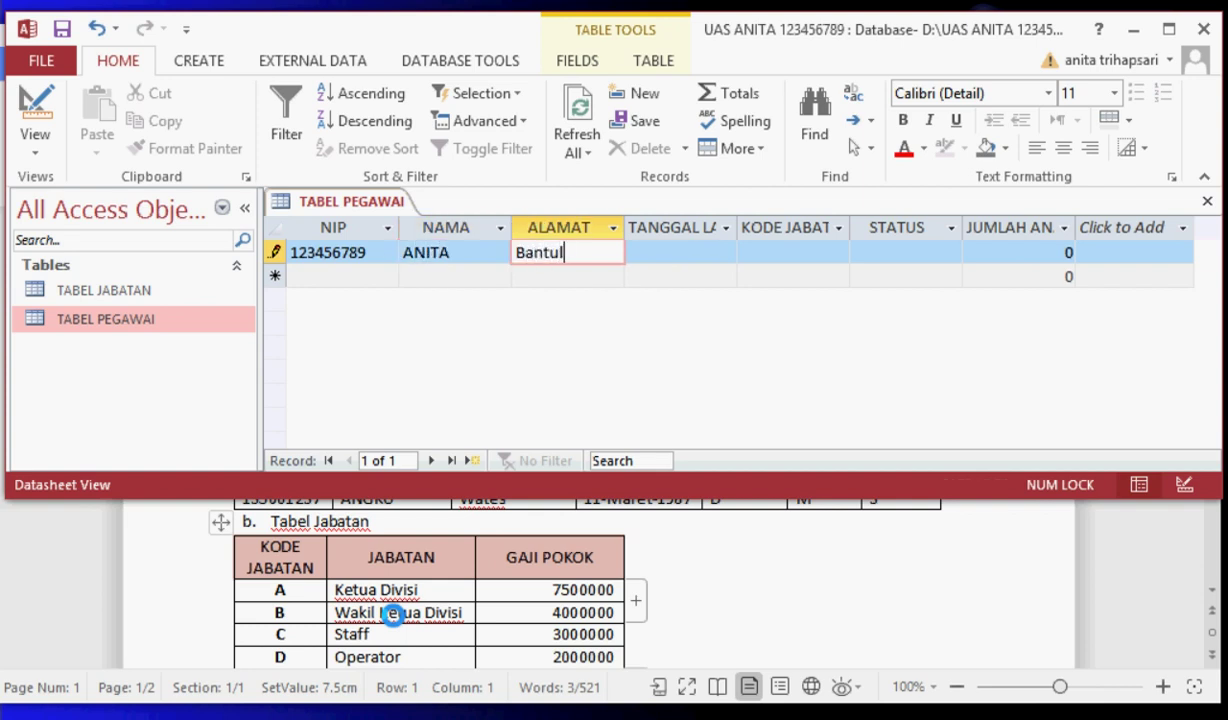
Step: Fill in the first employee's TANGGAL LAHIR by picking a calendar date and correcting its year
{"action": "key", "text": "Tab"}
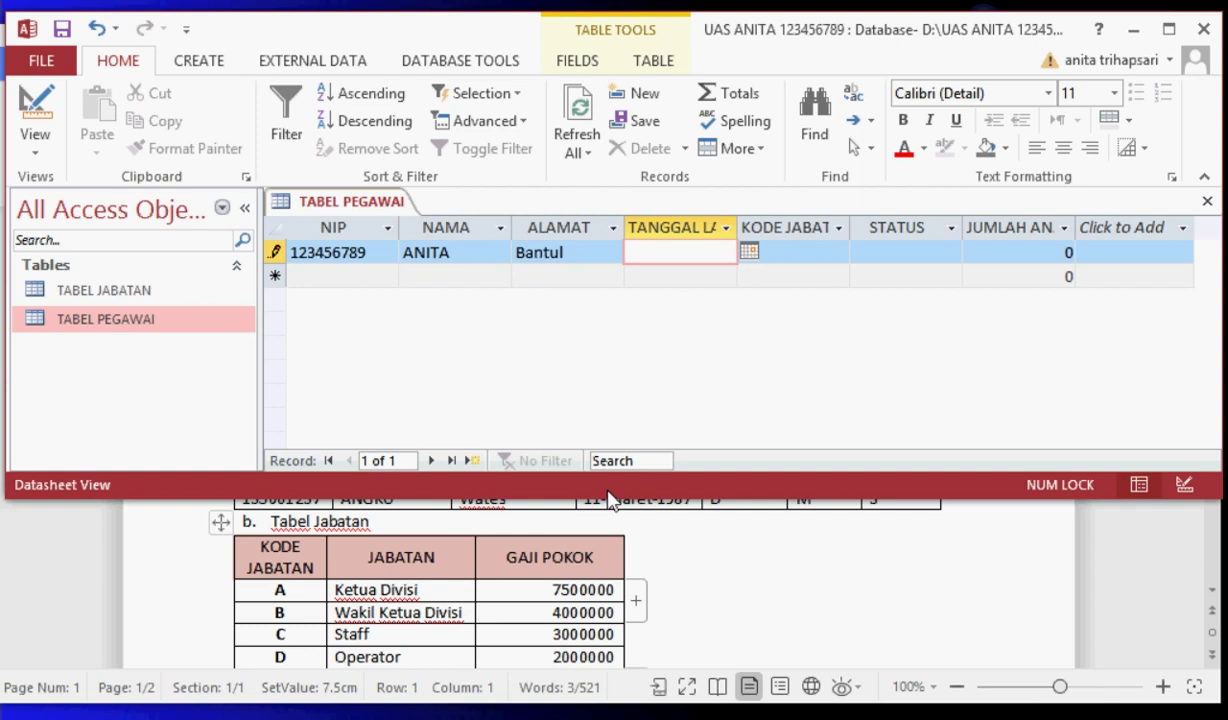
{"action": "left_click", "coordinate": [754, 252]}
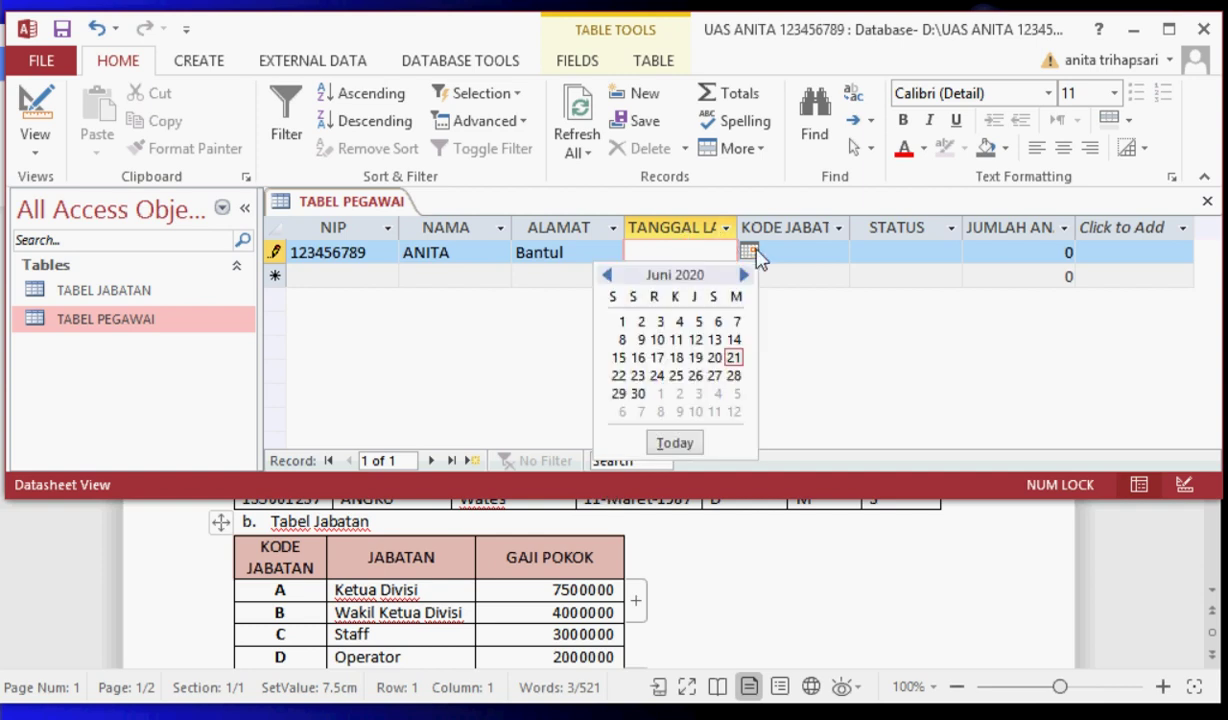
{"action": "left_click", "coordinate": [638, 394]}
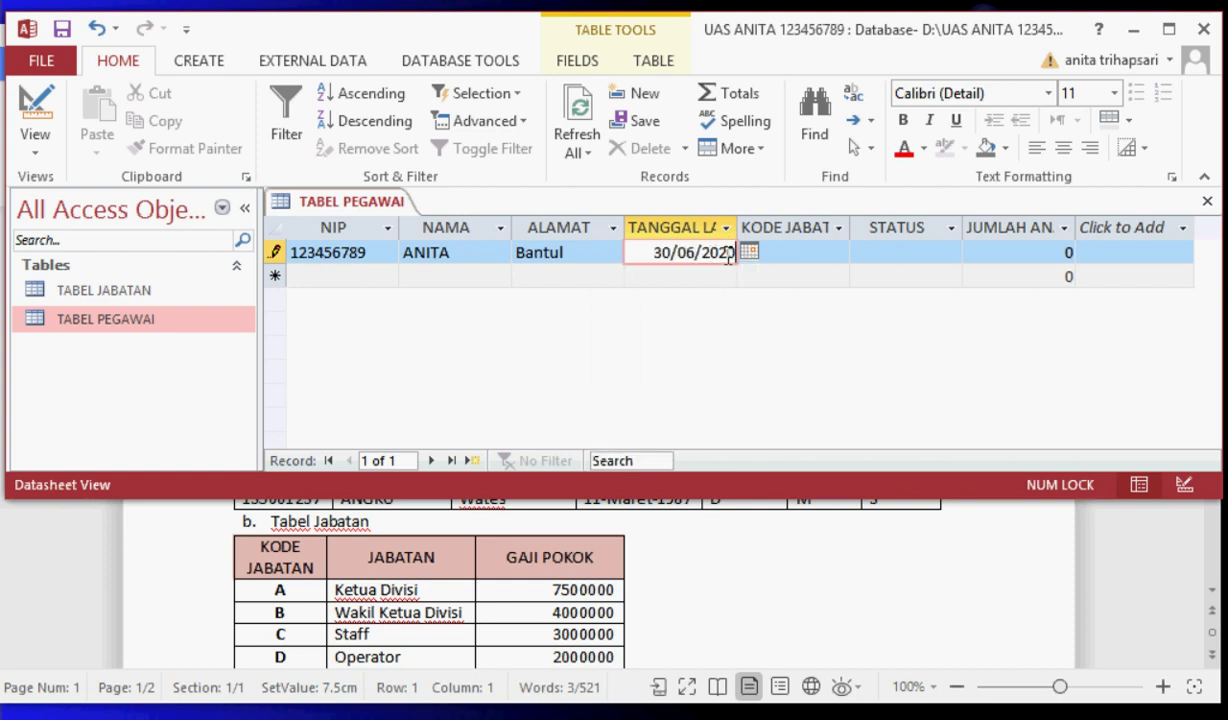
{"action": "key", "text": "Left"}
{"action": "key", "text": "Left"}
{"action": "key", "text": "Delete"}
{"action": "type", "text": "0"}
{"action": "left_click", "coordinate": [791, 251]}
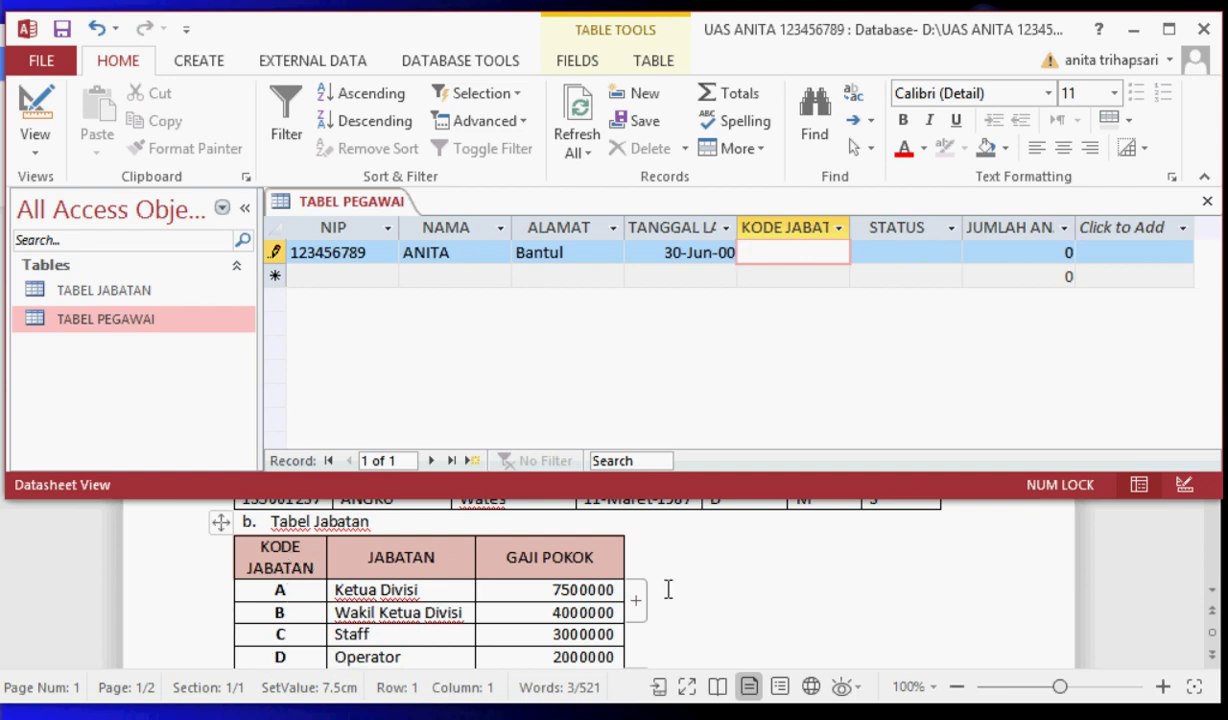
Step: Set the first employee's KODE JABATAN to B and STATUS to TK
{"action": "type", "text": "b"}
{"action": "key", "text": "BackSpace"}
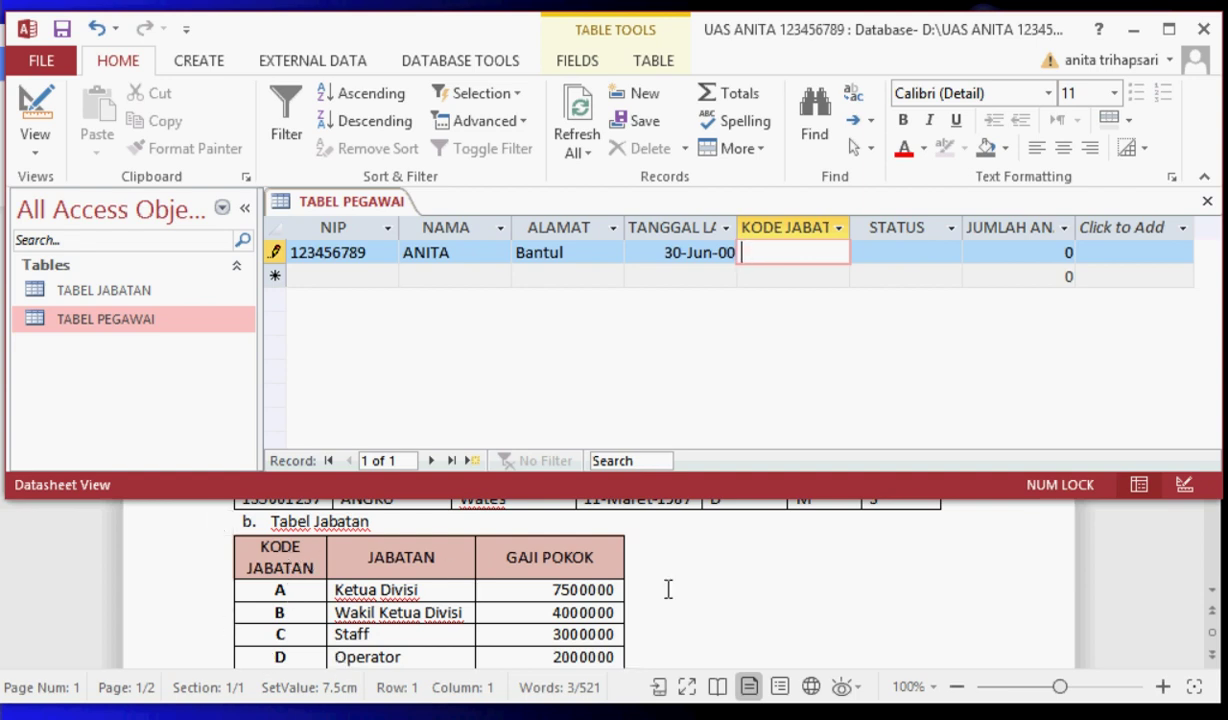
{"action": "type", "text": "B"}
{"action": "key", "text": "Tab"}
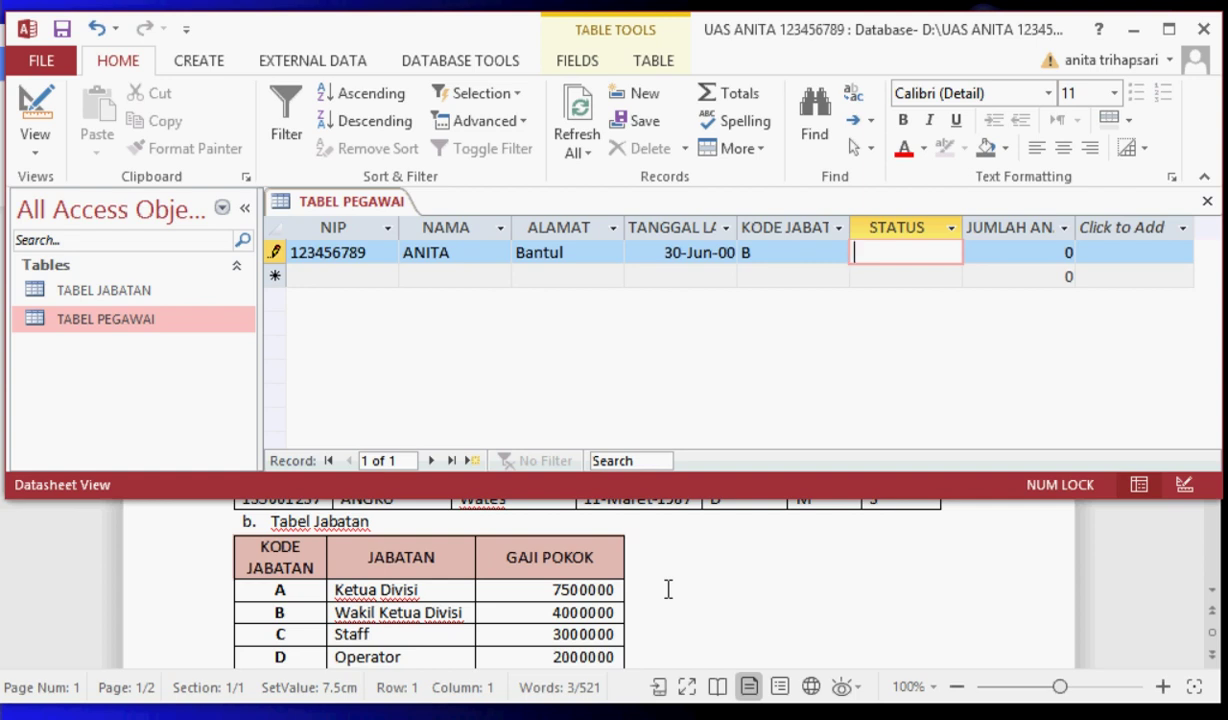
{"action": "type", "text": "tk"}
{"action": "key", "text": "BackSpace"}
{"action": "key", "text": "BackSpace"}
{"action": "key", "text": "Caps_Lock"}
{"action": "type", "text": "TK"}
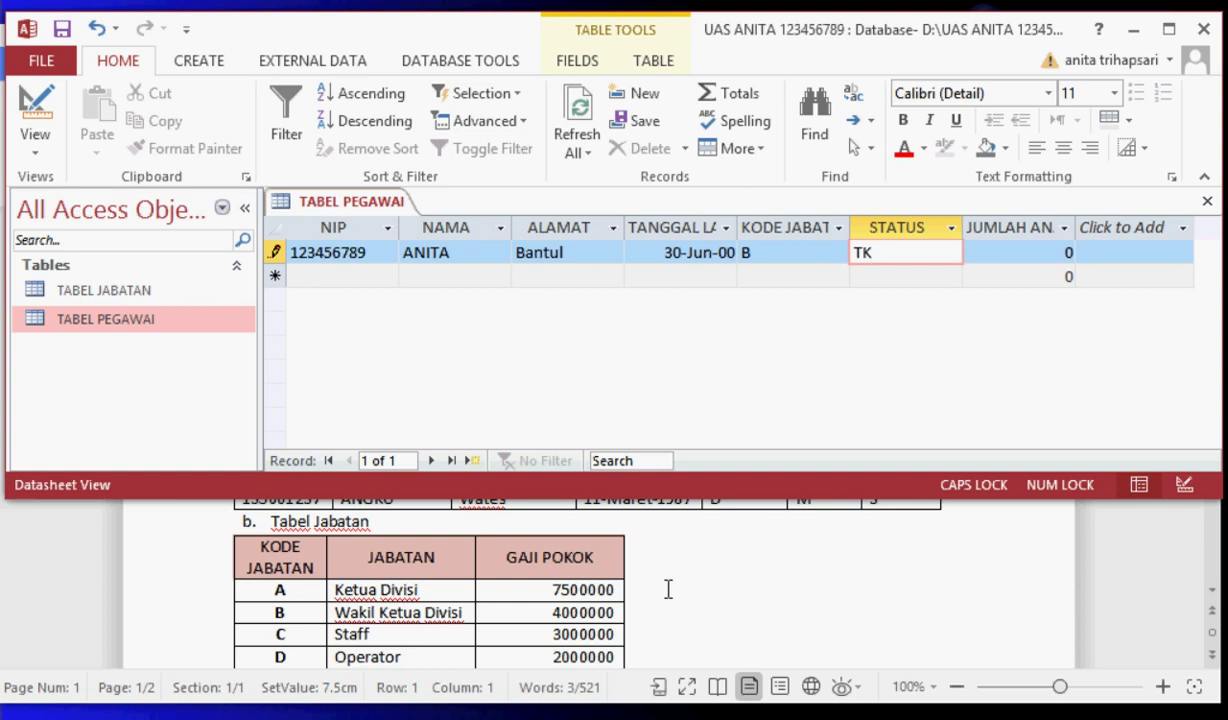
Step: Start a second record in TABEL PEGAWAI with the employee's NIP, name in capitals and address
{"action": "left_click", "coordinate": [322, 285]}
{"action": "type", "text": "135001234"}
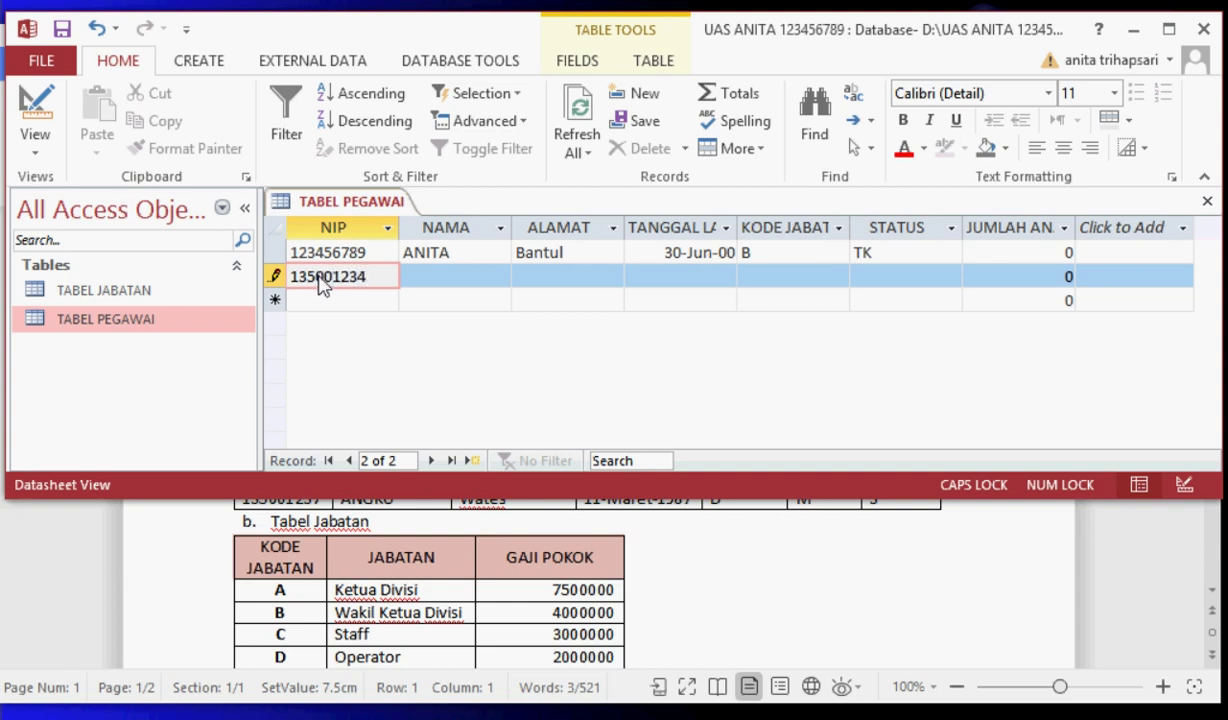
{"action": "key", "text": "Tab"}
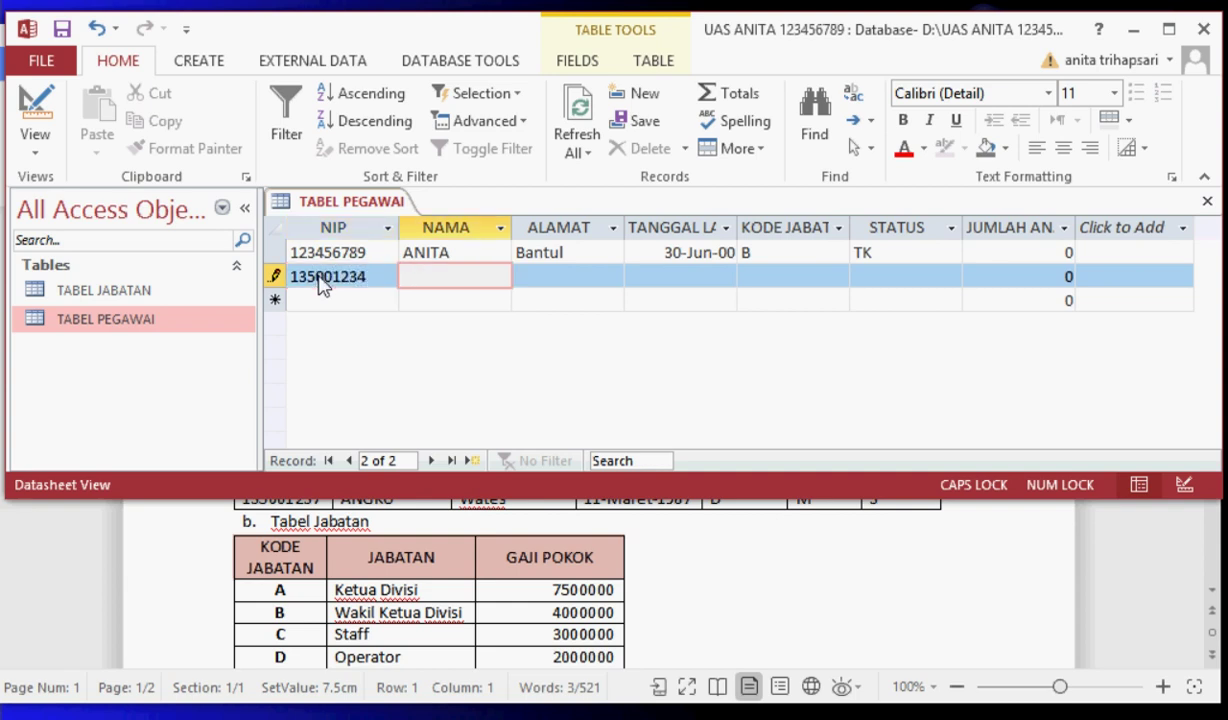
{"action": "type", "text": "BAGUS"}
{"action": "key", "text": "Tab"}
{"action": "type", "text": "Y"}
{"action": "key", "text": "Caps_Lock"}
{"action": "type", "text": "ogya"}
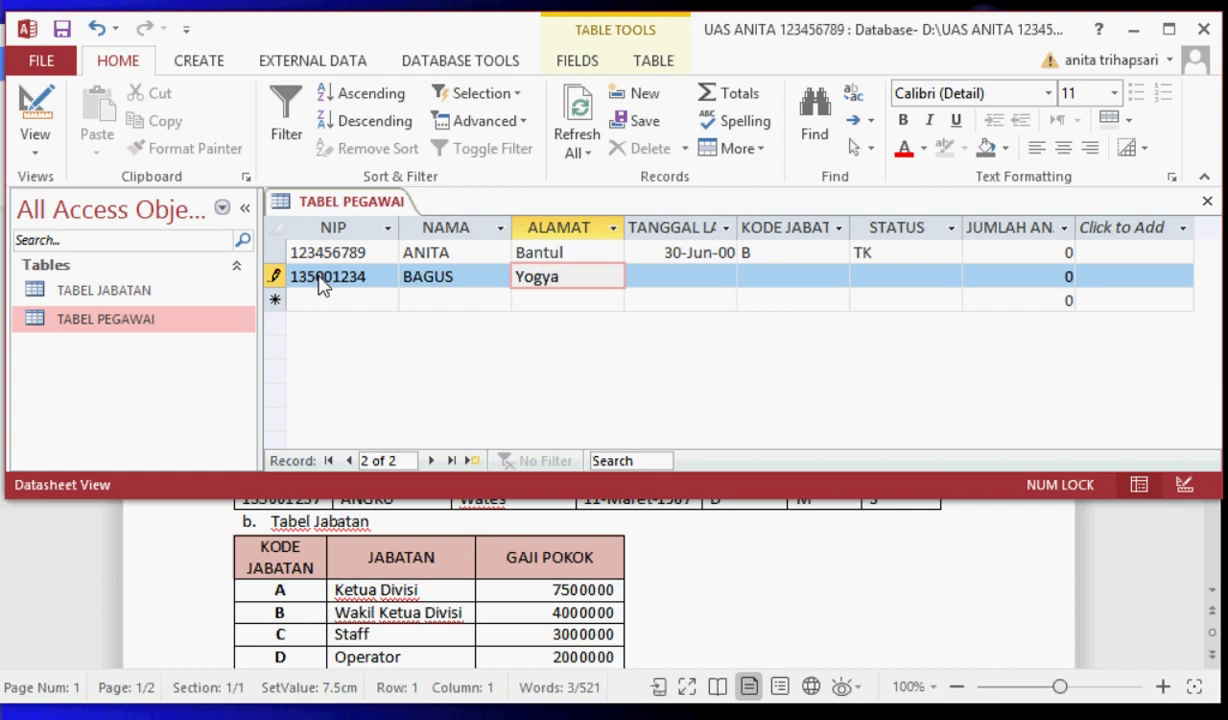
Step: Enter the second employee's date of birth in the TANGGAL LAHIR field
{"action": "key", "text": "Tab"}
{"action": "type", "text": "14-4-"}
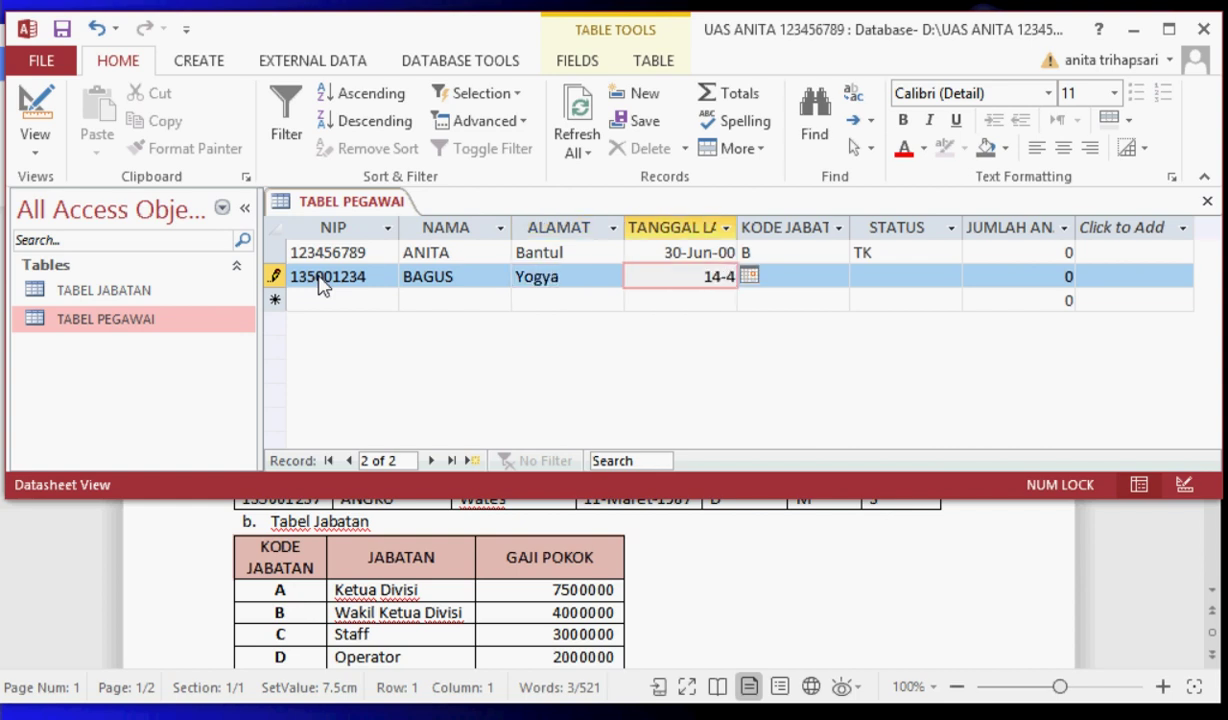
{"action": "type", "text": "1998"}
{"action": "key", "text": "Tab"}
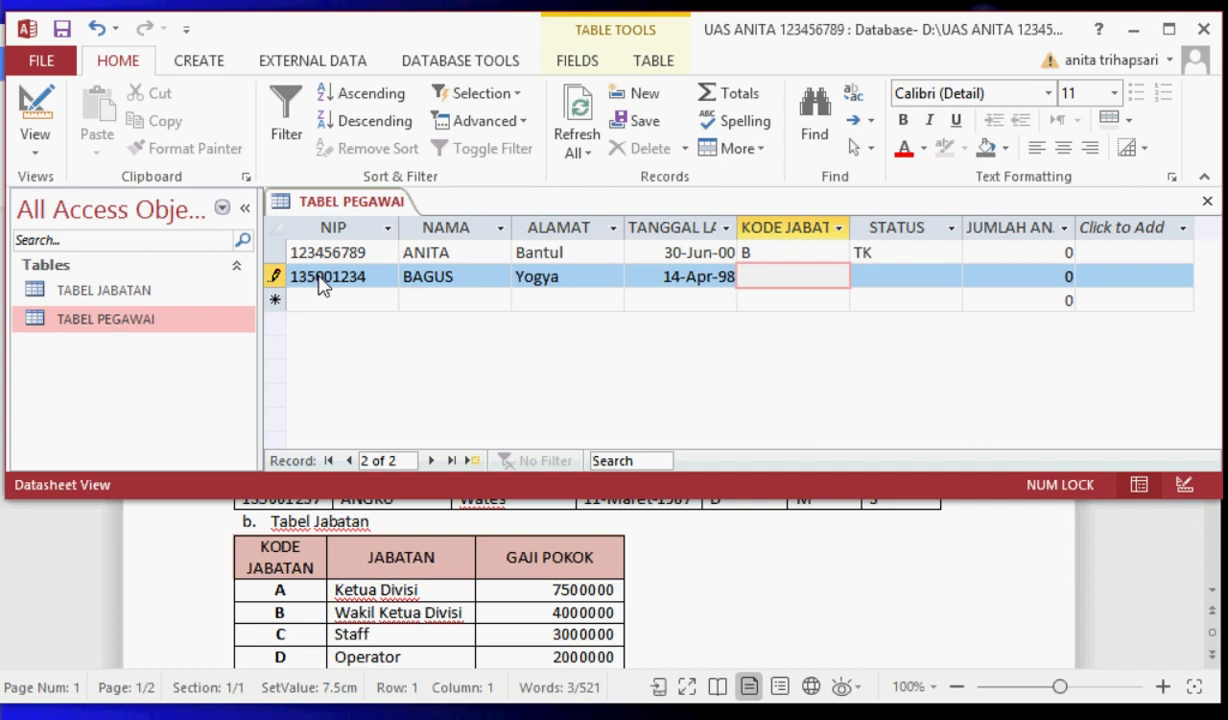
Step: Set the second employee's KODE JABATAN to A, STATUS to K and JUMLAH ANAK to 1
{"action": "type", "text": "A"}
{"action": "key", "text": "Tab"}
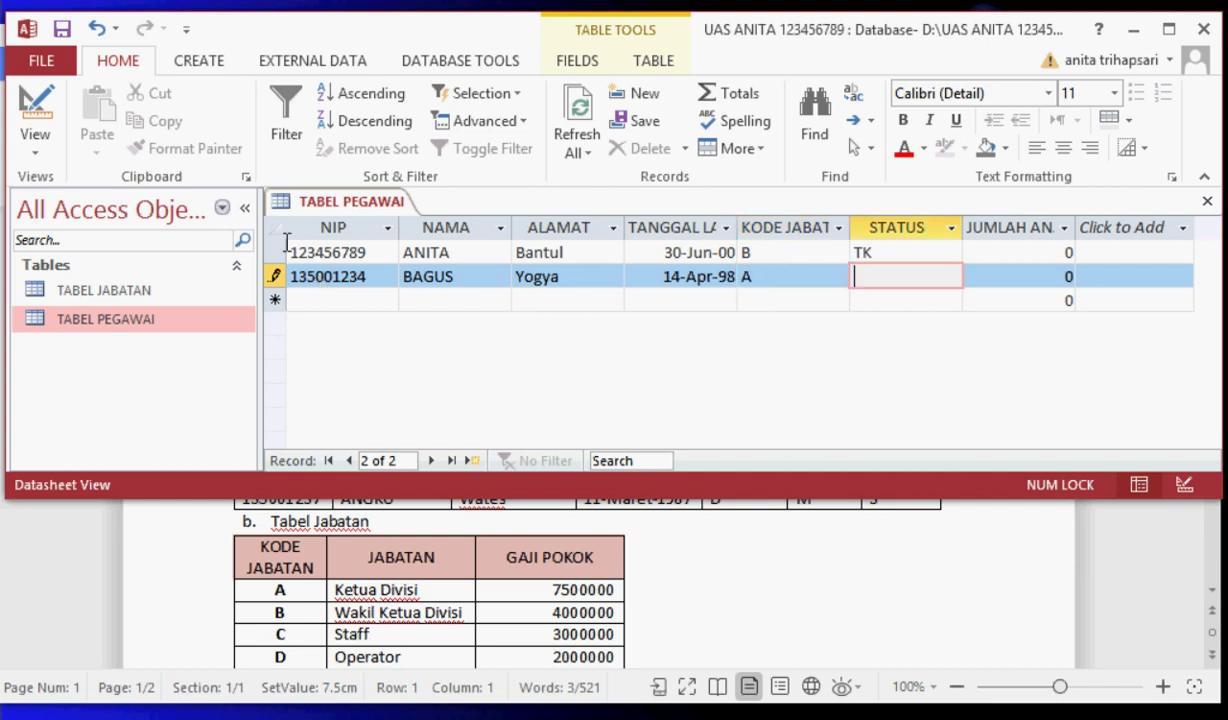
{"action": "type", "text": "K"}
{"action": "key", "text": "Tab"}
{"action": "type", "text": "1"}
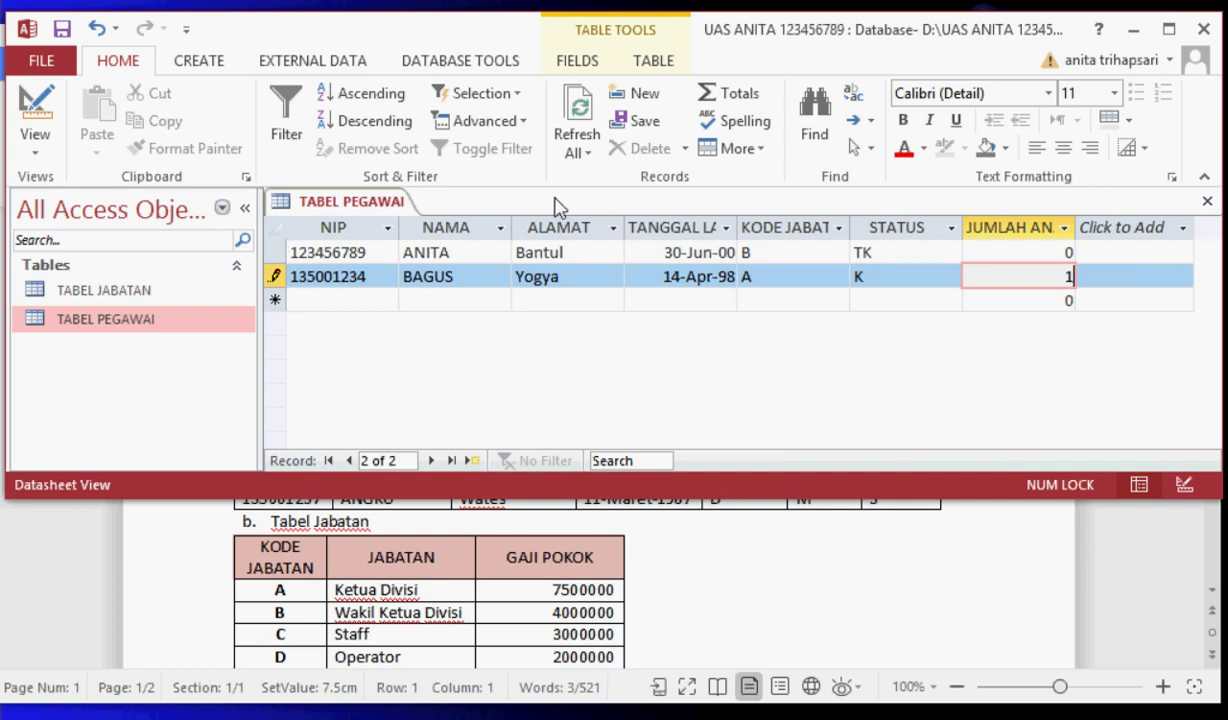
Step: Close TABEL PEGAWAI and open TABEL JABATAN for data entry
{"action": "left_click", "coordinate": [1208, 201]}
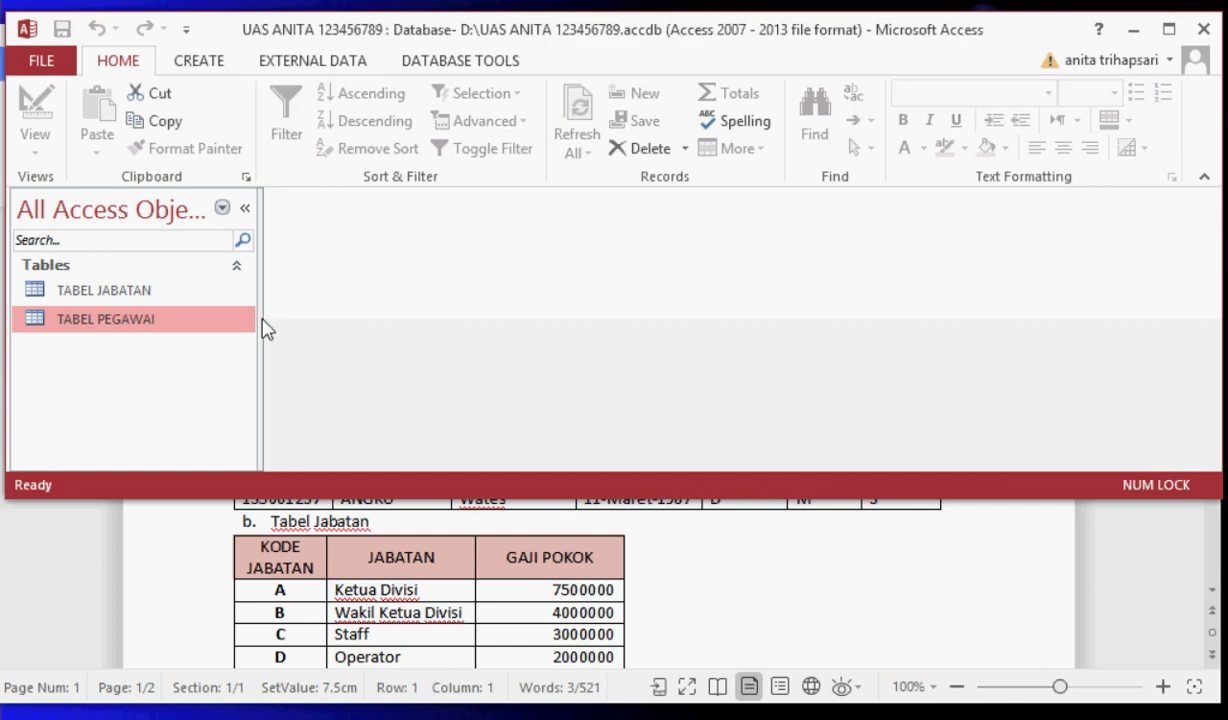
{"action": "left_click", "coordinate": [108, 298]}
{"action": "double_click", "coordinate": [107, 298]}
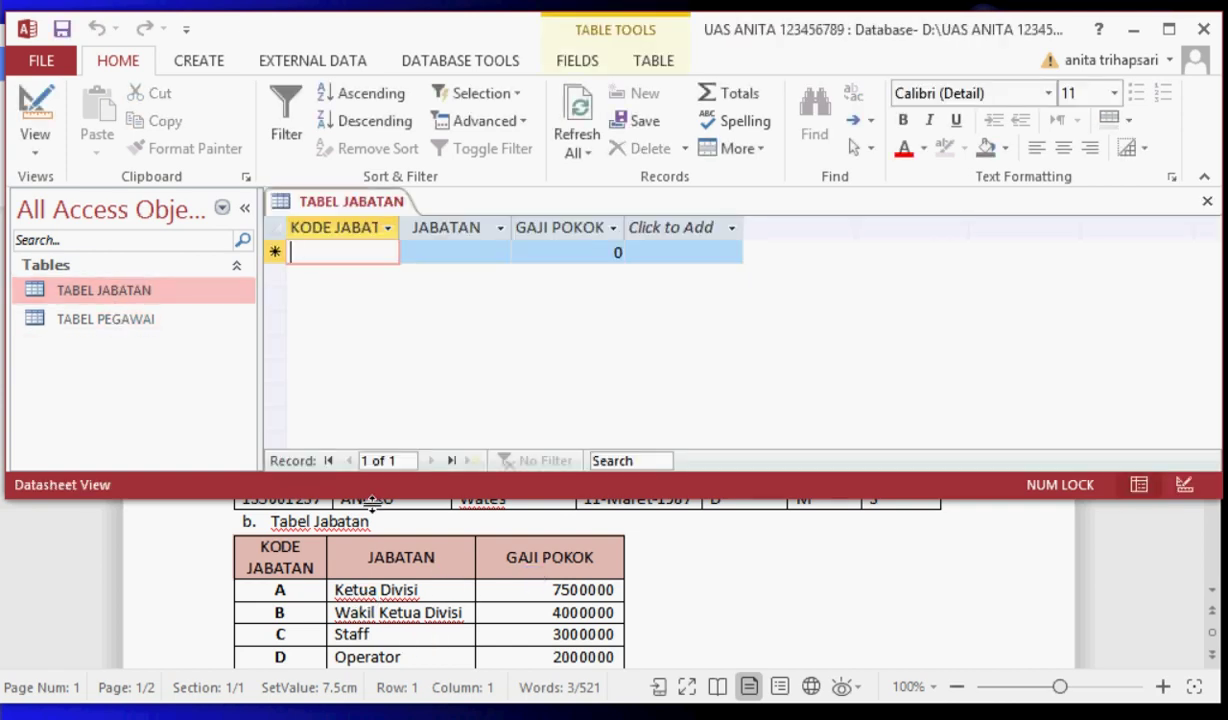
Step: Enter the first TABEL JABATAN record with KODE JABATAN A, JABATAN Ketua Divisi and GAJI POKOK 7500000
{"action": "key", "text": "Caps_Lock"}
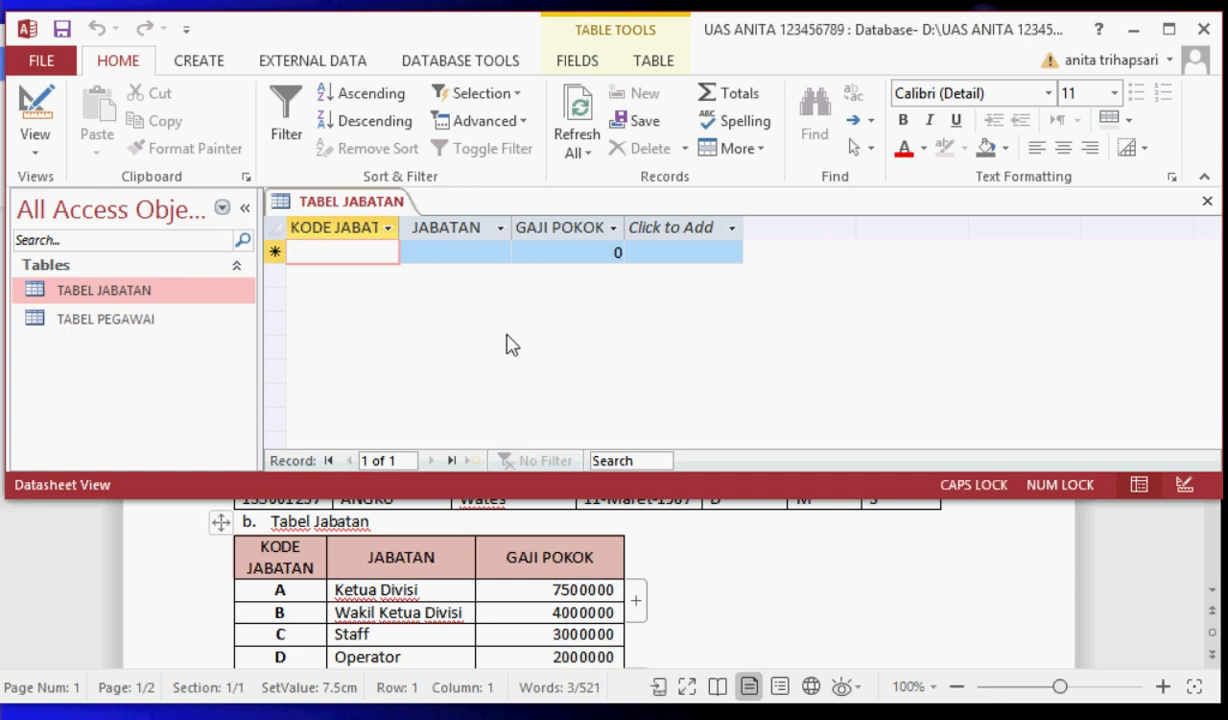
{"action": "type", "text": "A"}
{"action": "key", "text": "Tab"}
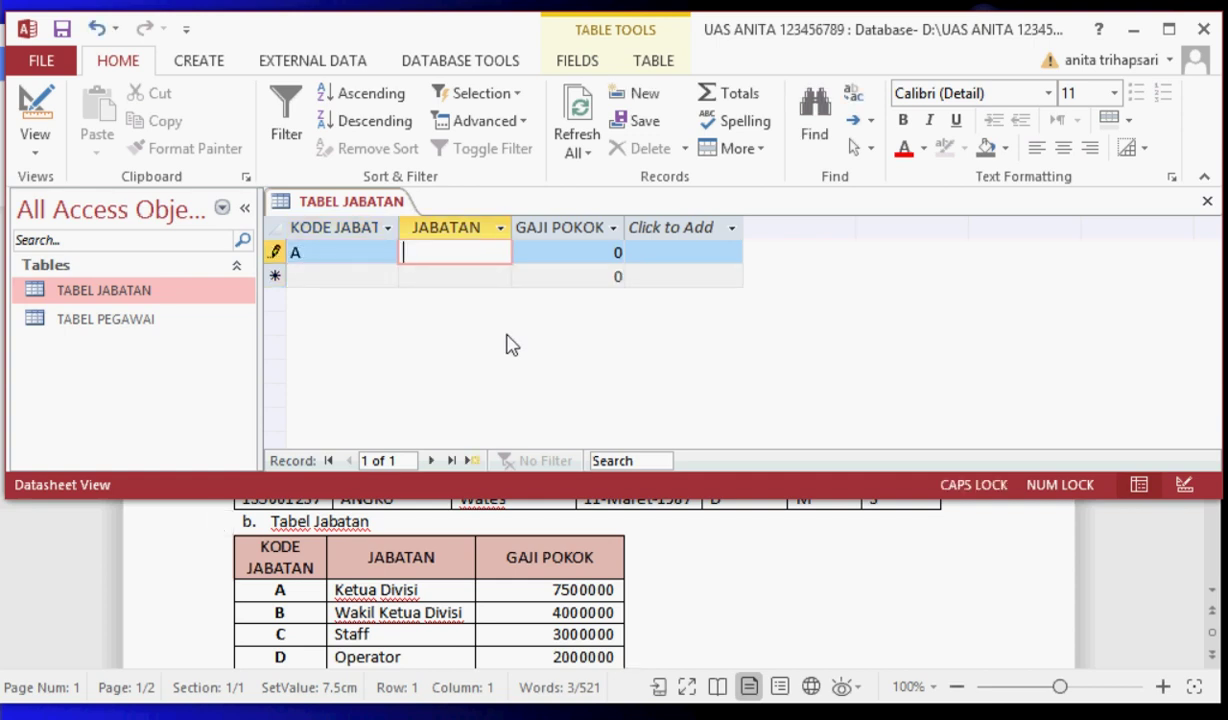
{"action": "type", "text": "K"}
{"action": "key", "text": "Caps_Lock"}
{"action": "type", "text": "etua Divisi"}
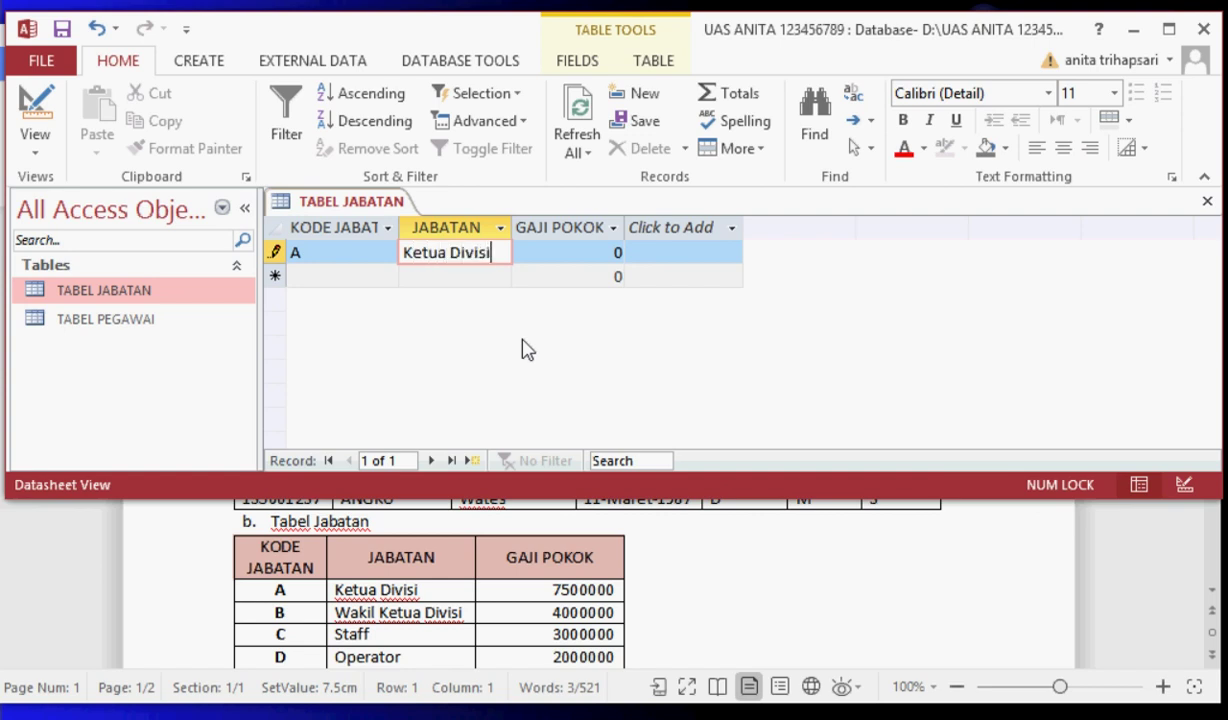
{"action": "key", "text": "Tab"}
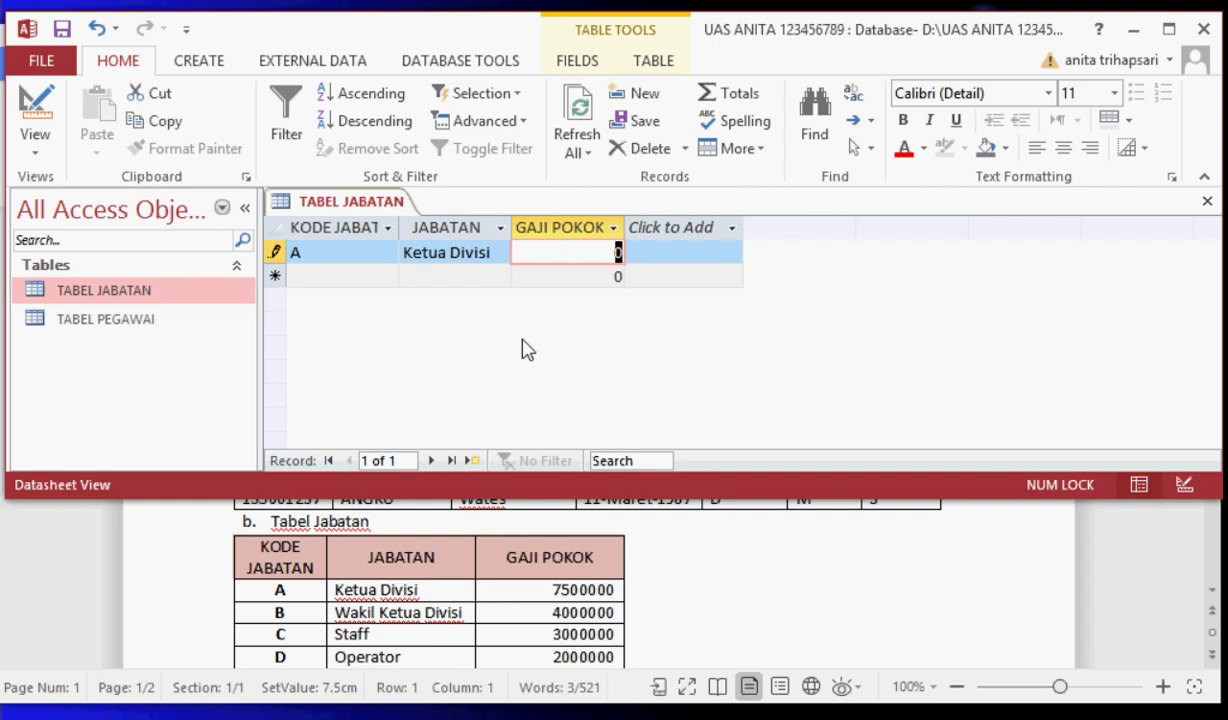
{"action": "type", "text": "7"}
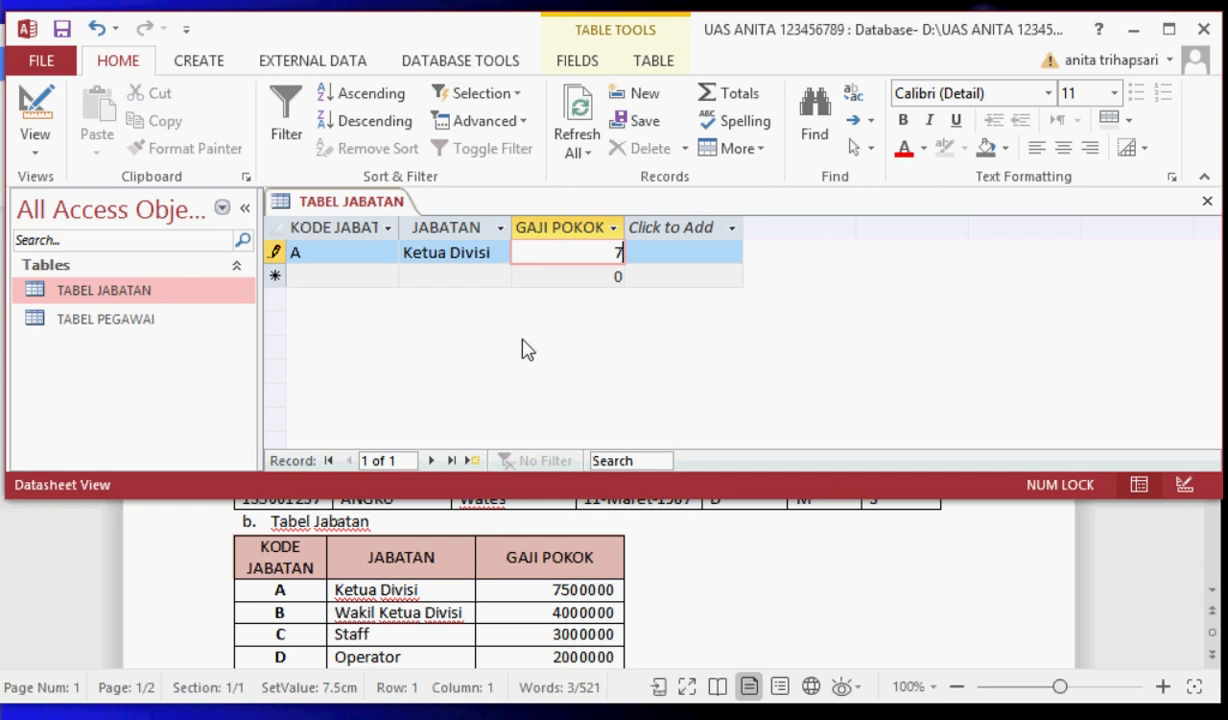
{"action": "type", "text": "500000"}
{"action": "key", "text": "Tab"}
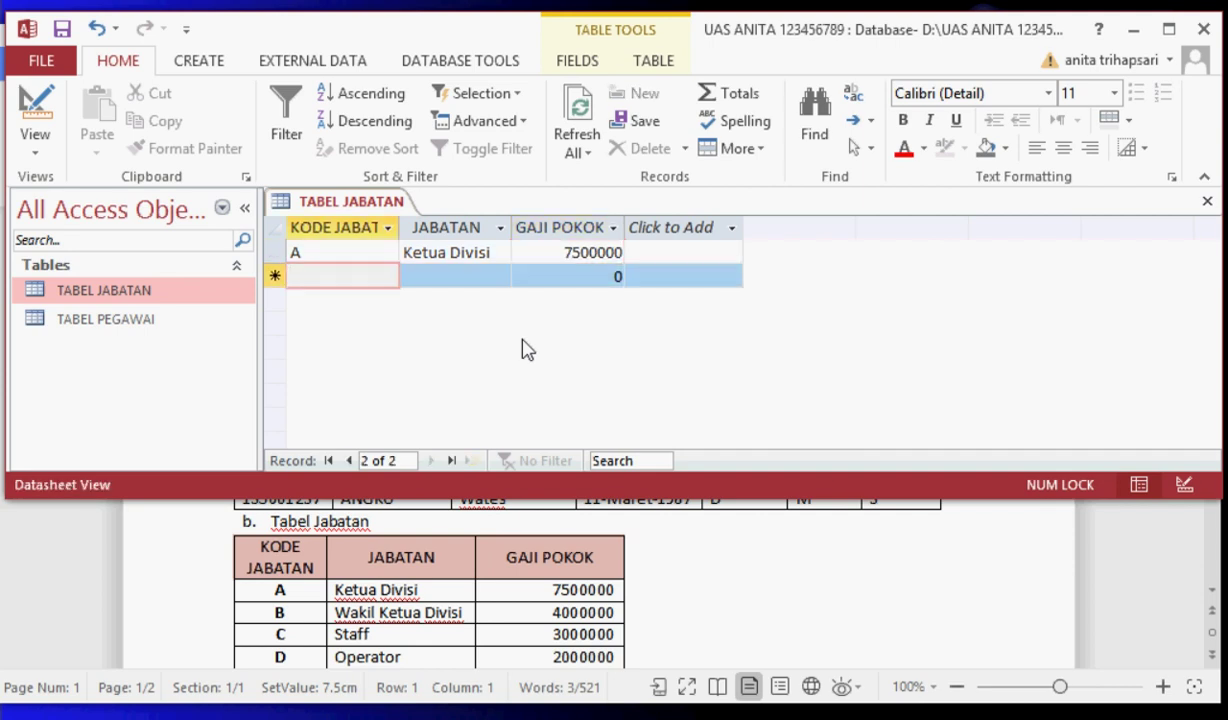
Step: Add a record to TABEL JABATAN with code B, position Wakil Ketua Divisi and base salary 4000000
{"action": "type", "text": "B"}
{"action": "key", "text": "Tab"}
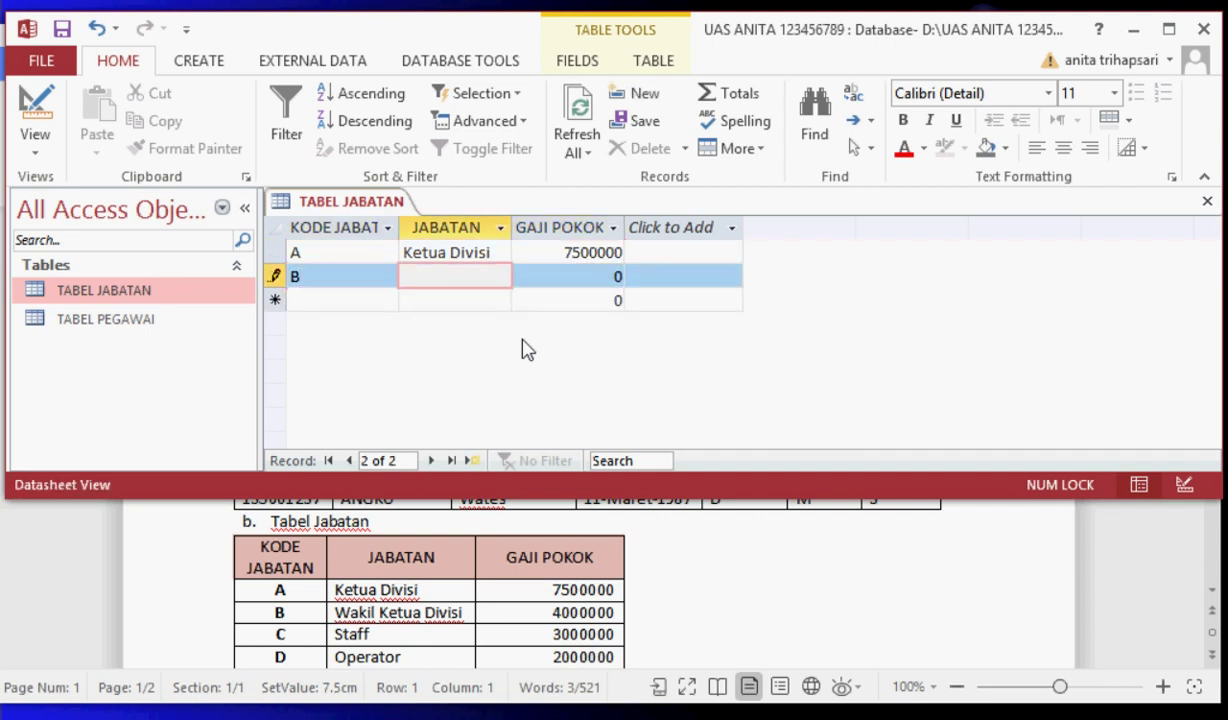
{"action": "type", "text": "Wakil Ketua "}
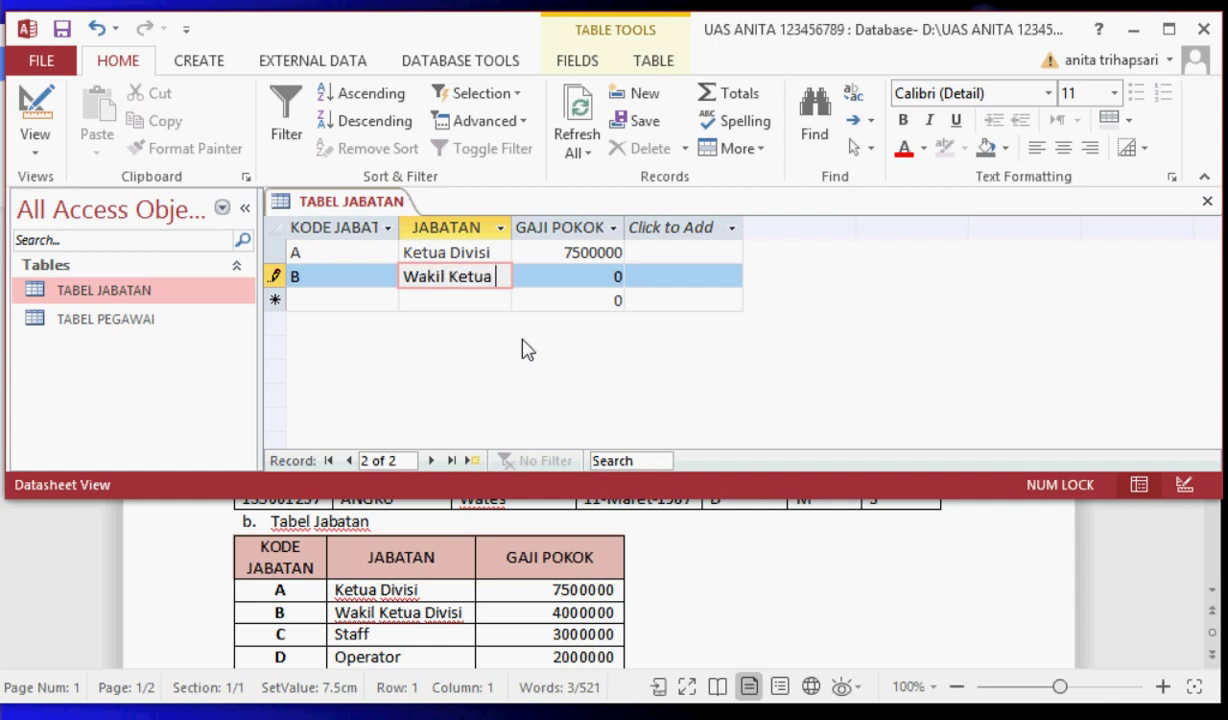
{"action": "type", "text": "Divisi"}
{"action": "key", "text": "Tab"}
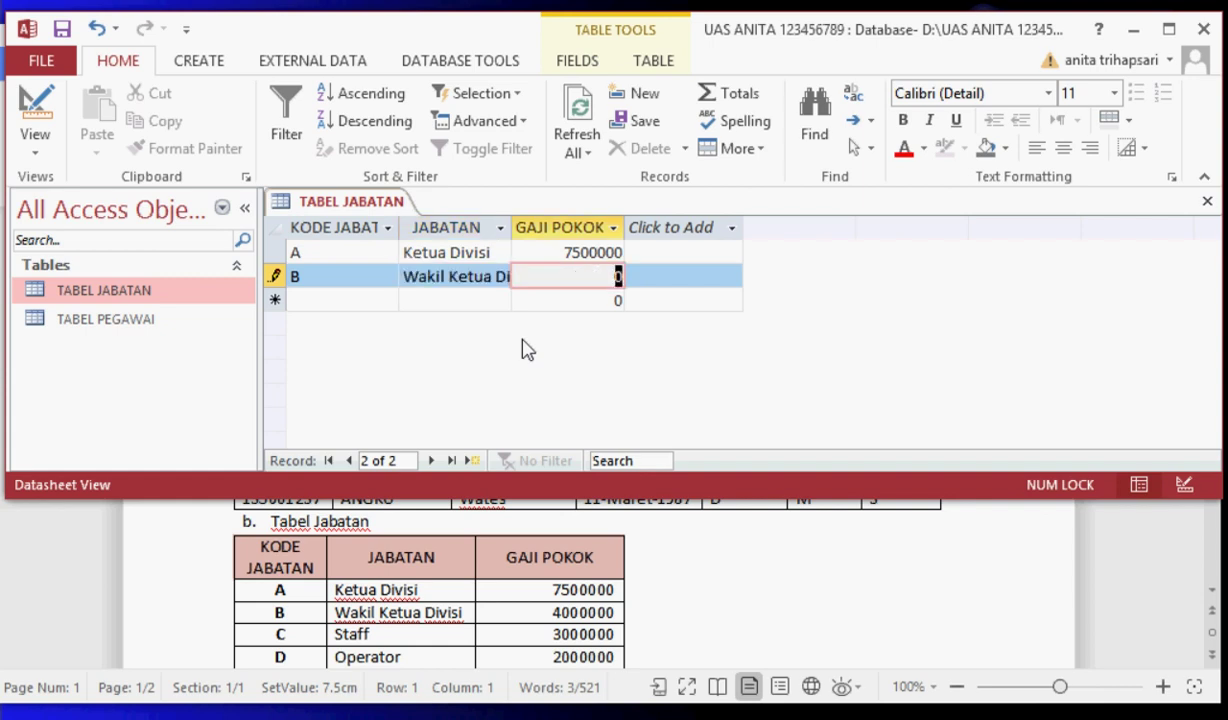
{"action": "type", "text": "4000000"}
{"action": "key", "text": "Tab"}
Step: Add a record to TABEL JABATAN with code C, position Staff and base salary 3000000
{"action": "type", "text": "C"}
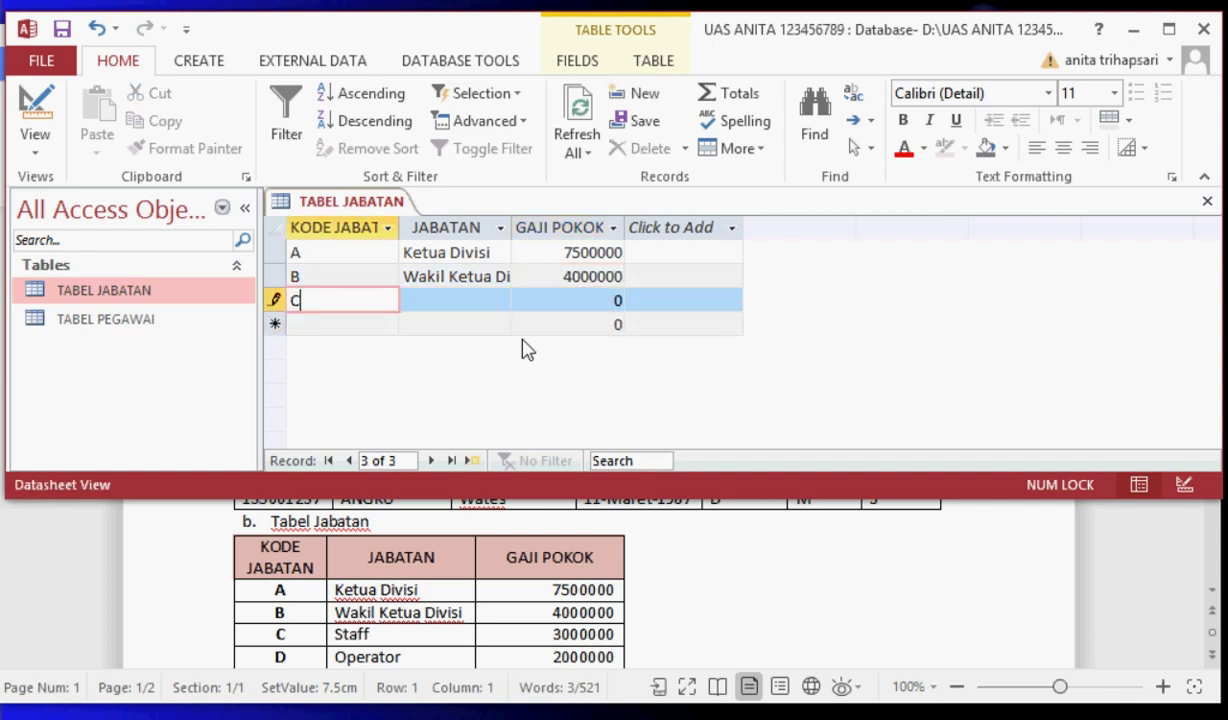
{"action": "key", "text": "Tab"}
{"action": "type", "text": "St"}
{"action": "key", "text": "Caps_Lock"}
{"action": "type", "text": "A"}
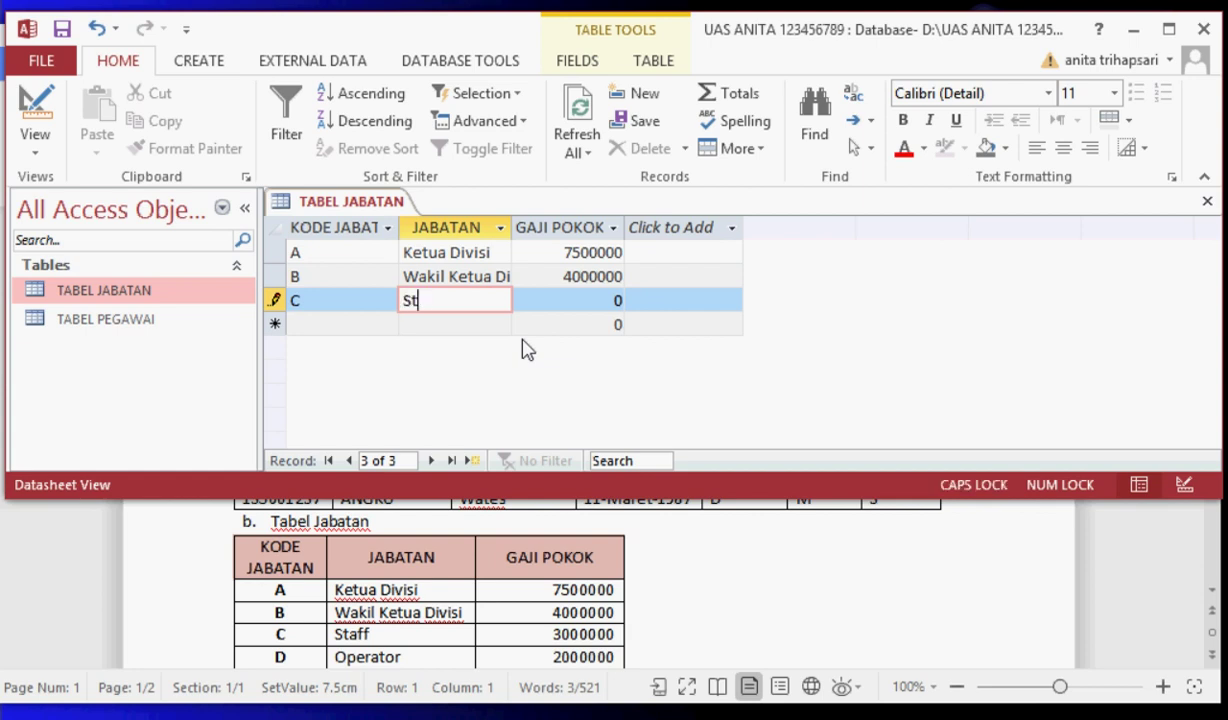
{"action": "key", "text": "Caps_Lock"}
{"action": "type", "text": "aff"}
{"action": "key", "text": "Tab"}
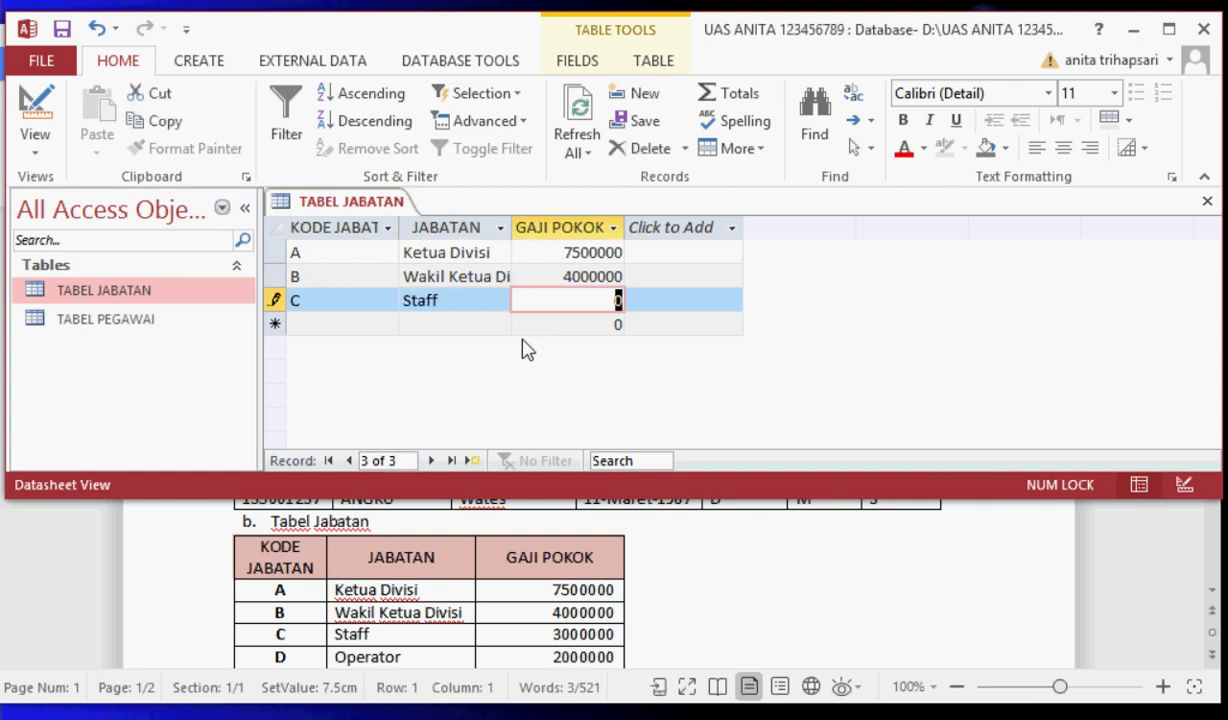
{"action": "type", "text": "3000000"}
{"action": "key", "text": "Tab"}
Step: Add a record with code D, position Operator and base salary 2000000, and close TABEL JABATAN
{"action": "type", "text": "D"}
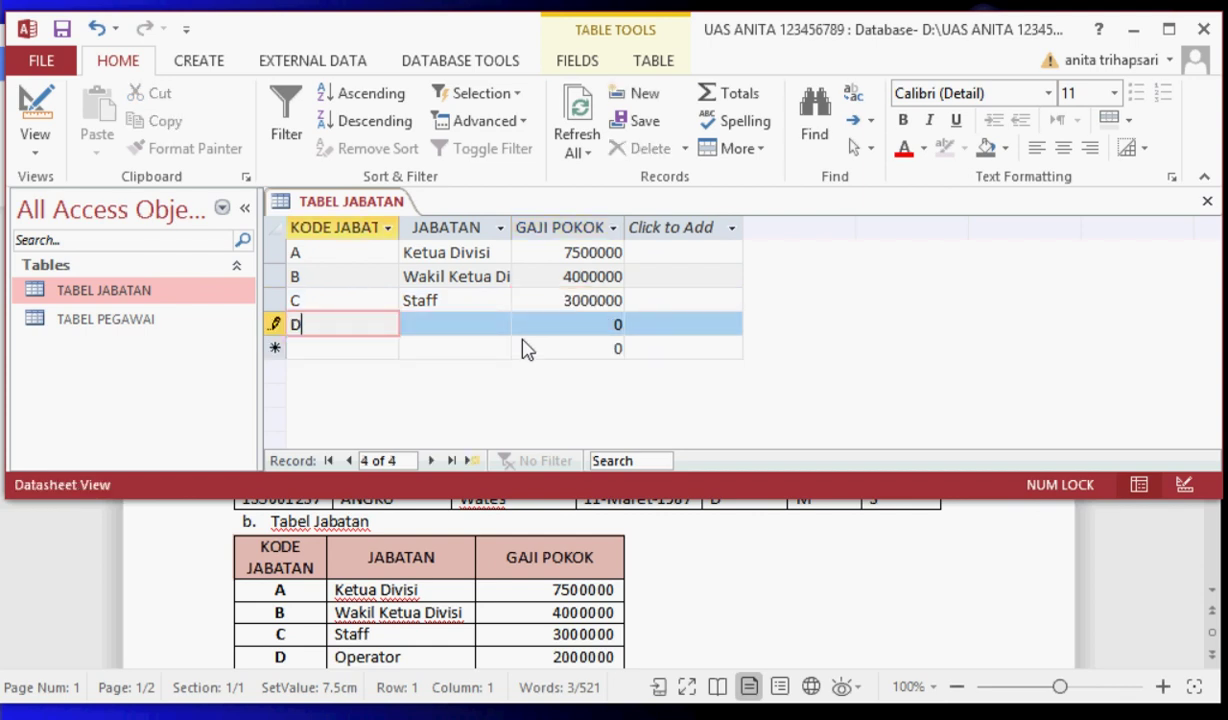
{"action": "key", "text": "Tab"}
{"action": "type", "text": "Operator"}
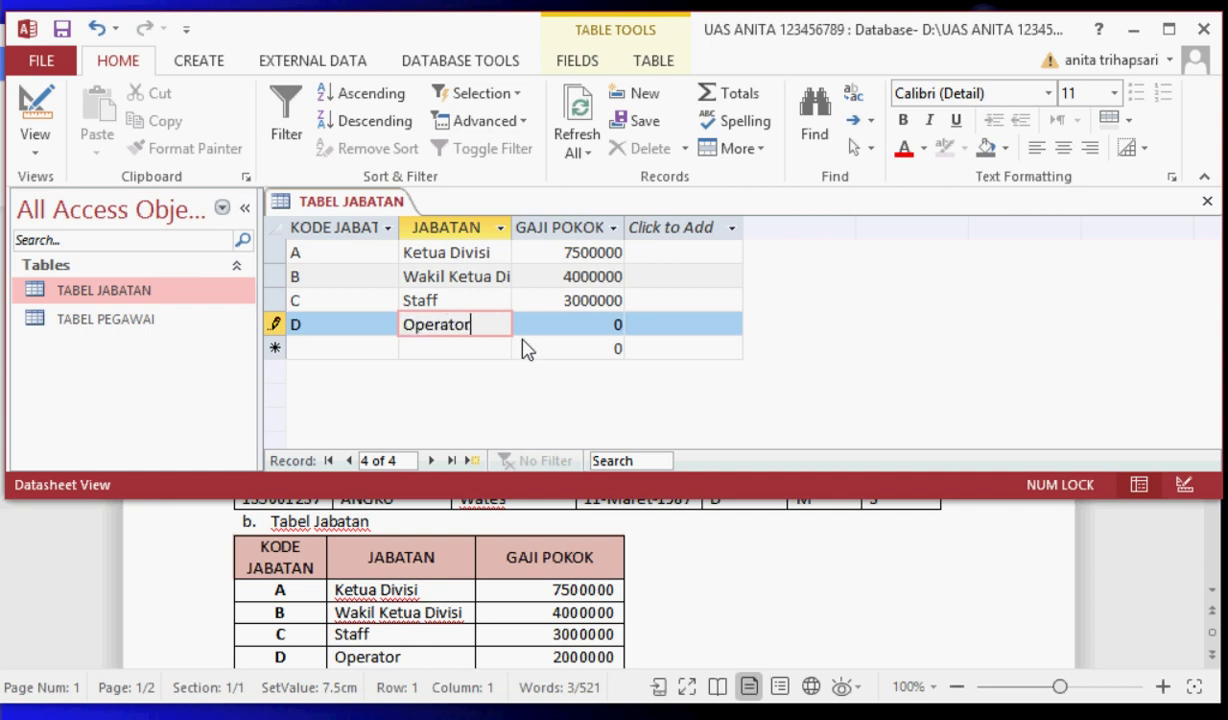
{"action": "key", "text": "Tab"}
{"action": "type", "text": "2000000"}
{"action": "key", "text": "Tab"}
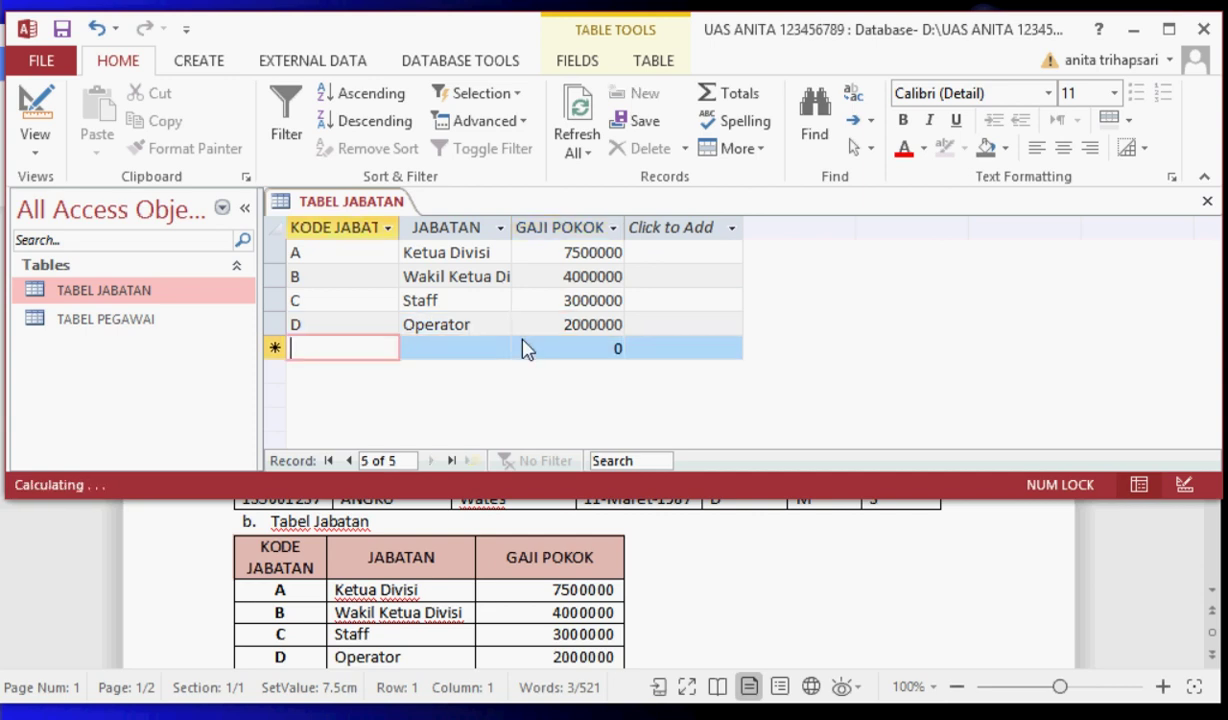
{"action": "left_click", "coordinate": [1207, 205]}
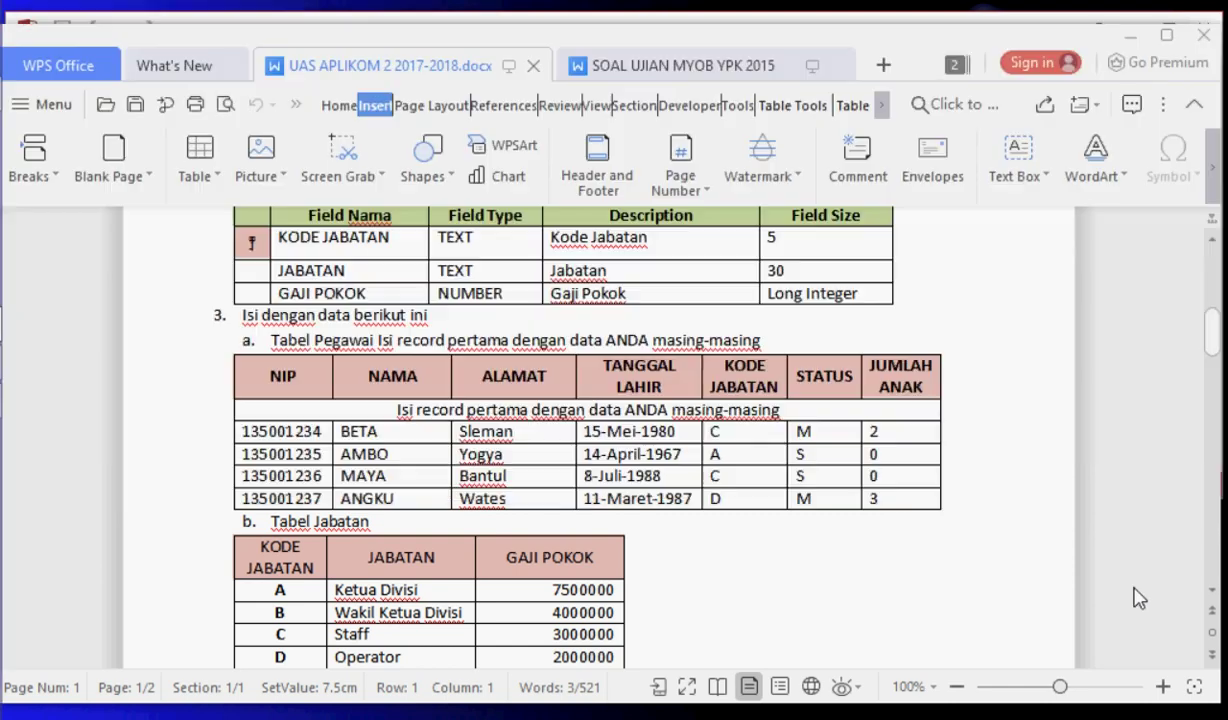
Step: Consult task 4 in the WPS exam document, and add TABEL JABATAN and TABEL PEGAWAI to the Access relationships layout
{"action": "left_click", "coordinate": [1138, 597]}
{"action": "scroll", "coordinate": [1200, 598], "scroll_direction": "down", "scroll_amount": 3}
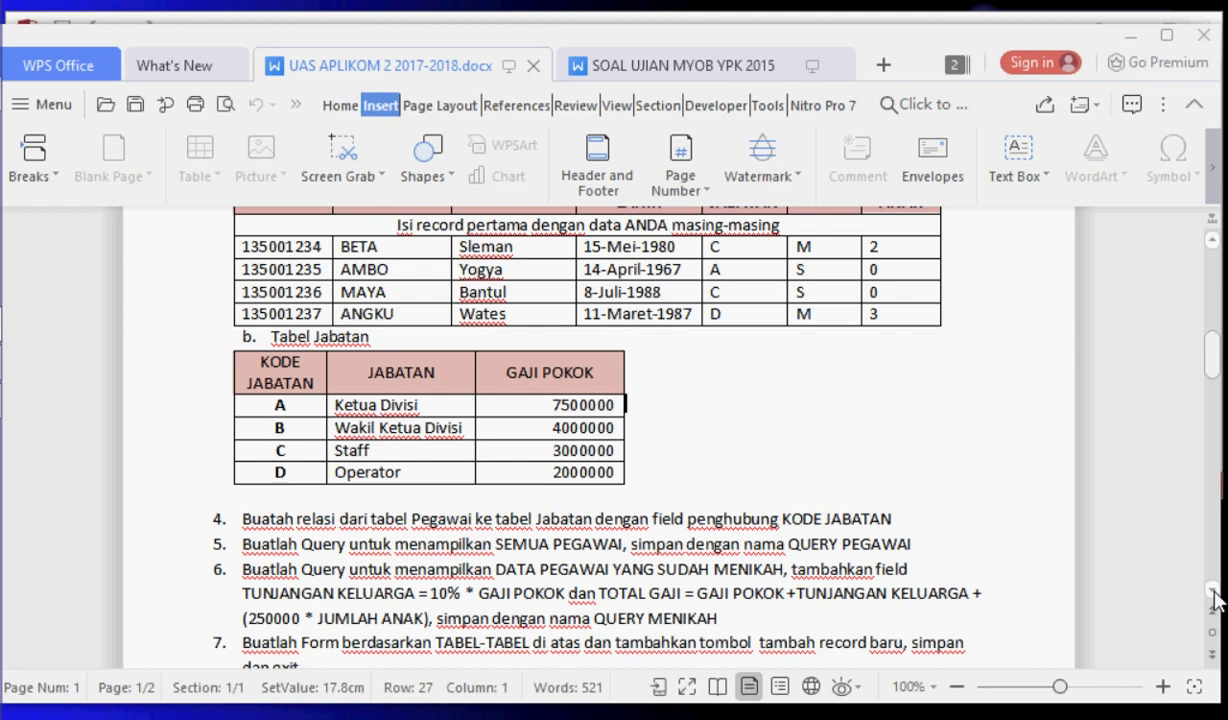
{"action": "mouse_move", "coordinate": [37, 323]}
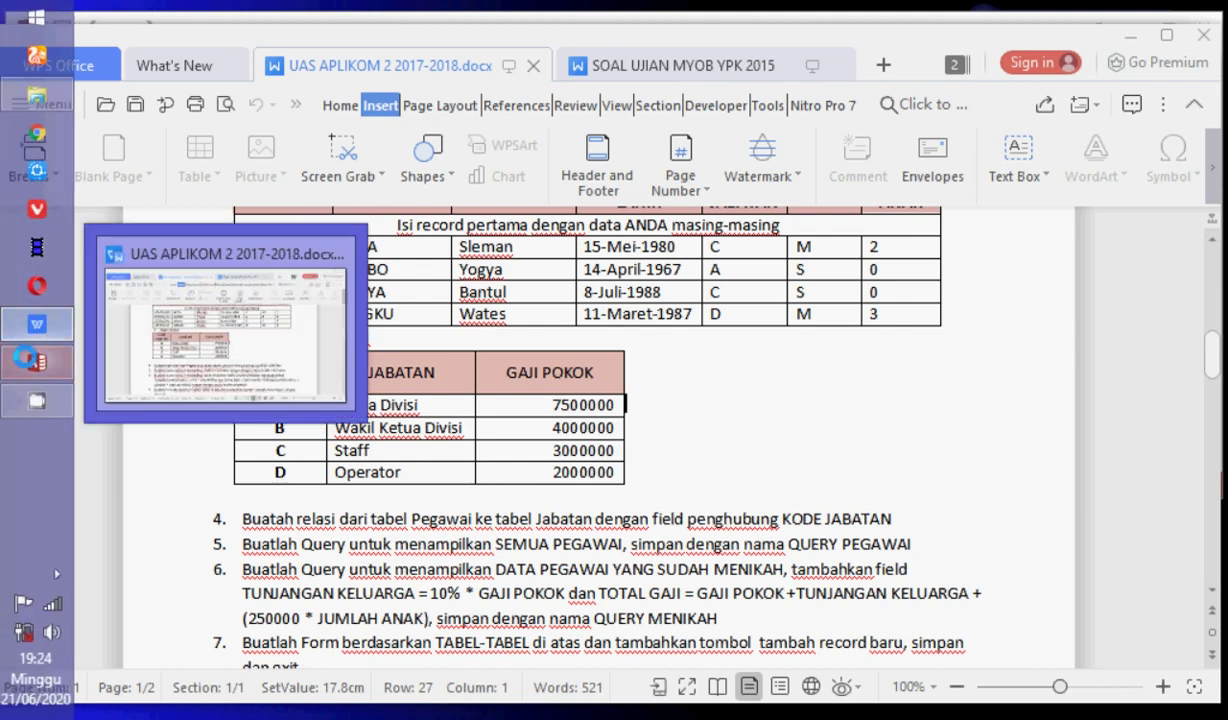
{"action": "left_click", "coordinate": [37, 360]}
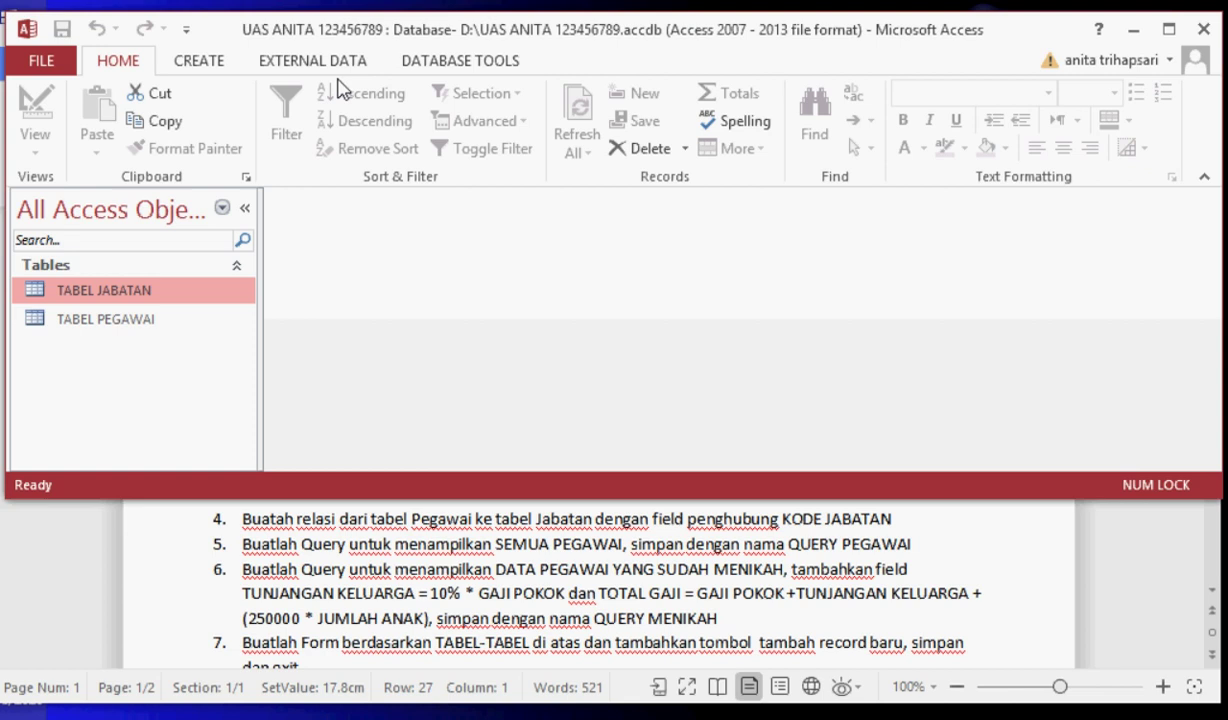
{"action": "left_click", "coordinate": [452, 62]}
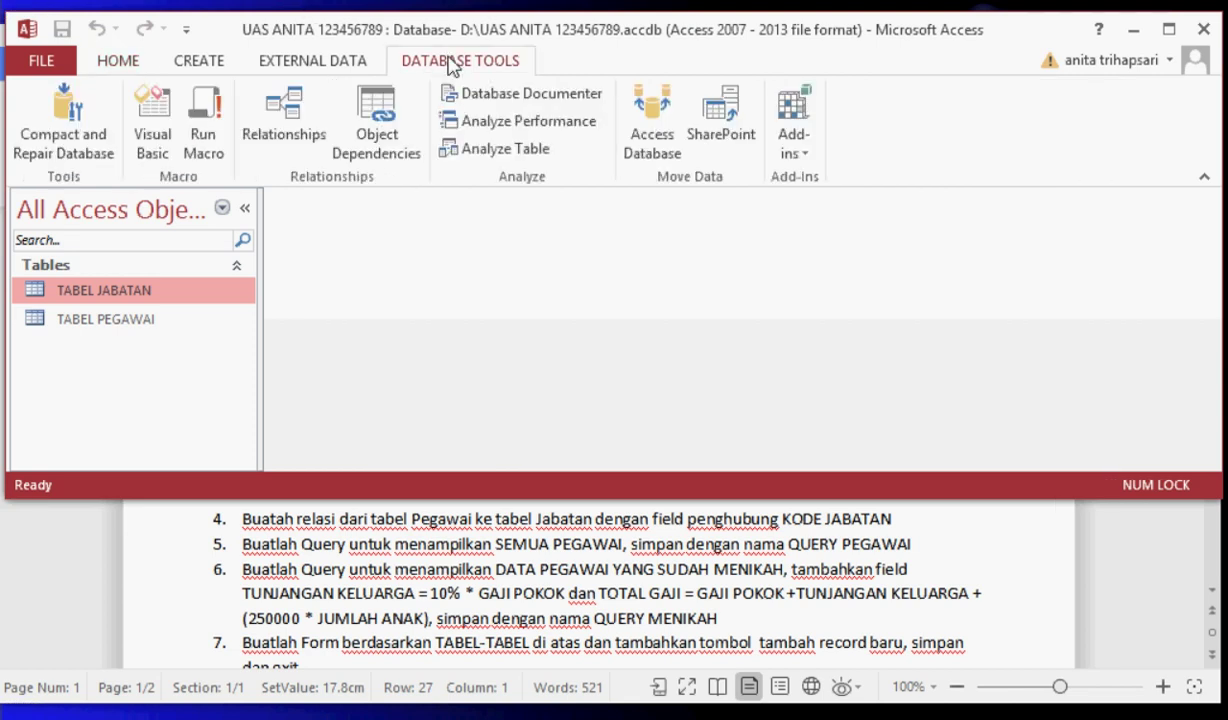
{"action": "left_click", "coordinate": [297, 112]}
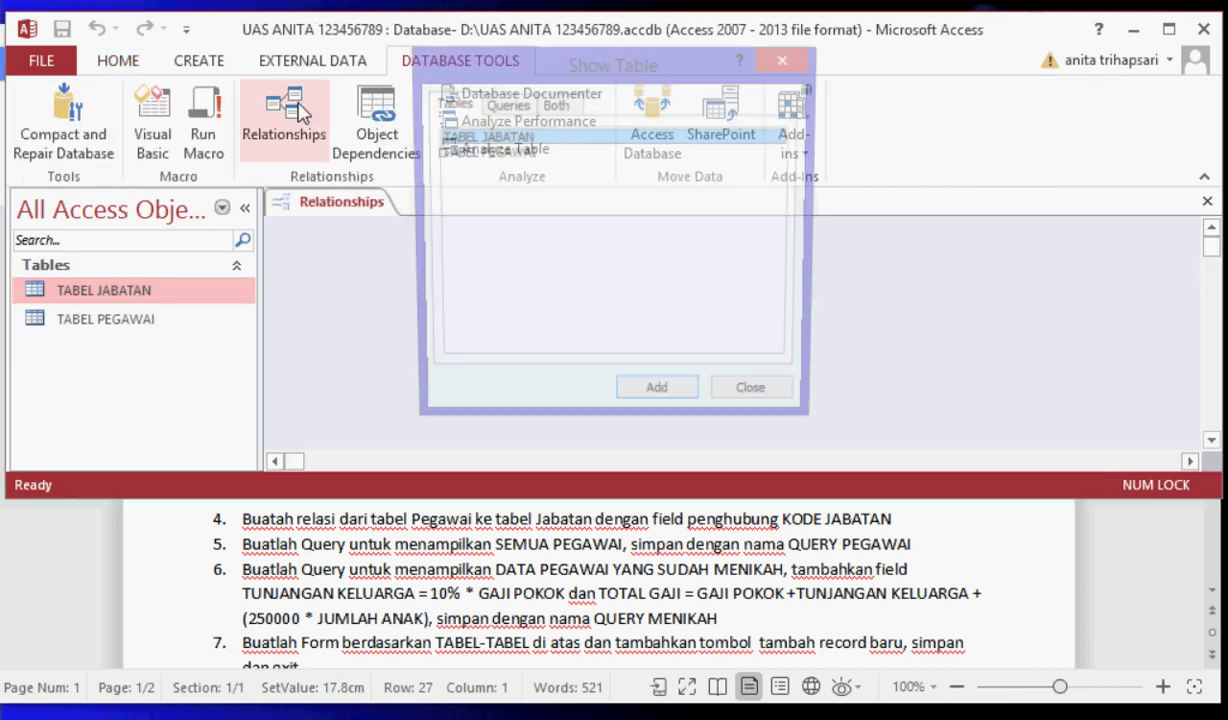
{"action": "double_click", "coordinate": [531, 138]}
{"action": "left_click", "coordinate": [523, 153]}
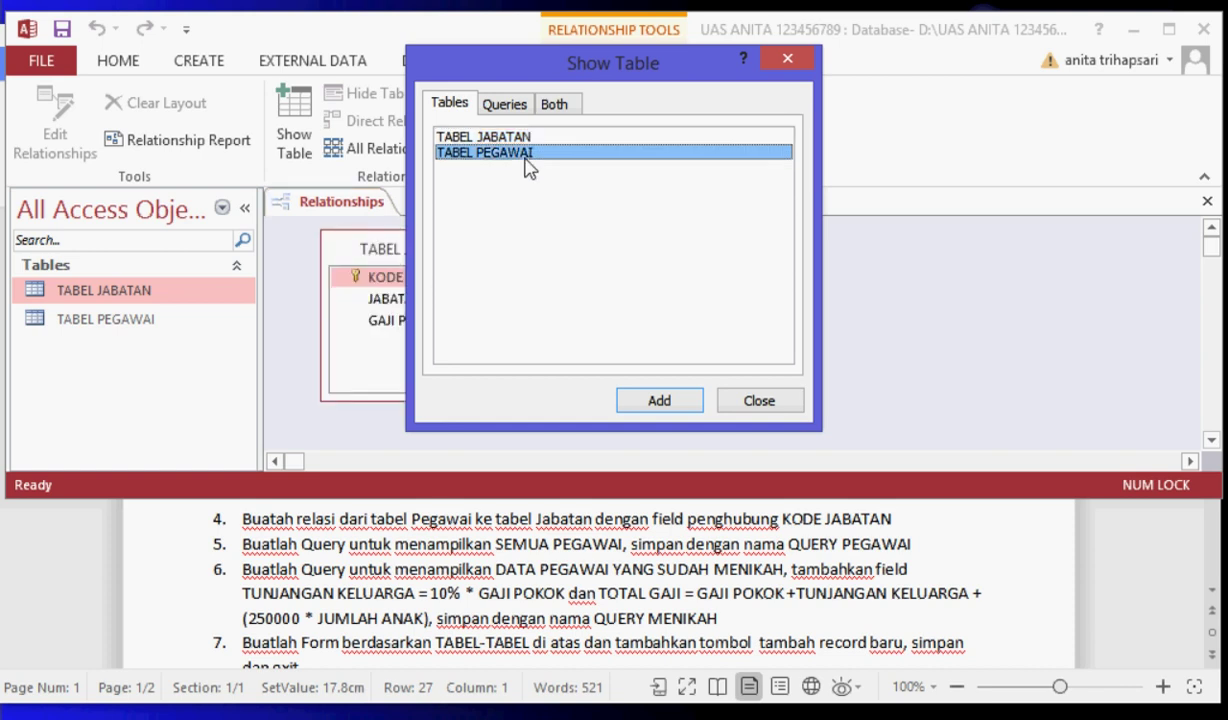
{"action": "left_click", "coordinate": [783, 62]}
{"action": "left_click", "coordinate": [666, 277]}
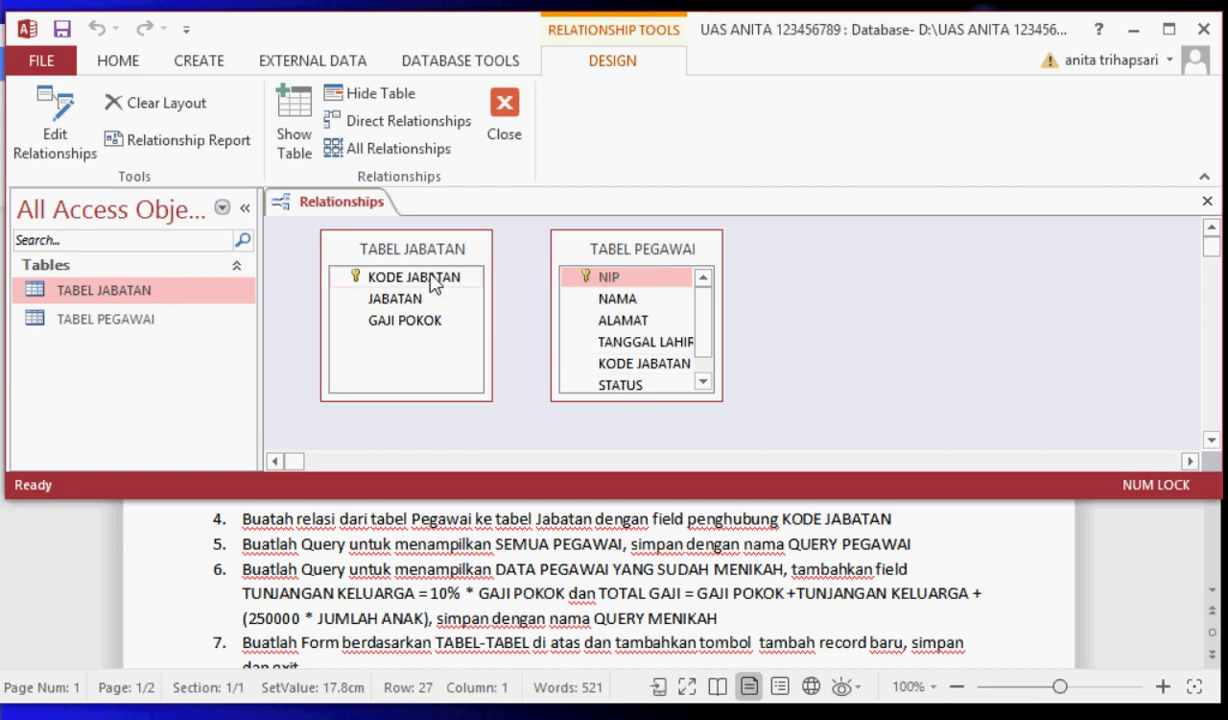
Step: Create a relationship from KODE JABATAN in TABEL JABATAN to KODE JABATAN in TABEL PEGAWAI, and close the layout with its changes saved
{"action": "left_click_drag", "start_coordinate": [433, 285], "coordinate": [629, 345]}
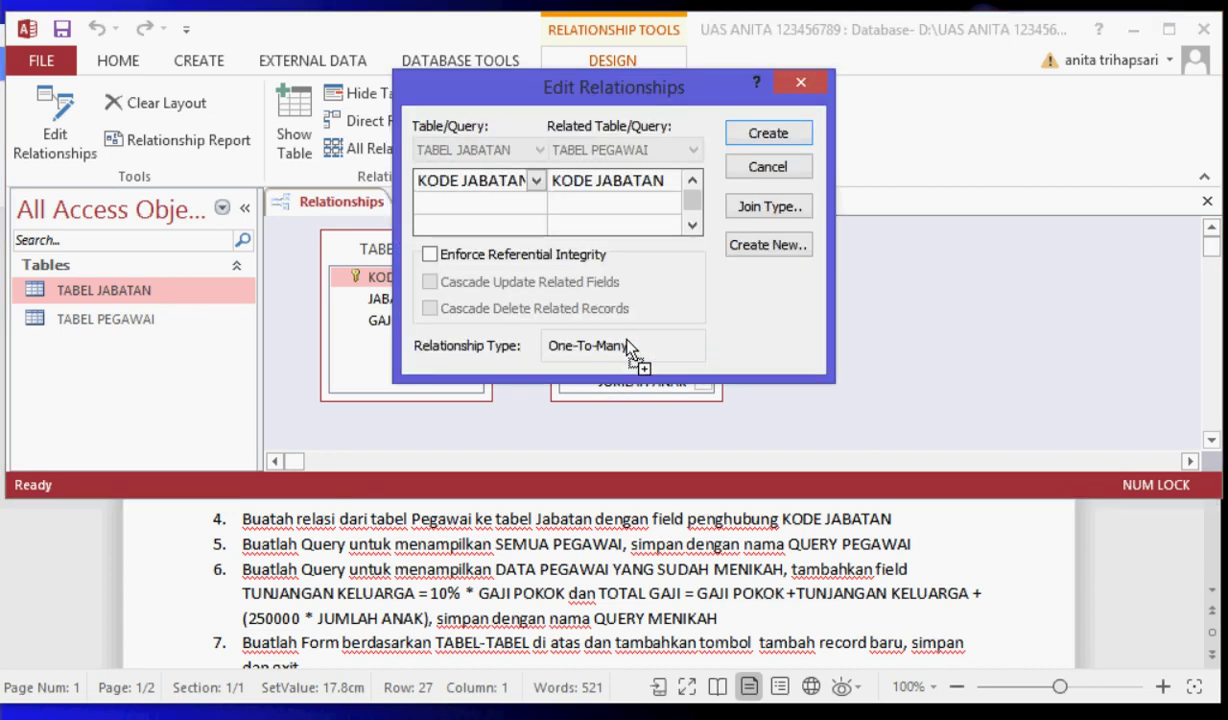
{"action": "left_click", "coordinate": [767, 134]}
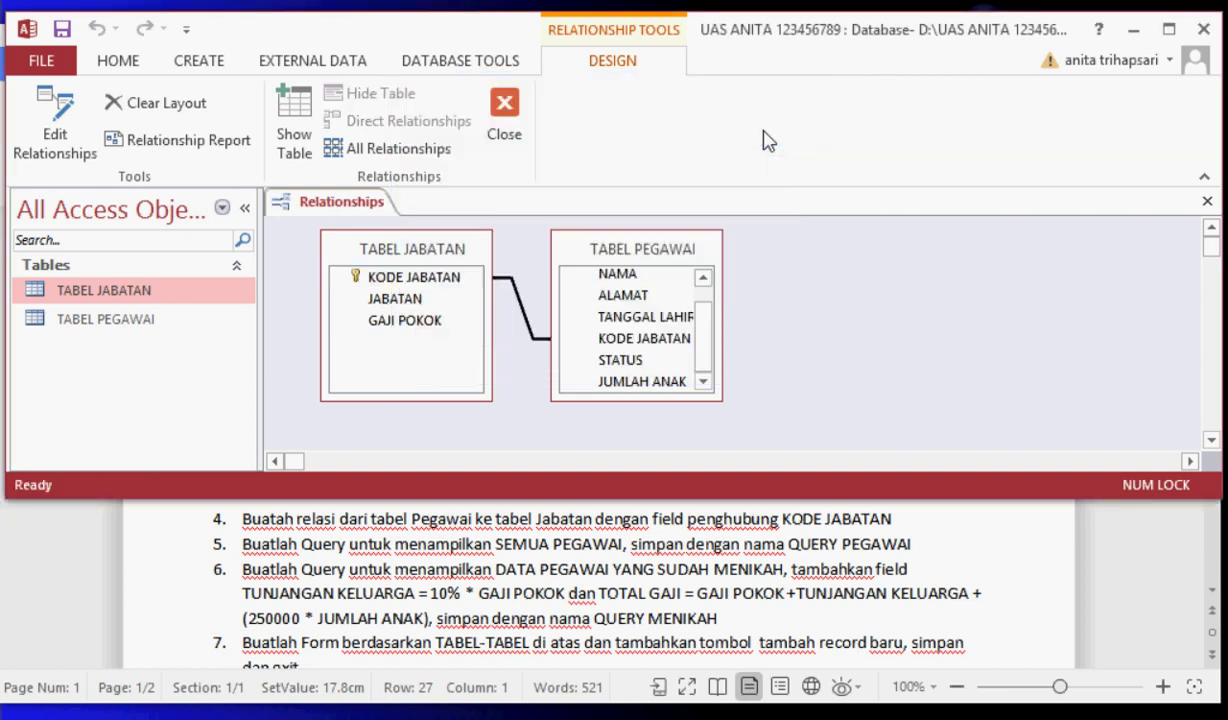
{"action": "left_click", "coordinate": [504, 125]}
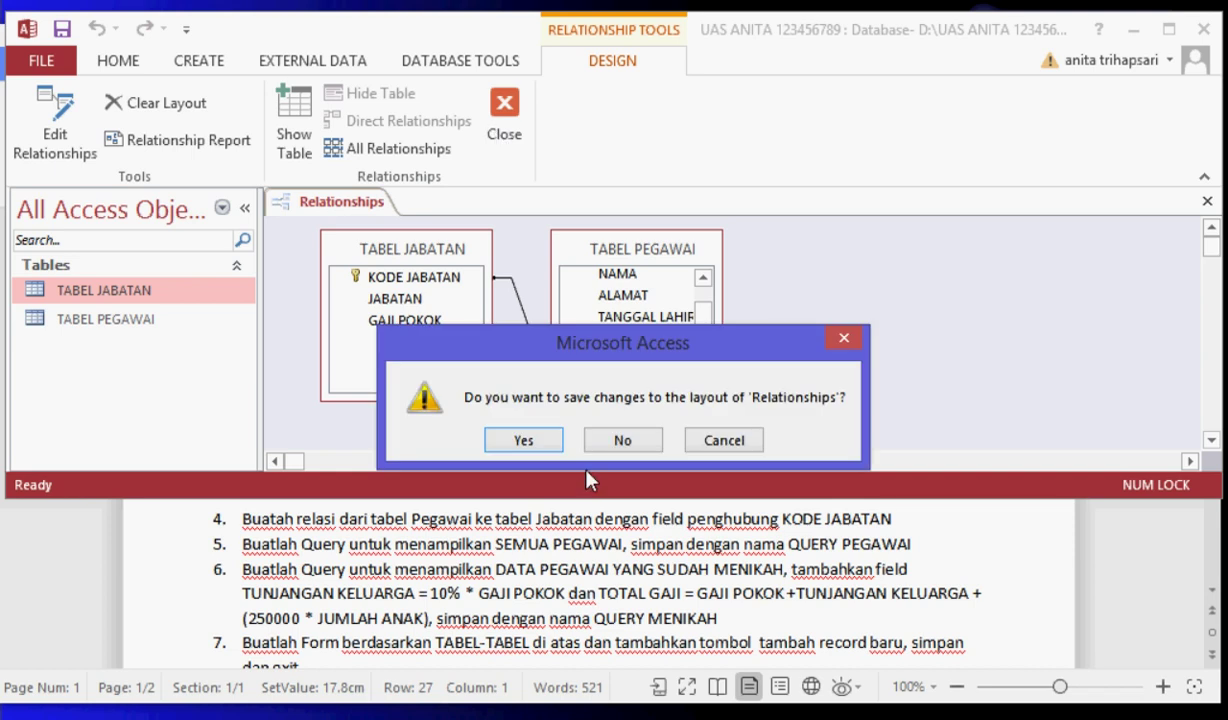
{"action": "left_click", "coordinate": [523, 440]}
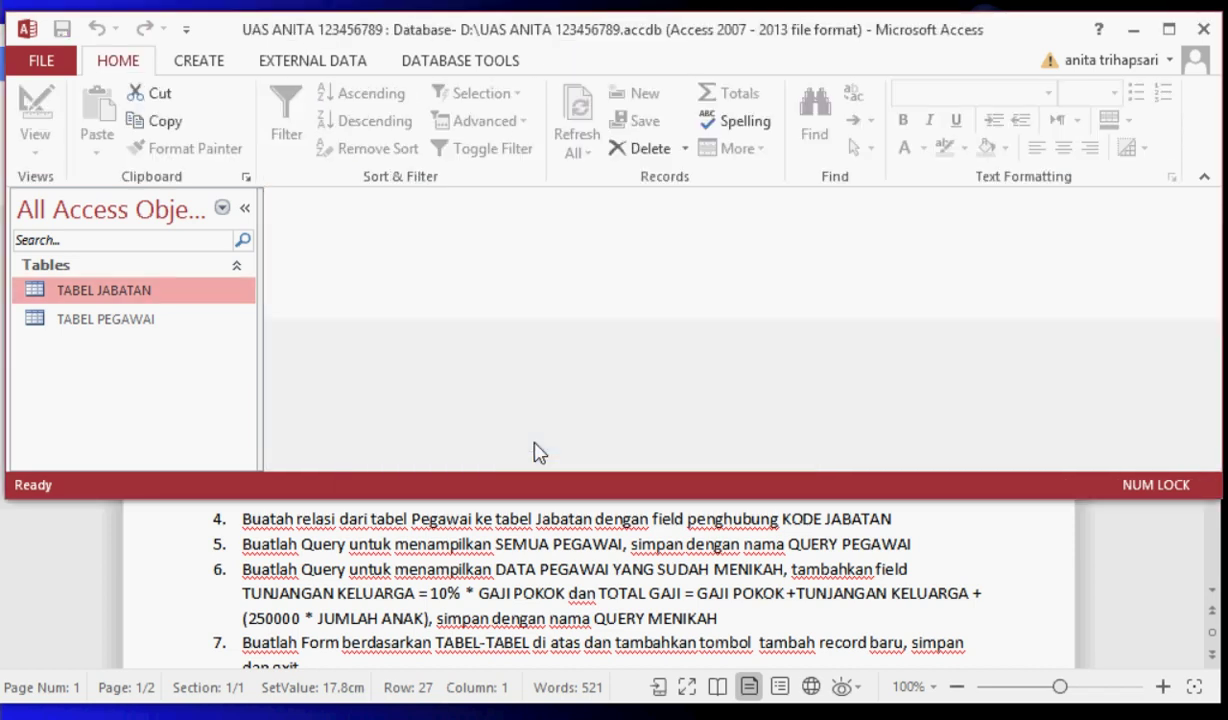
Step: Examine the related employee records under codes A, B and C in TABEL JABATAN, and close the table
{"action": "double_click", "coordinate": [130, 295]}
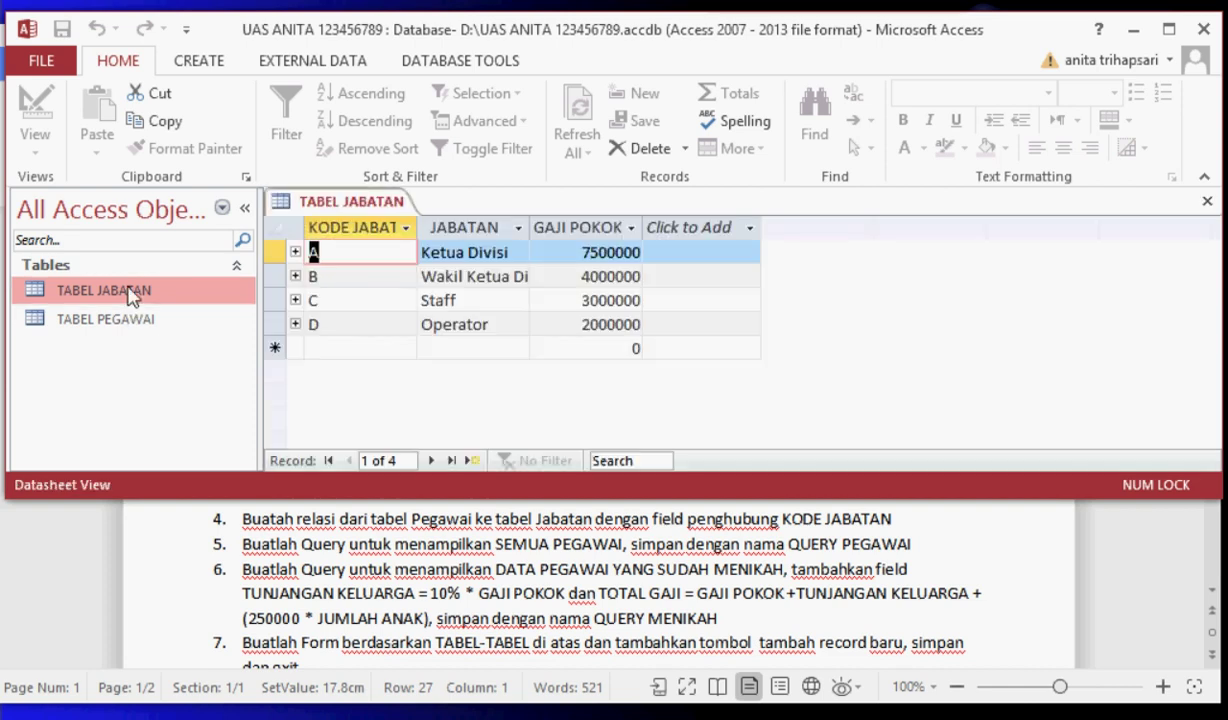
{"action": "left_click", "coordinate": [294, 252]}
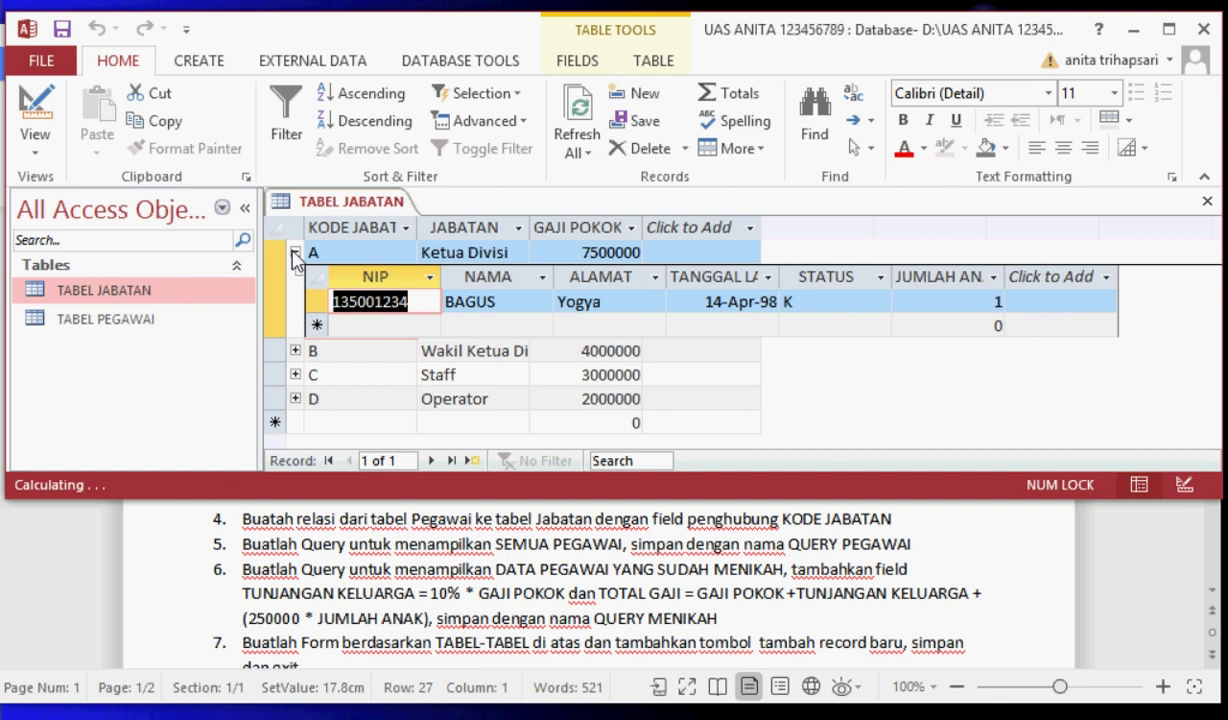
{"action": "left_click", "coordinate": [295, 350]}
{"action": "left_click", "coordinate": [295, 350]}
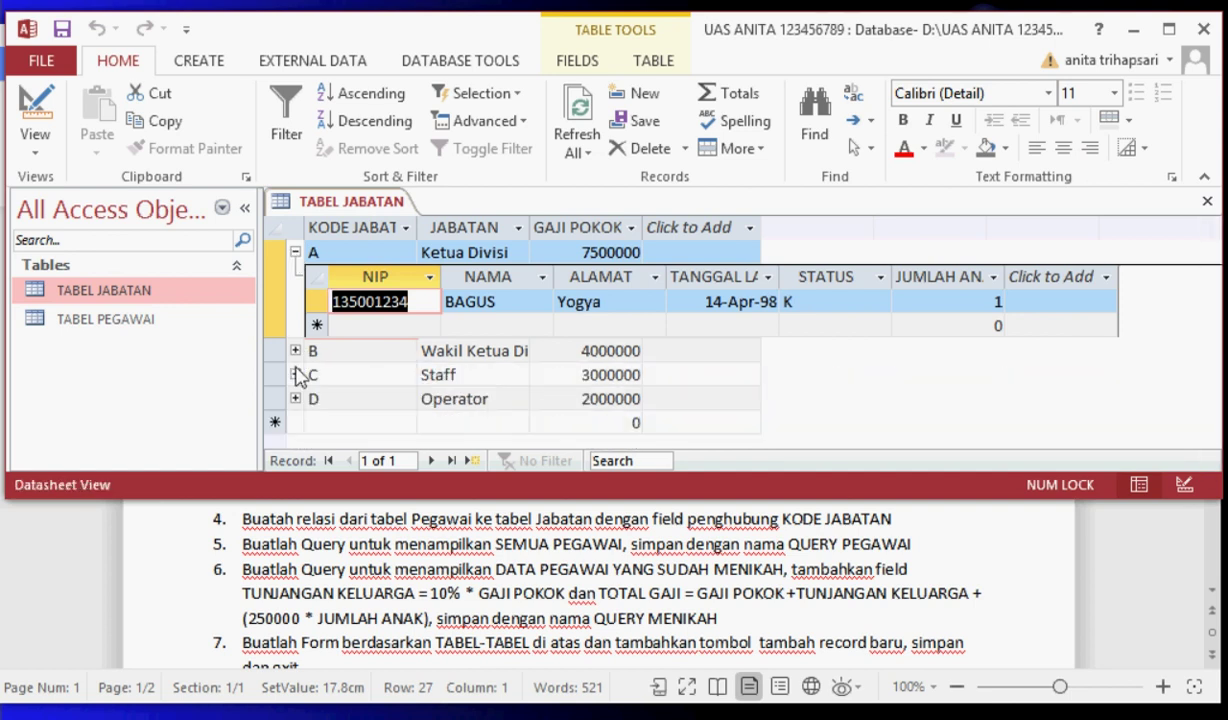
{"action": "left_click", "coordinate": [295, 374]}
{"action": "left_click", "coordinate": [295, 374]}
{"action": "left_click", "coordinate": [1208, 202]}
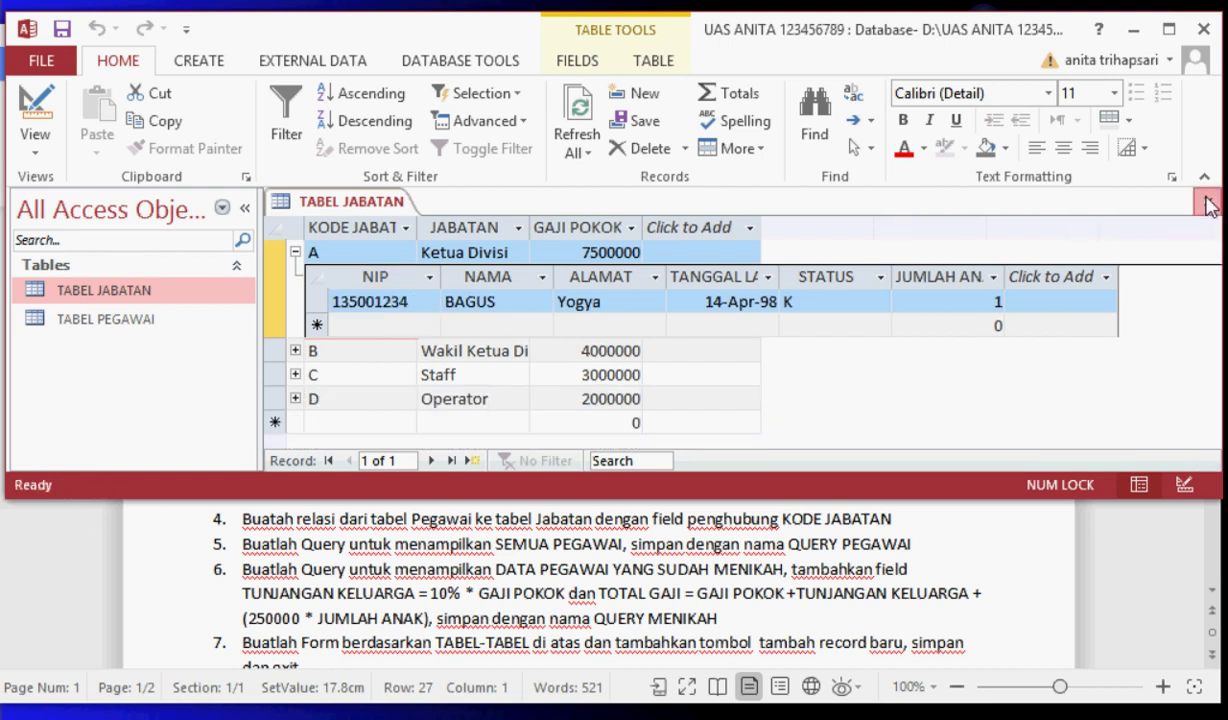
{"action": "left_click", "coordinate": [1208, 202]}
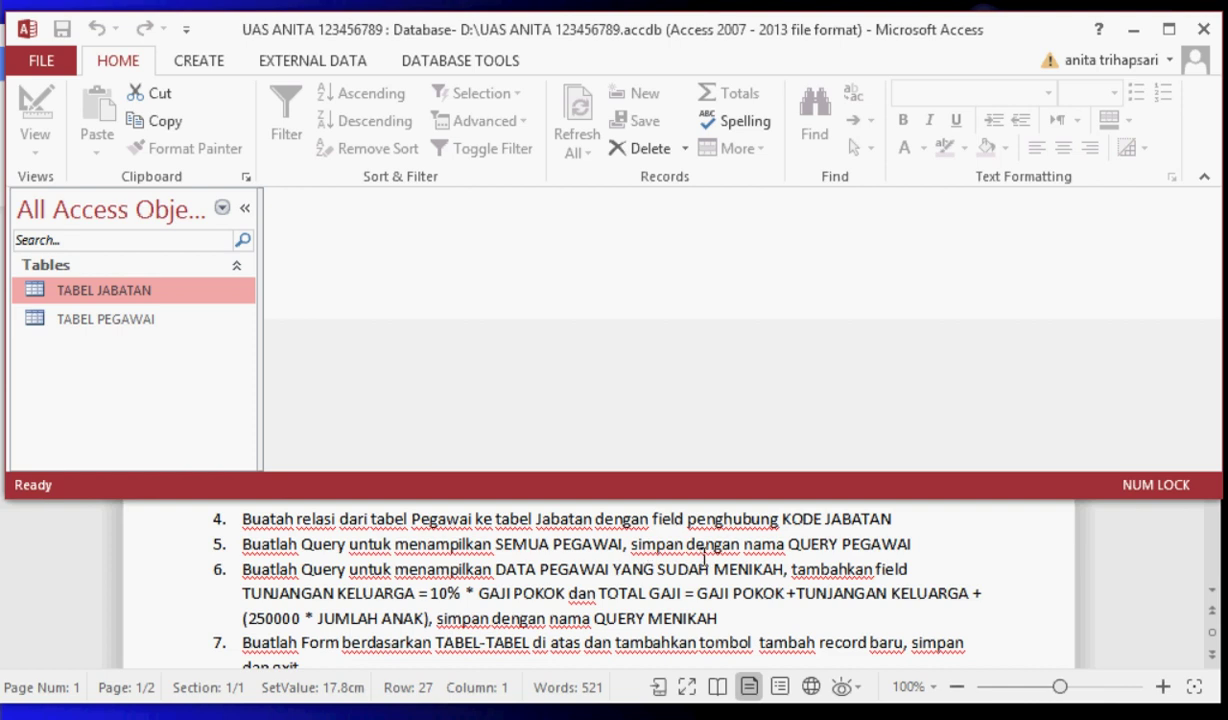
Step: Start a new query in design view based on TABEL JABATAN and TABEL PEGAWAI
{"action": "left_click", "coordinate": [195, 62]}
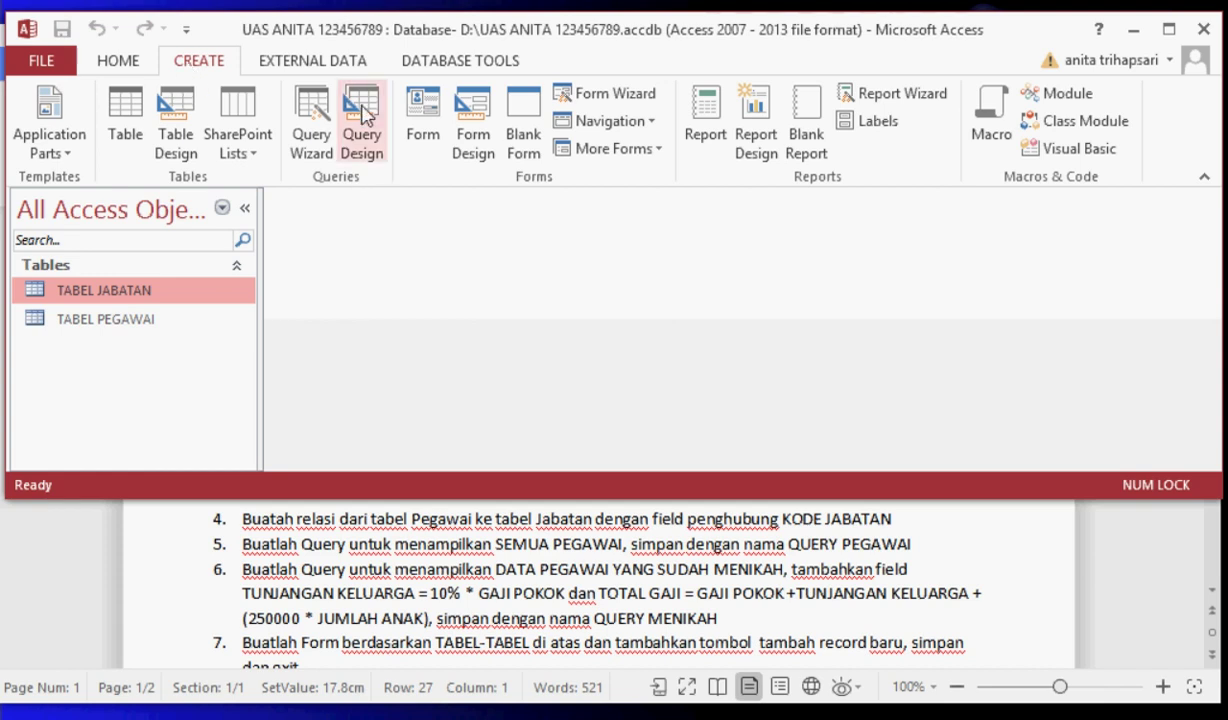
{"action": "left_click", "coordinate": [362, 112]}
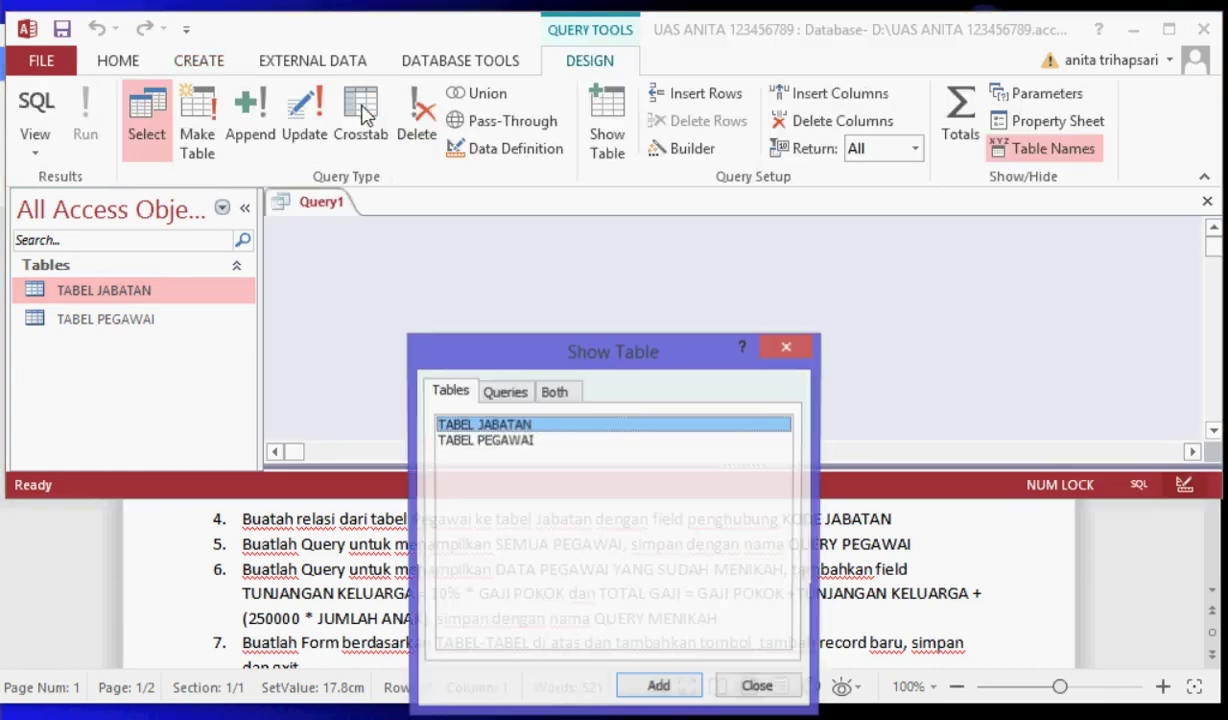
{"action": "double_click", "coordinate": [515, 428]}
{"action": "double_click", "coordinate": [517, 446]}
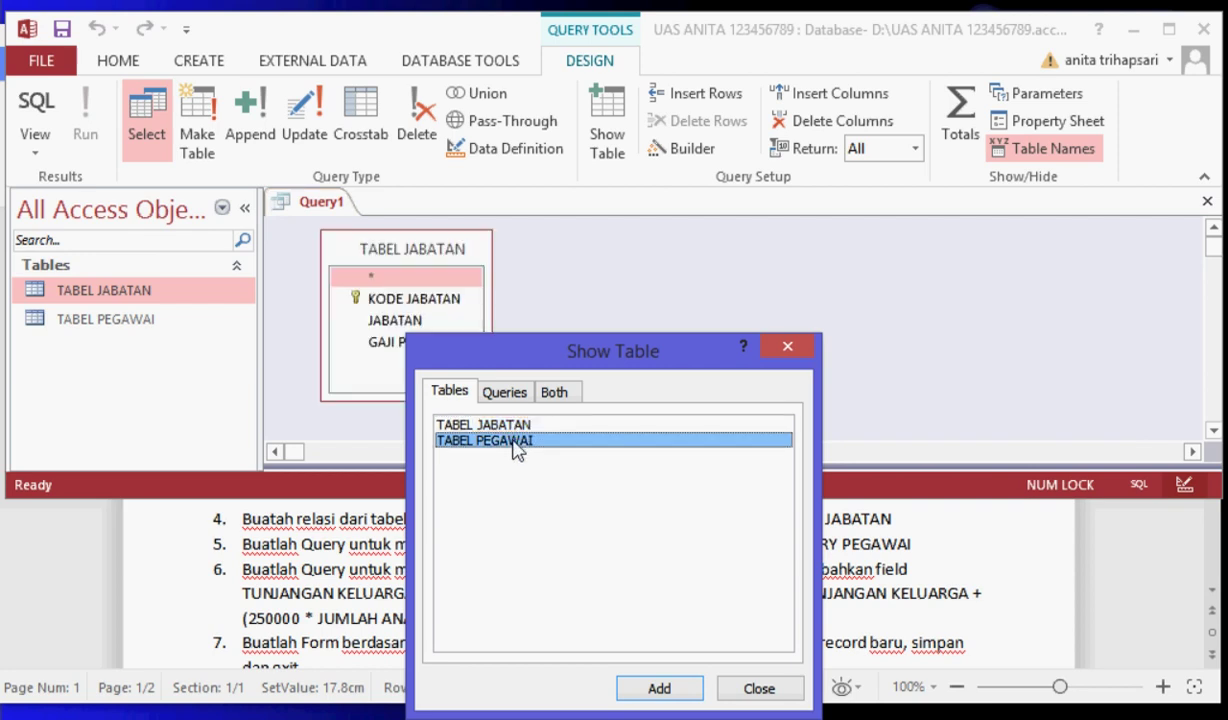
{"action": "left_click", "coordinate": [788, 350]}
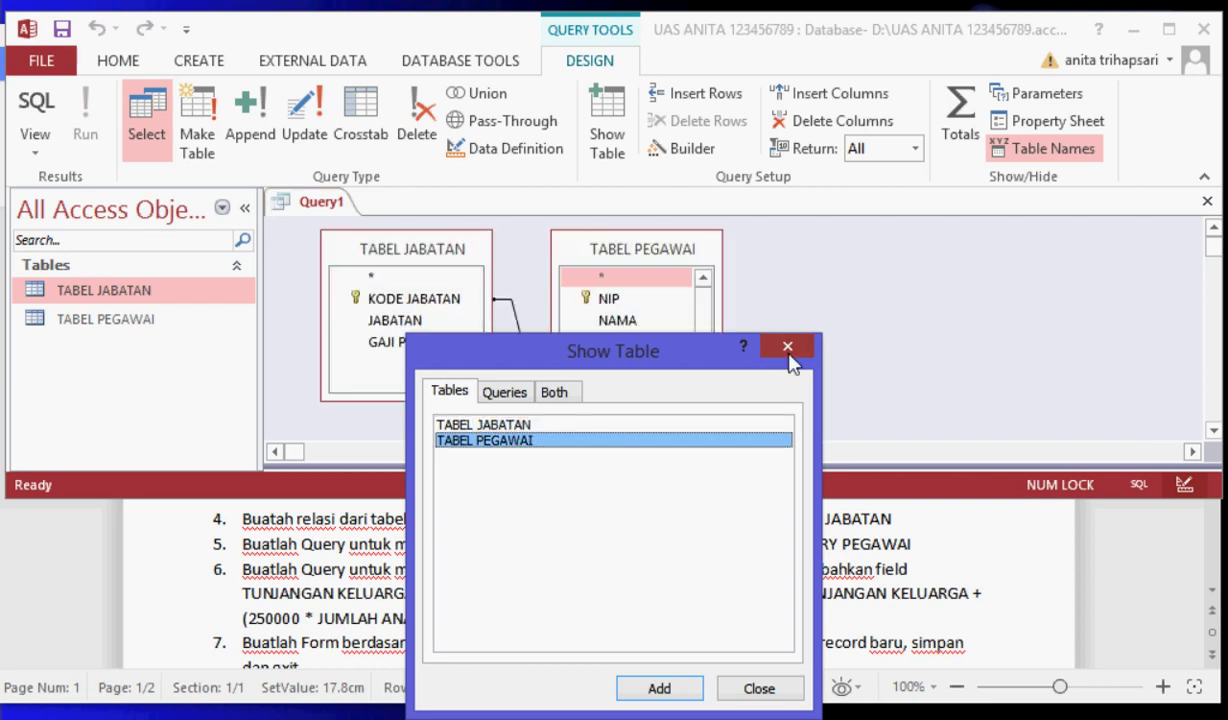
Step: Collapse the ribbon, and add NIP, NAMA, ALAMAT, TANGGAL LAHIR and KODE JABATAN from TABEL PEGAWAI to the query
{"action": "left_click", "coordinate": [1203, 176]}
{"action": "left_click", "coordinate": [608, 197]}
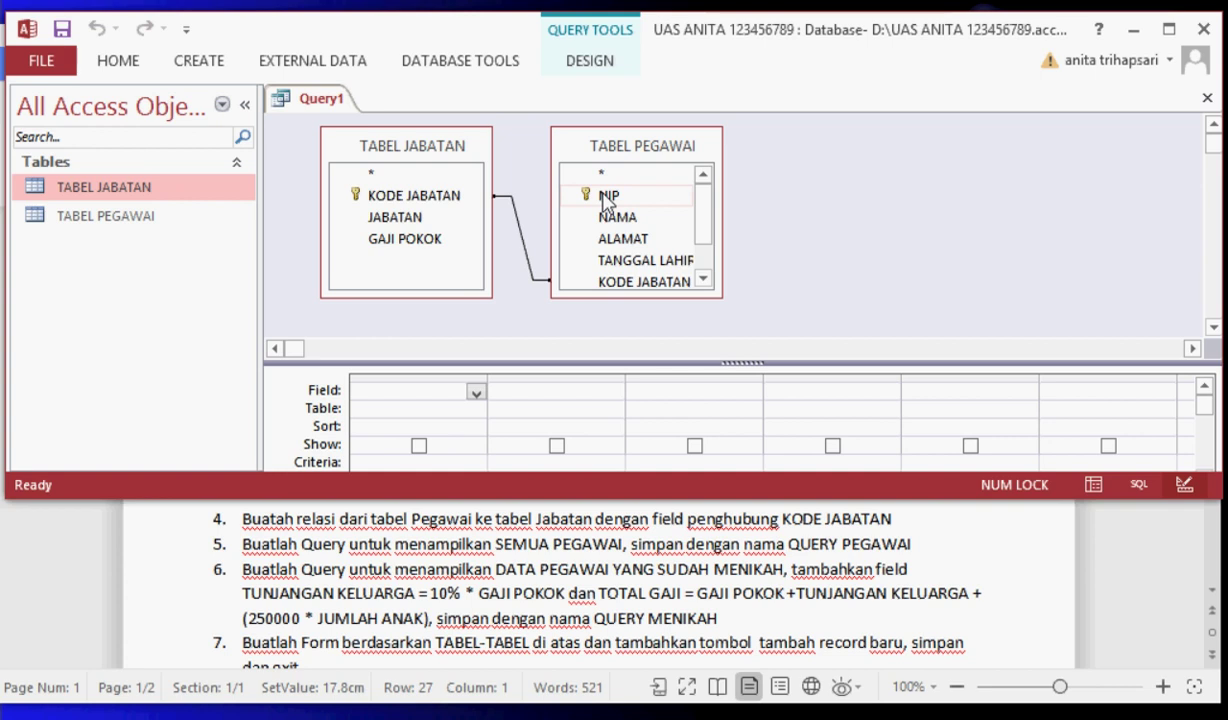
{"action": "double_click", "coordinate": [605, 196]}
{"action": "double_click", "coordinate": [608, 218]}
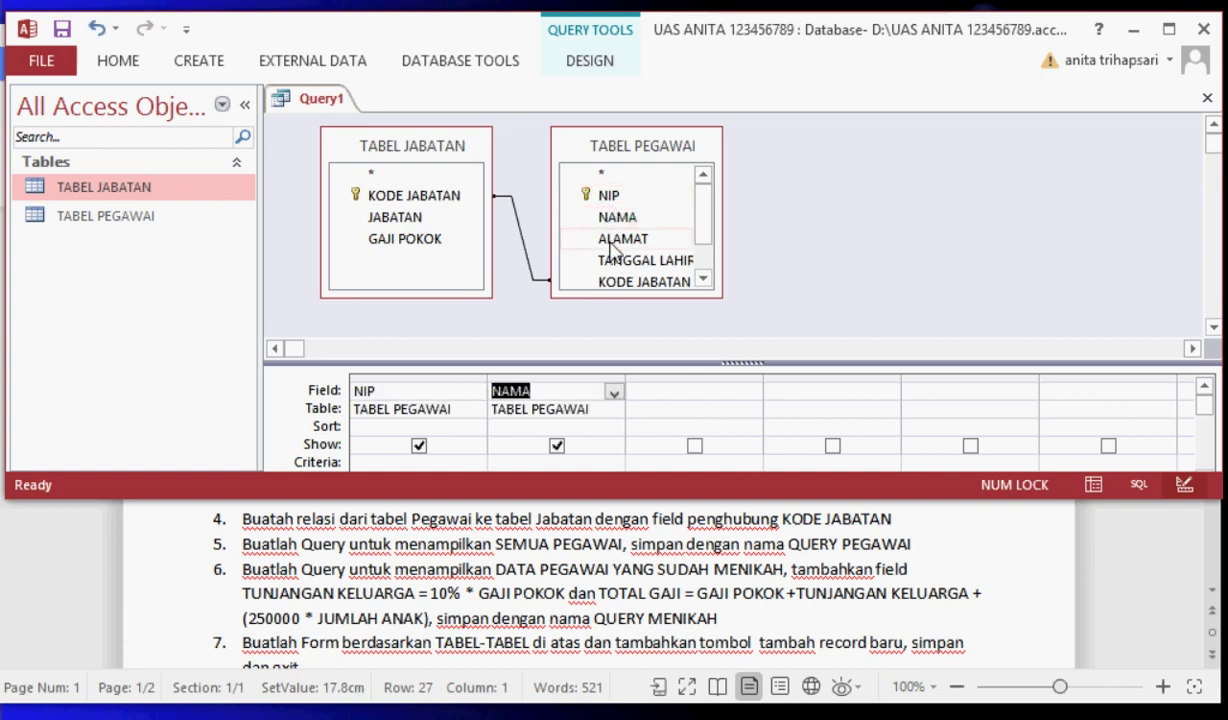
{"action": "double_click", "coordinate": [613, 242]}
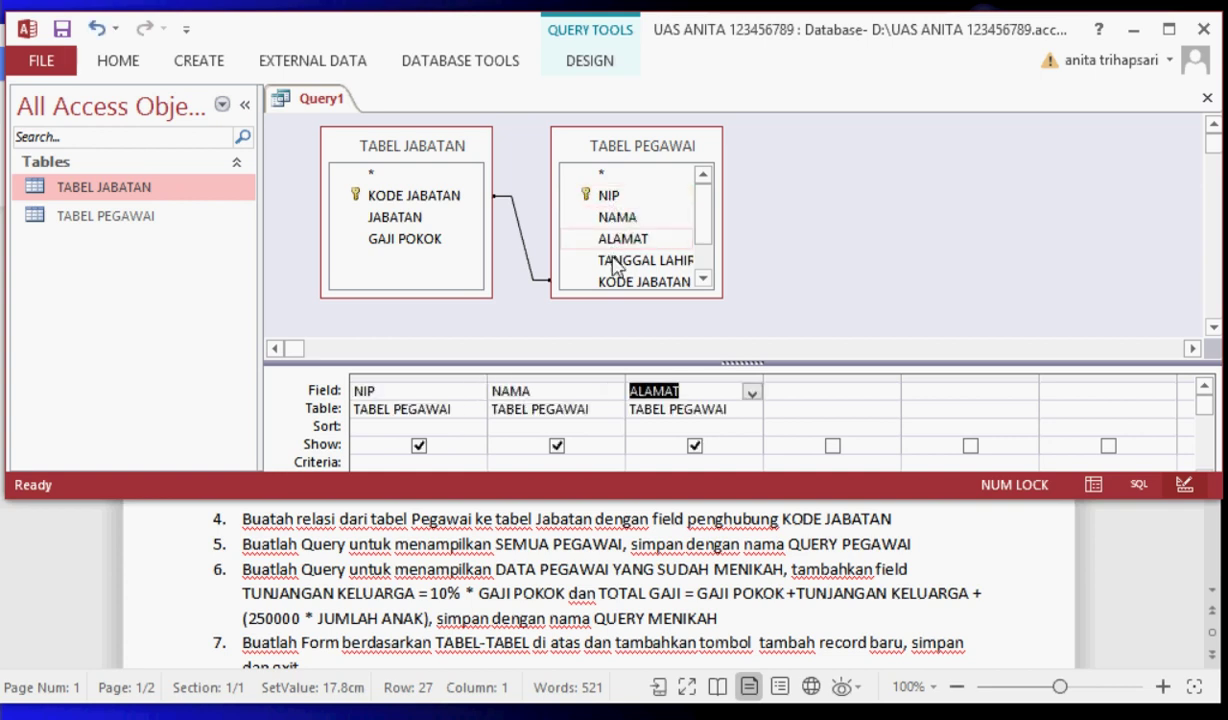
{"action": "double_click", "coordinate": [614, 261]}
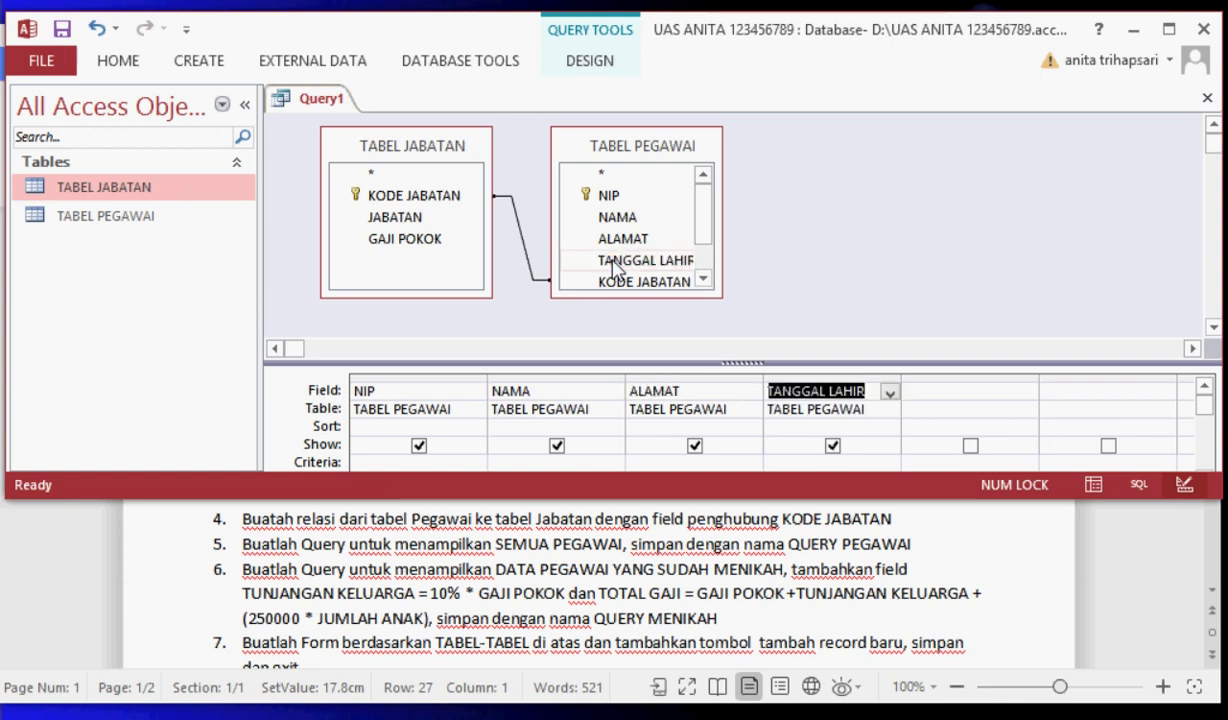
{"action": "double_click", "coordinate": [614, 282]}
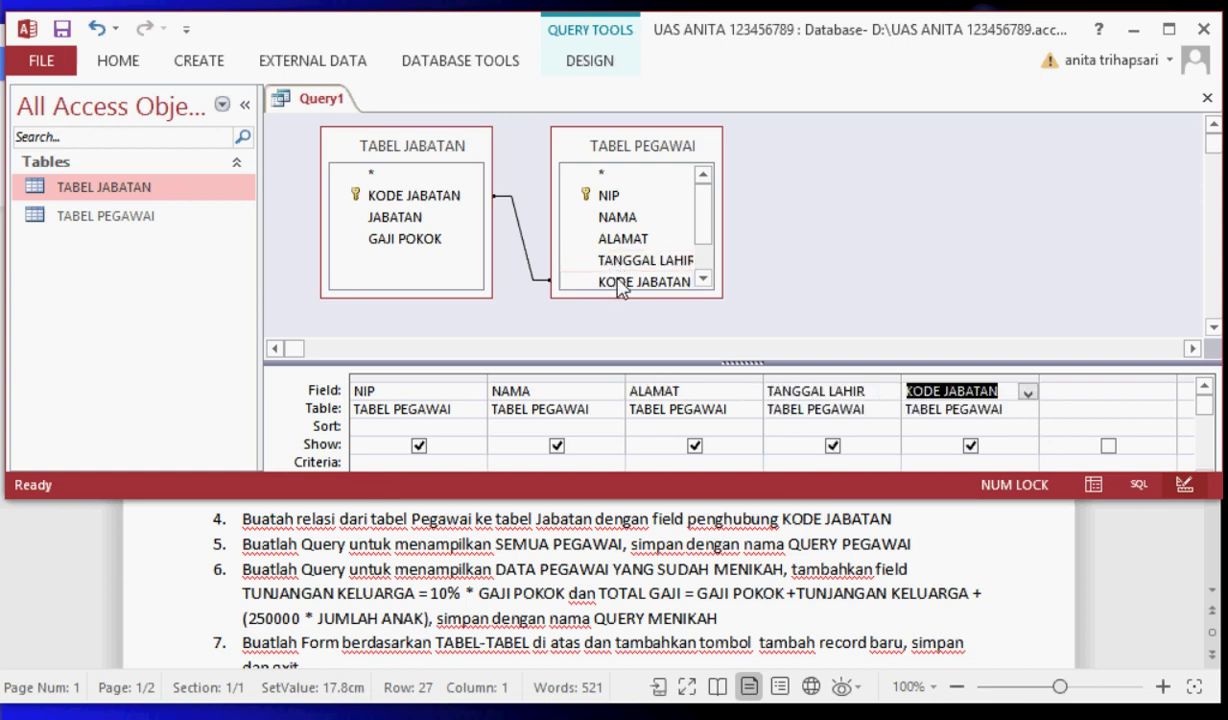
Step: Add JABATAN and GAJI POKOK from TABEL JABATAN, plus STATUS and JUMLAH ANAK from TABEL PEGAWAI, to the query
{"action": "left_click", "coordinate": [703, 279]}
{"action": "left_click", "coordinate": [703, 279]}
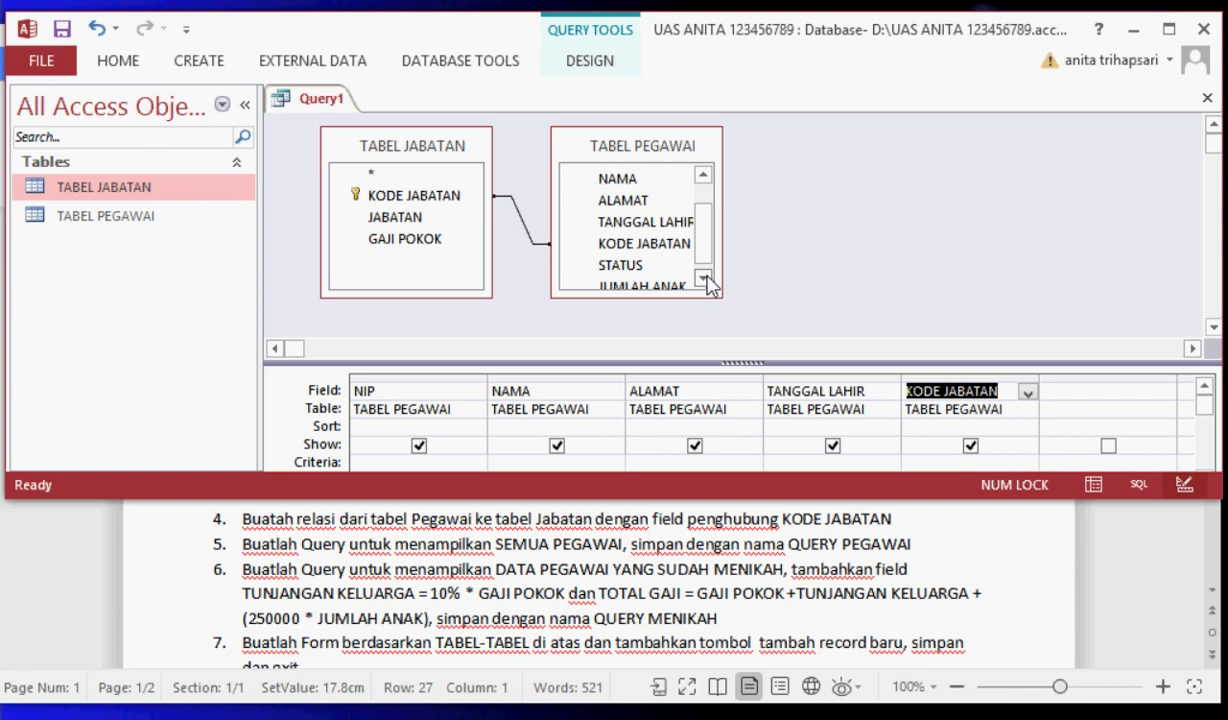
{"action": "double_click", "coordinate": [400, 218]}
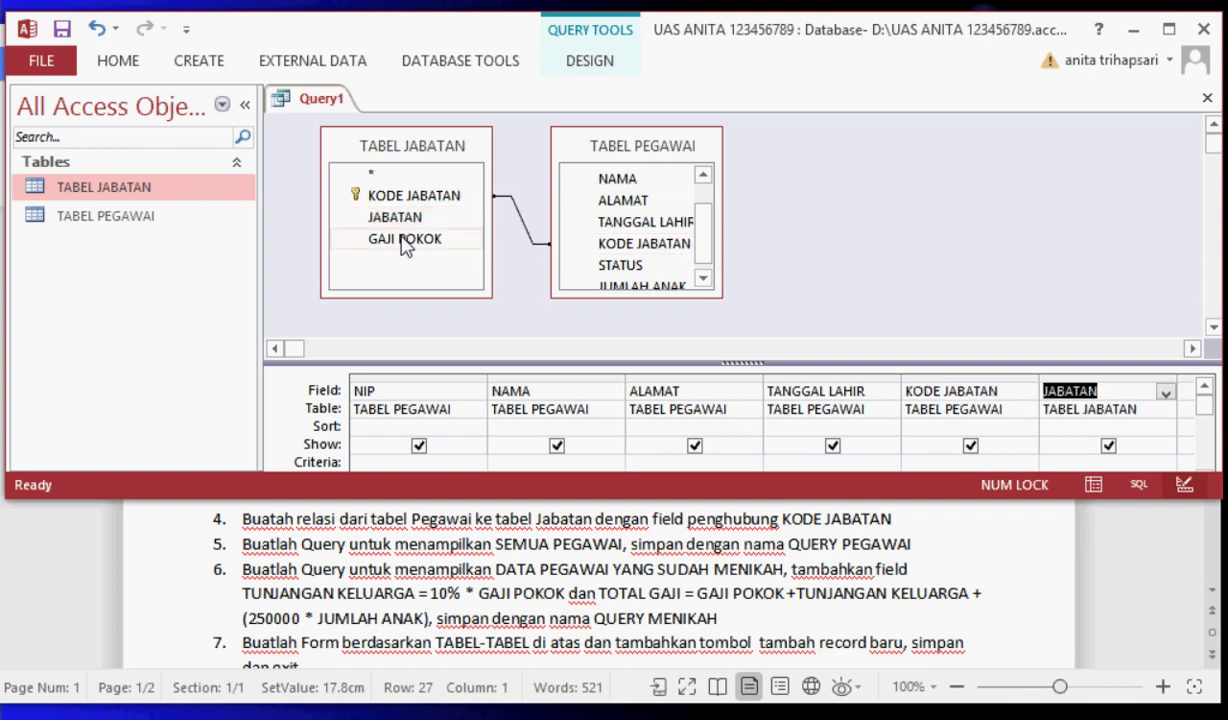
{"action": "double_click", "coordinate": [404, 242]}
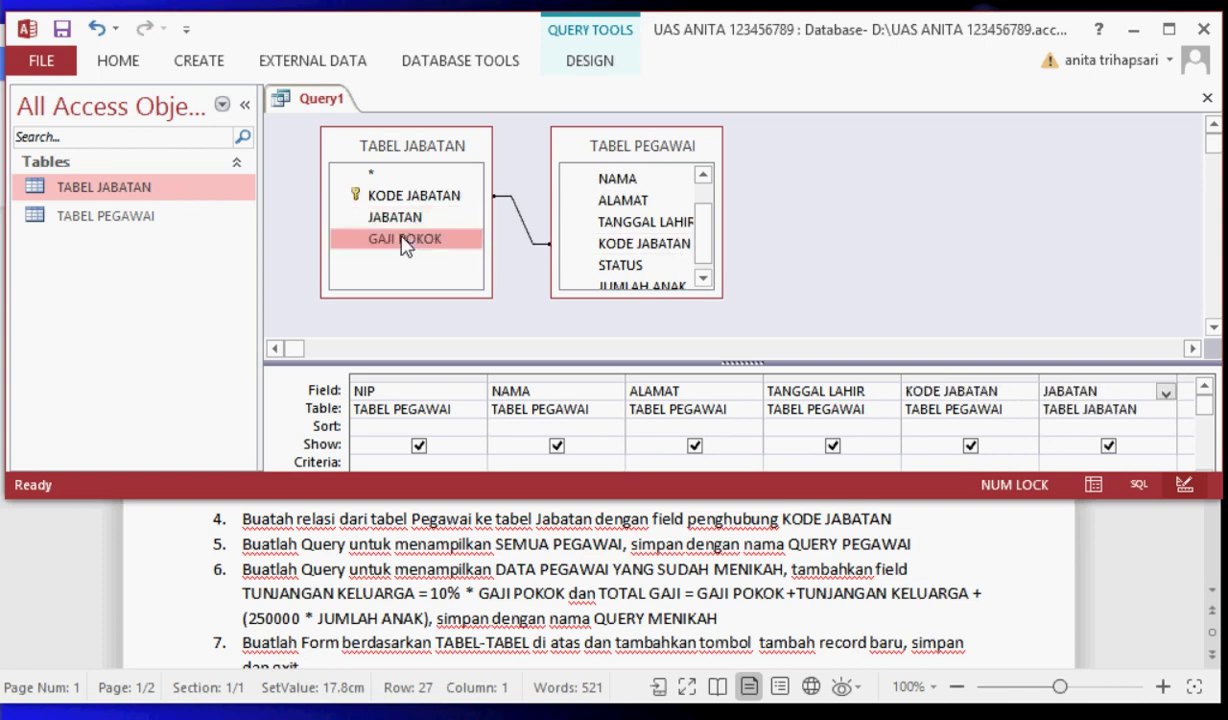
{"action": "double_click", "coordinate": [614, 266]}
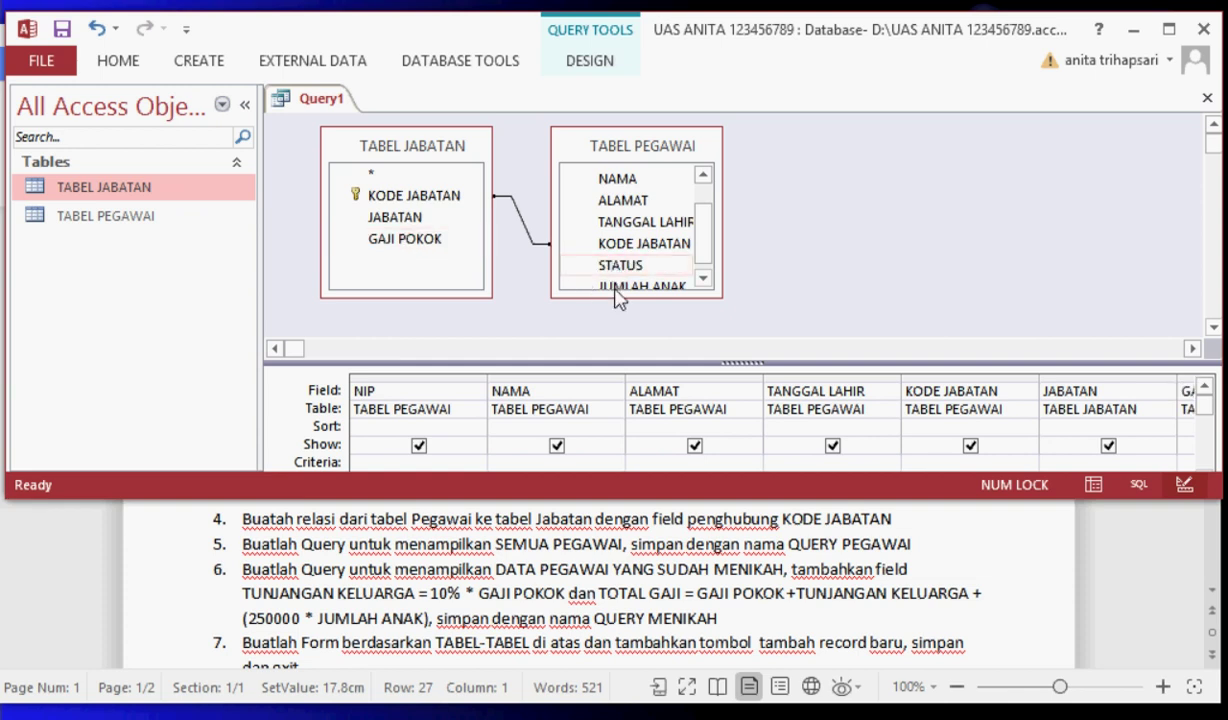
{"action": "scroll", "coordinate": [650, 290], "scroll_direction": "down", "scroll_amount": 1}
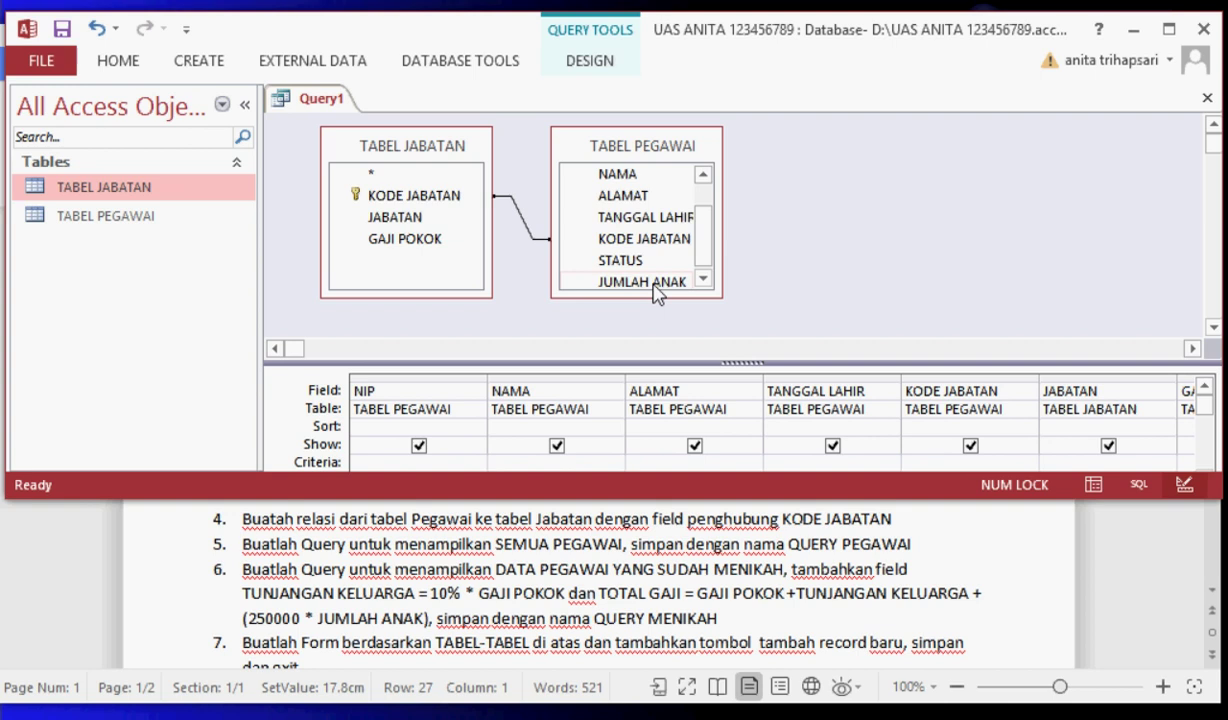
{"action": "double_click", "coordinate": [655, 283]}
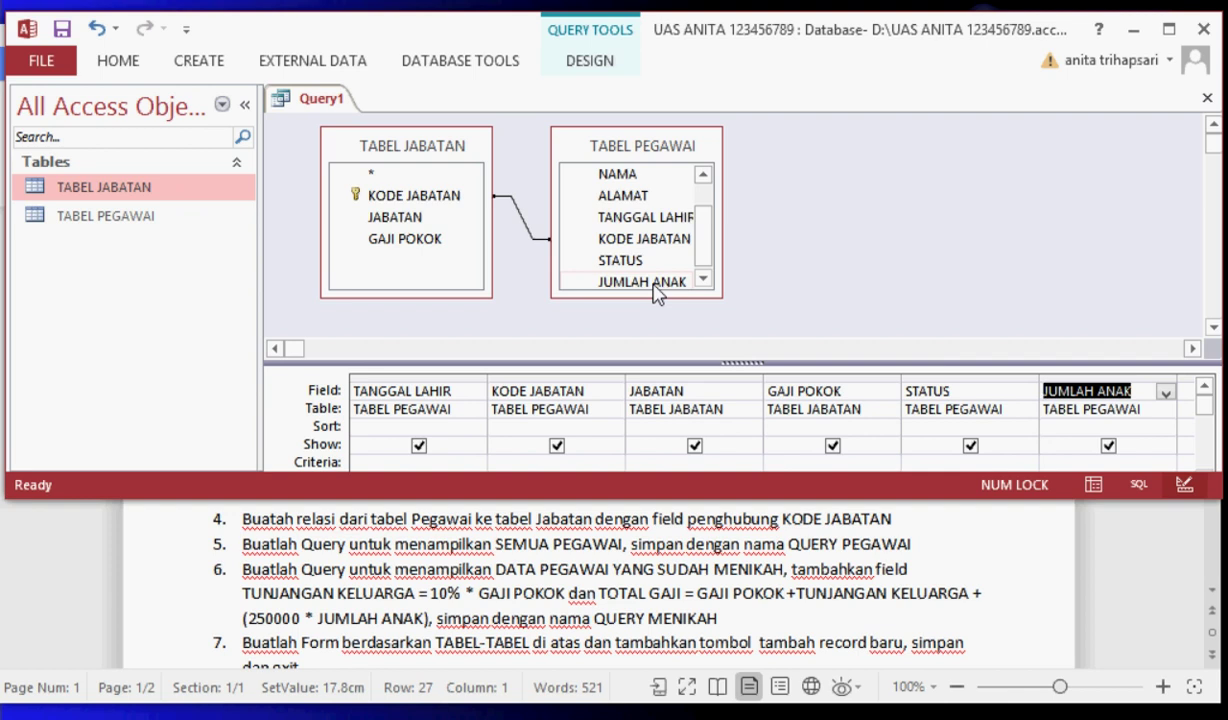
Step: Save the query as QUERY PEGAWAI
{"action": "left_click", "coordinate": [872, 244]}
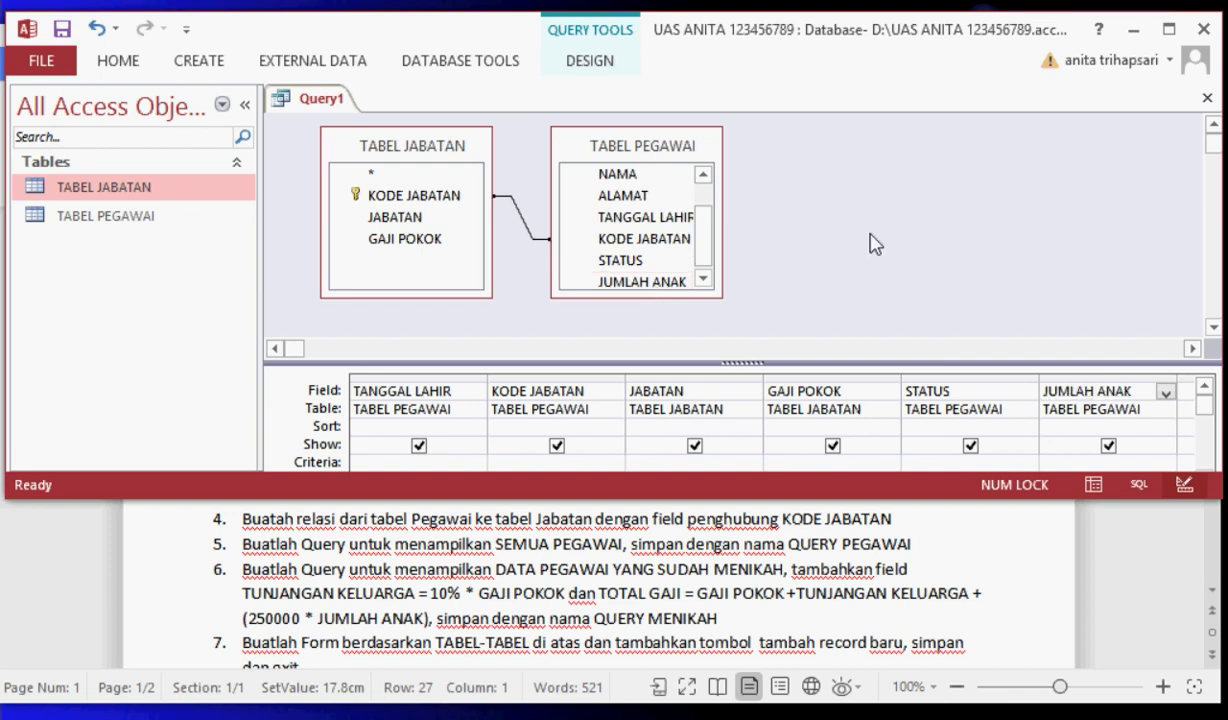
{"action": "key", "text": "ctrl+s"}
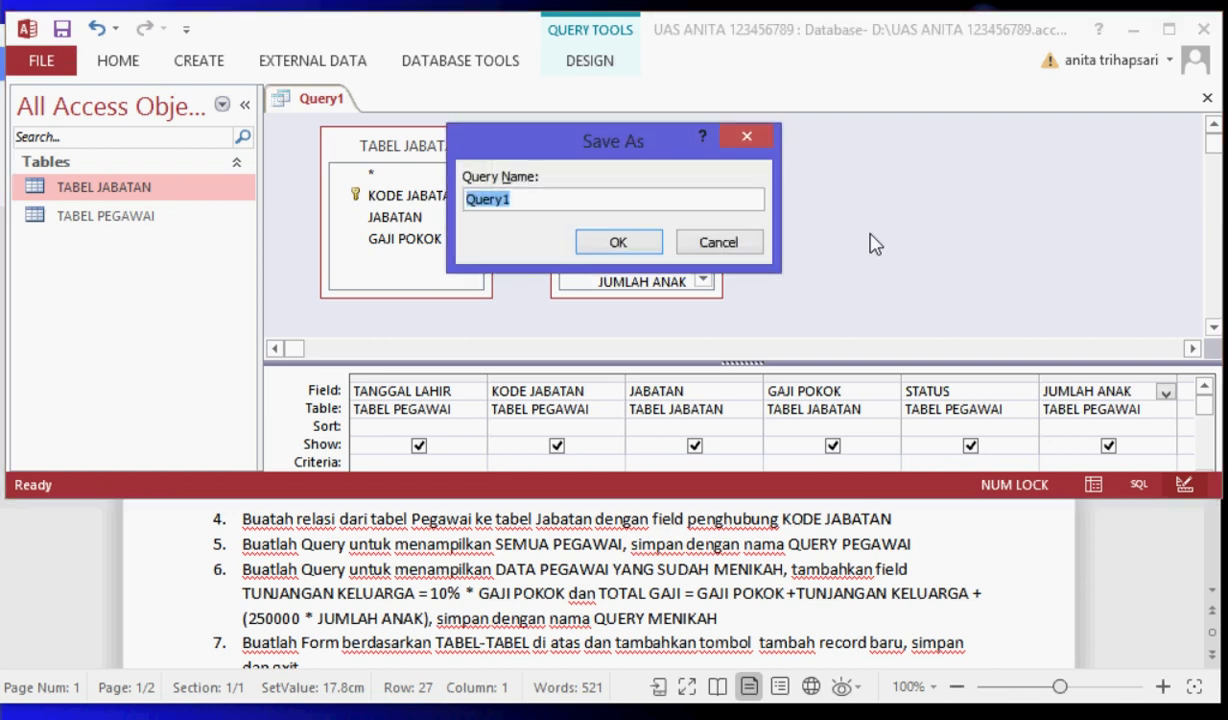
{"action": "key", "text": "Caps_Lock"}
{"action": "type", "text": "QUERY"}
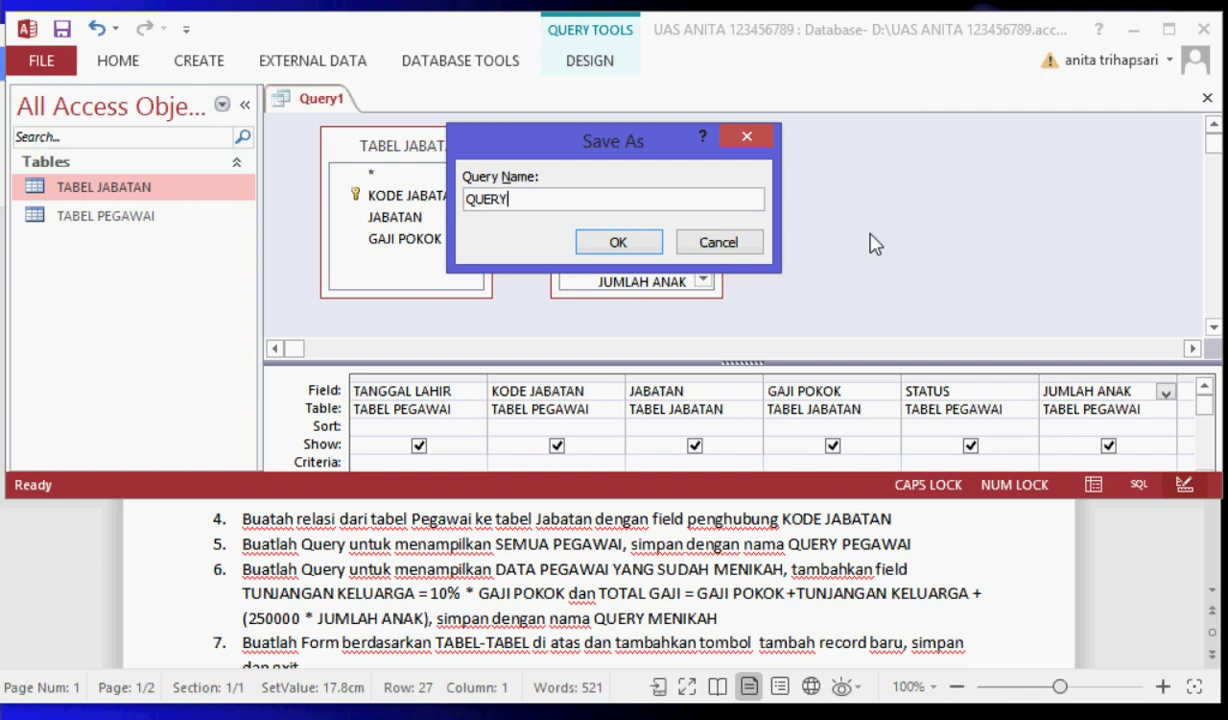
{"action": "type", "text": " PEGAWAI"}
{"action": "key", "text": "Return"}
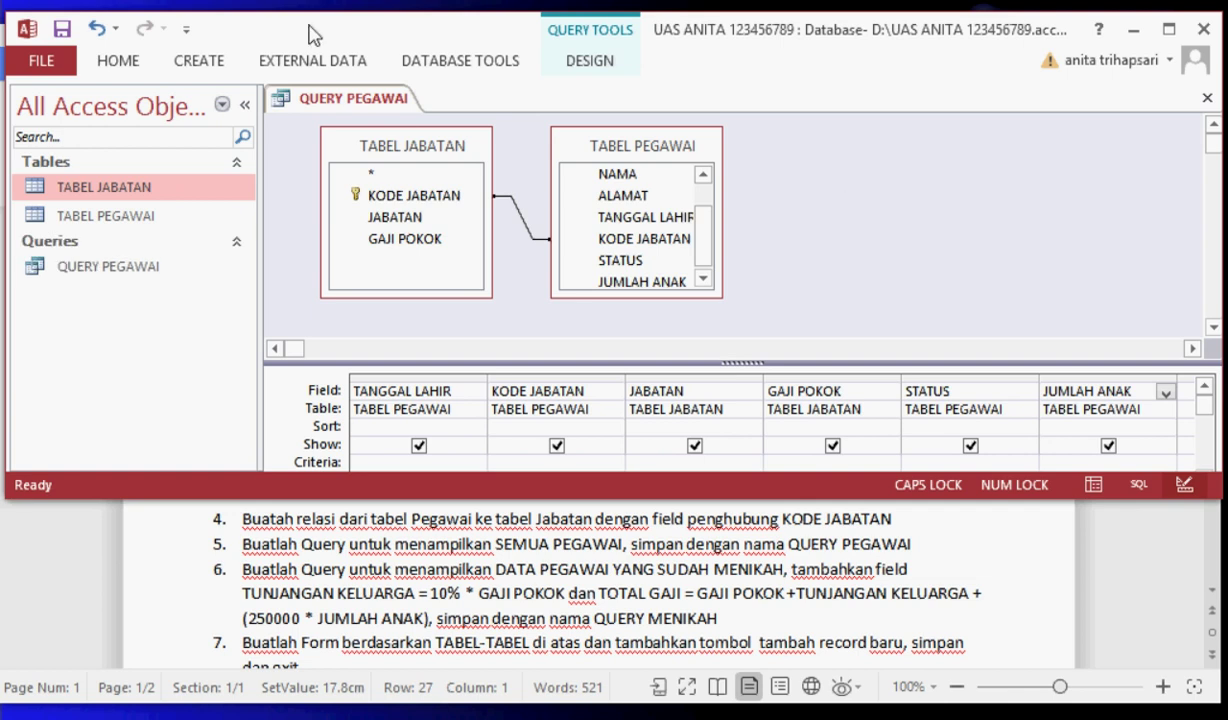
Step: Run QUERY PEGAWAI to check its employee records across all columns, and close it
{"action": "left_click", "coordinate": [583, 66]}
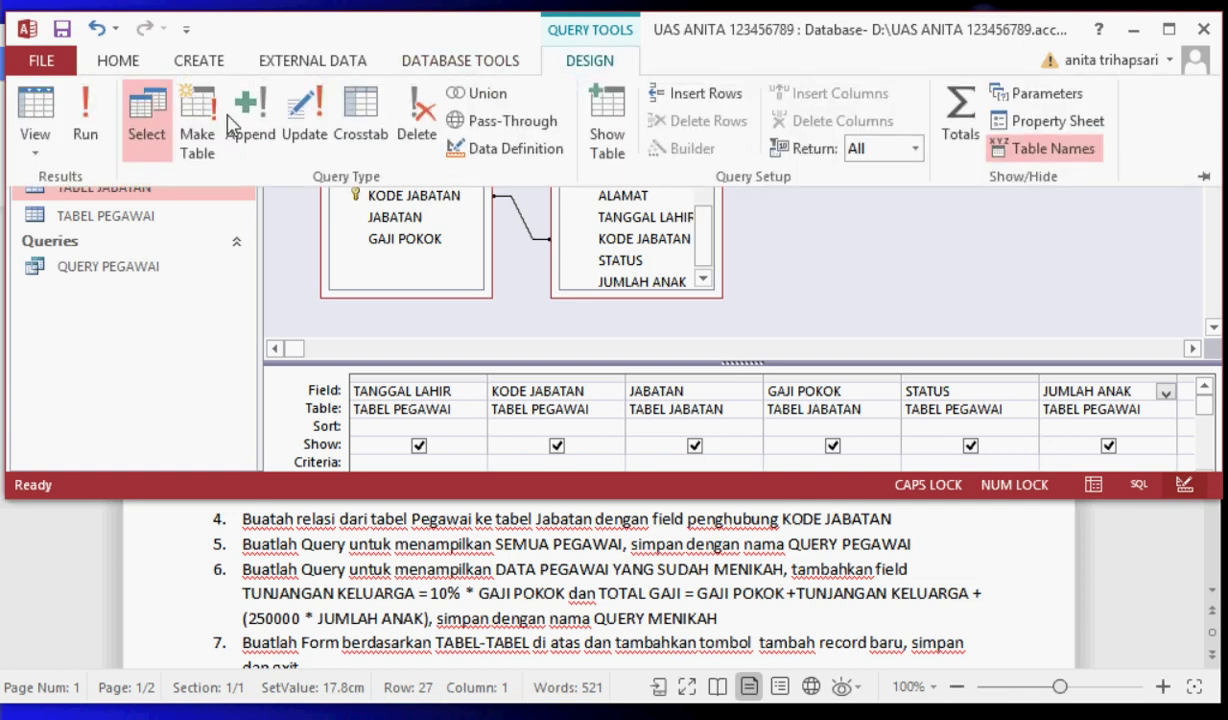
{"action": "left_click", "coordinate": [88, 105]}
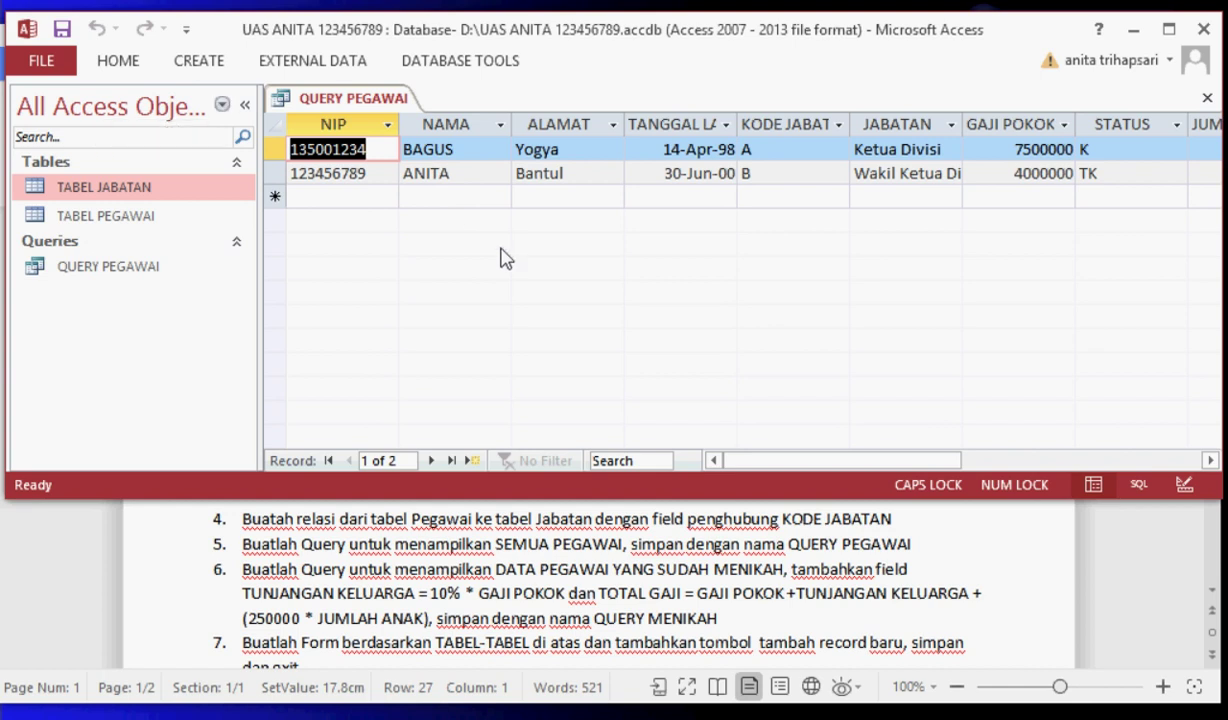
{"action": "left_click", "coordinate": [990, 462]}
{"action": "left_click_drag", "start_coordinate": [990, 465], "coordinate": [762, 463]}
{"action": "left_click", "coordinate": [1207, 102]}
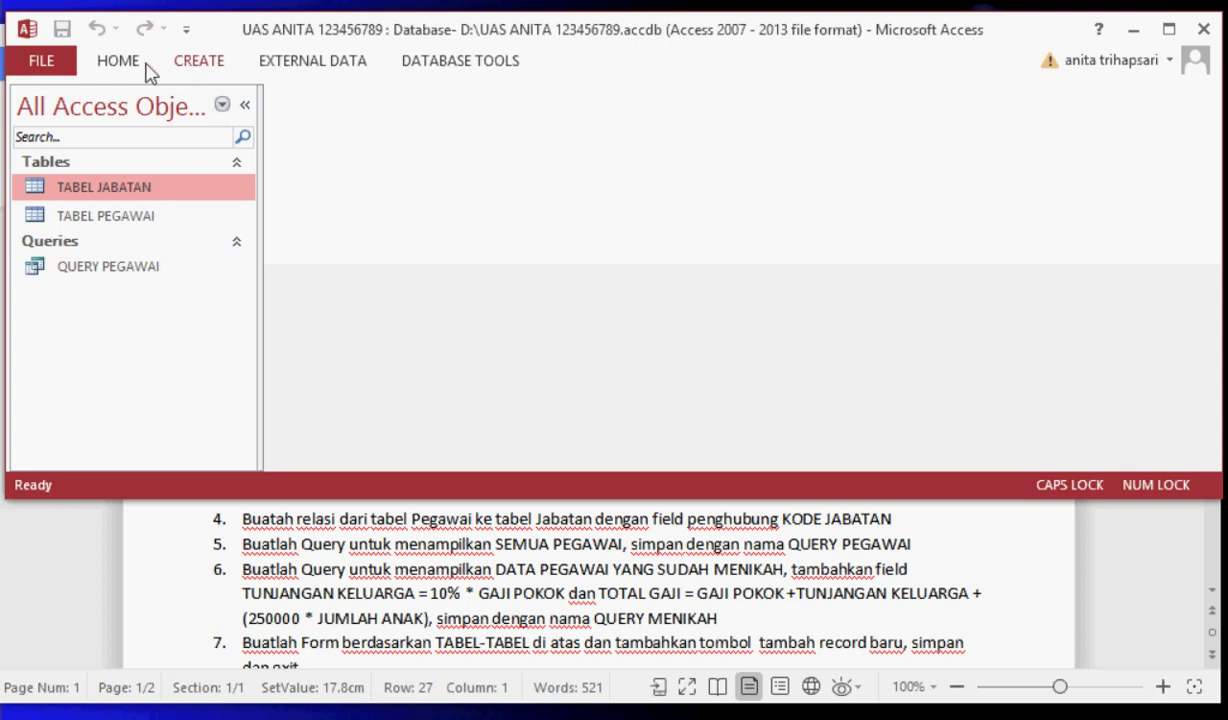
Step: Start another query in design view based on TABEL PEGAWAI and TABEL JABATAN
{"action": "left_click", "coordinate": [201, 62]}
{"action": "left_click", "coordinate": [201, 64]}
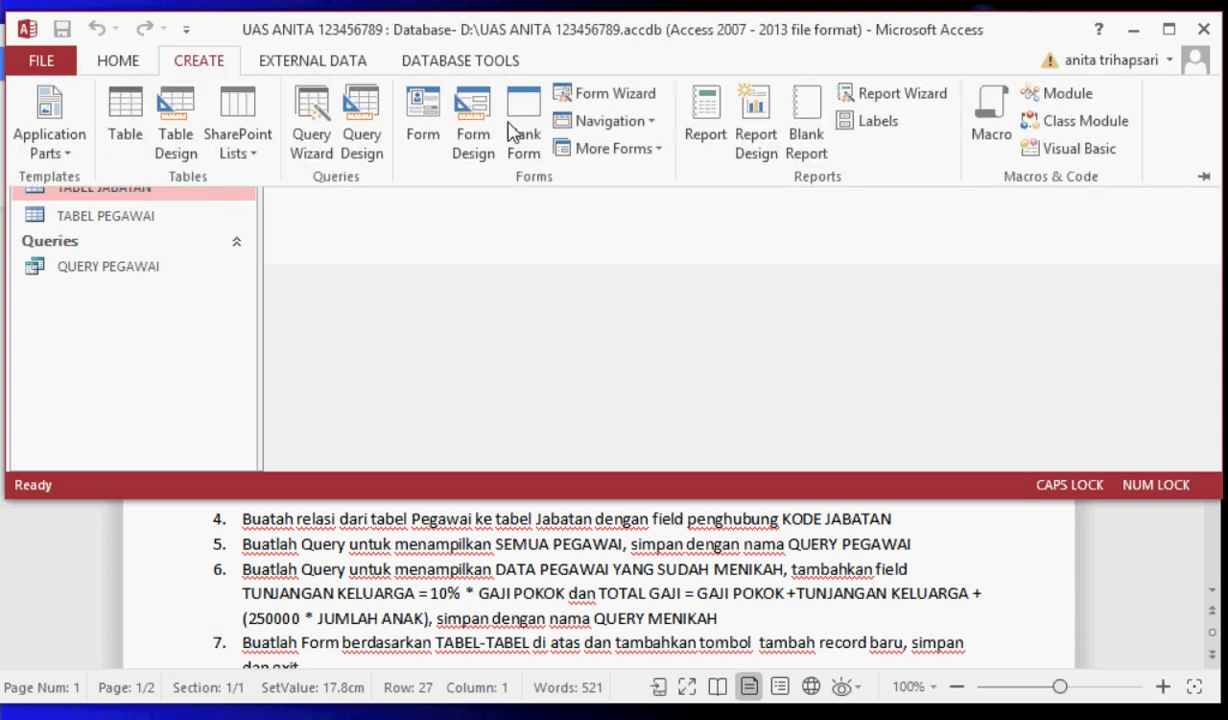
{"action": "left_click", "coordinate": [357, 125]}
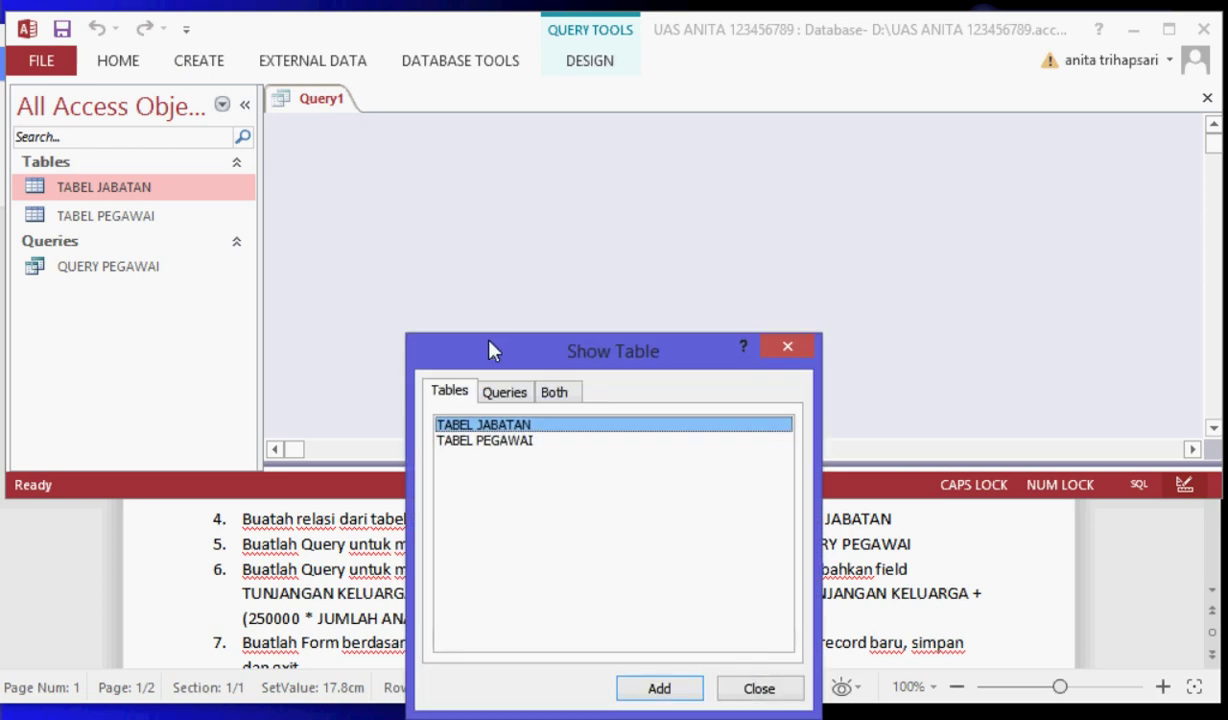
{"action": "double_click", "coordinate": [490, 441]}
{"action": "double_click", "coordinate": [484, 425]}
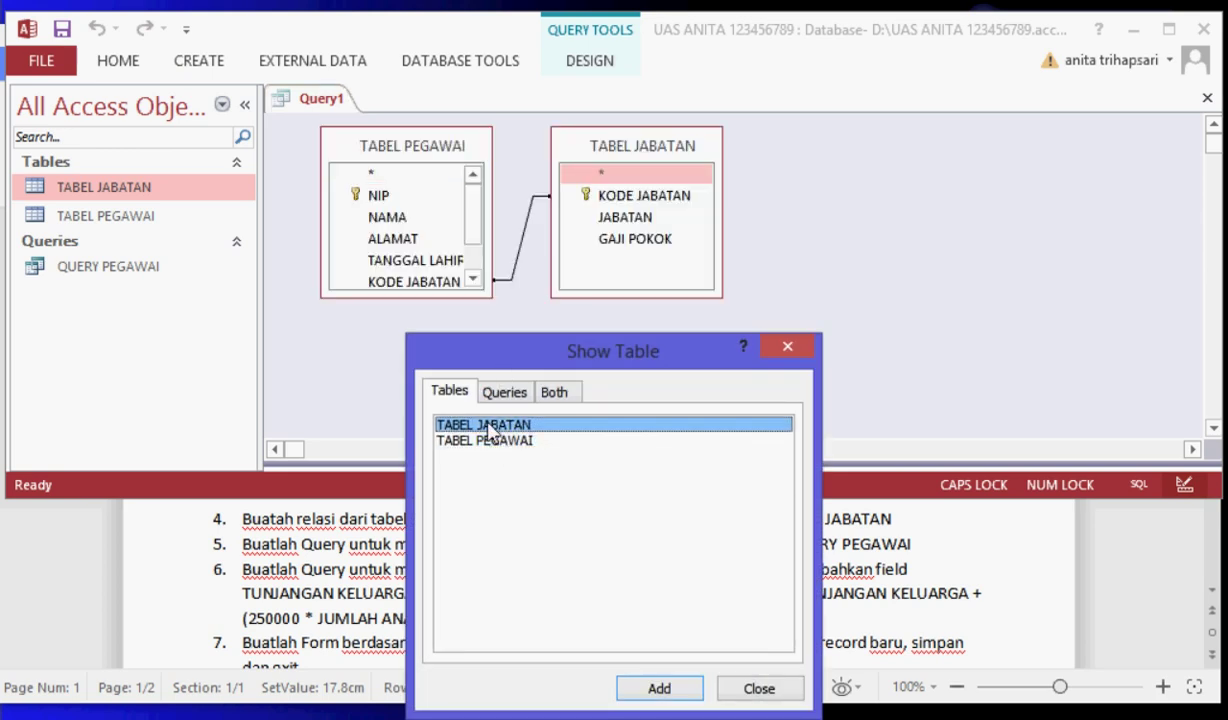
{"action": "left_click", "coordinate": [787, 347]}
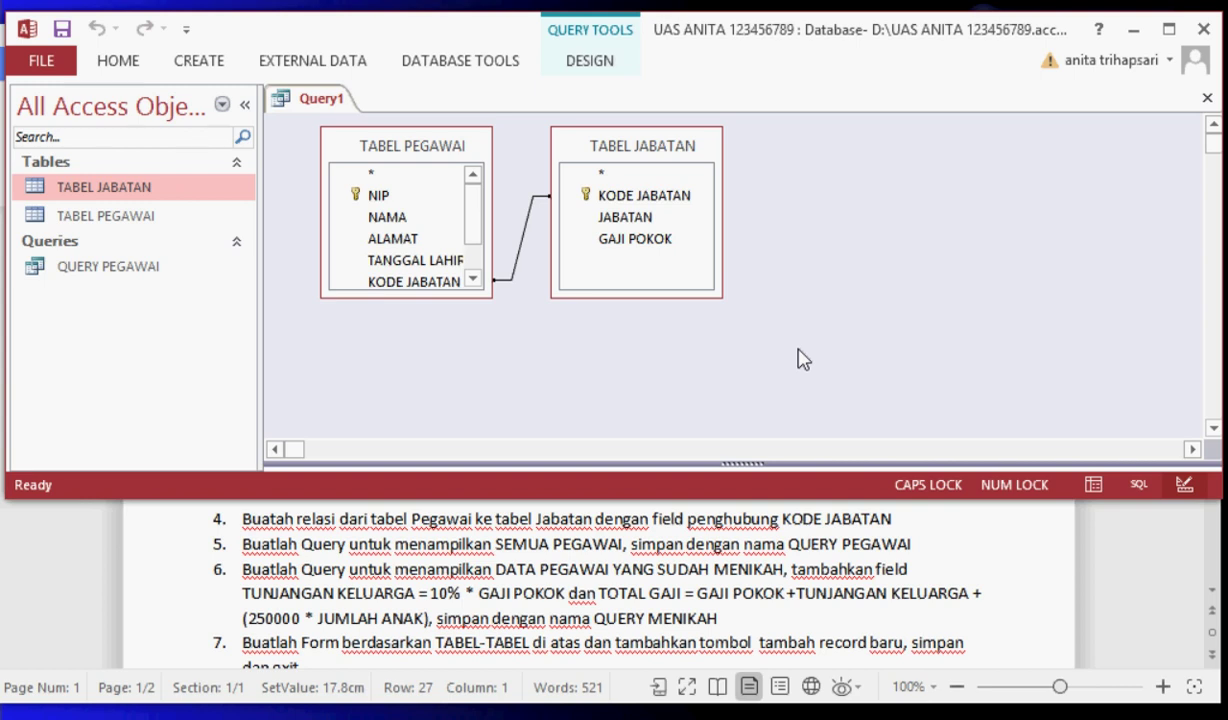
Step: Maximize the Access window to give the new query's design grid enough room for editing
{"action": "left_click", "coordinate": [1214, 432]}
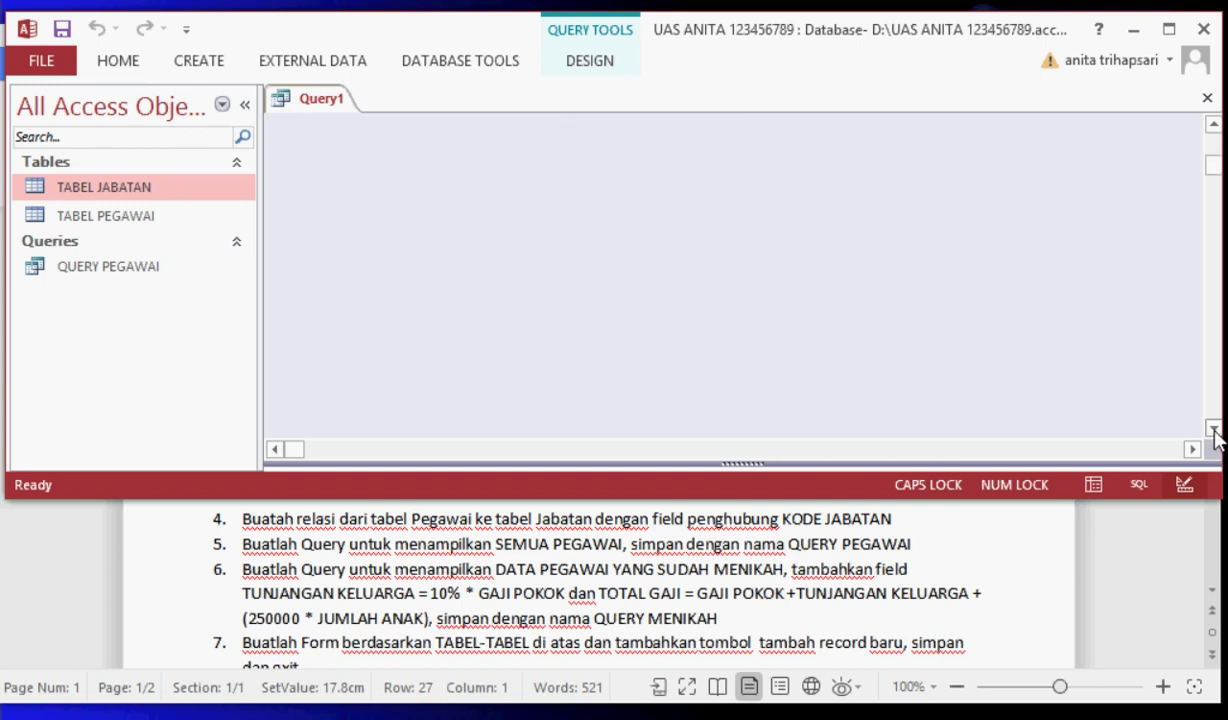
{"action": "left_click", "coordinate": [1214, 432]}
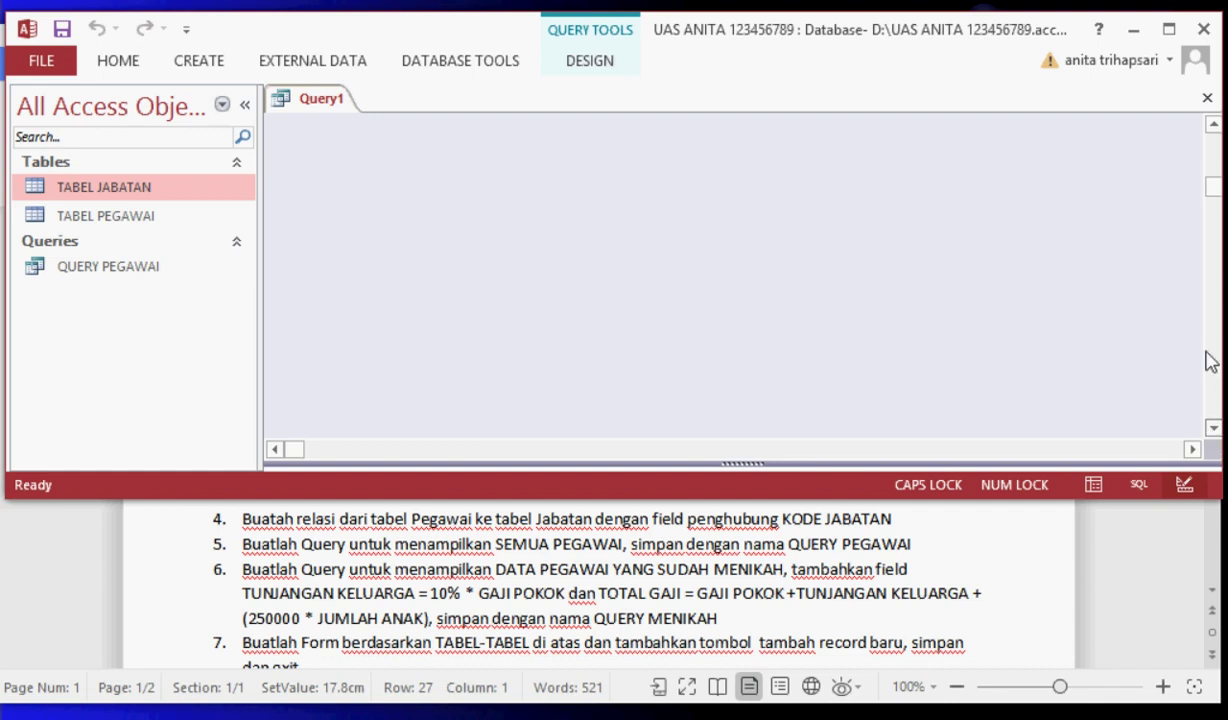
{"action": "left_click", "coordinate": [1213, 153]}
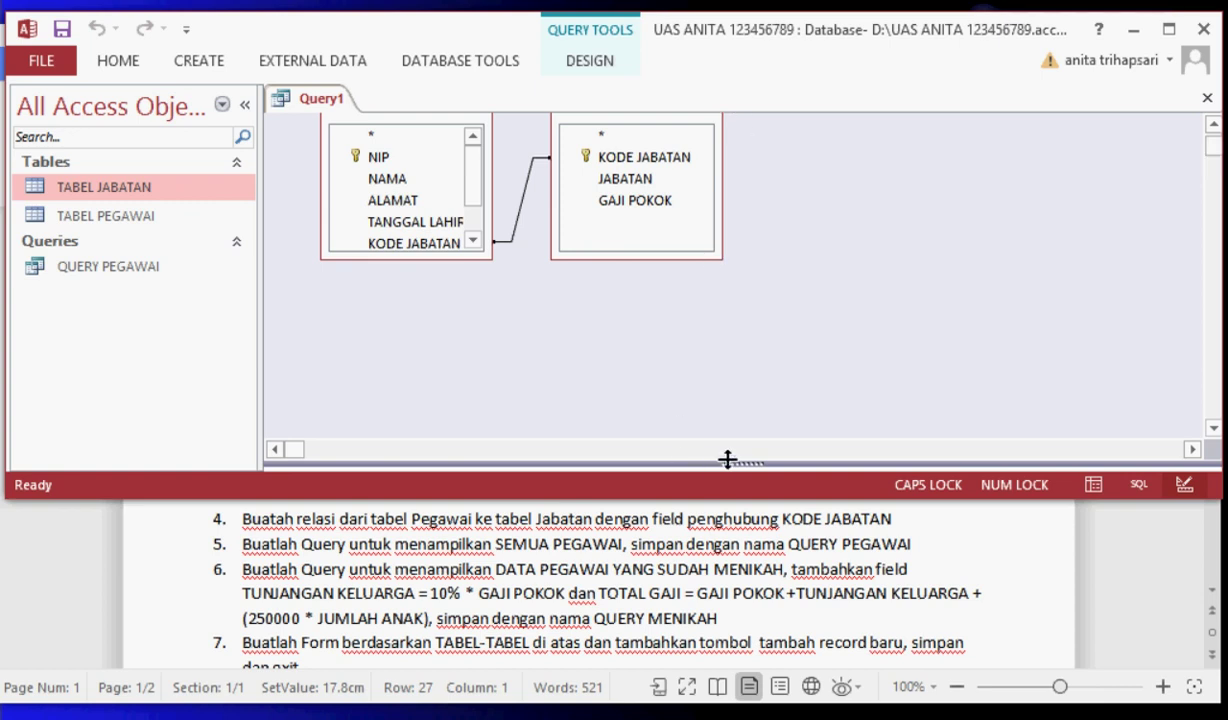
{"action": "left_click", "coordinate": [1168, 29]}
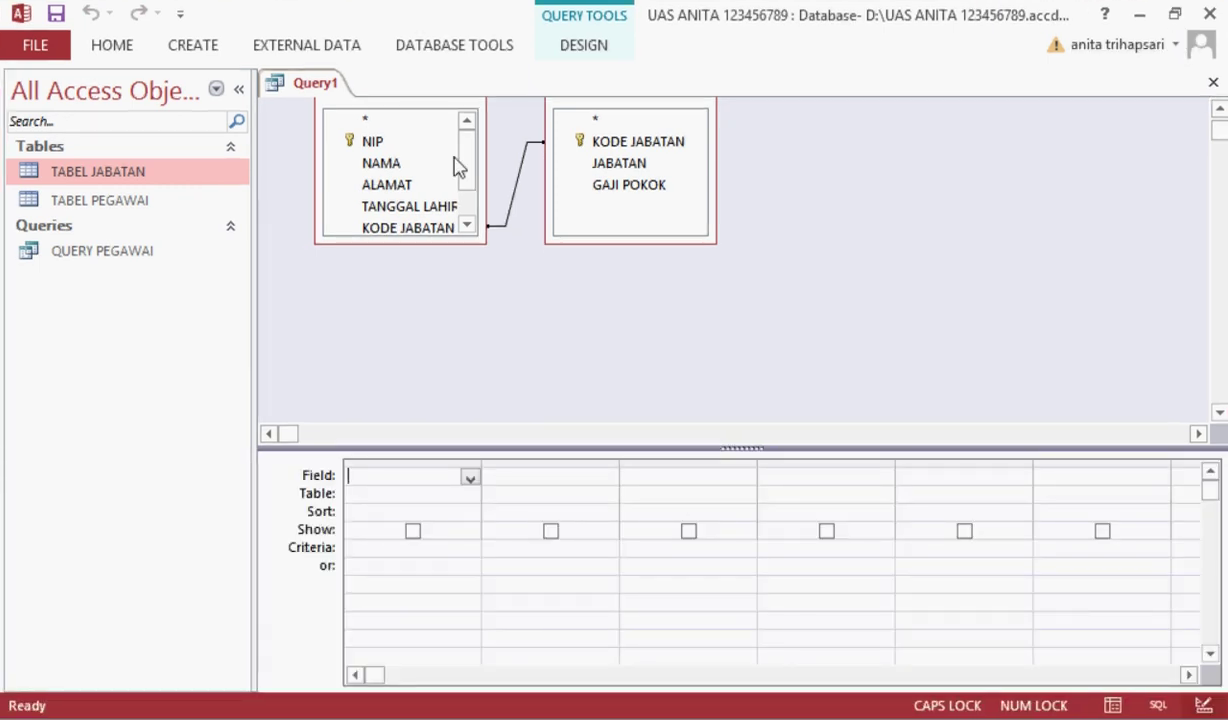
Step: Add NIP, NAMA, ALAMAT, TANGGAL LAHIR and KODE JABATAN from TABEL PEGAWAI to the second query
{"action": "double_click", "coordinate": [411, 146]}
{"action": "double_click", "coordinate": [404, 167]}
{"action": "double_click", "coordinate": [401, 189]}
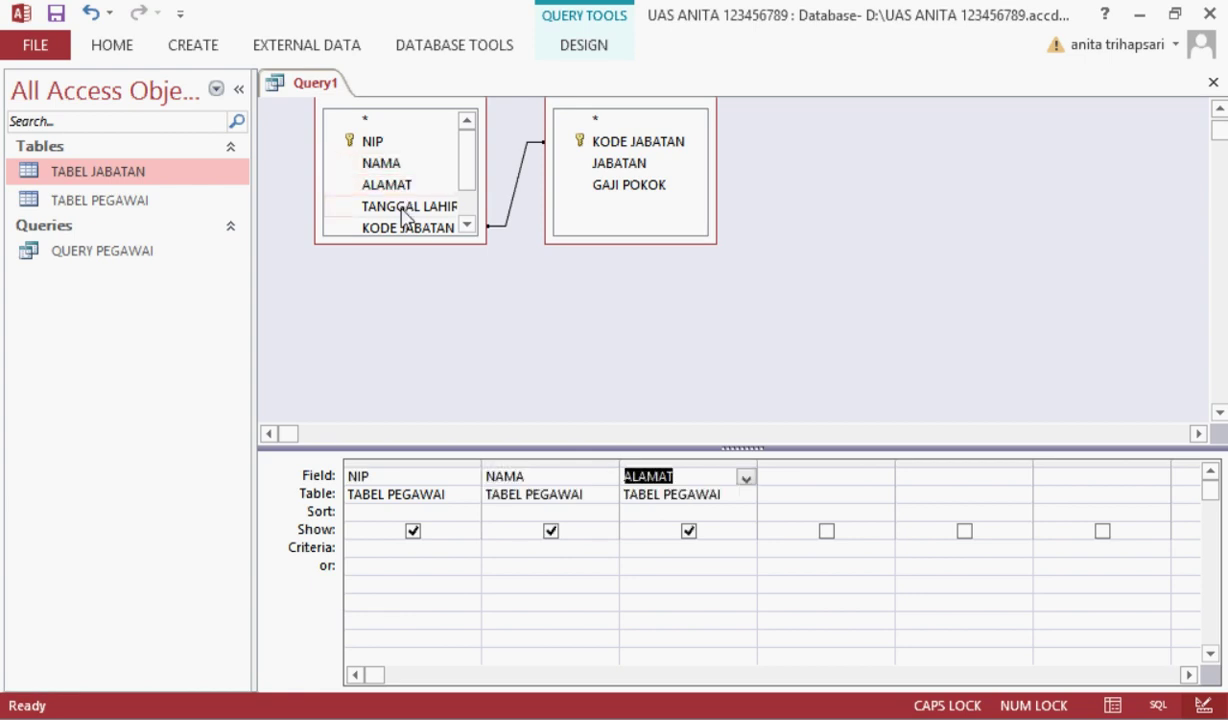
{"action": "double_click", "coordinate": [404, 211]}
{"action": "double_click", "coordinate": [405, 230]}
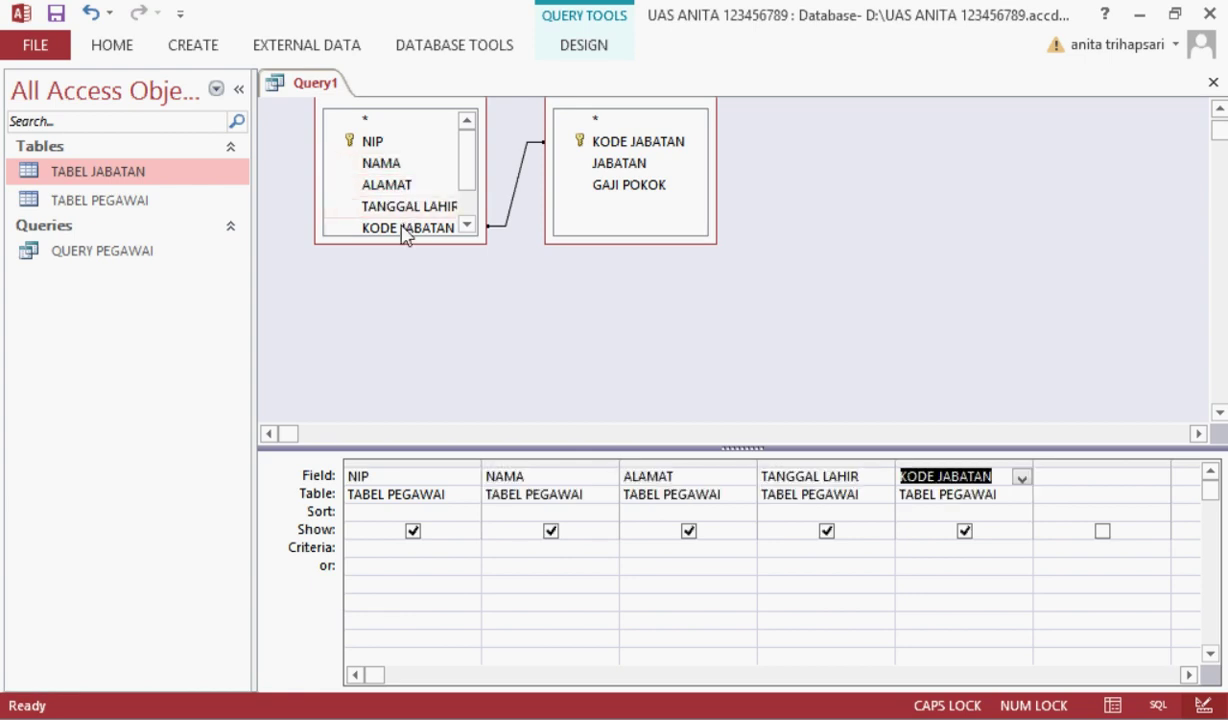
Step: Add JABATAN and GAJI POKOK from TABEL JABATAN, plus STATUS and JUMLAH ANAK from TABEL PEGAWAI, to the query
{"action": "double_click", "coordinate": [626, 166]}
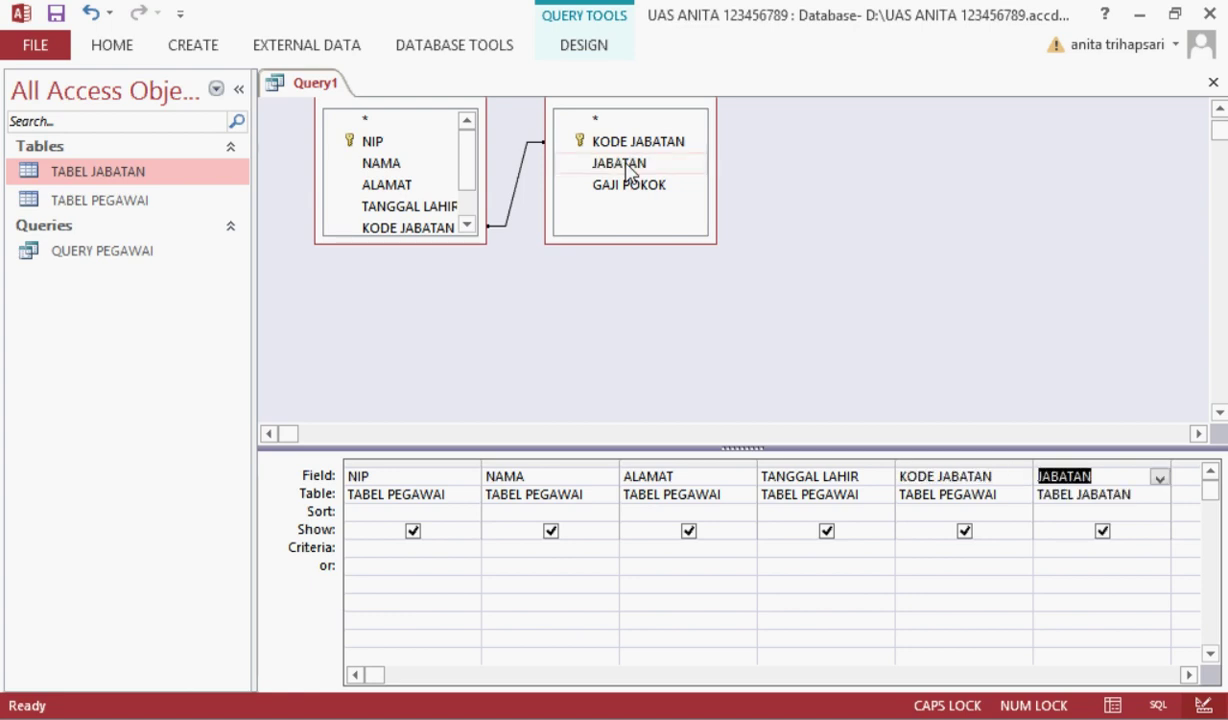
{"action": "double_click", "coordinate": [625, 192]}
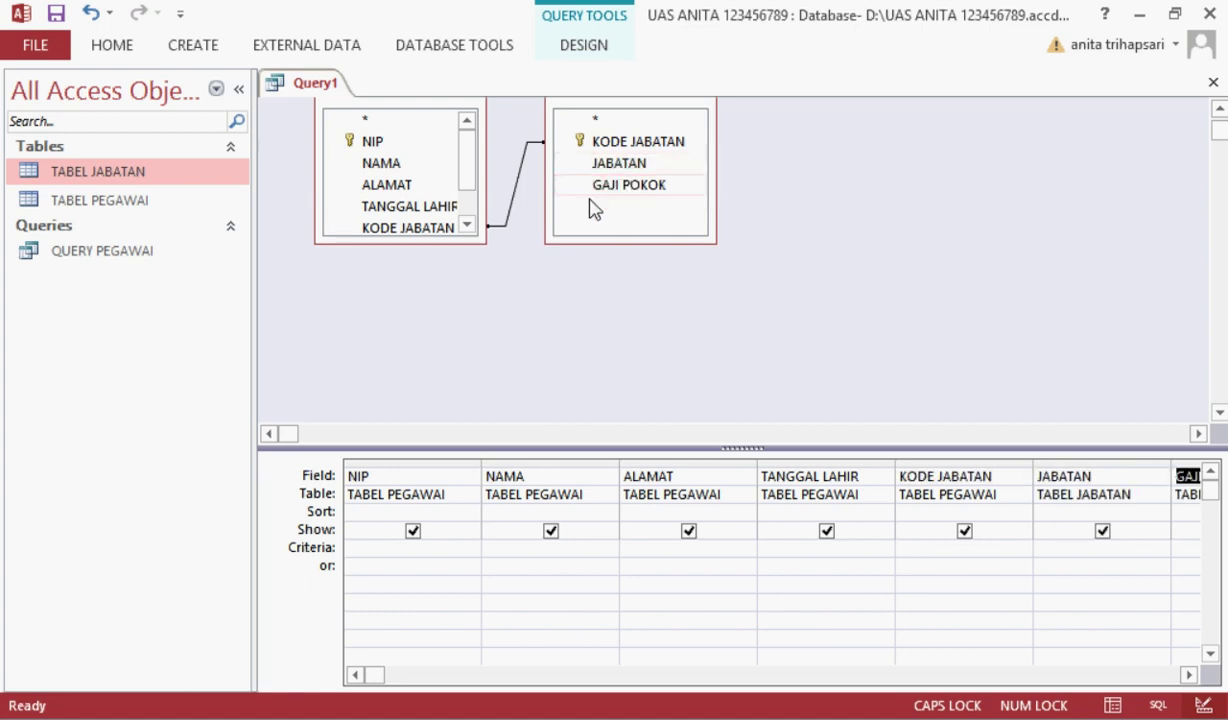
{"action": "left_click", "coordinate": [466, 225]}
{"action": "left_click", "coordinate": [466, 225]}
{"action": "left_click", "coordinate": [413, 214]}
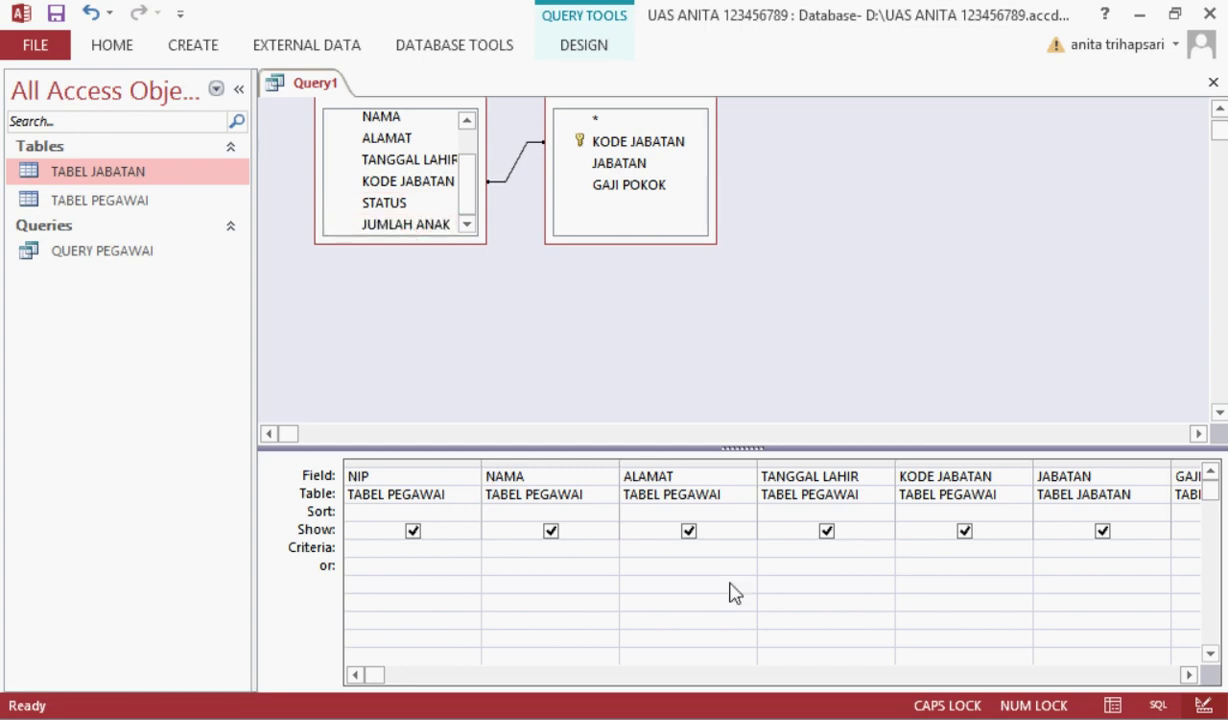
{"action": "left_click", "coordinate": [745, 678]}
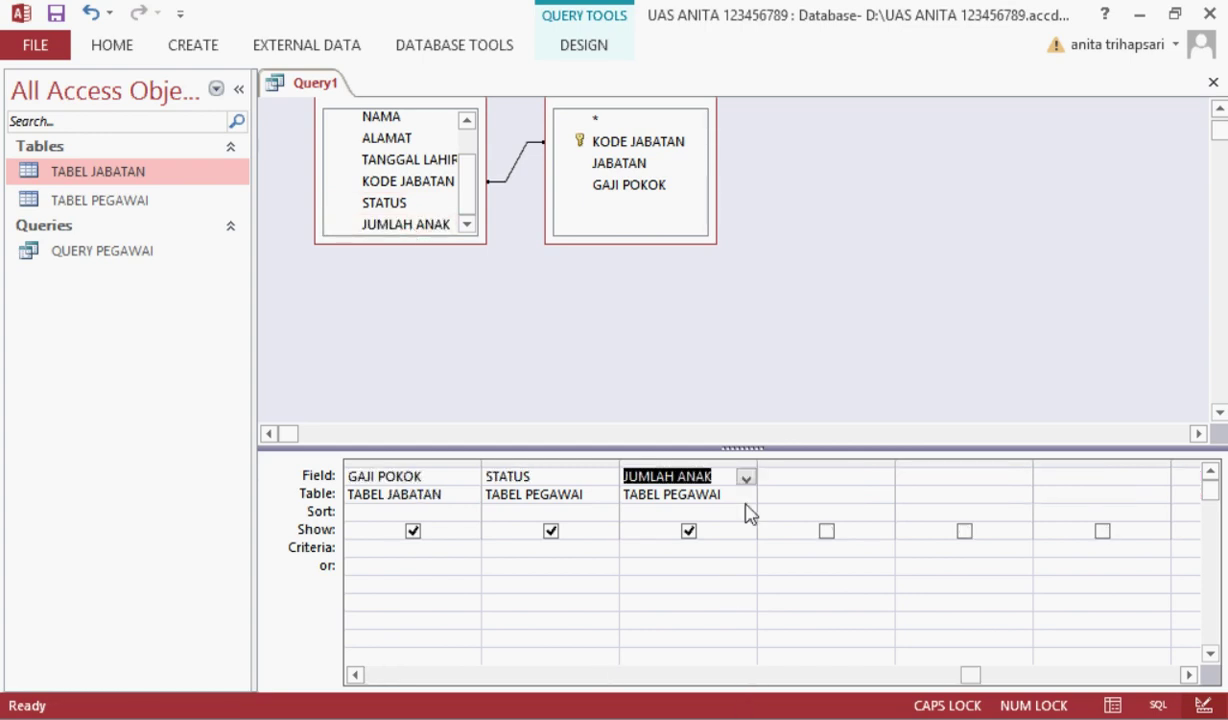
Step: Consult the exam document and enter the calculated field TUNJANGAN KELUARGA:10%*[GAJI POKOK] in the column after JUMLAH ANAK
{"action": "left_click", "coordinate": [779, 470]}
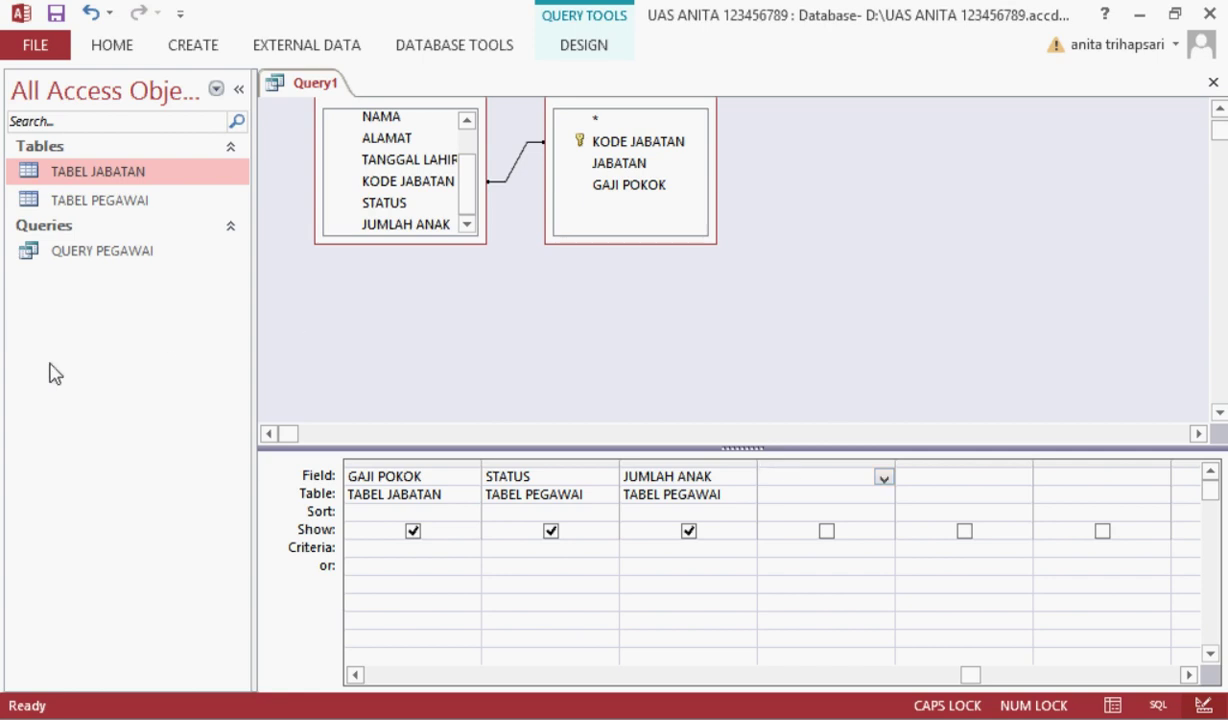
{"action": "key", "text": "alt+Tab"}
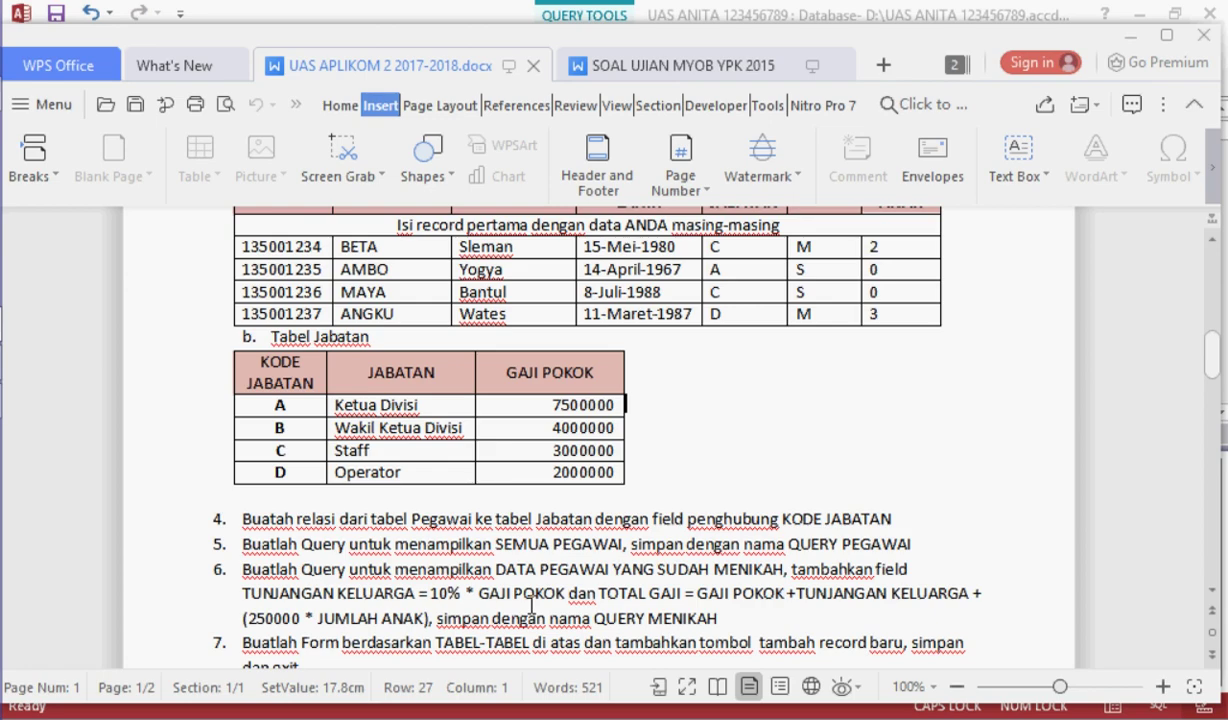
{"action": "left_click", "coordinate": [27, 362]}
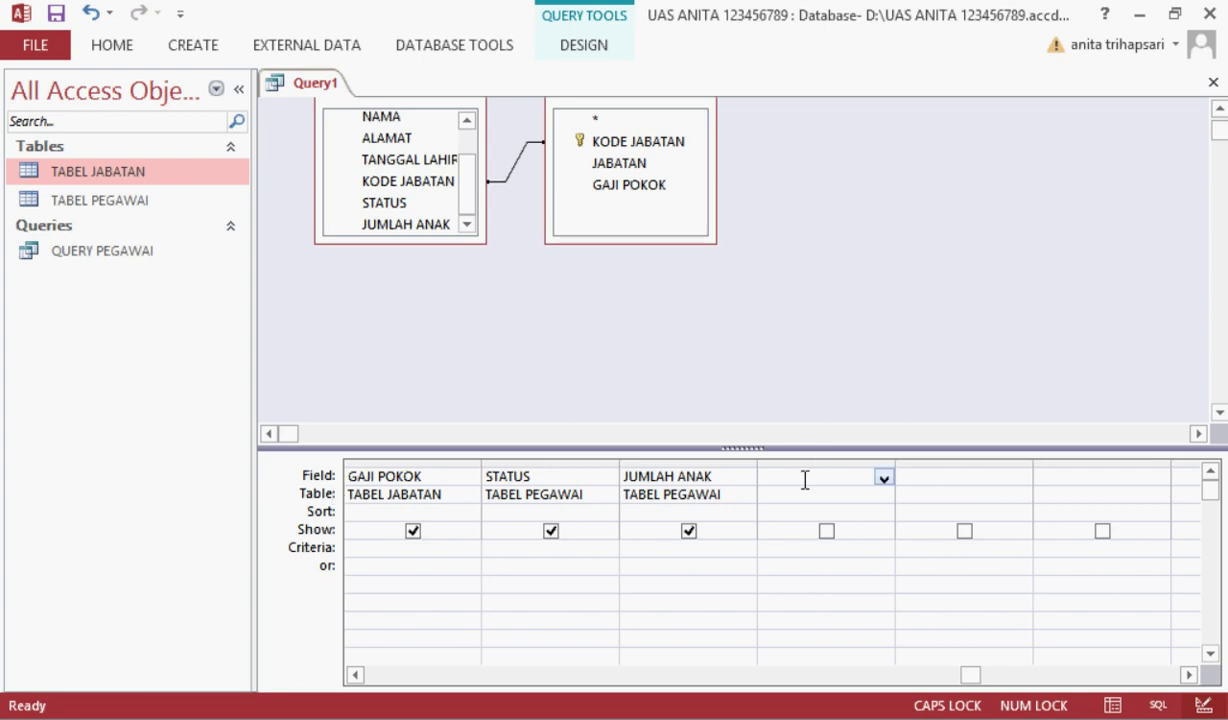
{"action": "type", "text": "TUNJANGAN K"}
{"action": "type", "text": "ELUARGA"}
{"action": "type", "text": ":"}
{"action": "type", "text": "10"}
{"action": "type", "text": "%"}
{"action": "type", "text": "*"}
{"action": "type", "text": "["}
{"action": "type", "text": "GAJI POK"}
{"action": "type", "text": "OK"}
{"action": "type", "text": "]"}
{"action": "key", "text": "Return"}
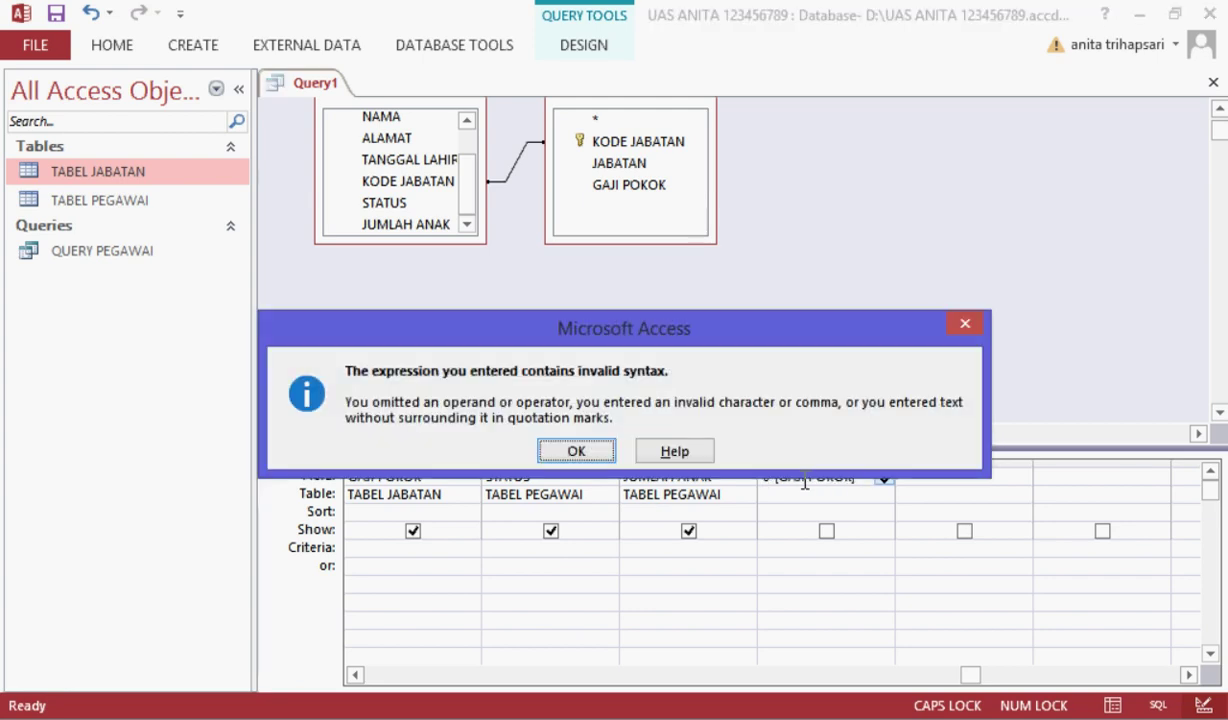
{"action": "left_click", "coordinate": [576, 451]}
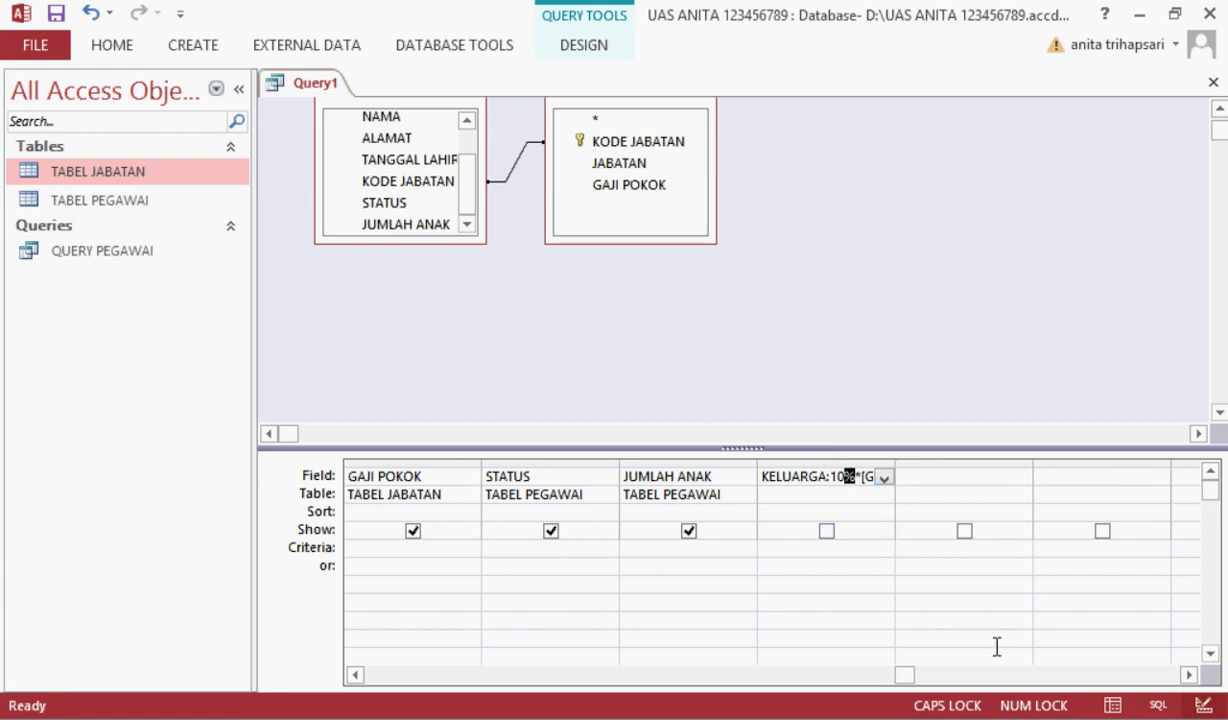
Step: Replace the percent sign with /100 in the TUNJANGAN KELUARGA expression
{"action": "key", "text": "Delete"}
{"action": "type", "text": "/100"}
{"action": "key", "text": "Return"}
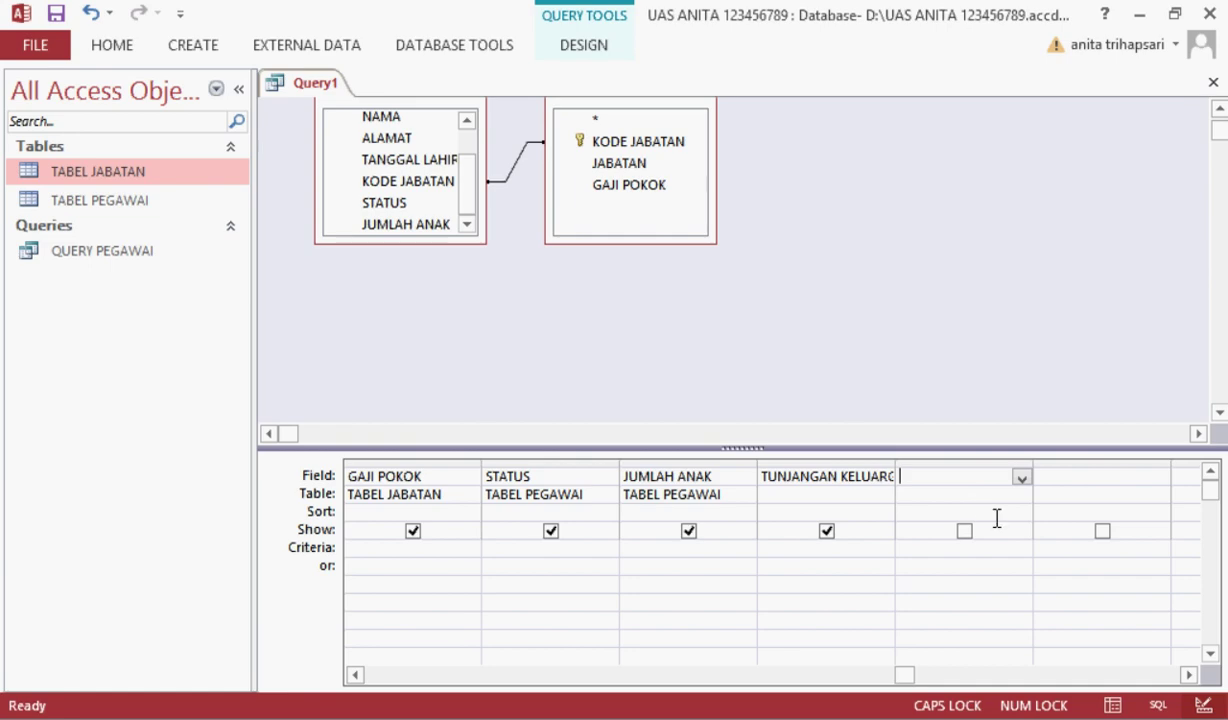
Step: Following the exam document, add the calculated field TOTAL GAJI:[GAJI POKOK]+[TUNJANGAN KELUARGA]+(250000*[JUMLAH ANAK]) in the next empty column
{"action": "key", "text": "alt+Tab"}
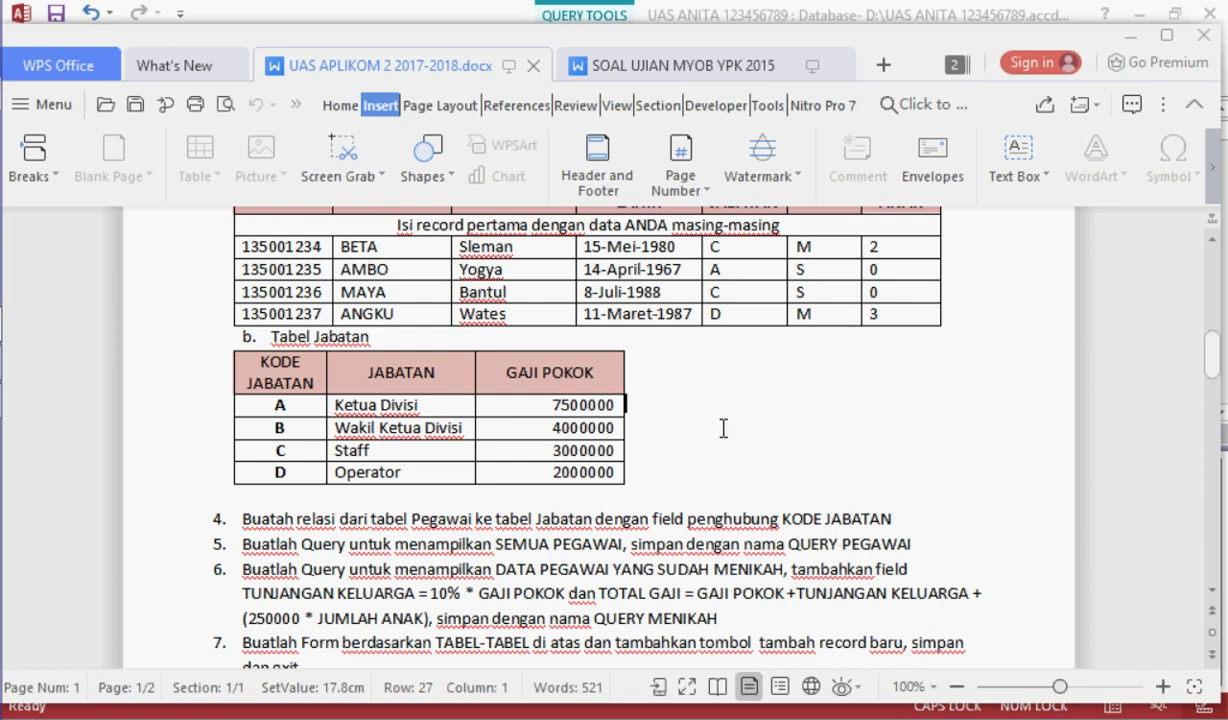
{"action": "key", "text": "alt+Tab"}
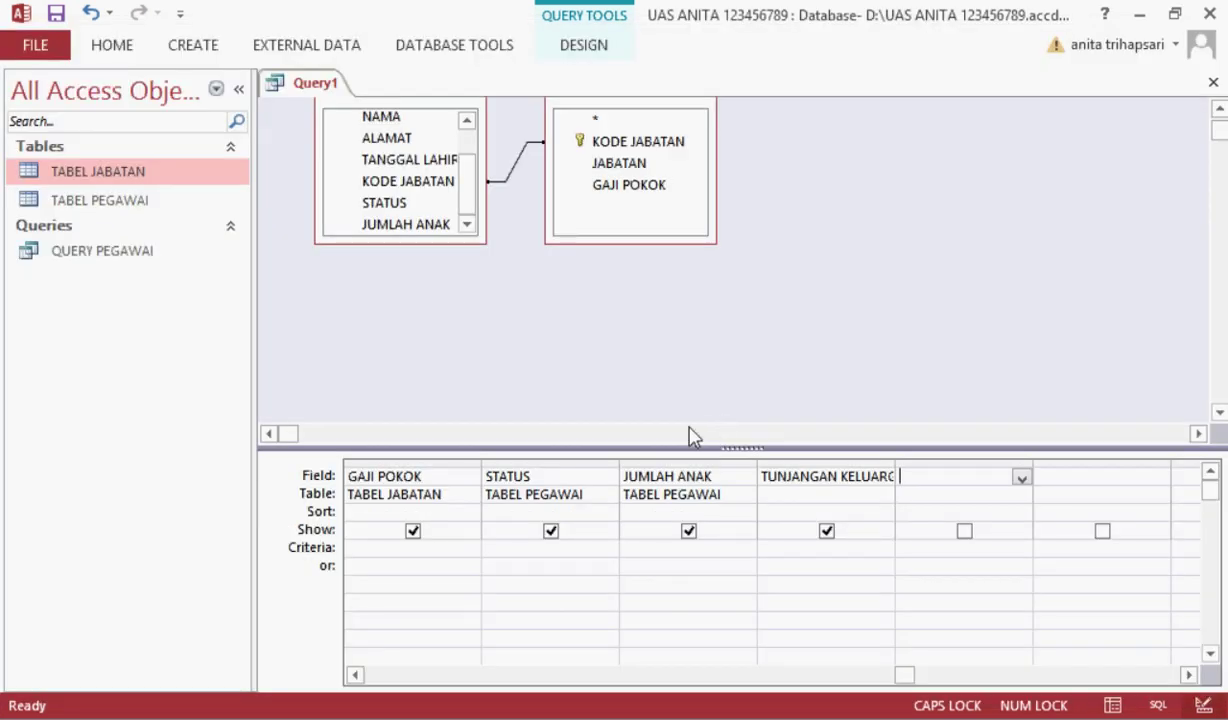
{"action": "key", "text": "alt+Tab"}
{"action": "key", "text": "alt+Tab"}
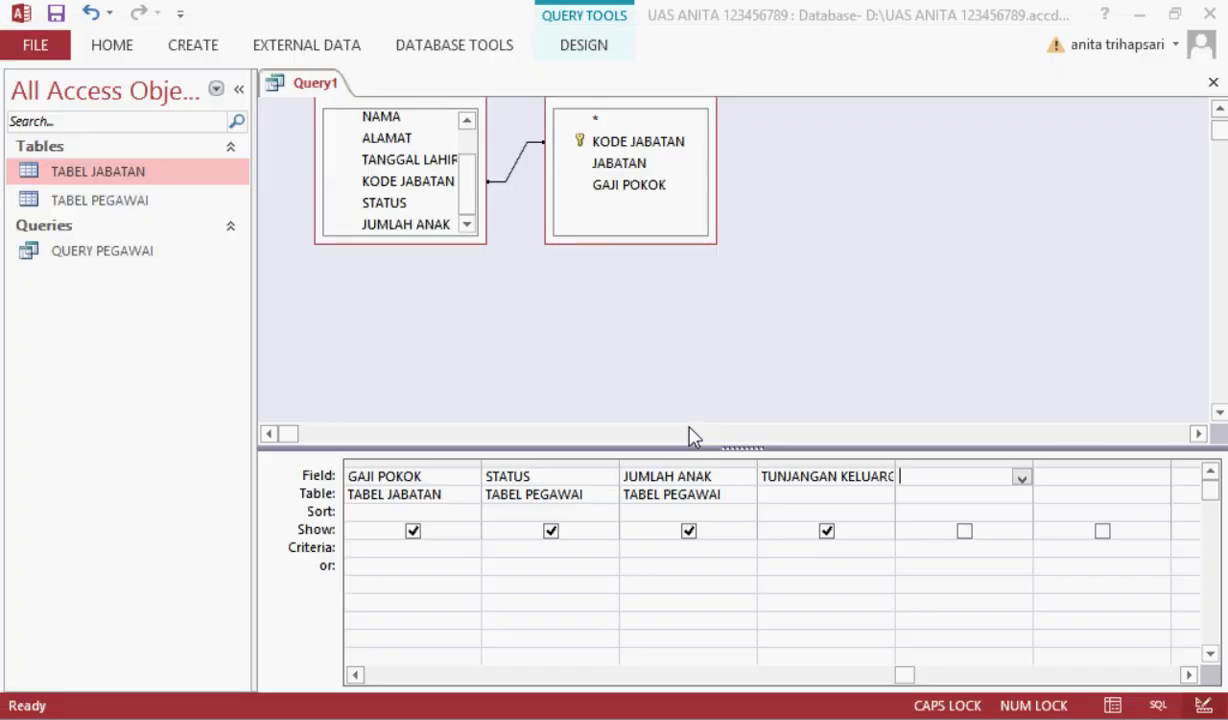
{"action": "key", "text": "Tab"}
{"action": "type", "text": "TOTA"}
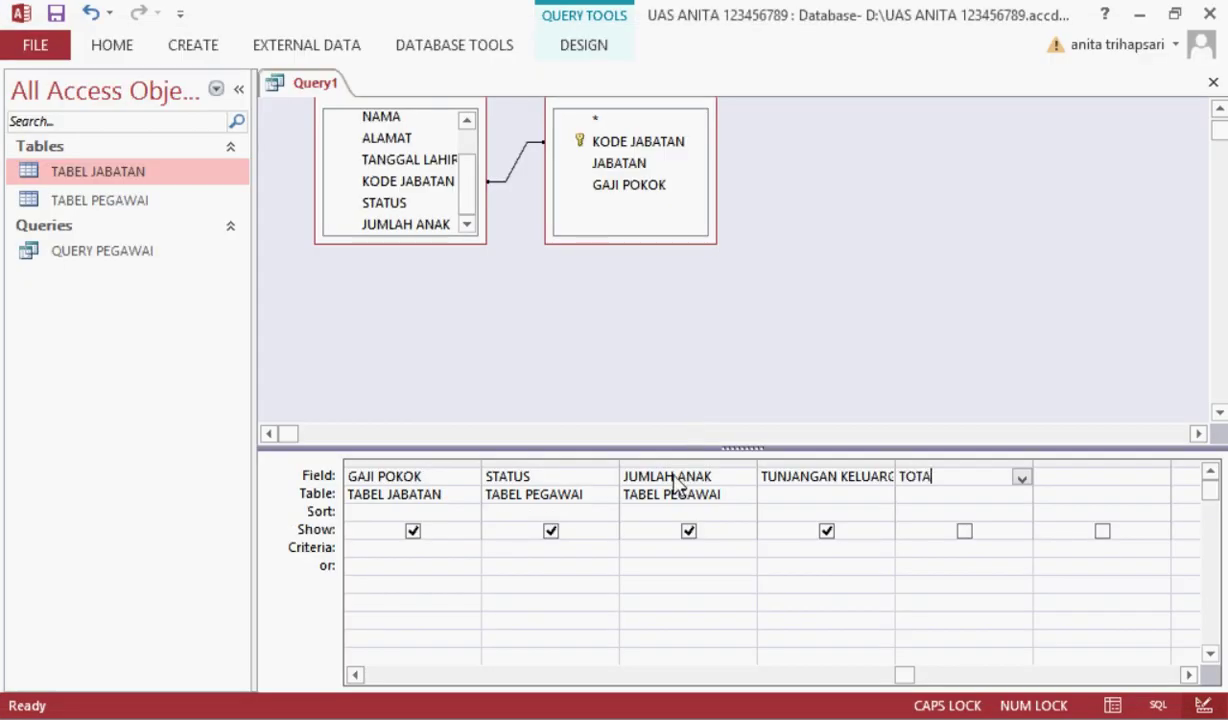
{"action": "type", "text": "L GAJI:[GAJI POKOK]"}
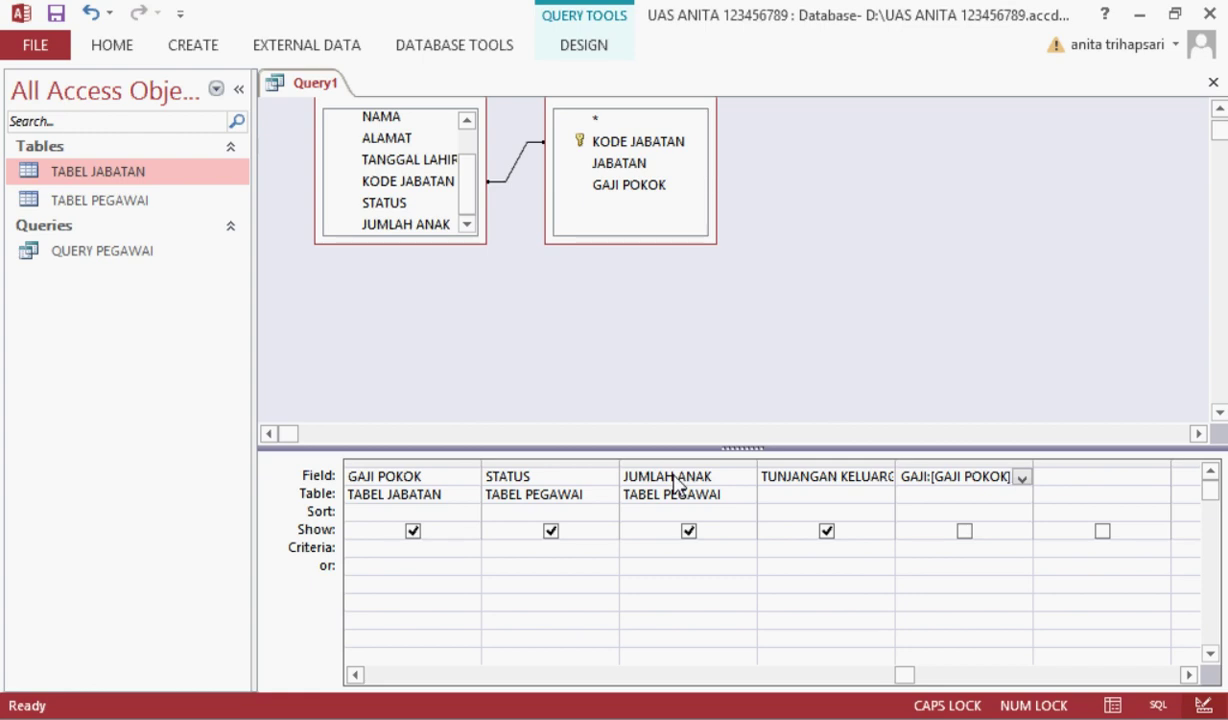
{"action": "type", "text": "+"}
{"action": "type", "text": "[TUNJANGAN"}
{"action": "type", "text": " KELUART"}
{"action": "type", "text": "A"}
{"action": "key", "text": "BackSpace"}
{"action": "key", "text": "BackSpace"}
{"action": "type", "text": "GA"}
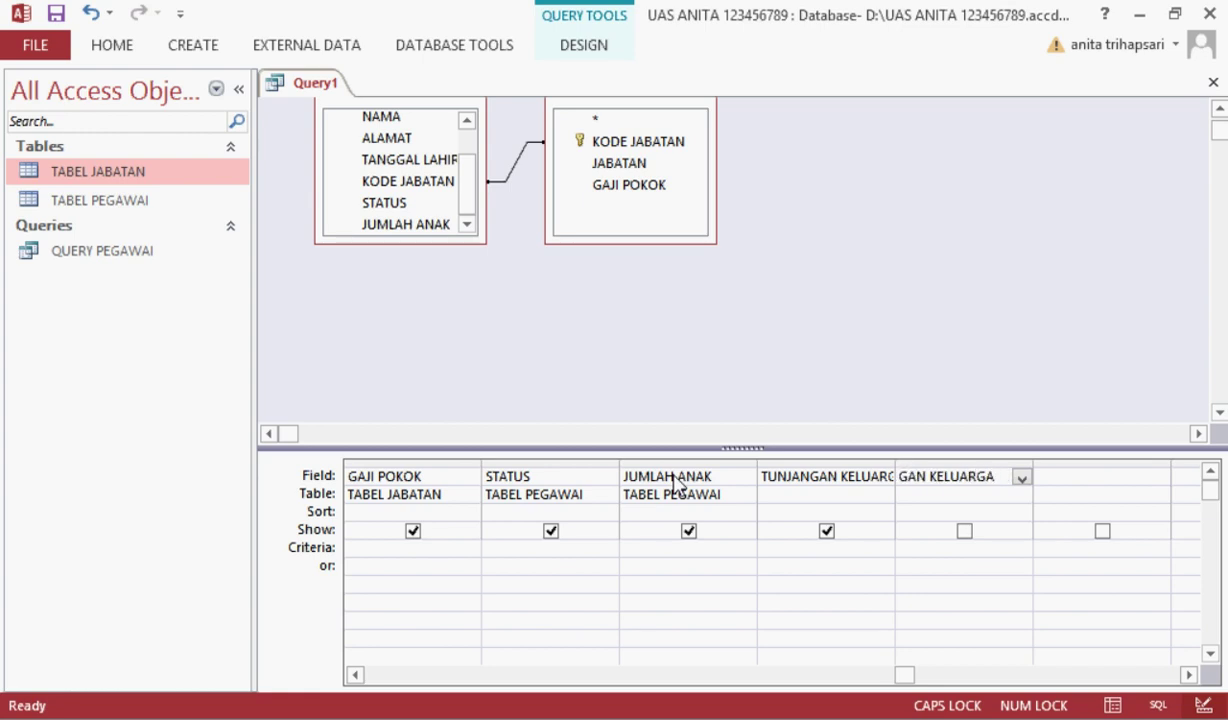
{"action": "type", "text": "]"}
{"action": "type", "text": "="}
{"action": "type", "text": "(250"}
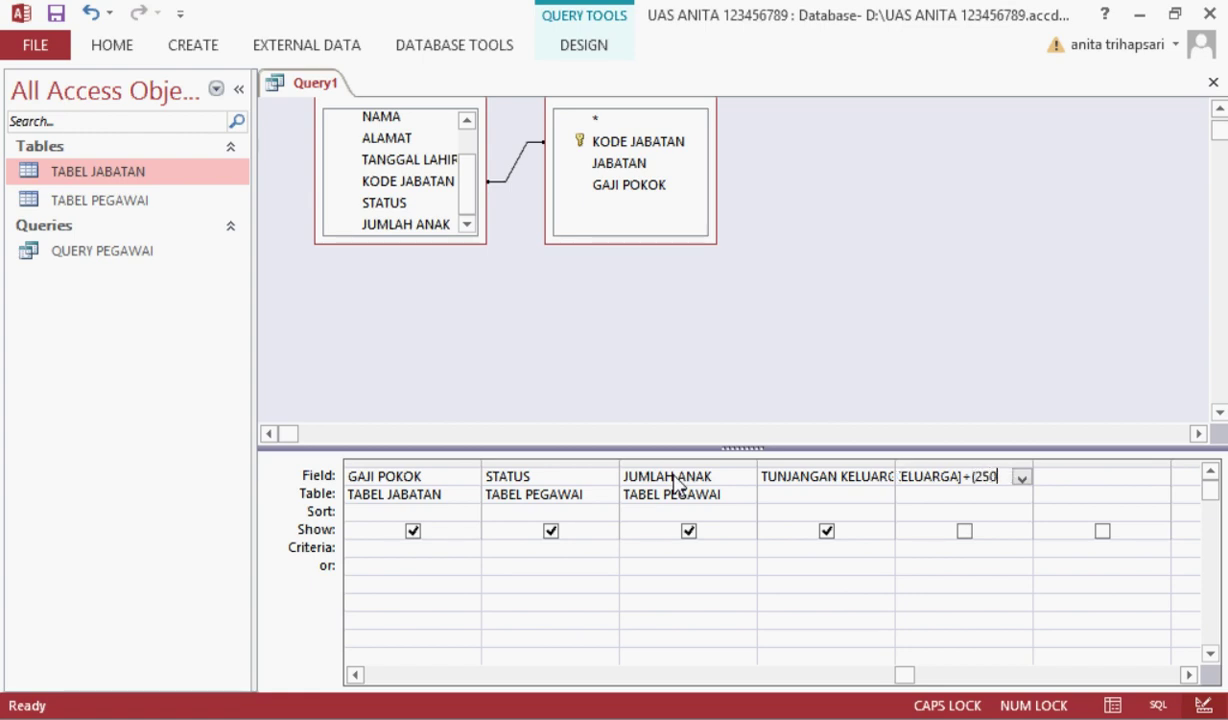
{"action": "type", "text": "000"}
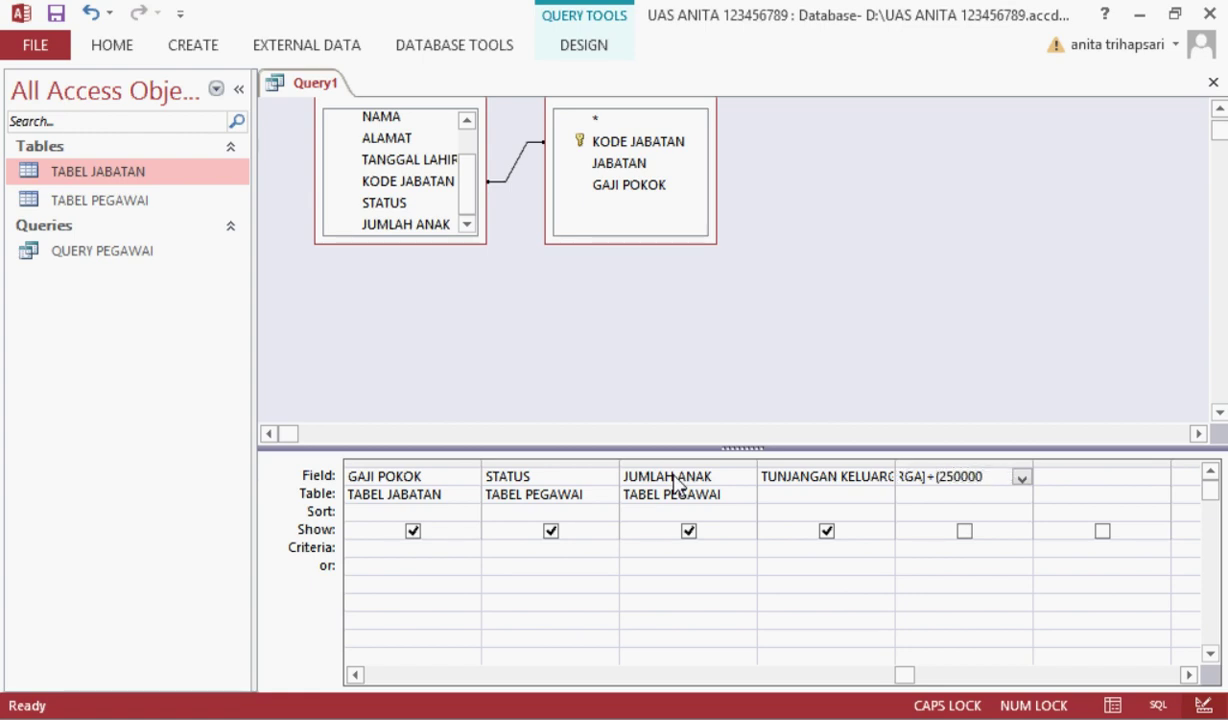
{"action": "type", "text": "*[JUMLAH A"}
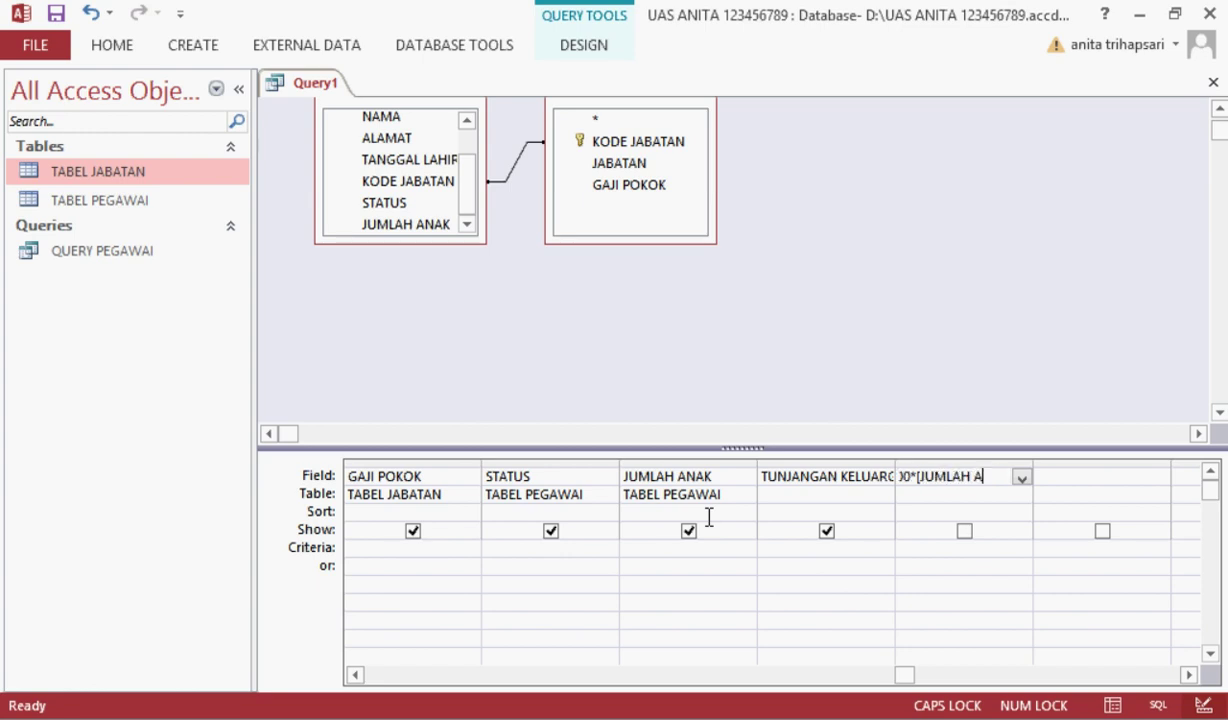
{"action": "type", "text": "NAK])"}
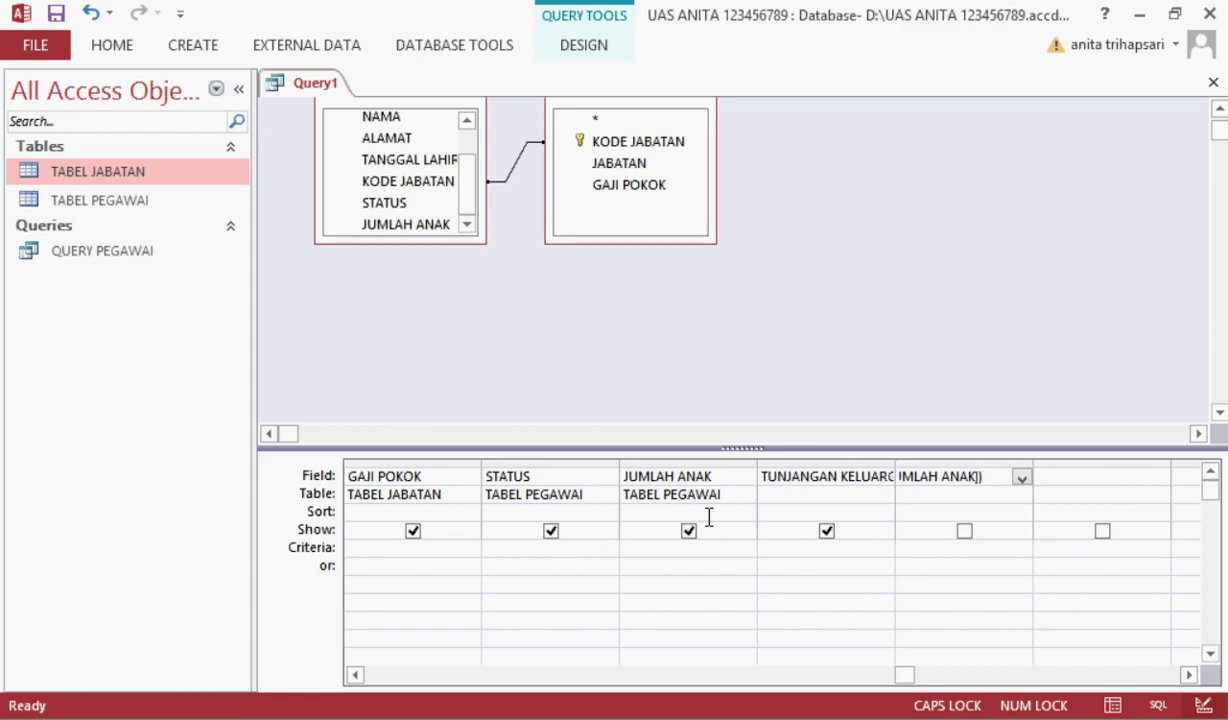
{"action": "key", "text": "Tab"}
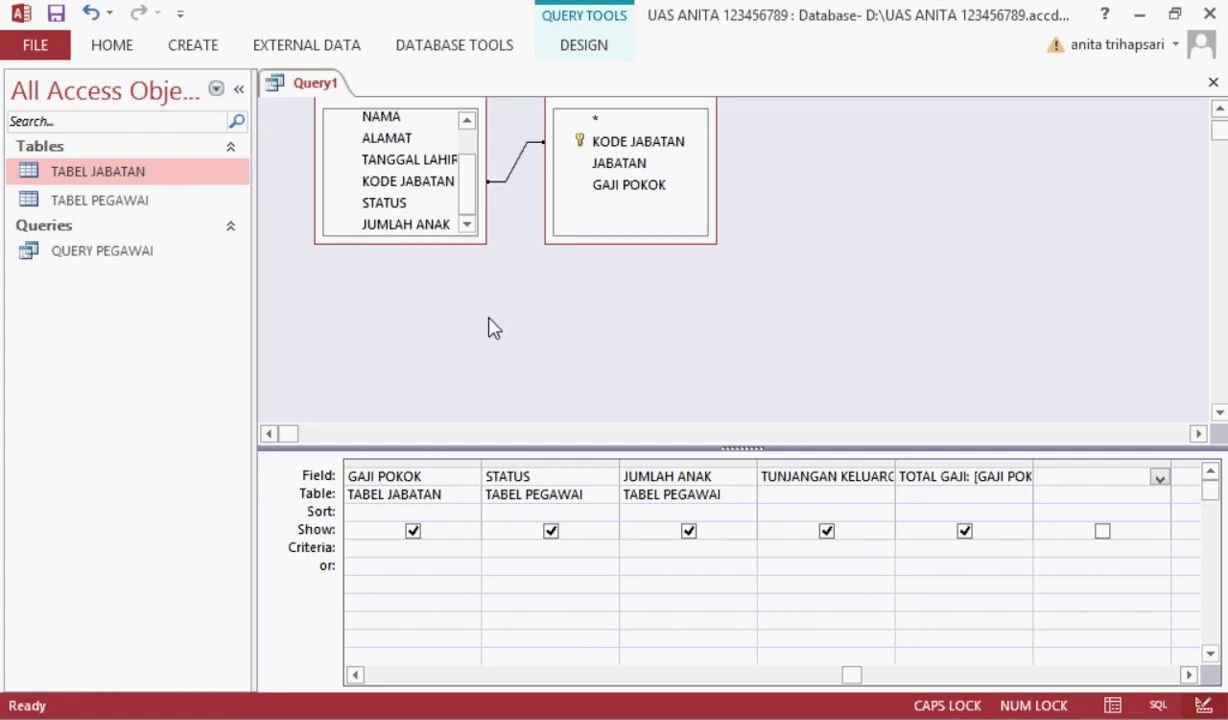
Step: Run the query and examine its records through to the calculated TUNJANGAN KELUARGA and TOTAL GAJI columns
{"action": "left_click", "coordinate": [588, 50]}
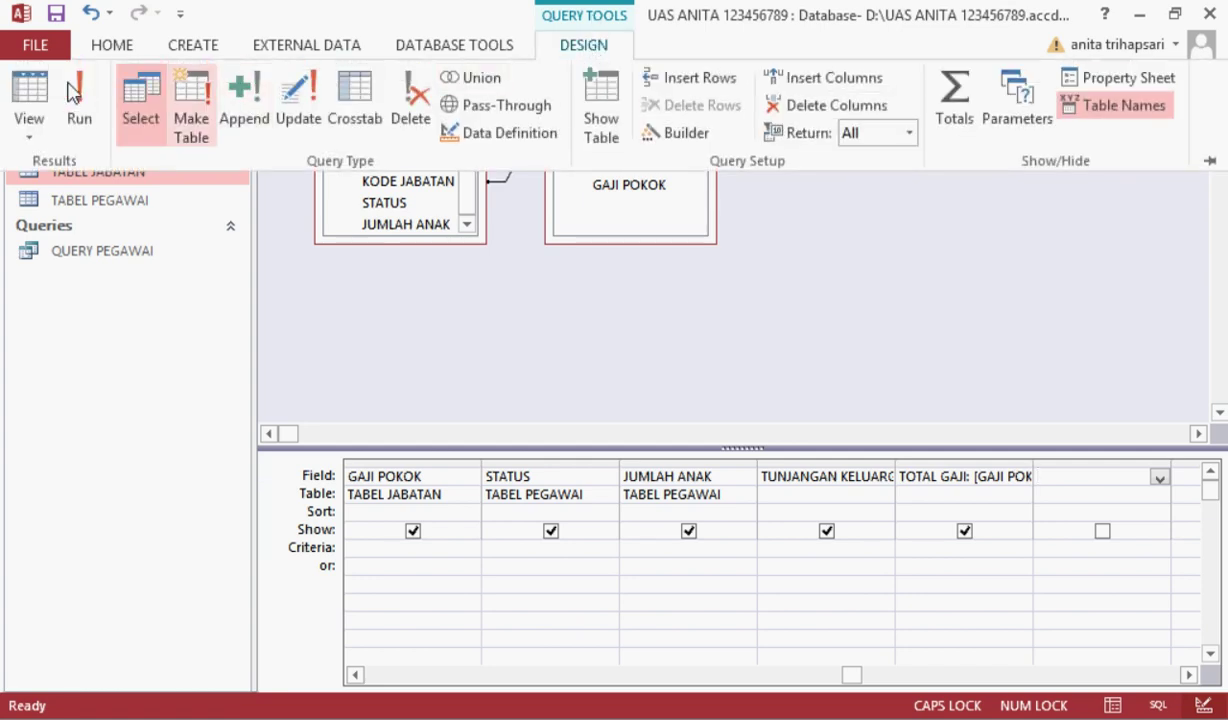
{"action": "left_click", "coordinate": [79, 104]}
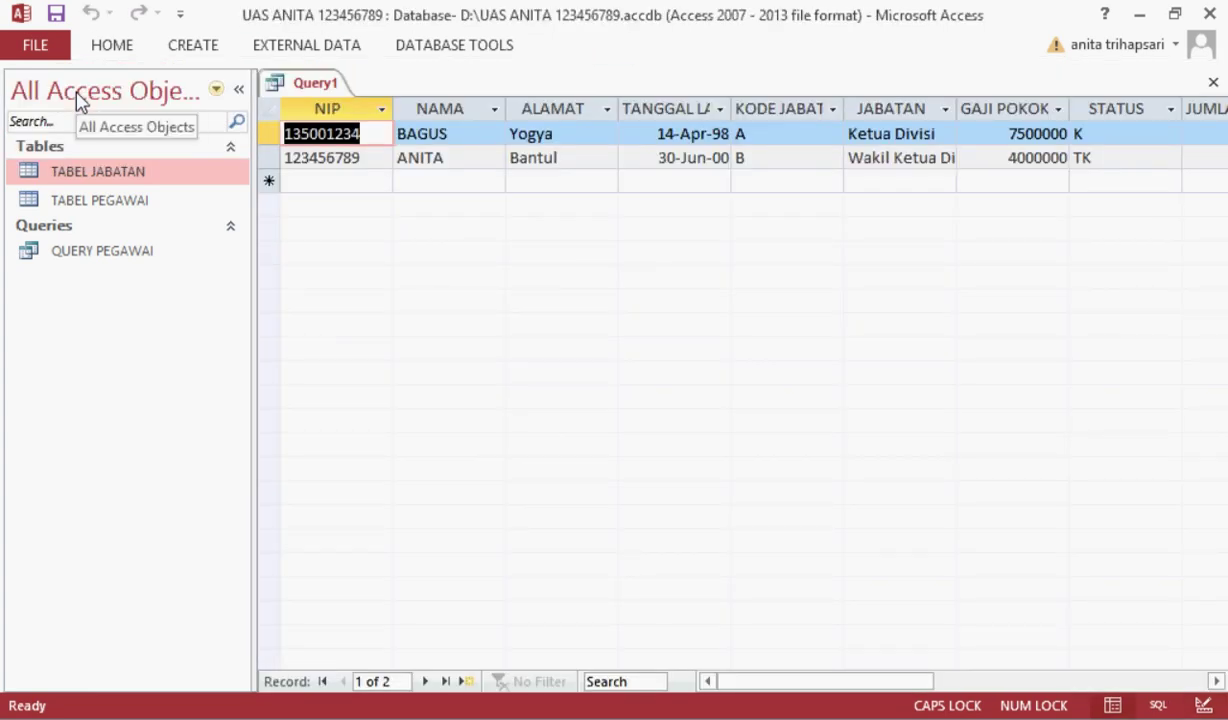
{"action": "left_click", "coordinate": [1216, 681]}
{"action": "left_click", "coordinate": [1216, 681]}
{"action": "left_click", "coordinate": [1216, 681]}
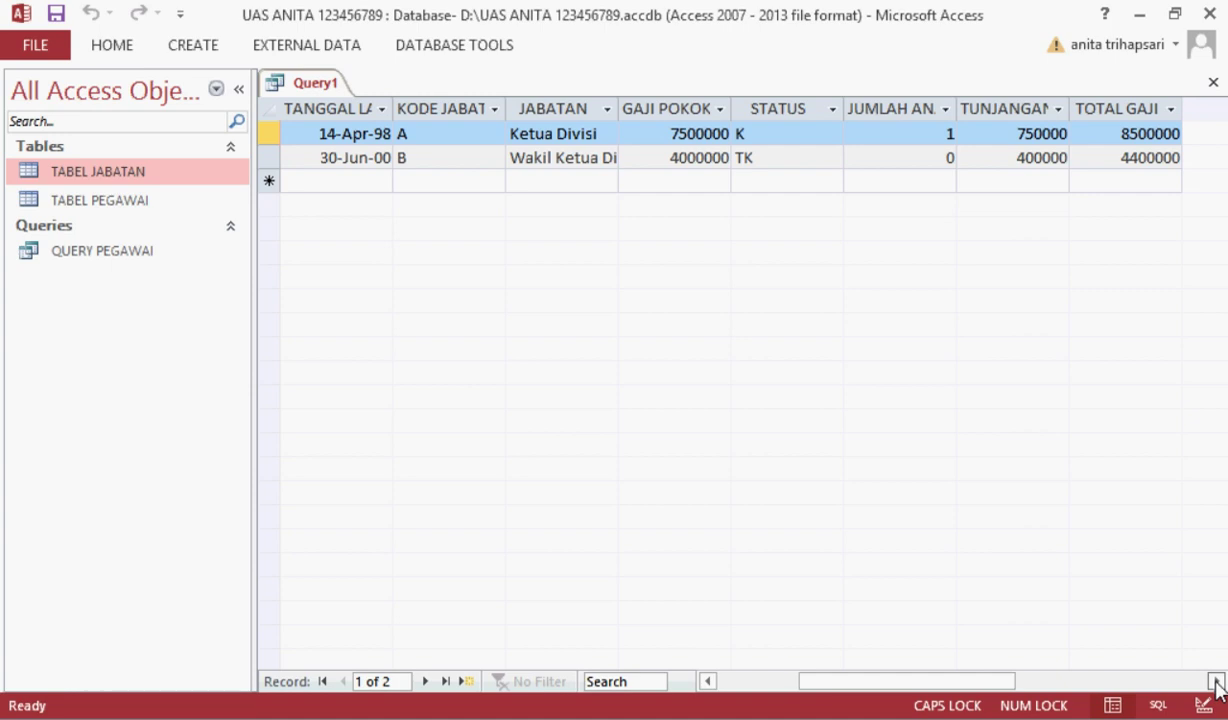
{"action": "left_click", "coordinate": [1216, 681]}
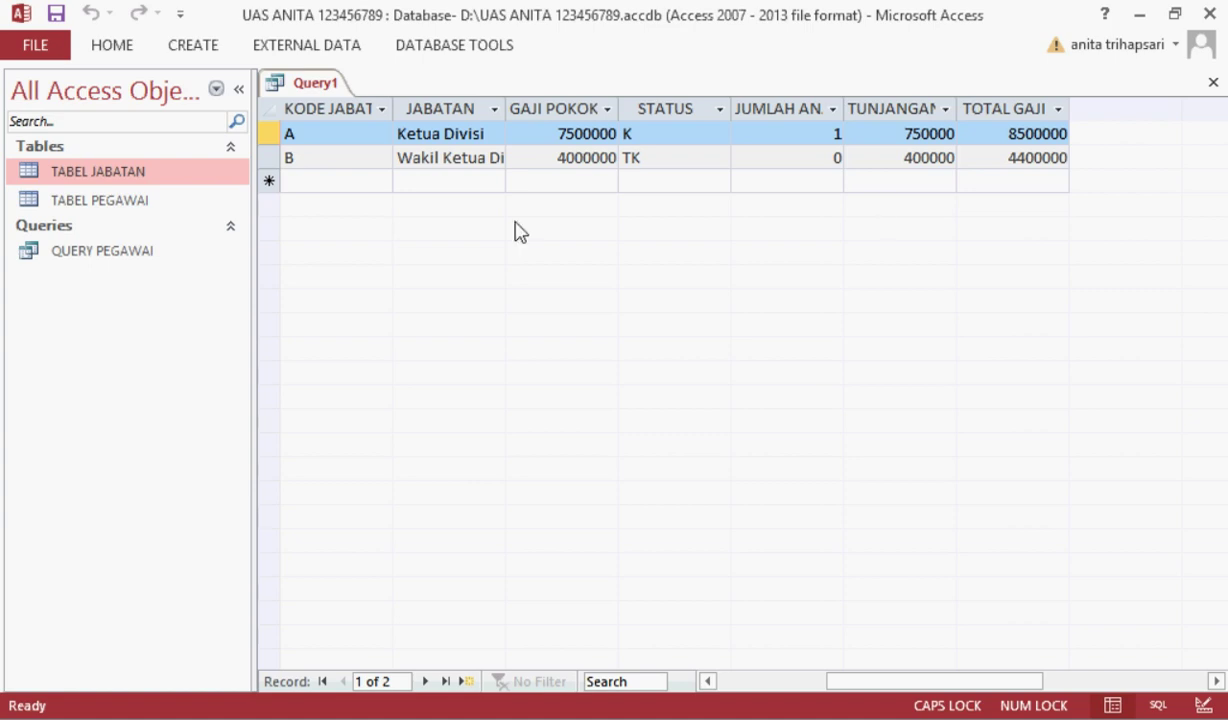
Step: Save the query as QUERY MENIKAH, checking the required name in the exam document, and close it
{"action": "key", "text": "ctrl+s"}
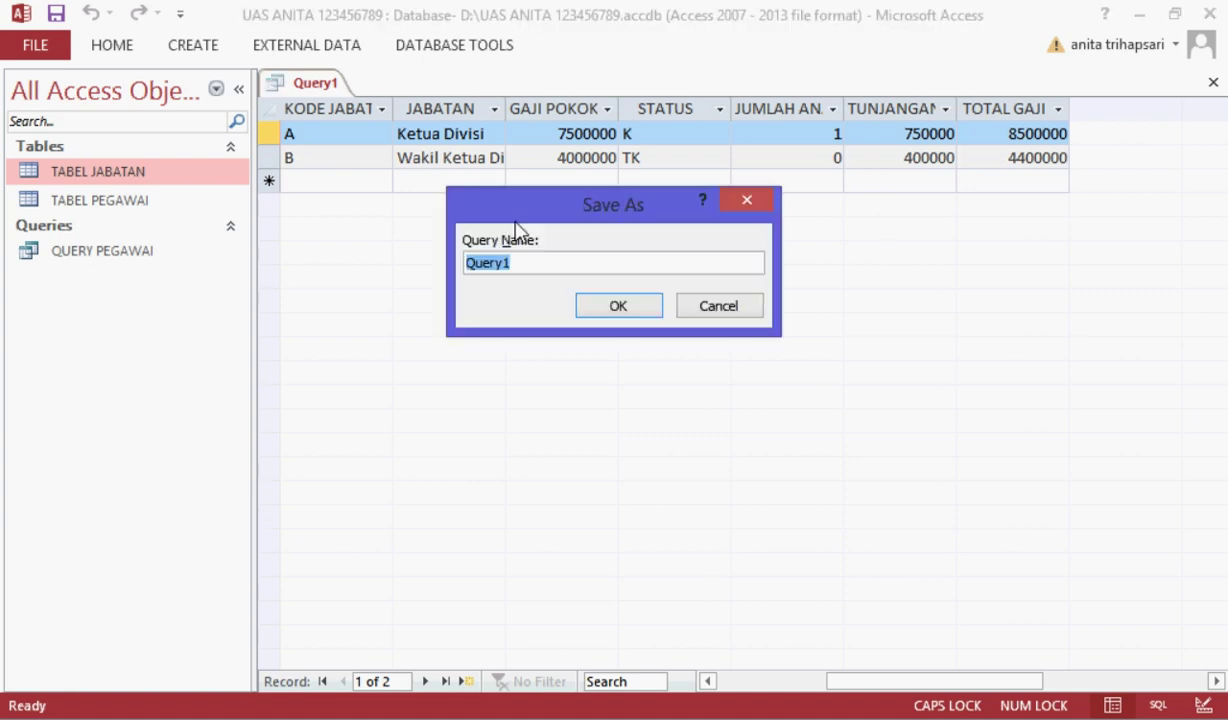
{"action": "type", "text": "Q"}
{"action": "key", "text": "alt+Tab"}
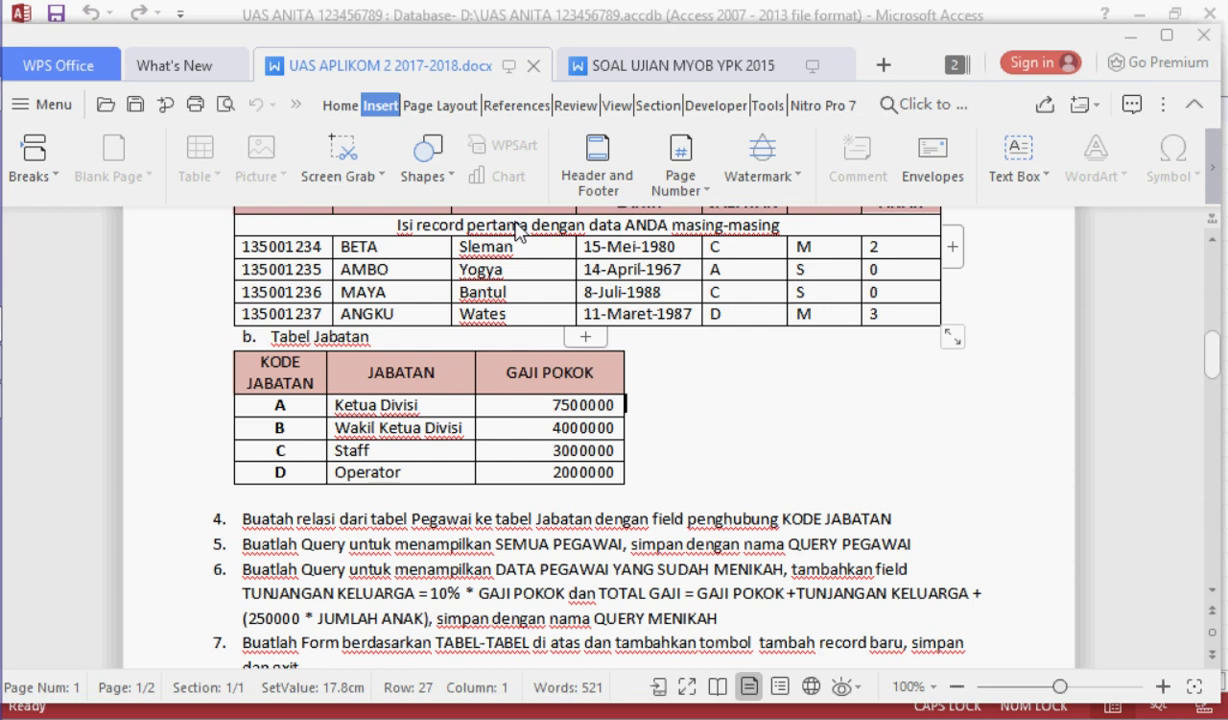
{"action": "key", "text": "alt+Tab"}
{"action": "type", "text": "ENIKAH"}
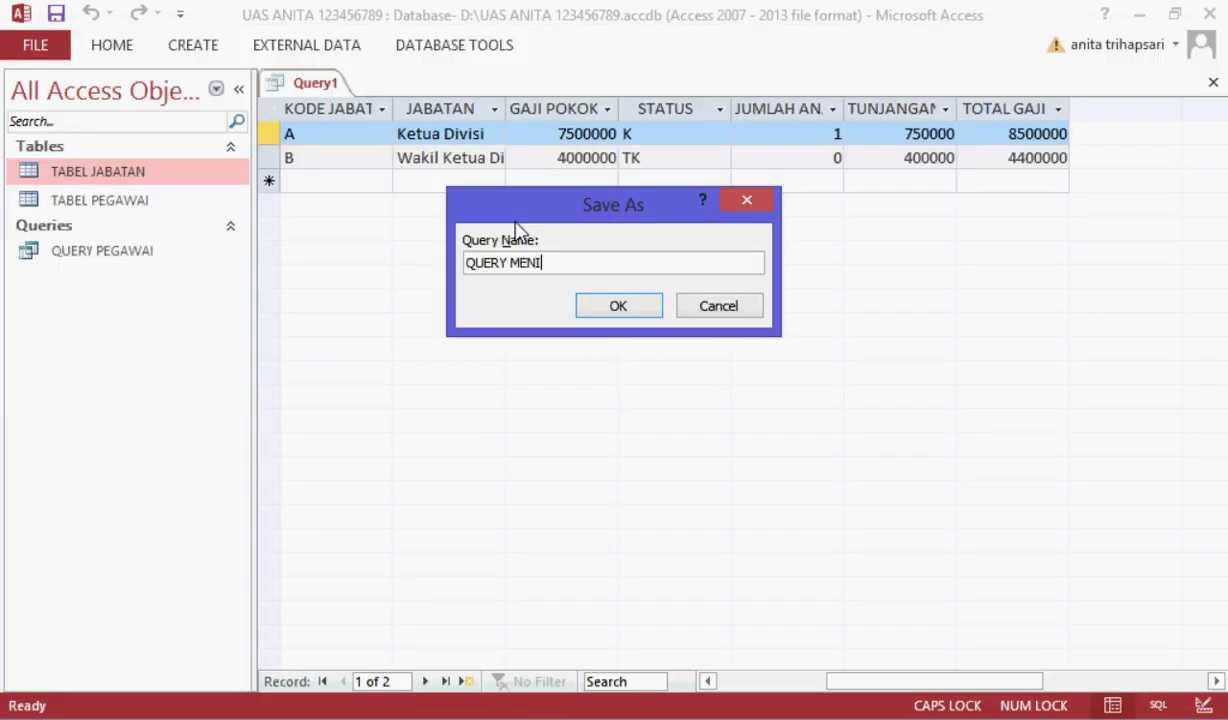
{"action": "key", "text": "Return"}
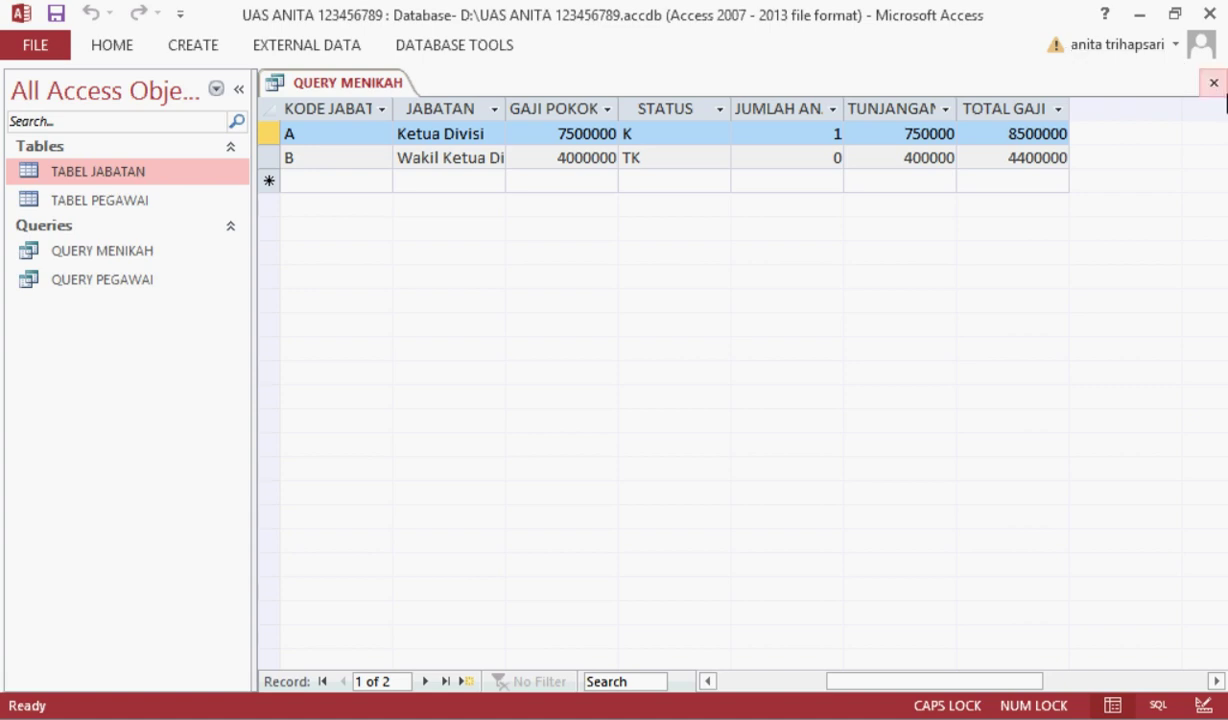
{"action": "left_click", "coordinate": [1213, 82]}
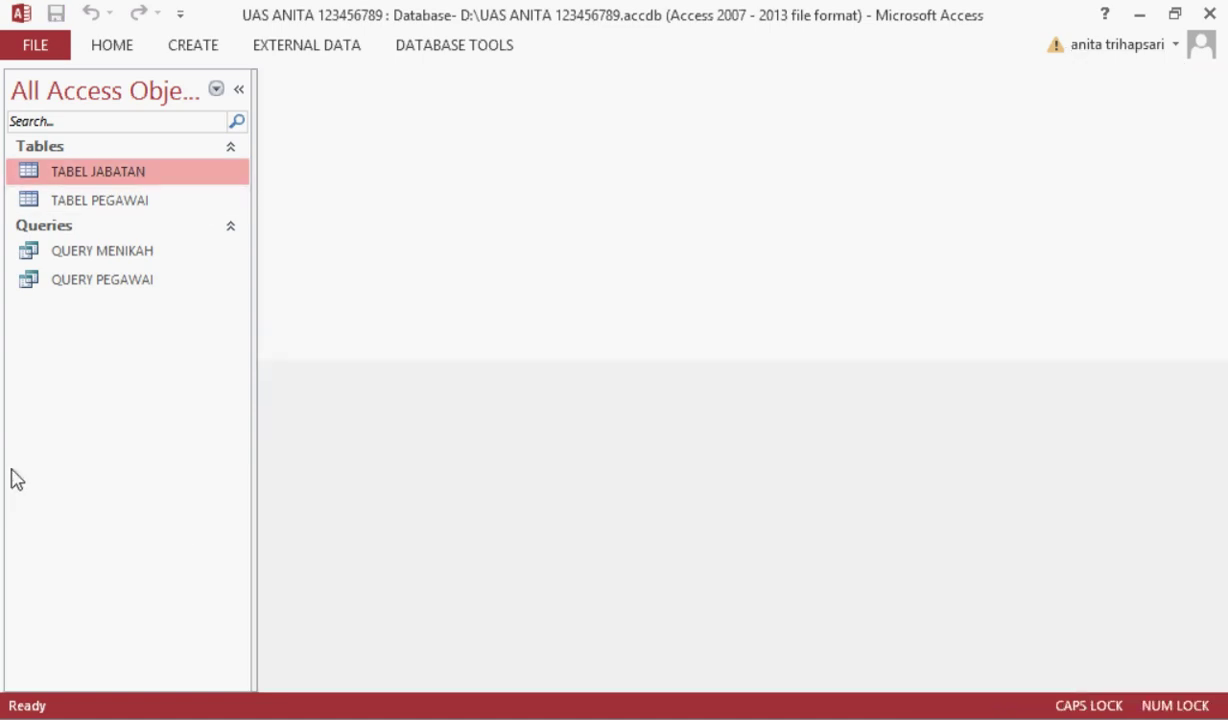
Step: Following the exam document's form task, create a columnar form with all TABEL JABATAN fields using the Form Wizard, titled TABEL JABATAN
{"action": "key", "text": "alt+Tab"}
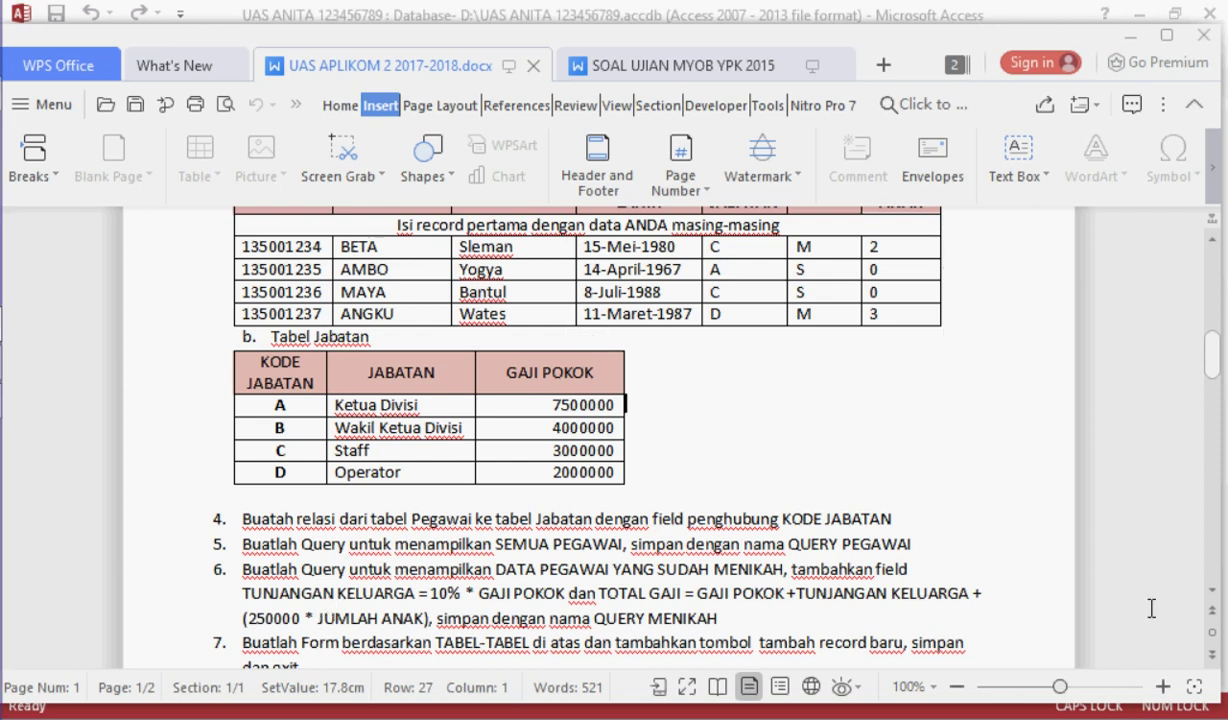
{"action": "scroll", "coordinate": [1214, 600], "scroll_direction": "down", "scroll_amount": 2}
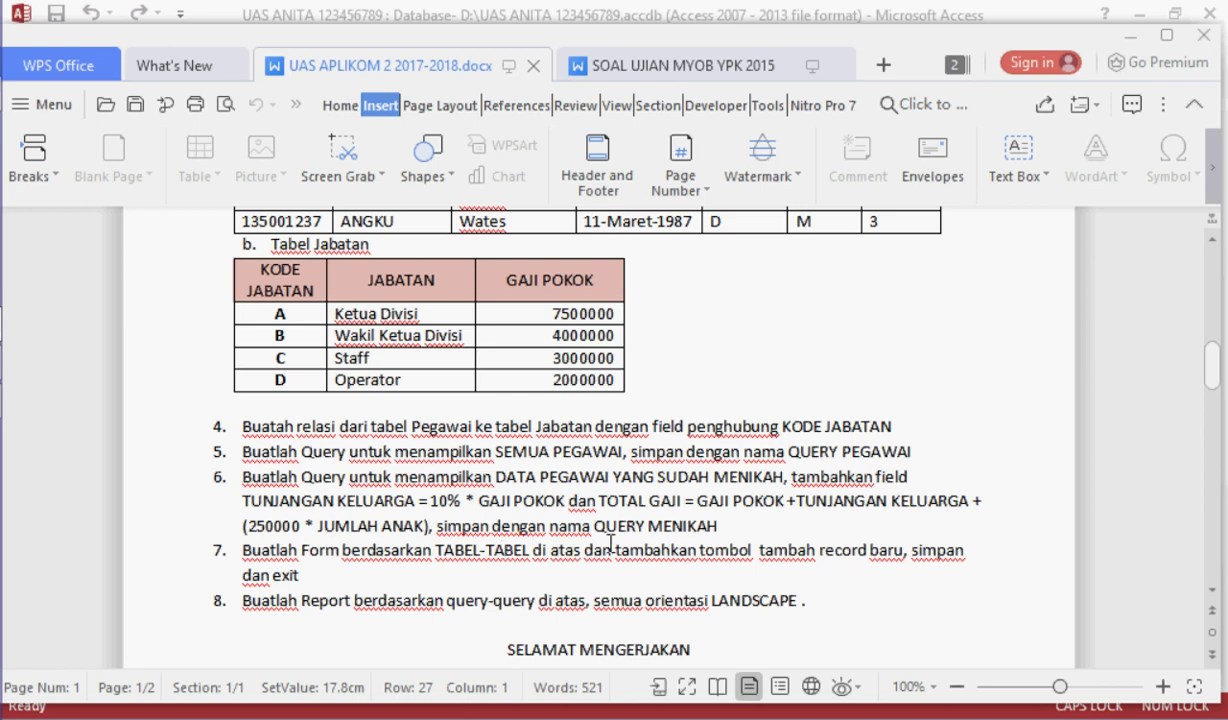
{"action": "key", "text": "alt+Tab"}
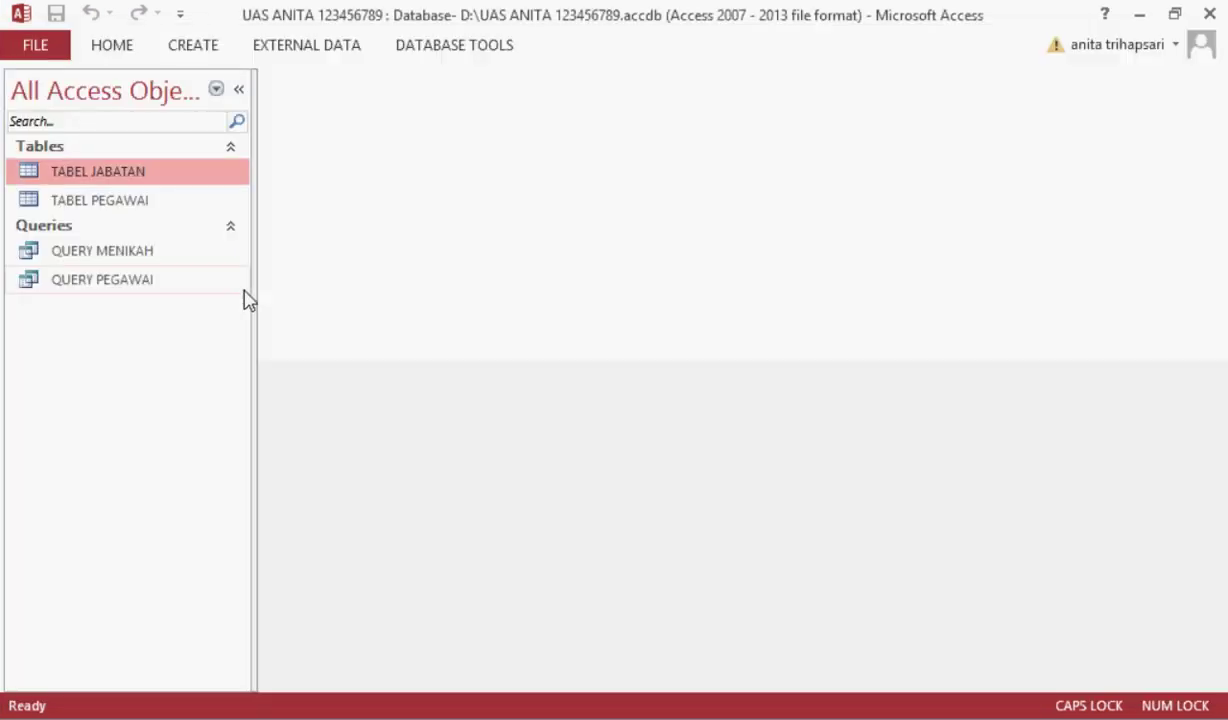
{"action": "left_click", "coordinate": [198, 47]}
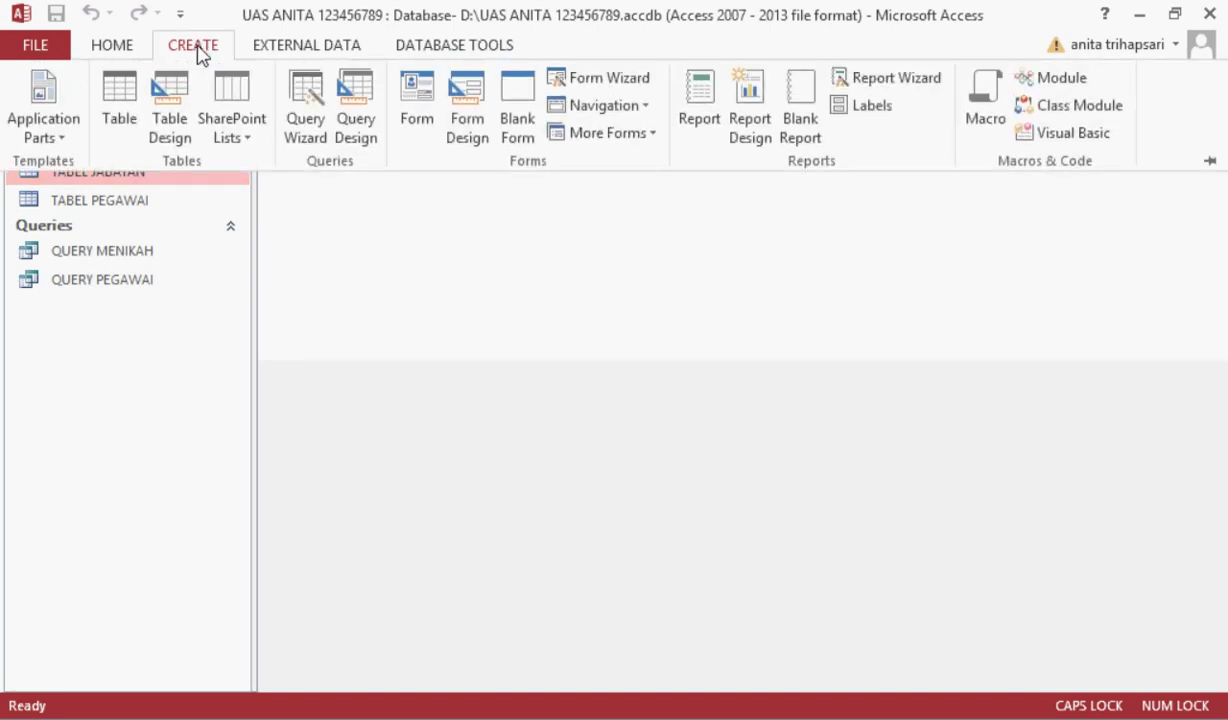
{"action": "left_click", "coordinate": [597, 80]}
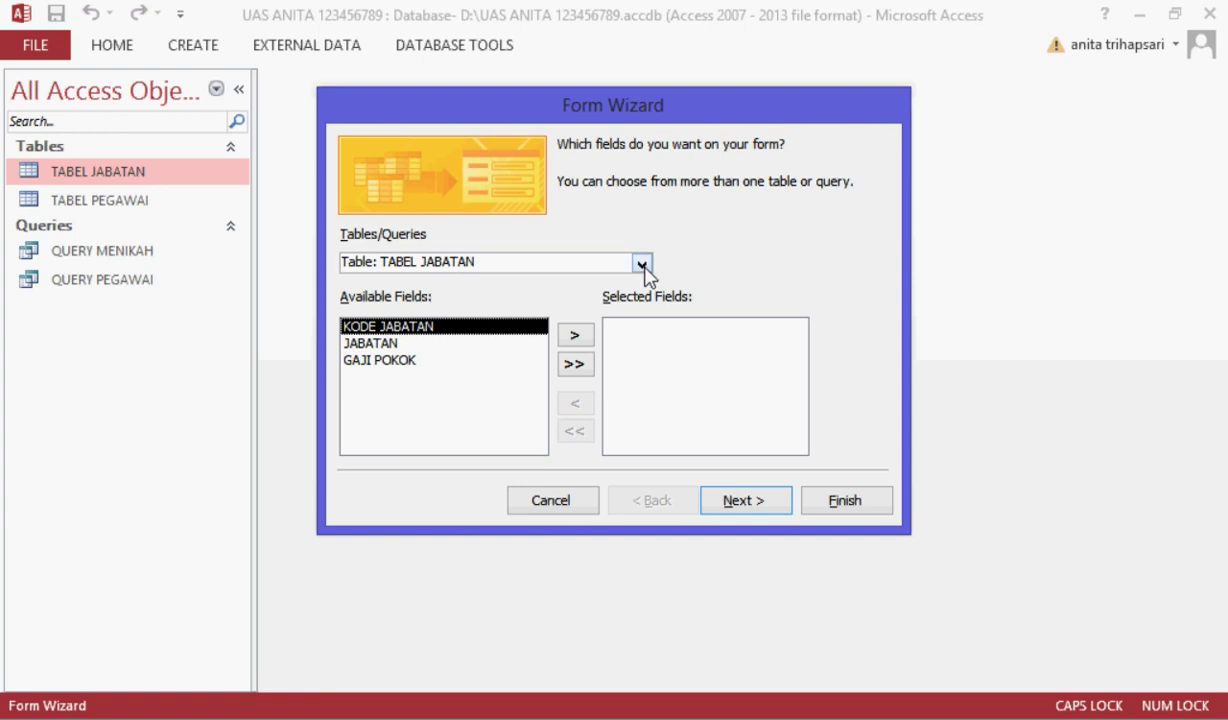
{"action": "left_click", "coordinate": [574, 364]}
{"action": "left_click", "coordinate": [742, 505]}
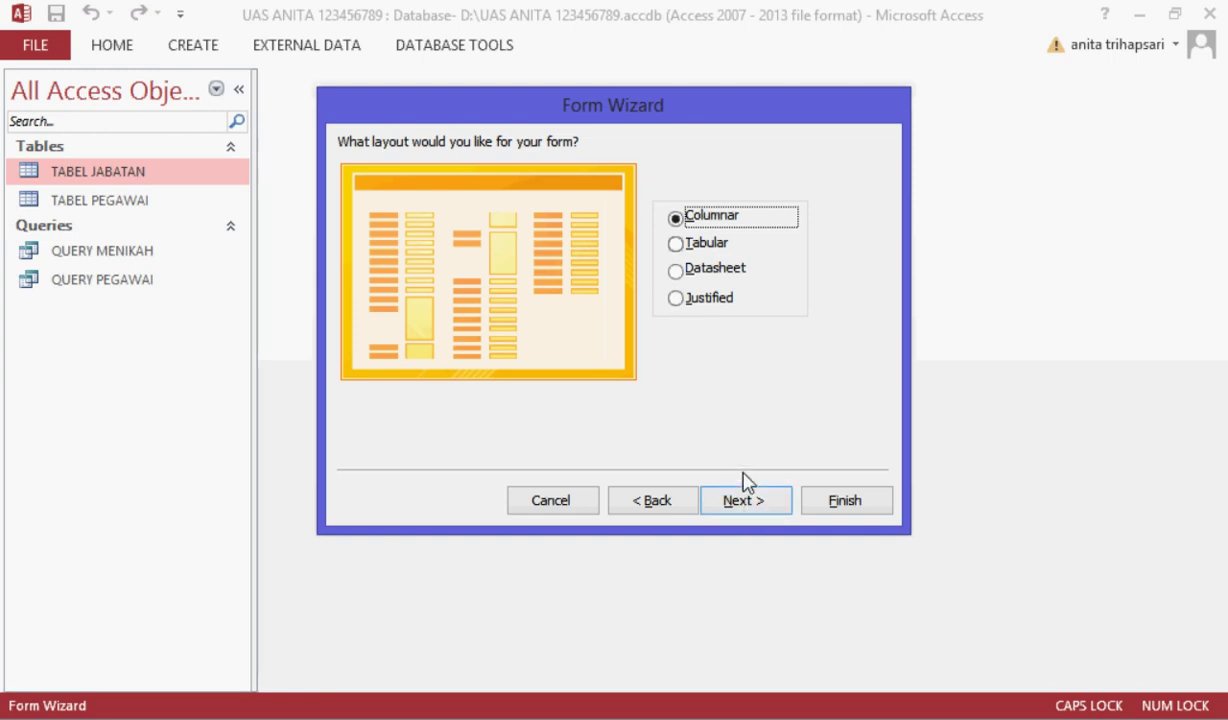
{"action": "left_click", "coordinate": [752, 512]}
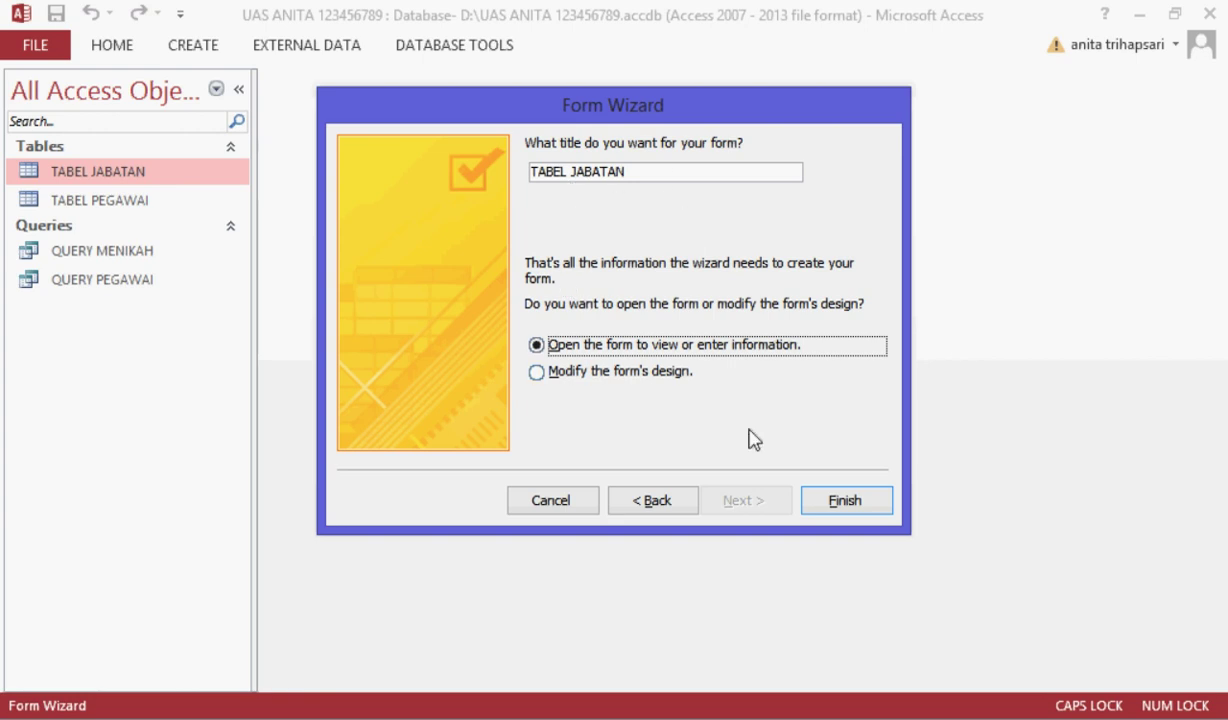
{"action": "left_click", "coordinate": [862, 510]}
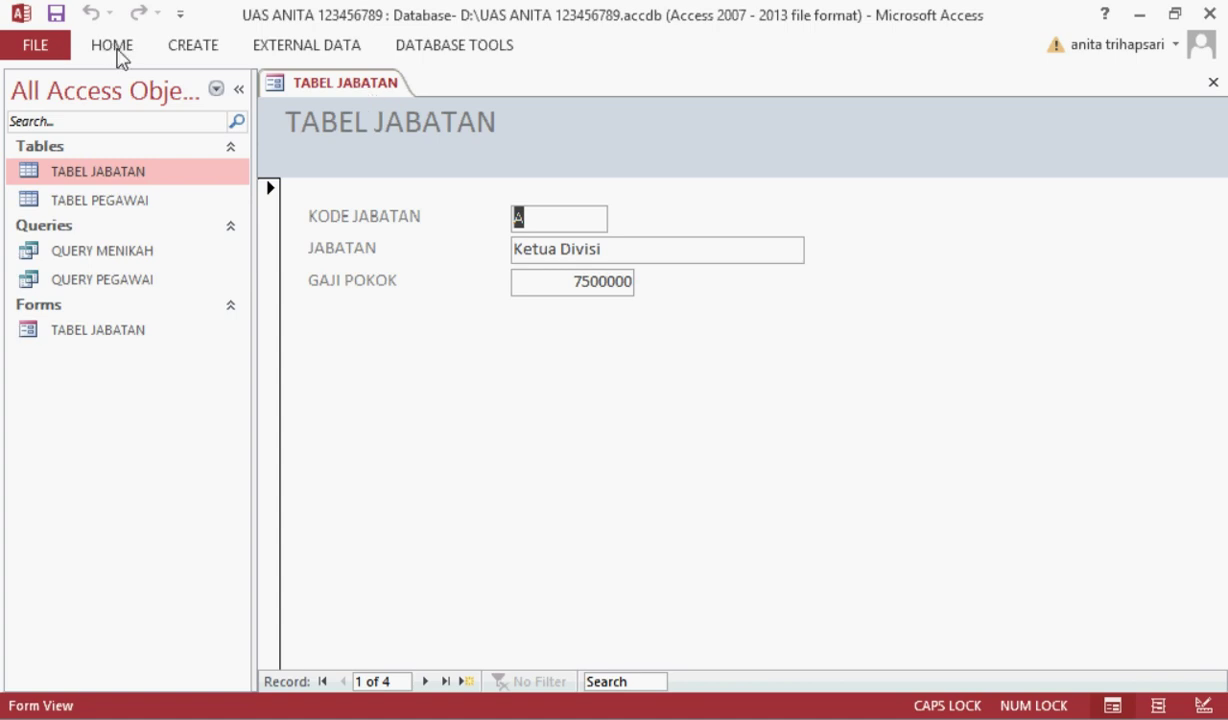
Step: Open the TABEL JABATAN form in Design View and extend its Detail section to just over 5 cm tall
{"action": "left_click", "coordinate": [291, 95]}
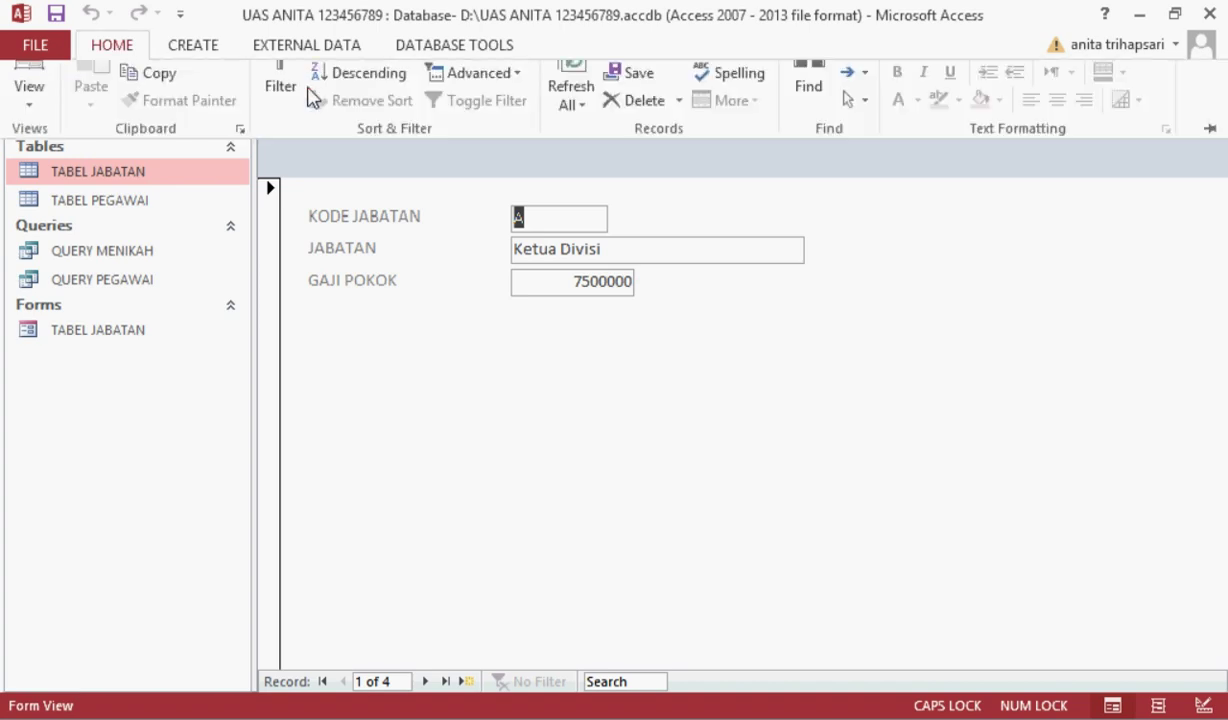
{"action": "left_click", "coordinate": [131, 50]}
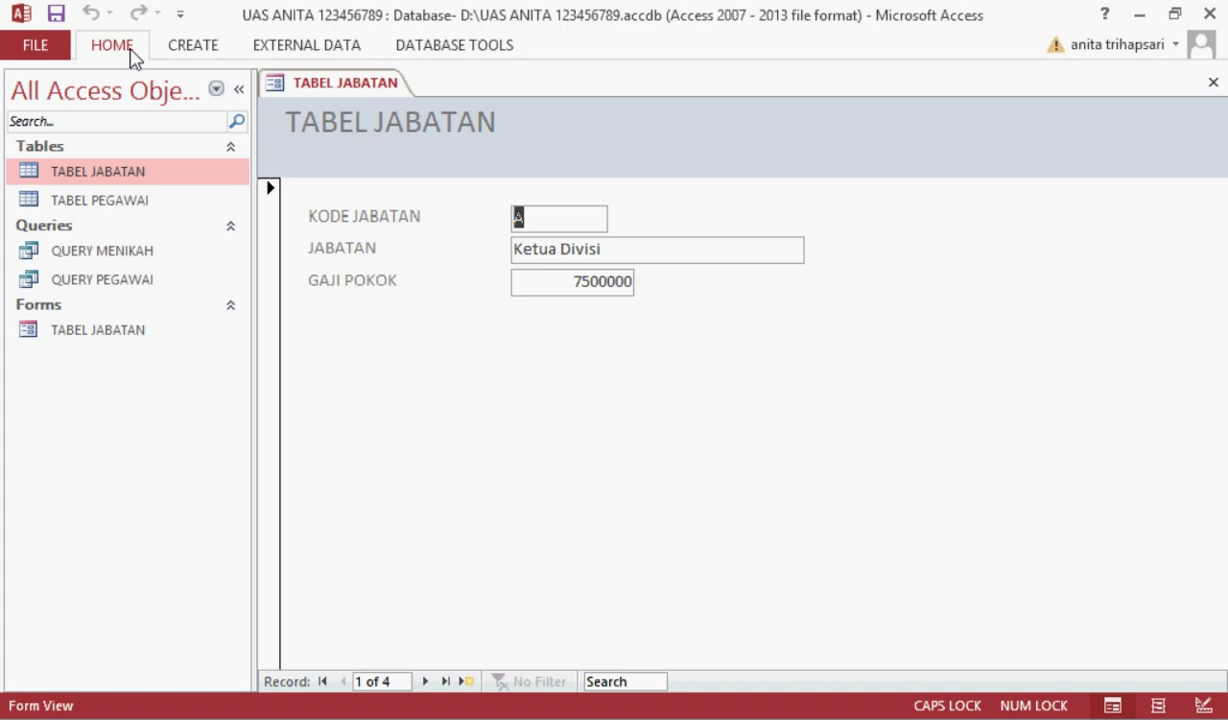
{"action": "double_click", "coordinate": [131, 50]}
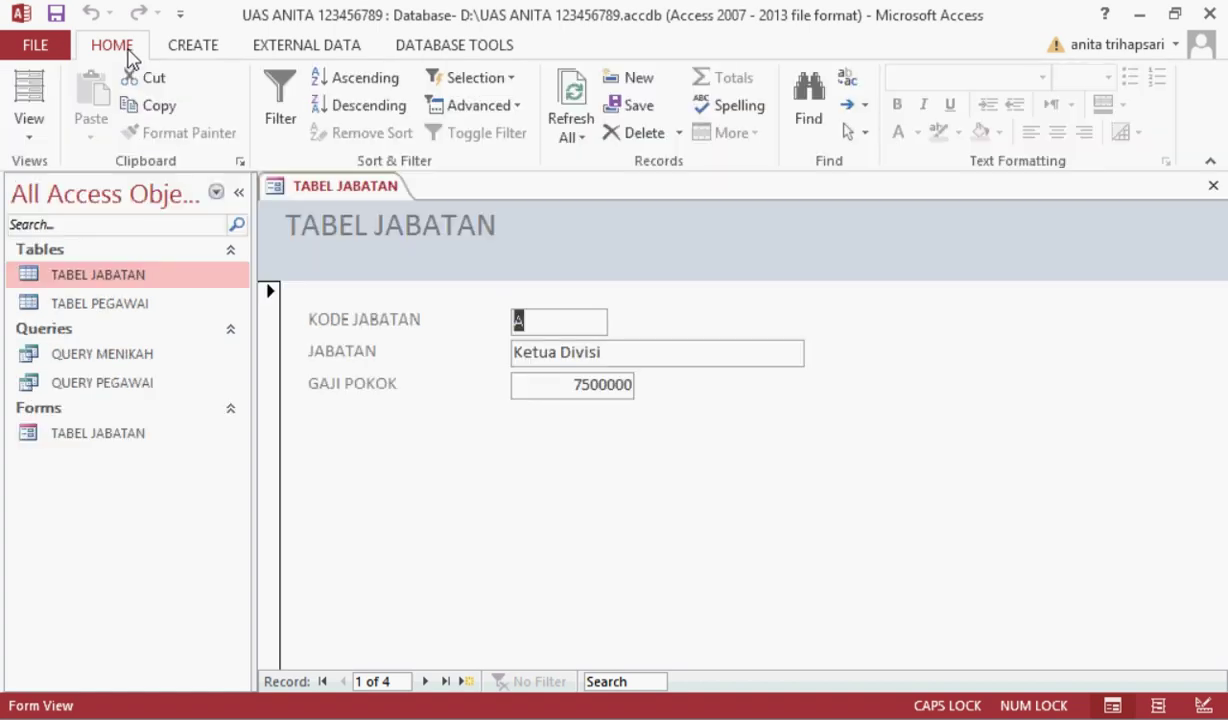
{"action": "left_click", "coordinate": [40, 121]}
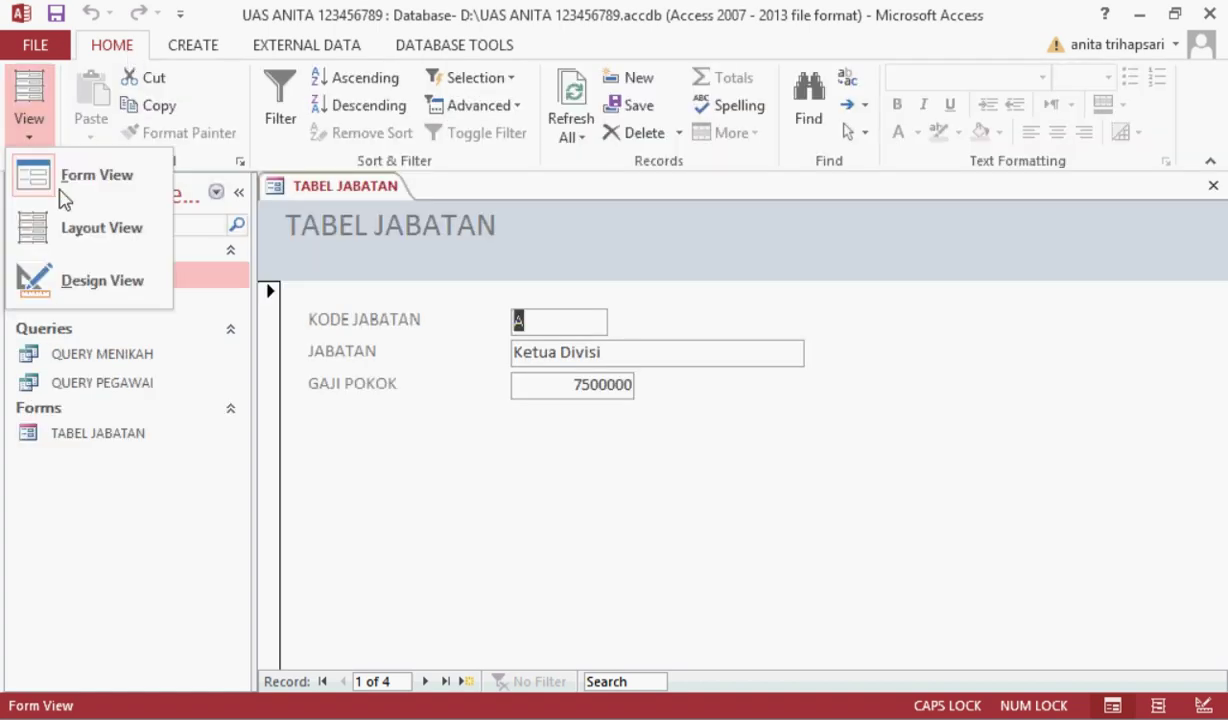
{"action": "left_click", "coordinate": [101, 283]}
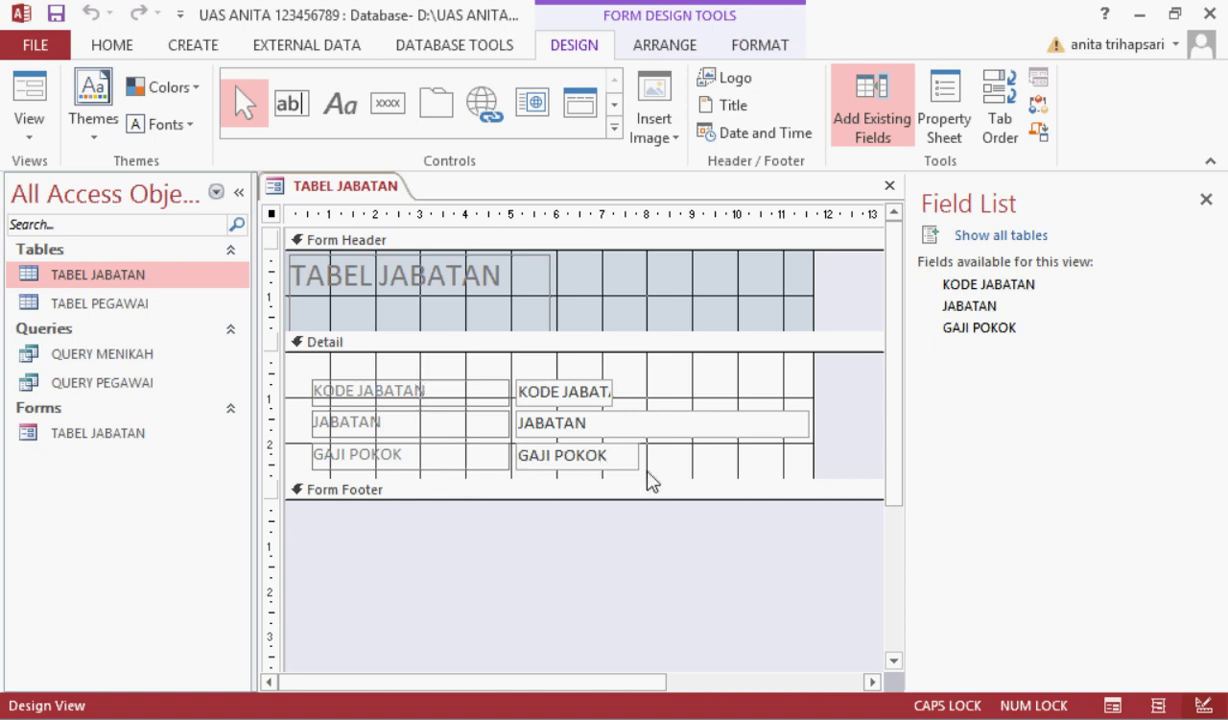
{"action": "left_click_drag", "start_coordinate": [659, 480], "coordinate": [677, 595]}
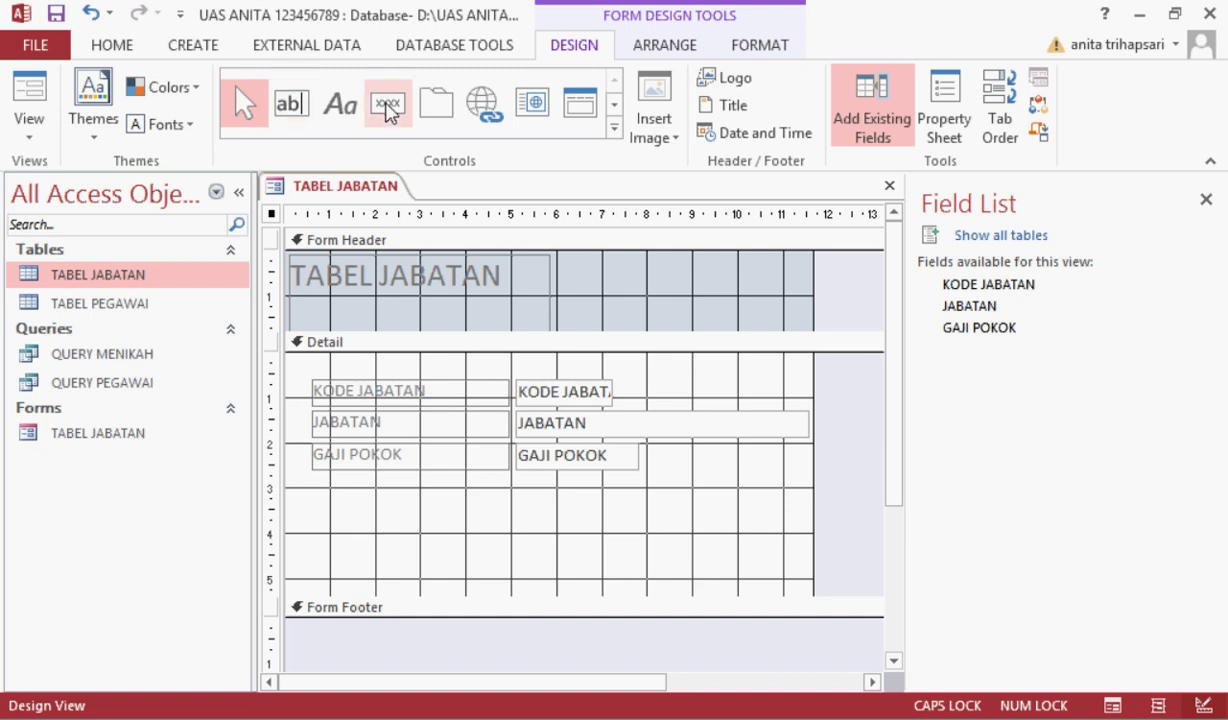
Step: Place a command button below the GAJI POKOK field with the Record Operations action Add New Record
{"action": "left_click", "coordinate": [389, 108]}
{"action": "left_click", "coordinate": [329, 514]}
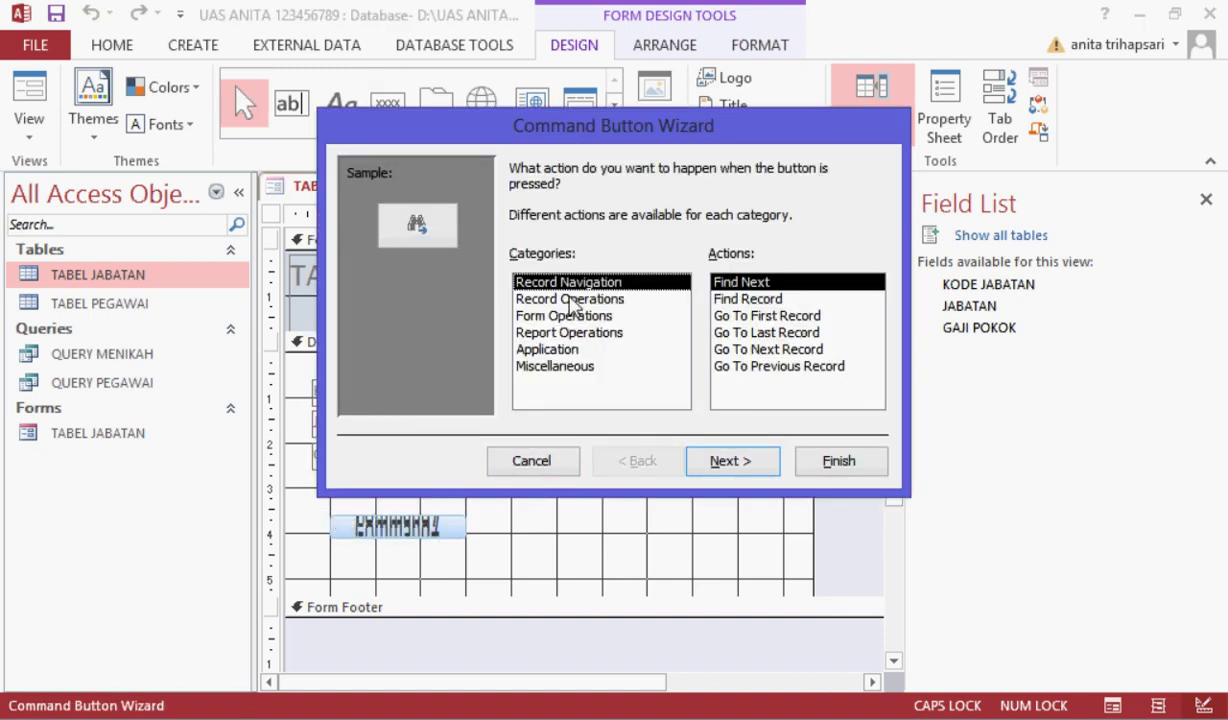
{"action": "left_click", "coordinate": [570, 299]}
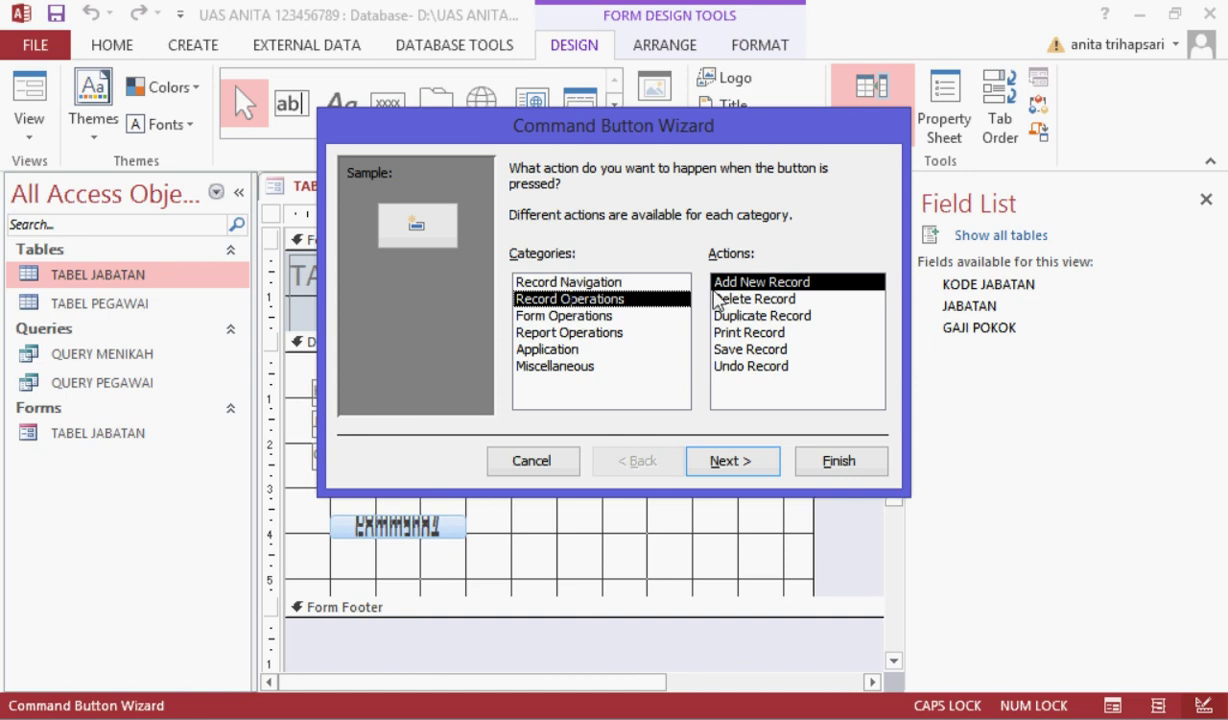
{"action": "left_click", "coordinate": [740, 281]}
{"action": "left_click", "coordinate": [757, 462]}
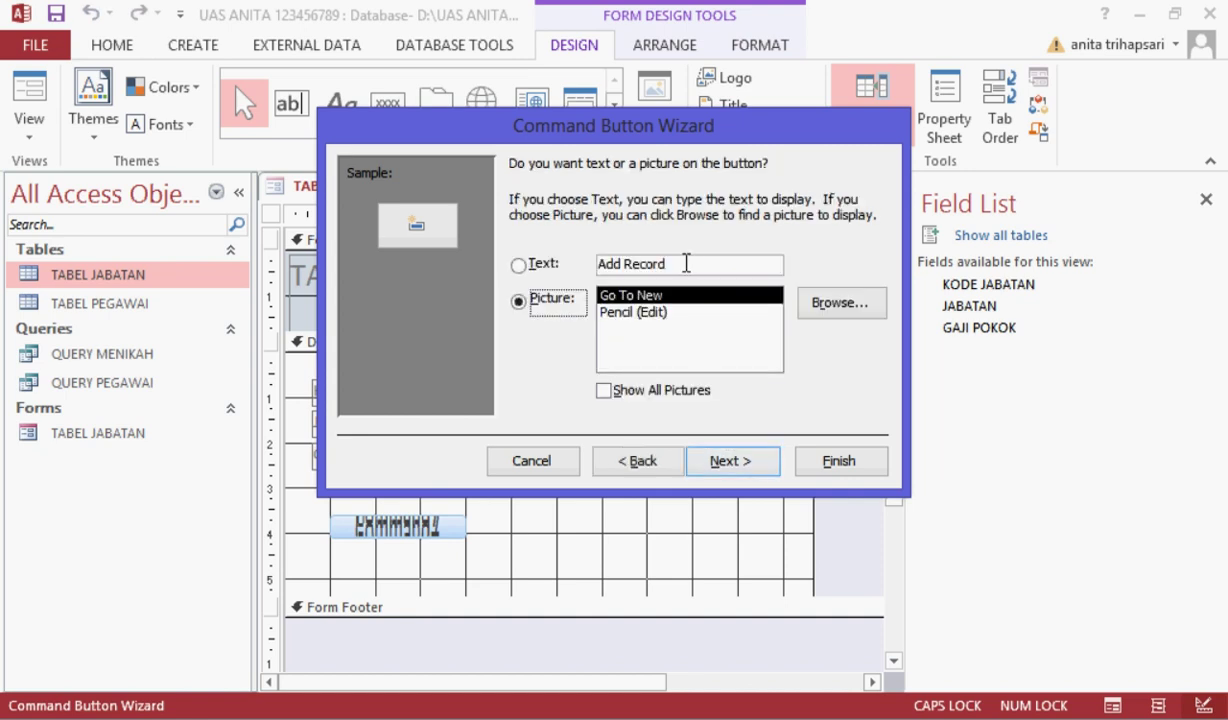
Step: Label the new button with the text TAMBAH DATA, name it TBTAMBAH and finish the wizard
{"action": "left_click", "coordinate": [686, 263]}
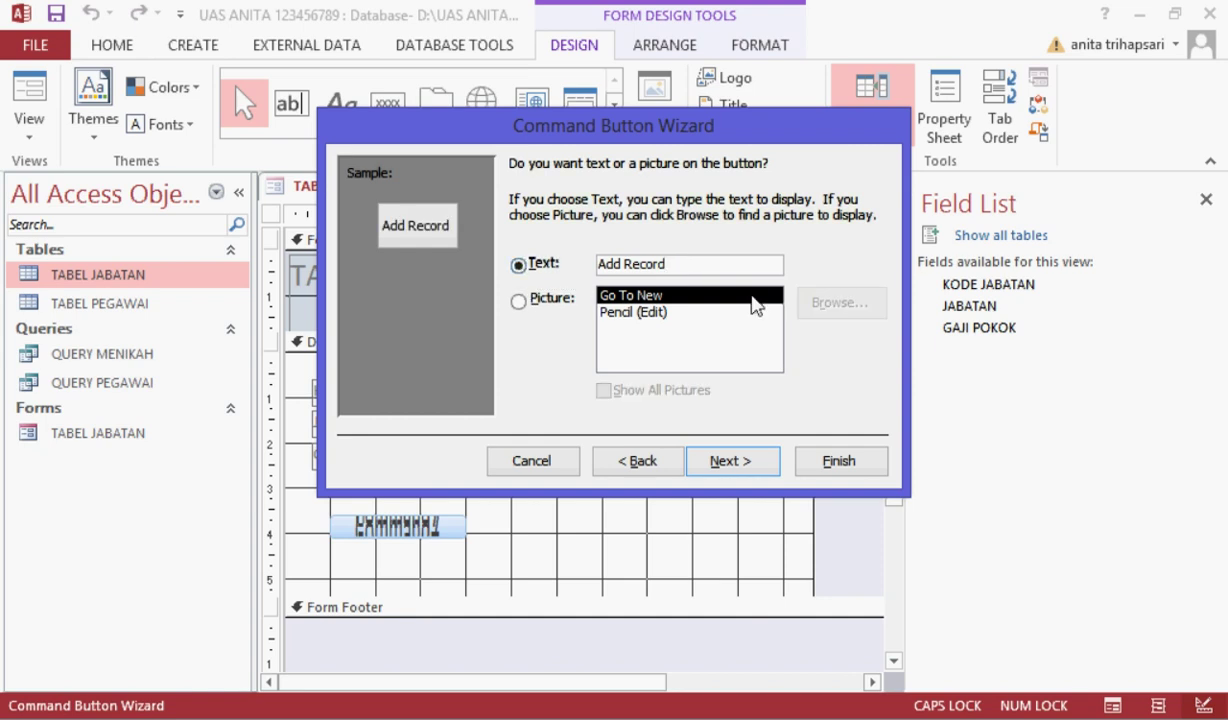
{"action": "key", "text": "BackSpace"}
{"action": "key", "text": "BackSpace"}
{"action": "key", "text": "BackSpace"}
{"action": "key", "text": "BackSpace"}
{"action": "key", "text": "BackSpace"}
{"action": "key", "text": "BackSpace"}
{"action": "key", "text": "BackSpace"}
{"action": "key", "text": "BackSpace"}
{"action": "key", "text": "BackSpace"}
{"action": "key", "text": "BackSpace"}
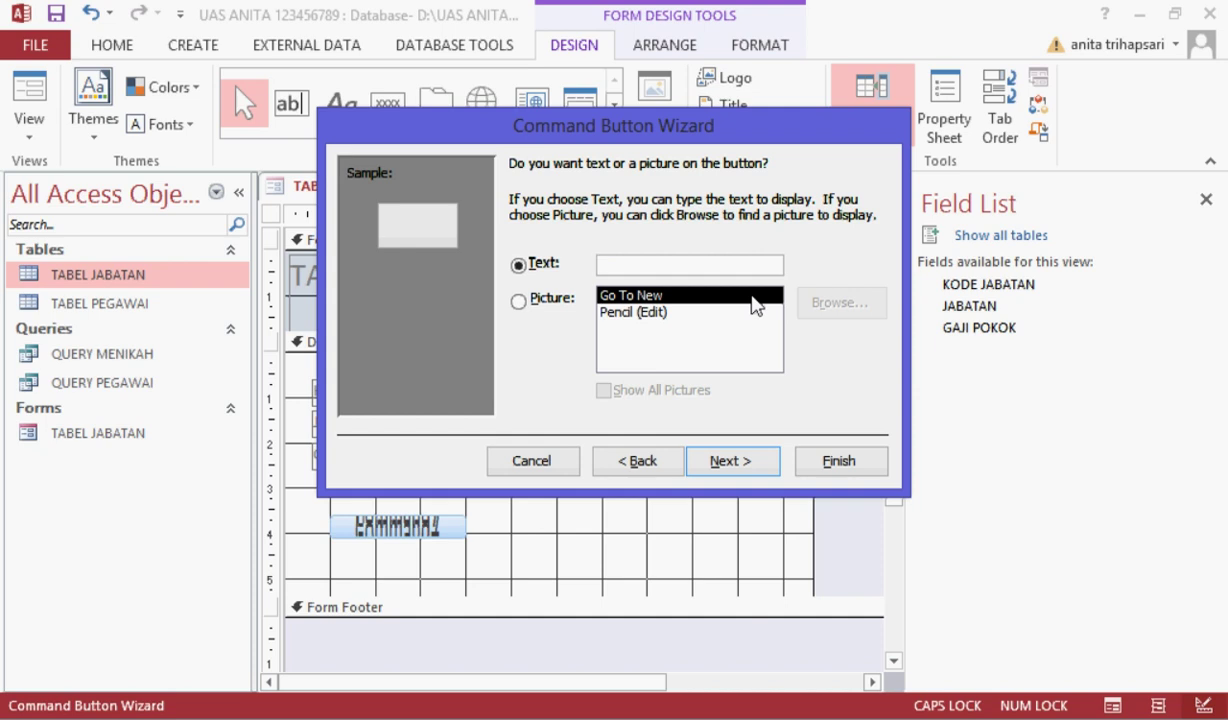
{"action": "type", "text": "TAMBAH DATA"}
{"action": "left_click", "coordinate": [727, 462]}
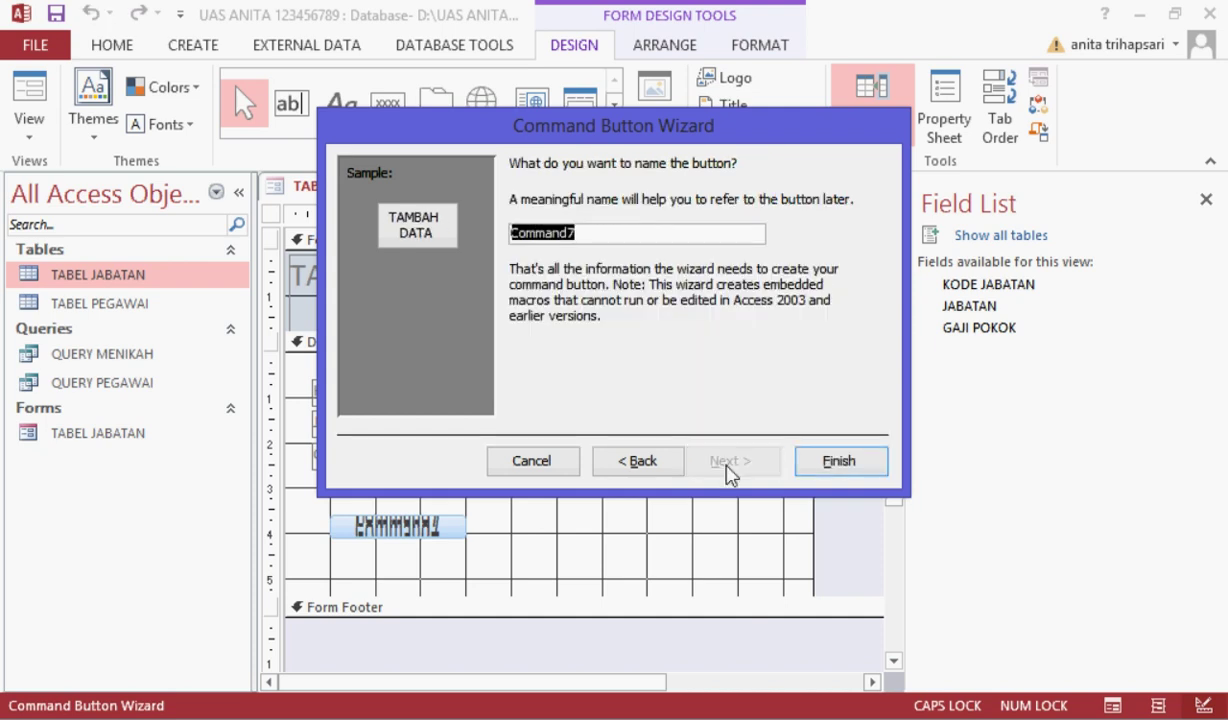
{"action": "type", "text": "TBTAMBAH"}
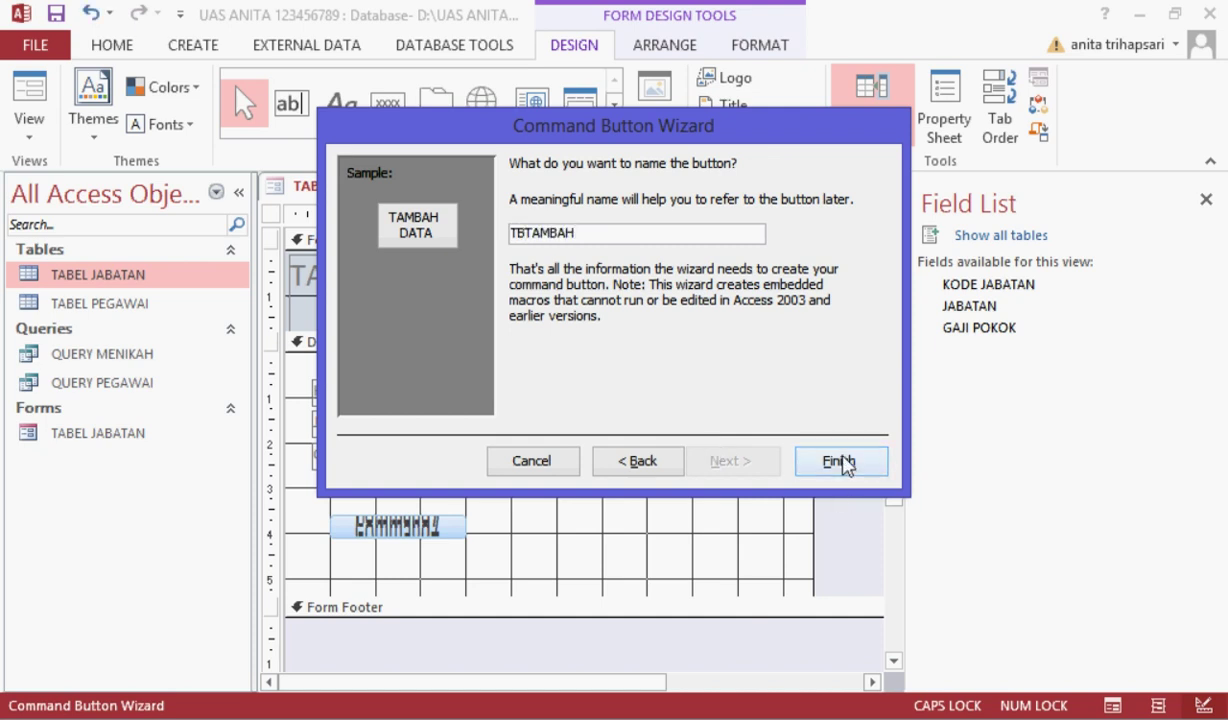
{"action": "left_click", "coordinate": [842, 461]}
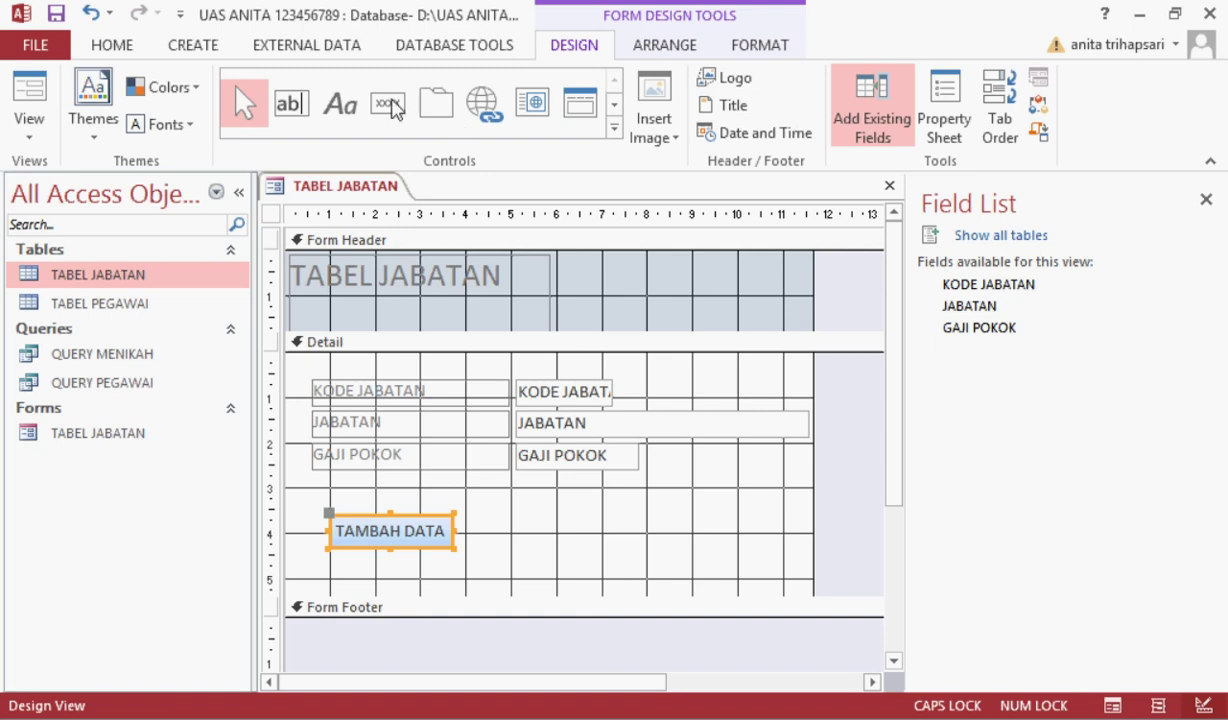
Step: Draw a second command button beside TAMBAH DATA with the Record Operations action Save Record
{"action": "left_click", "coordinate": [387, 103]}
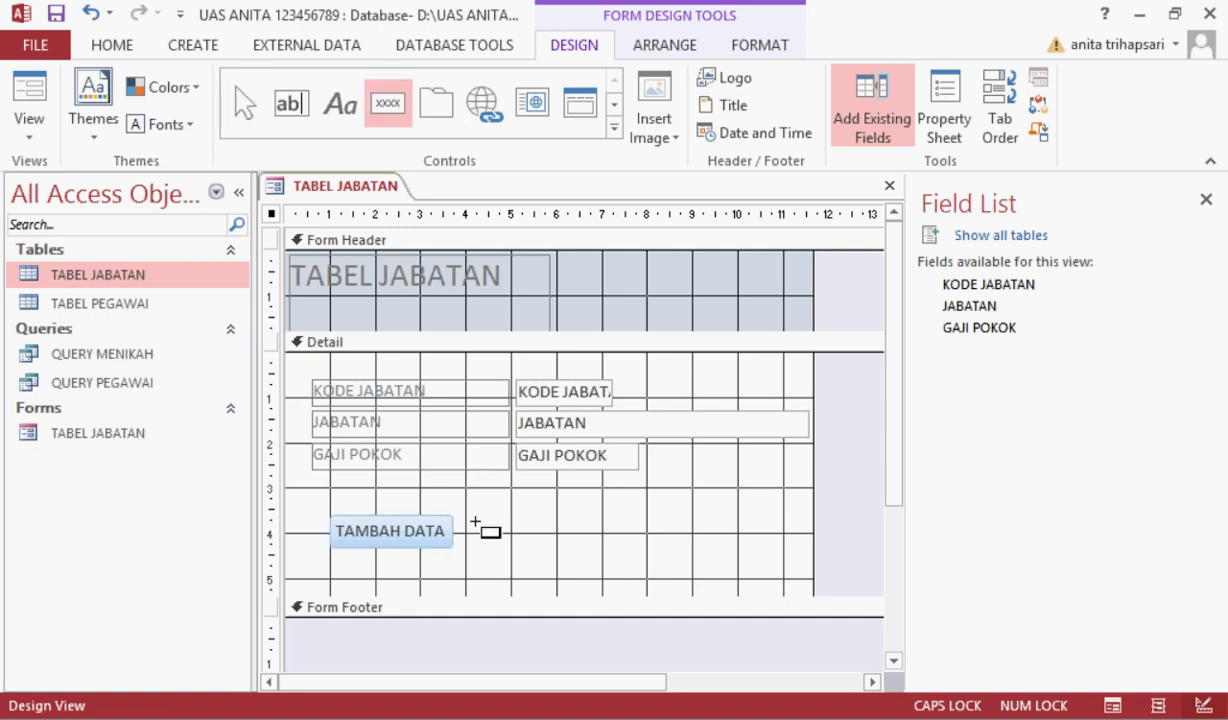
{"action": "left_click_drag", "start_coordinate": [475, 522], "coordinate": [610, 547]}
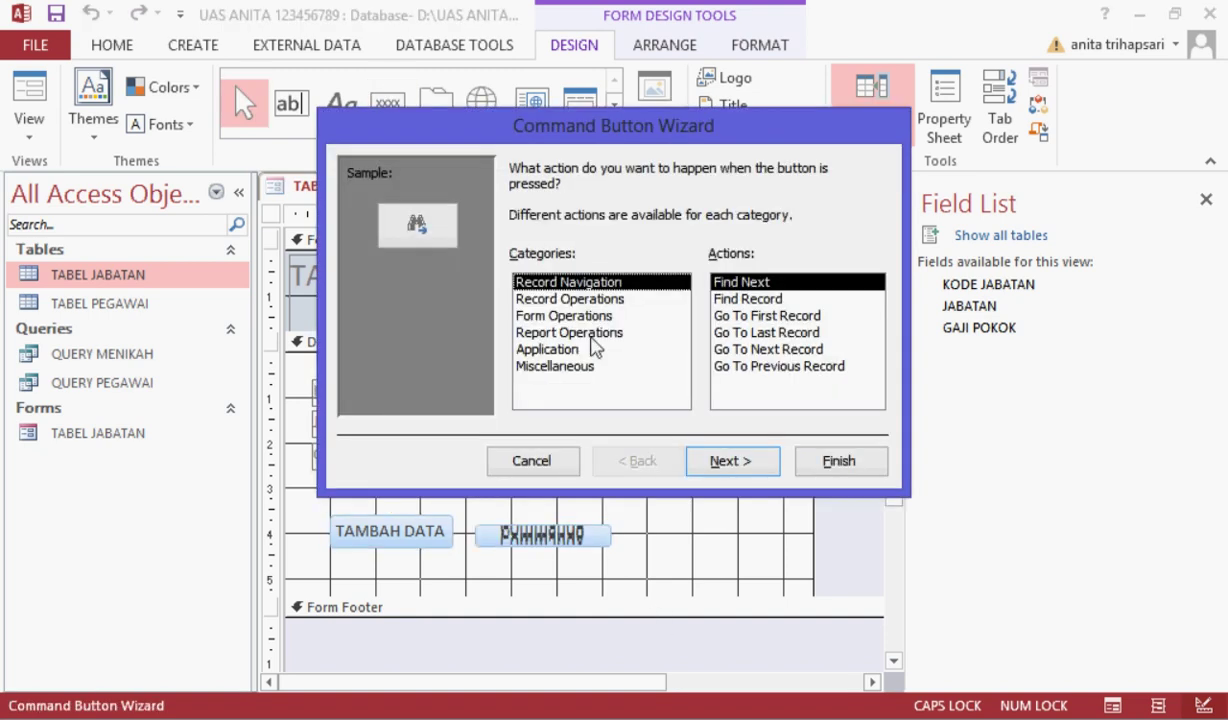
{"action": "left_click", "coordinate": [570, 299]}
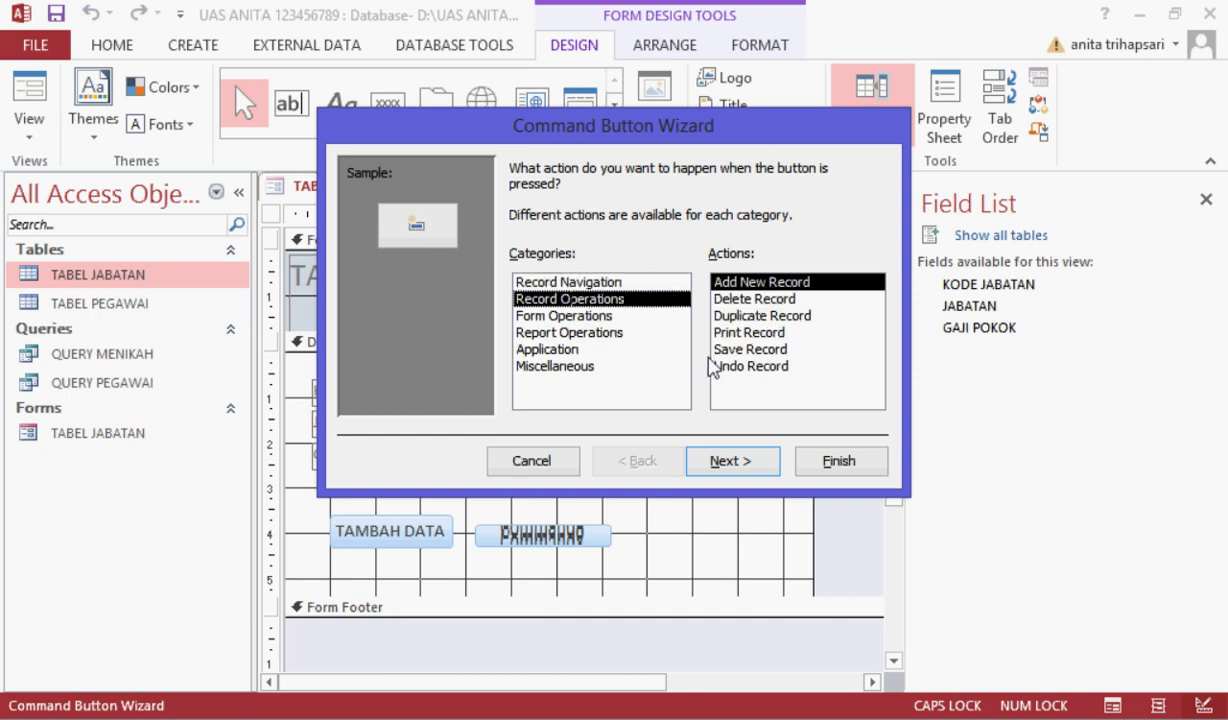
{"action": "left_click", "coordinate": [712, 349]}
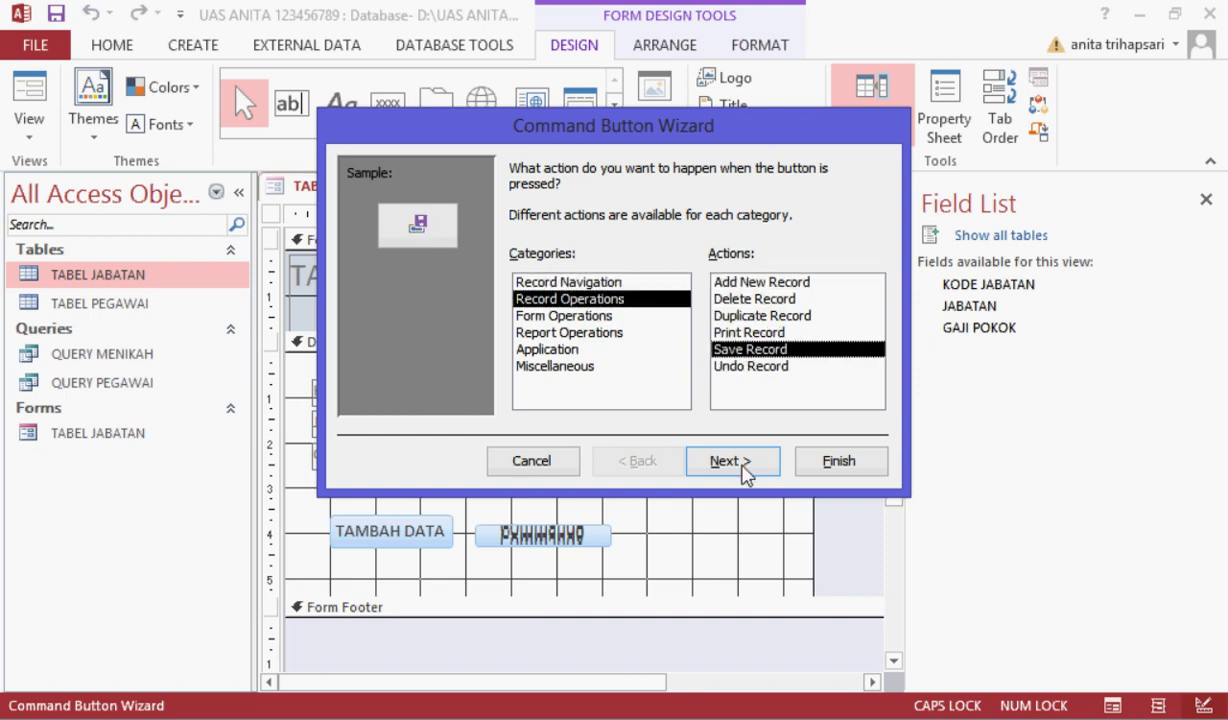
{"action": "left_click", "coordinate": [728, 461]}
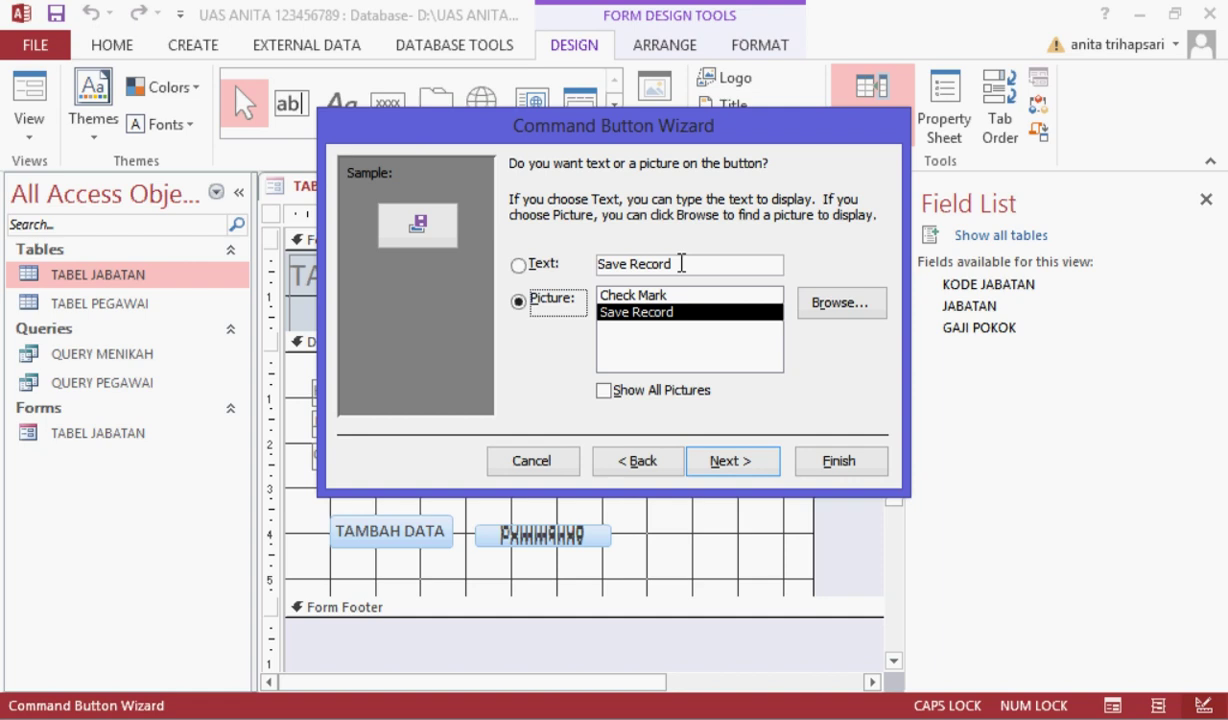
Step: Label the second button with the text SIMPAN DATA, name it TB SIMPAN and finish the wizard
{"action": "left_click", "coordinate": [587, 263]}
{"action": "type", "text": "SIMPA"}
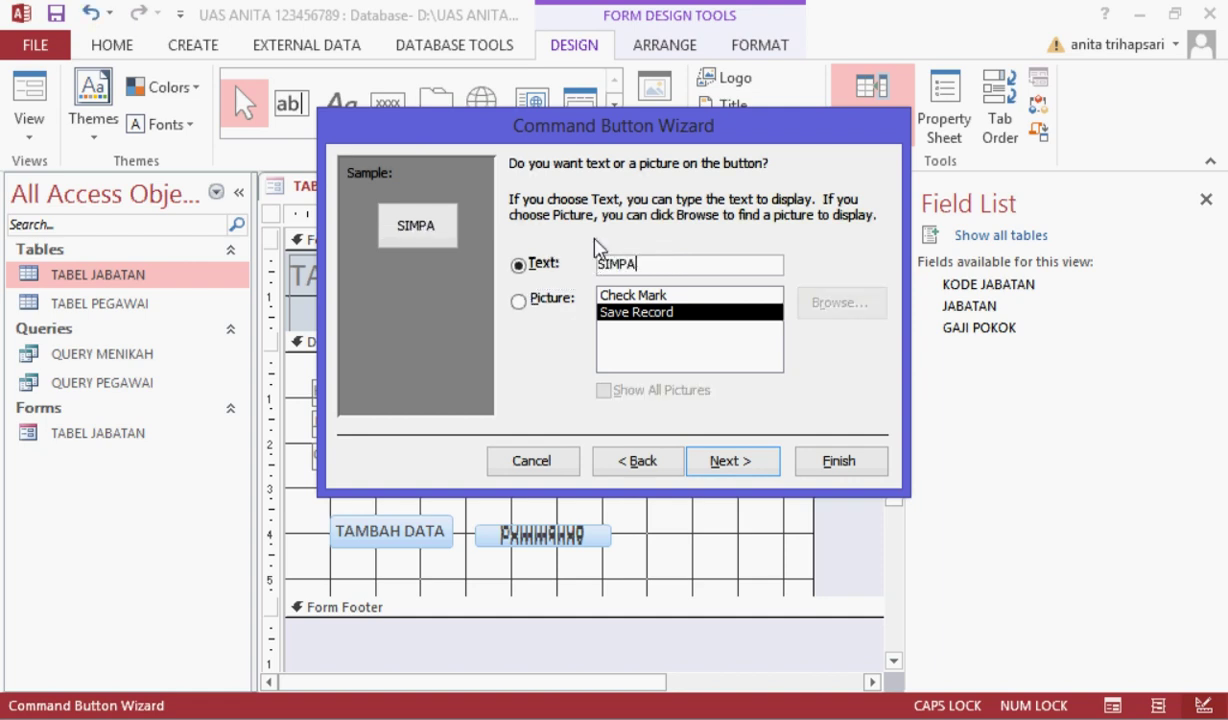
{"action": "type", "text": "N DATA"}
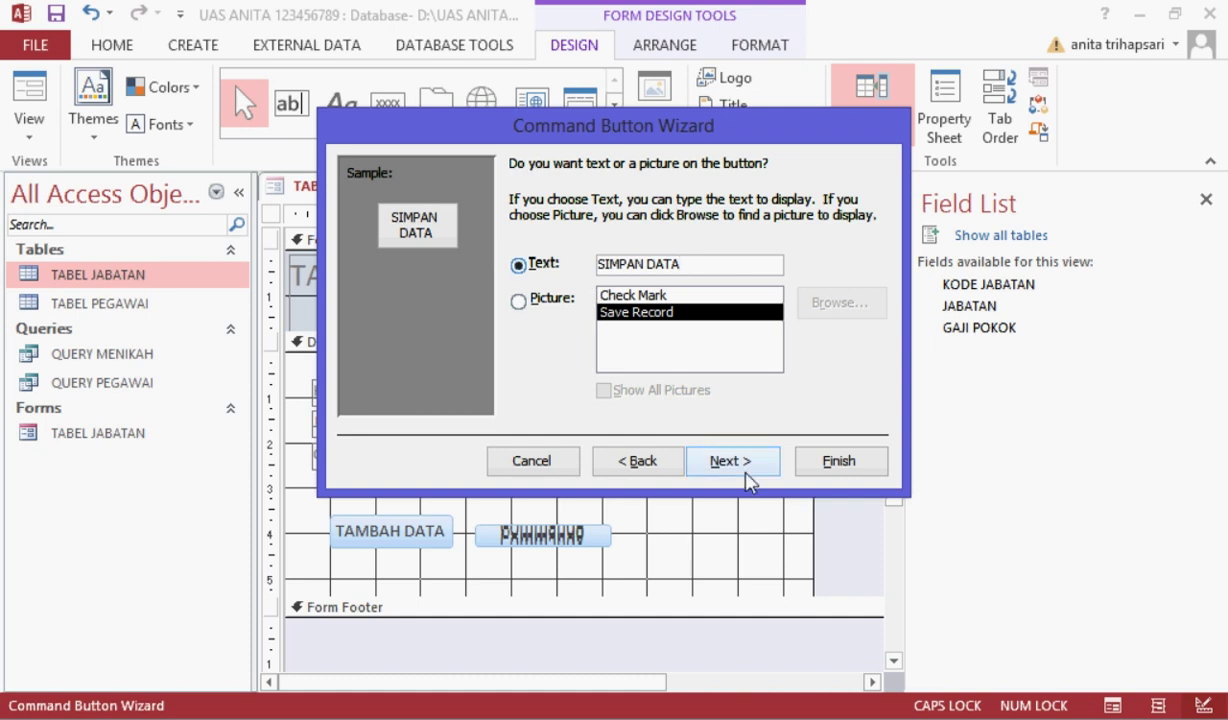
{"action": "left_click", "coordinate": [731, 461]}
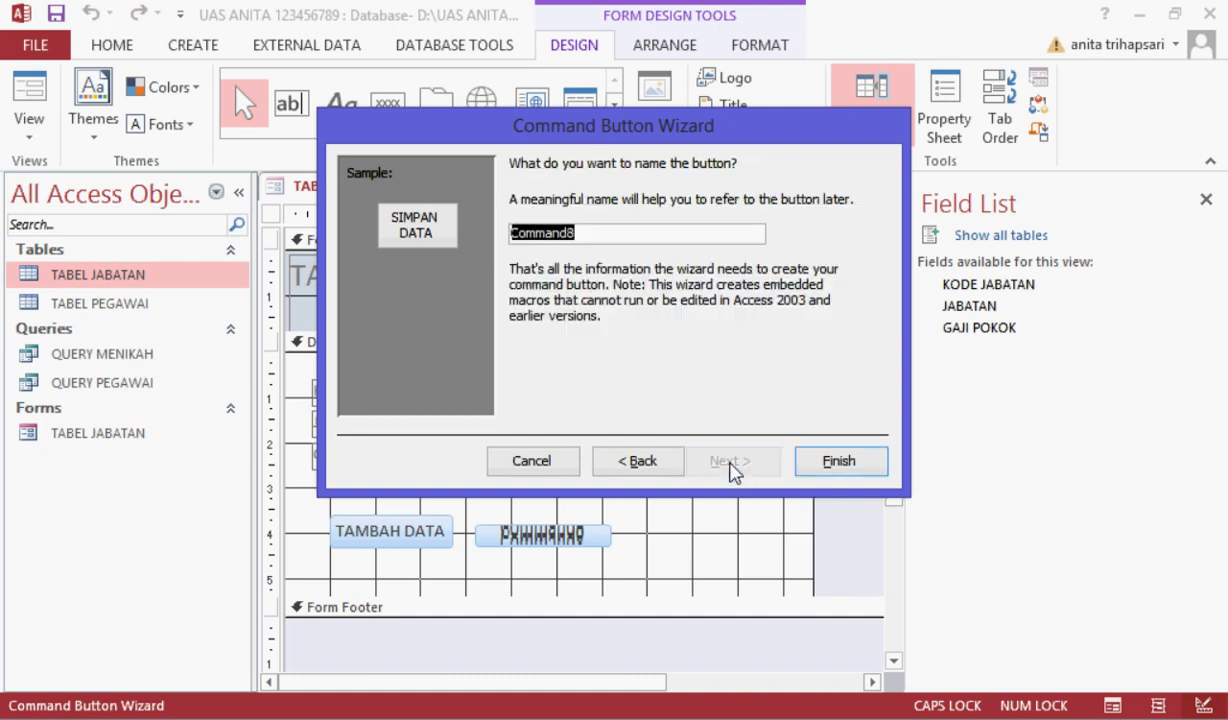
{"action": "type", "text": "TB SI"}
{"action": "type", "text": "MPAN"}
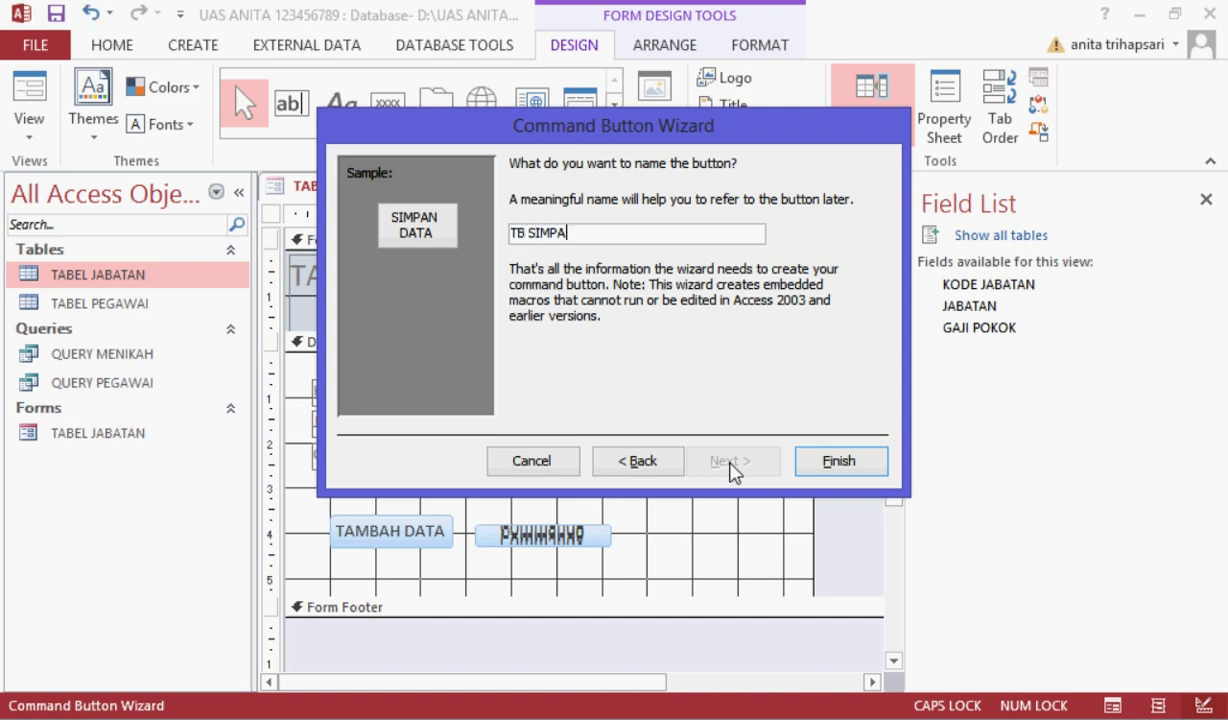
{"action": "left_click", "coordinate": [838, 463]}
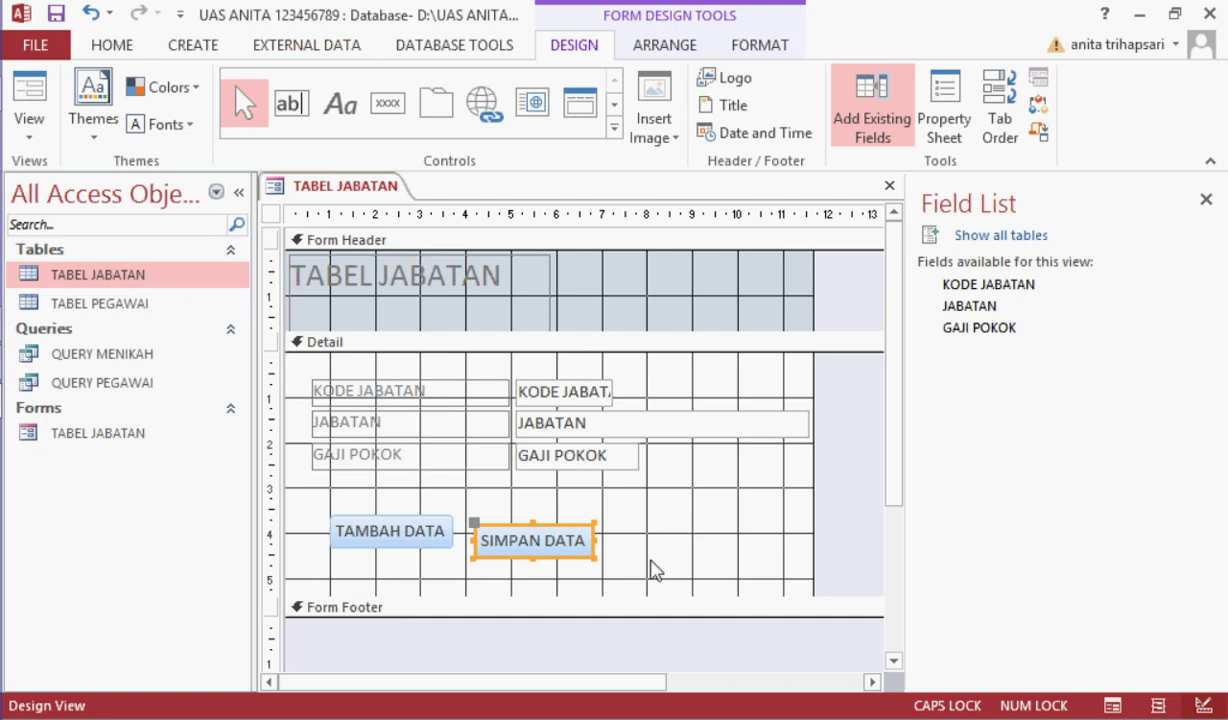
Step: Draw a third command button beside SIMPAN DATA with the Form Operations action Close Form
{"action": "left_click", "coordinate": [625, 535]}
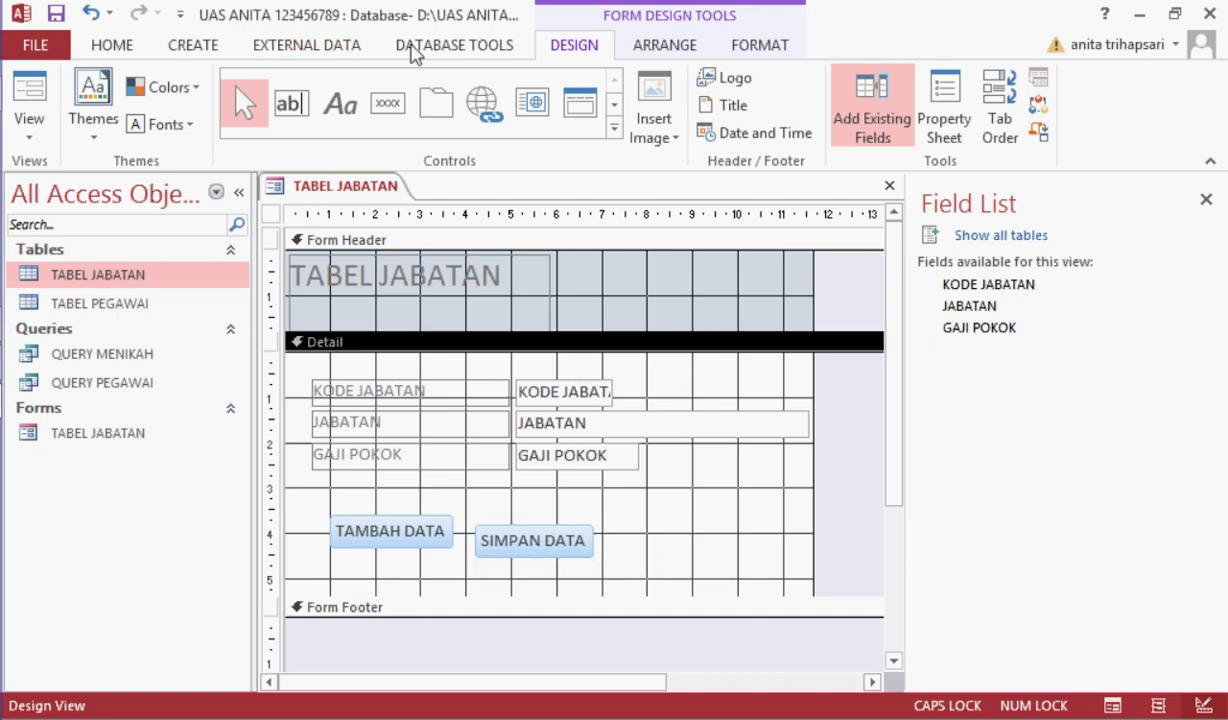
{"action": "left_click", "coordinate": [390, 112]}
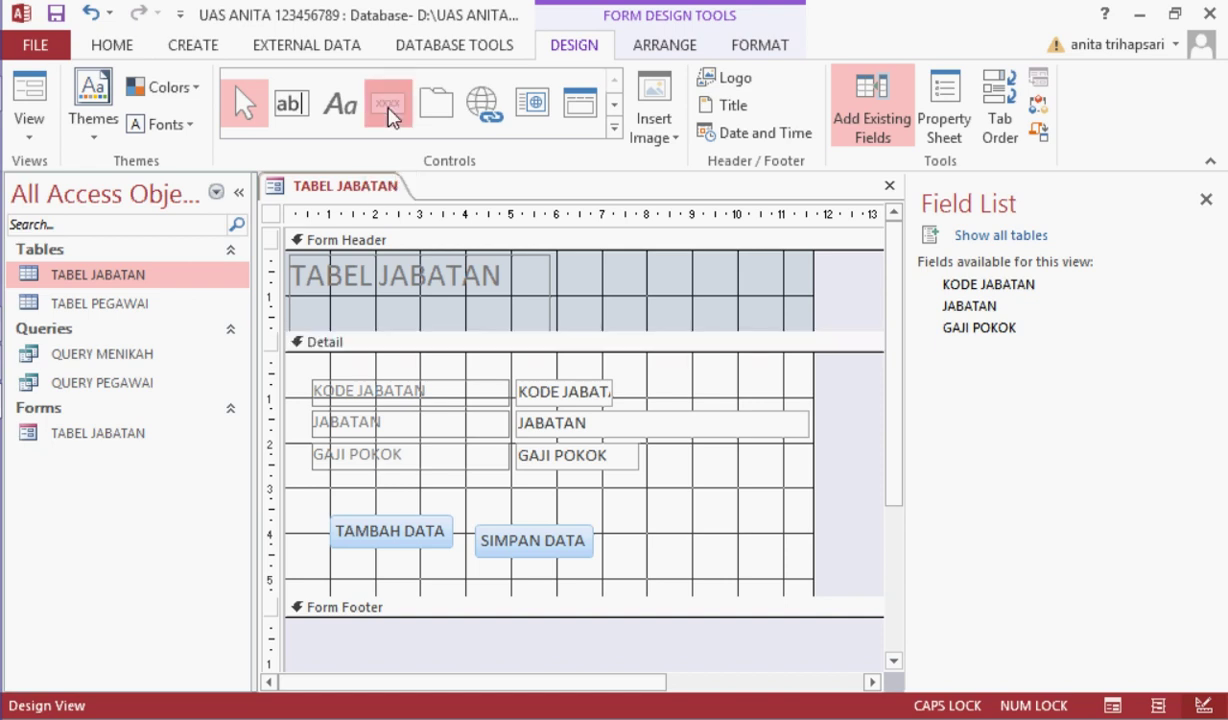
{"action": "left_click", "coordinate": [637, 531]}
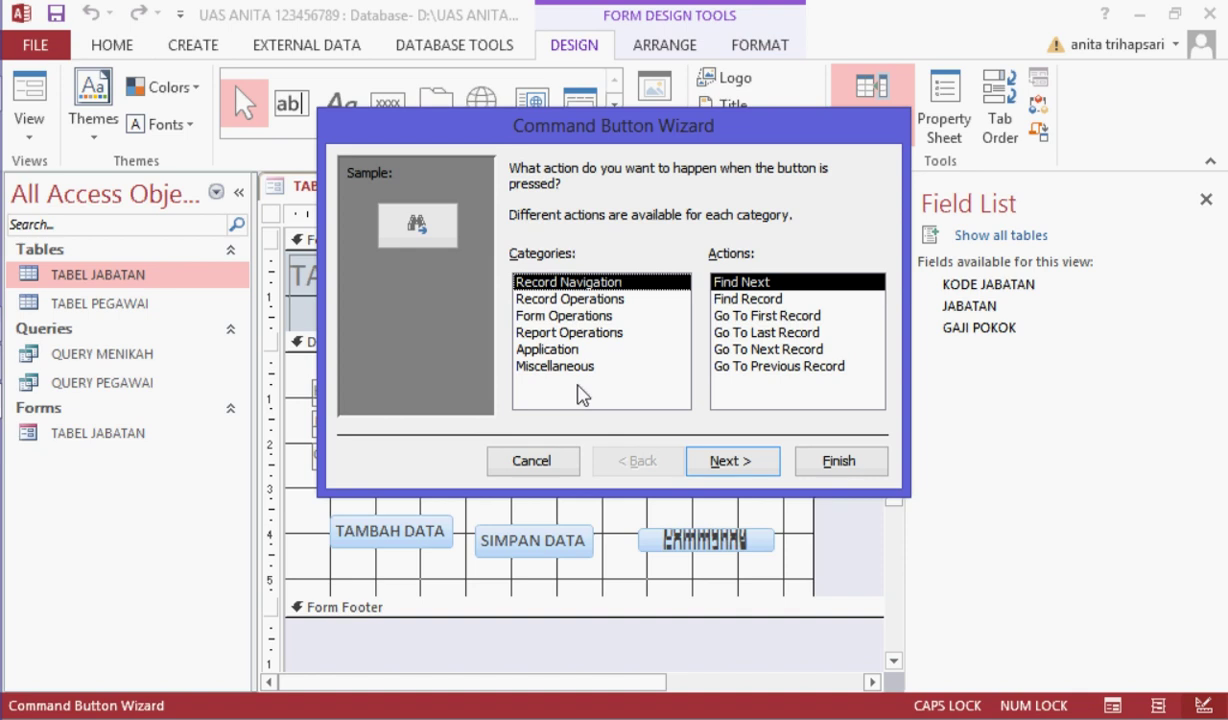
{"action": "left_click", "coordinate": [540, 315]}
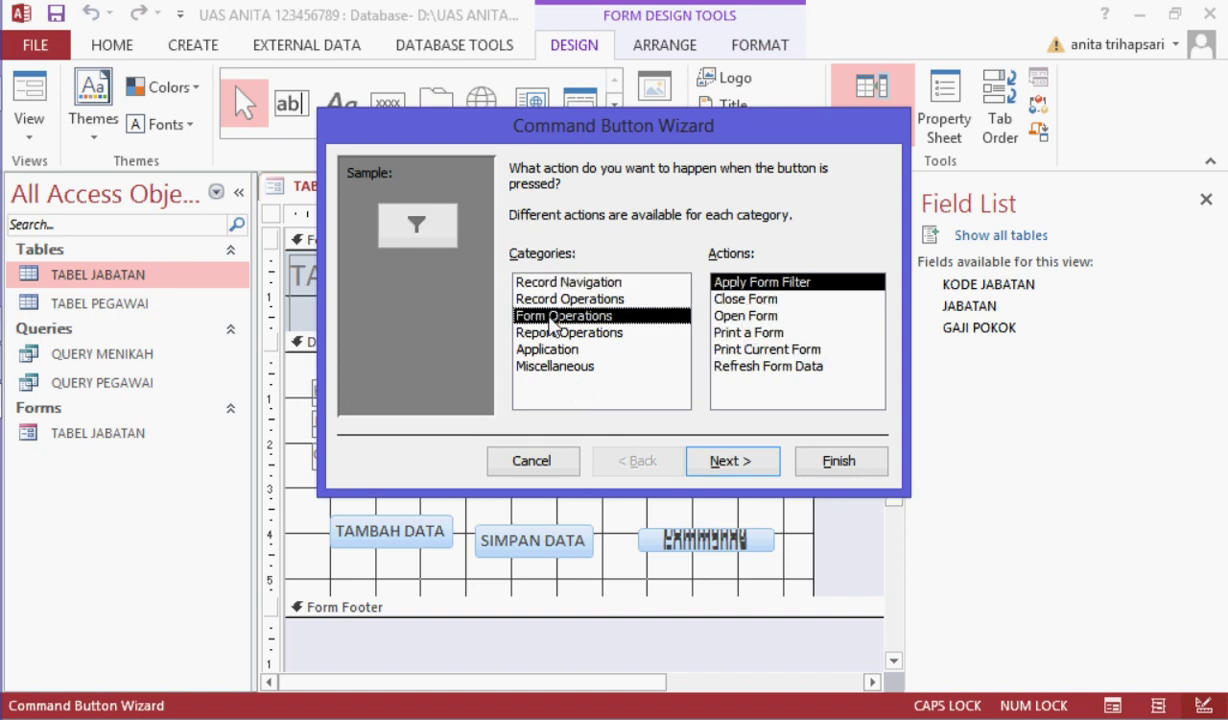
{"action": "left_click", "coordinate": [745, 300]}
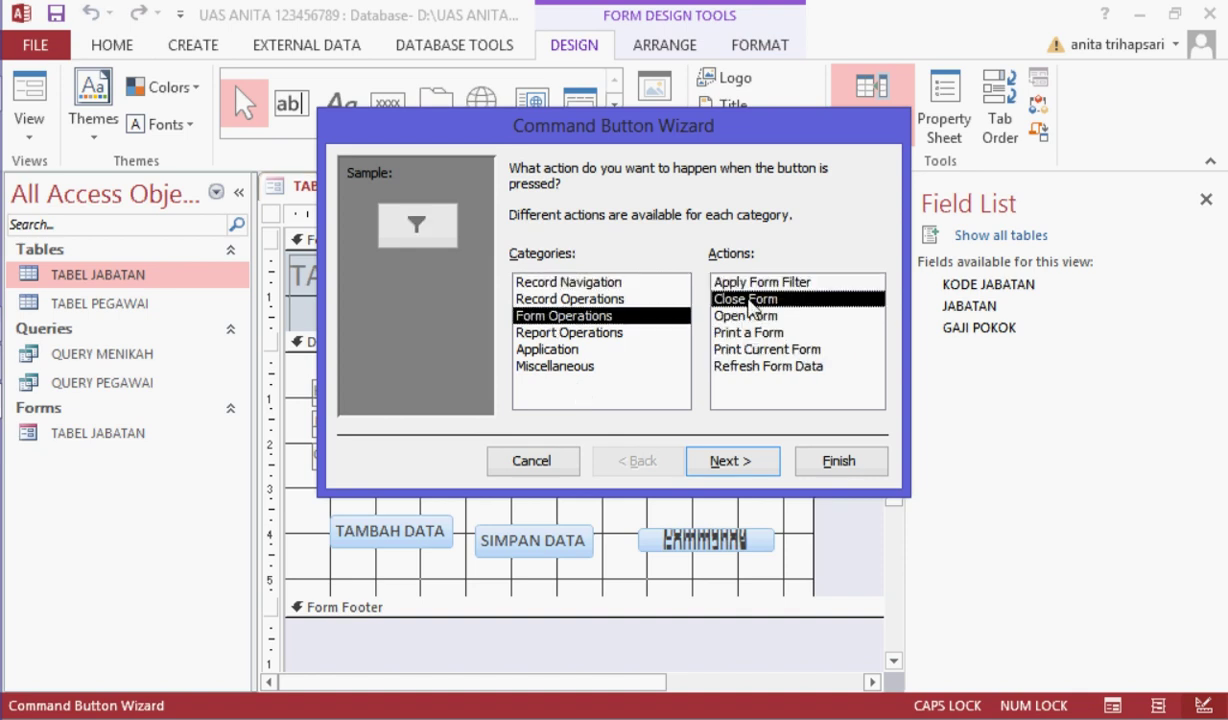
{"action": "left_click", "coordinate": [745, 459]}
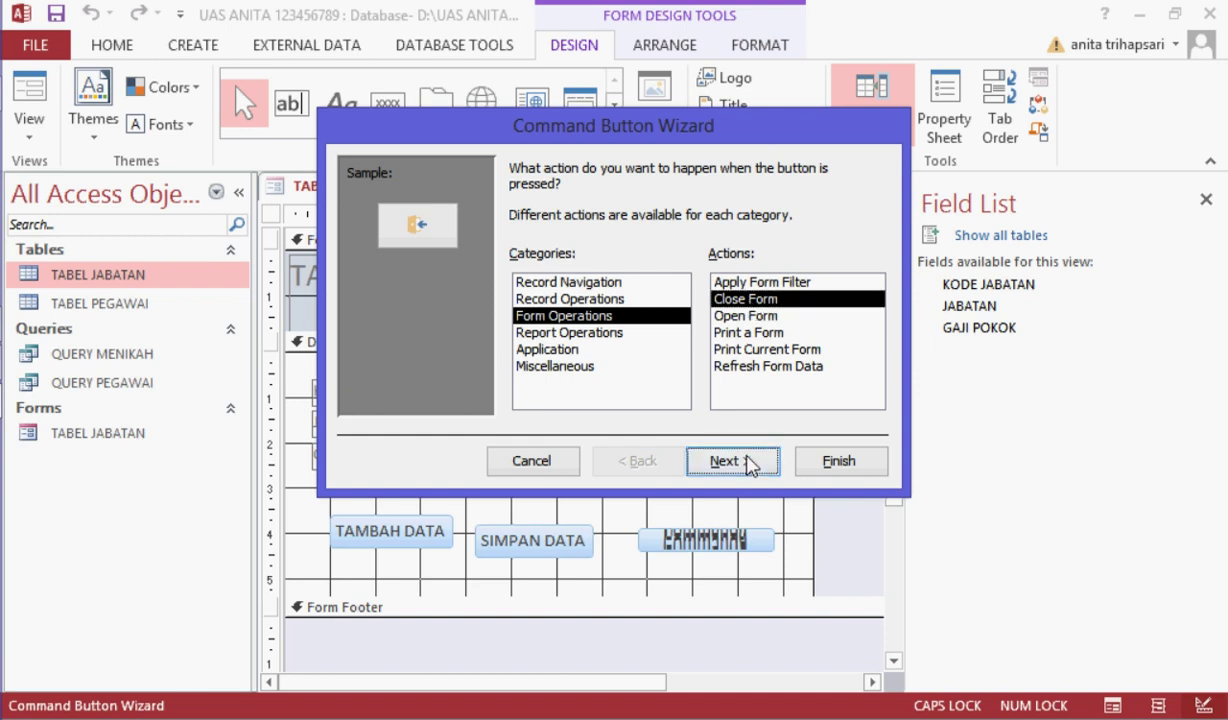
Step: Label the third button with the text EXIT, name it TBEXIT and finish the wizard
{"action": "left_click", "coordinate": [520, 265]}
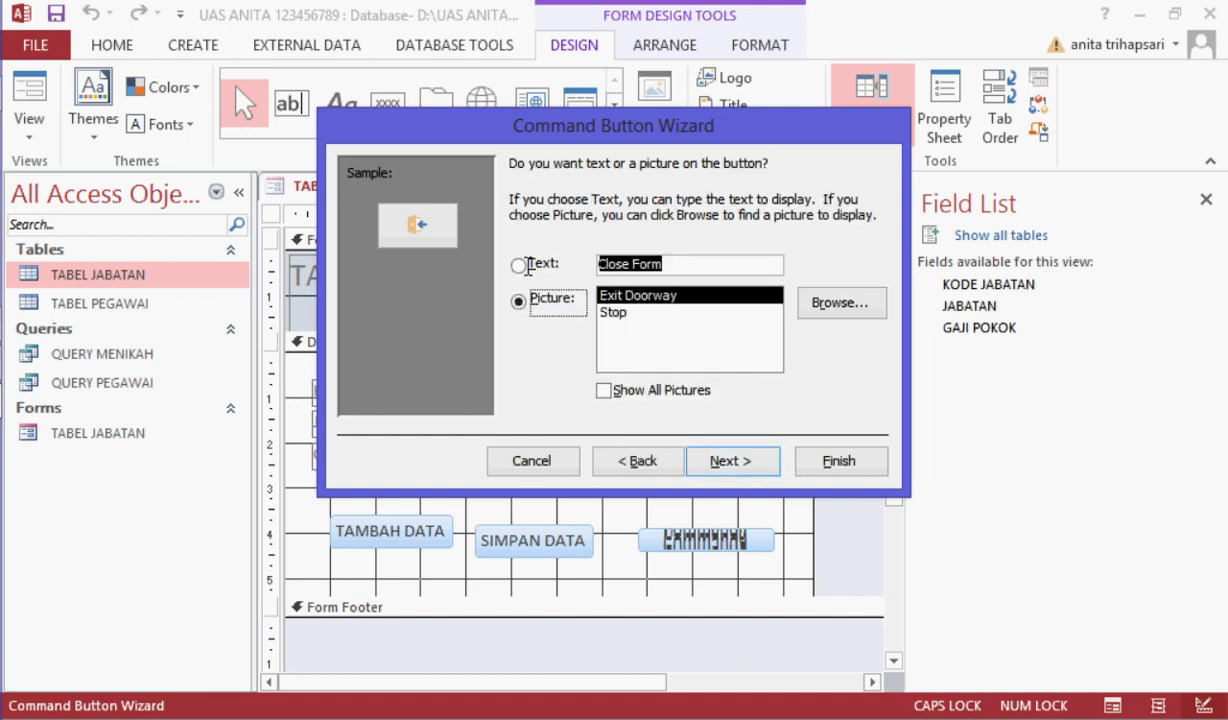
{"action": "type", "text": "EXIT"}
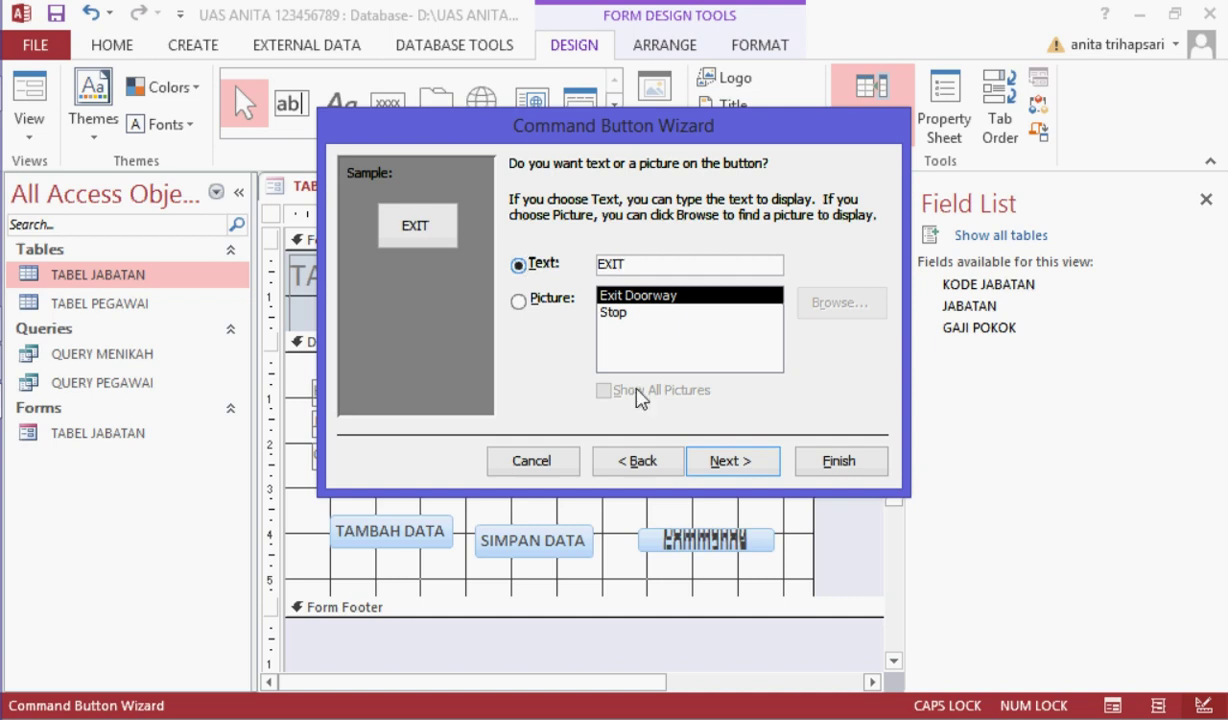
{"action": "left_click", "coordinate": [741, 466]}
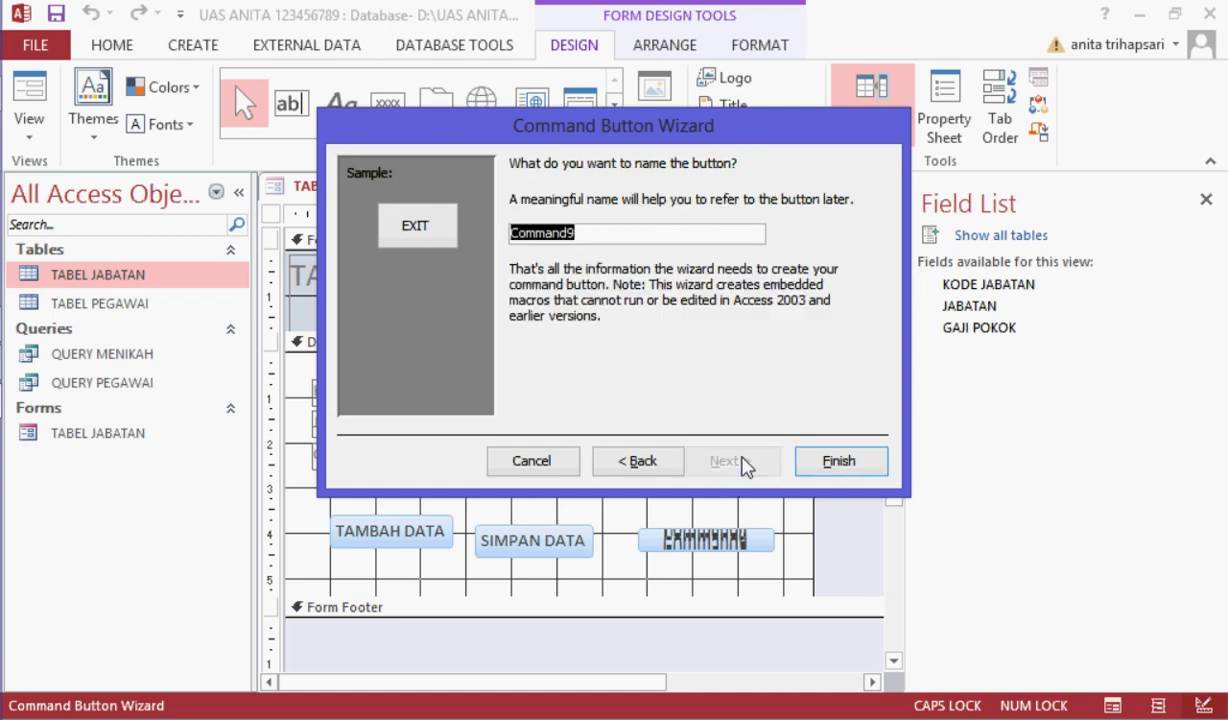
{"action": "type", "text": "TBES"}
{"action": "key", "text": "BackSpace"}
{"action": "type", "text": "XIT"}
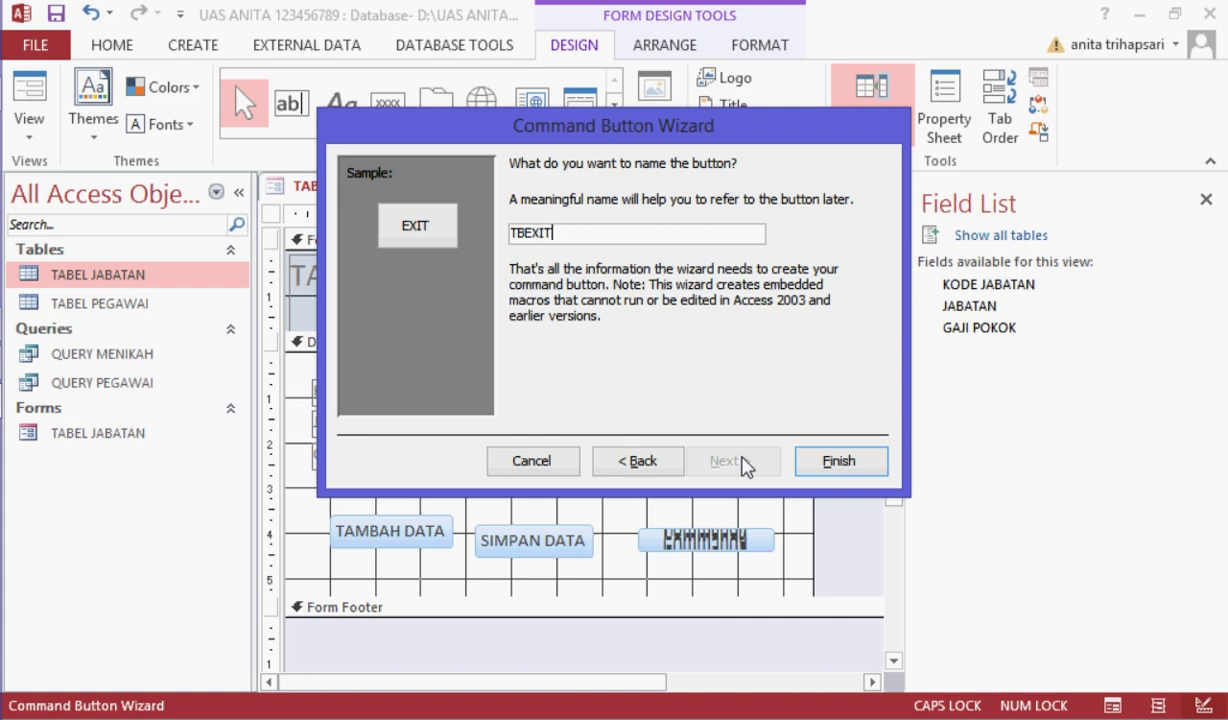
{"action": "left_click", "coordinate": [830, 465]}
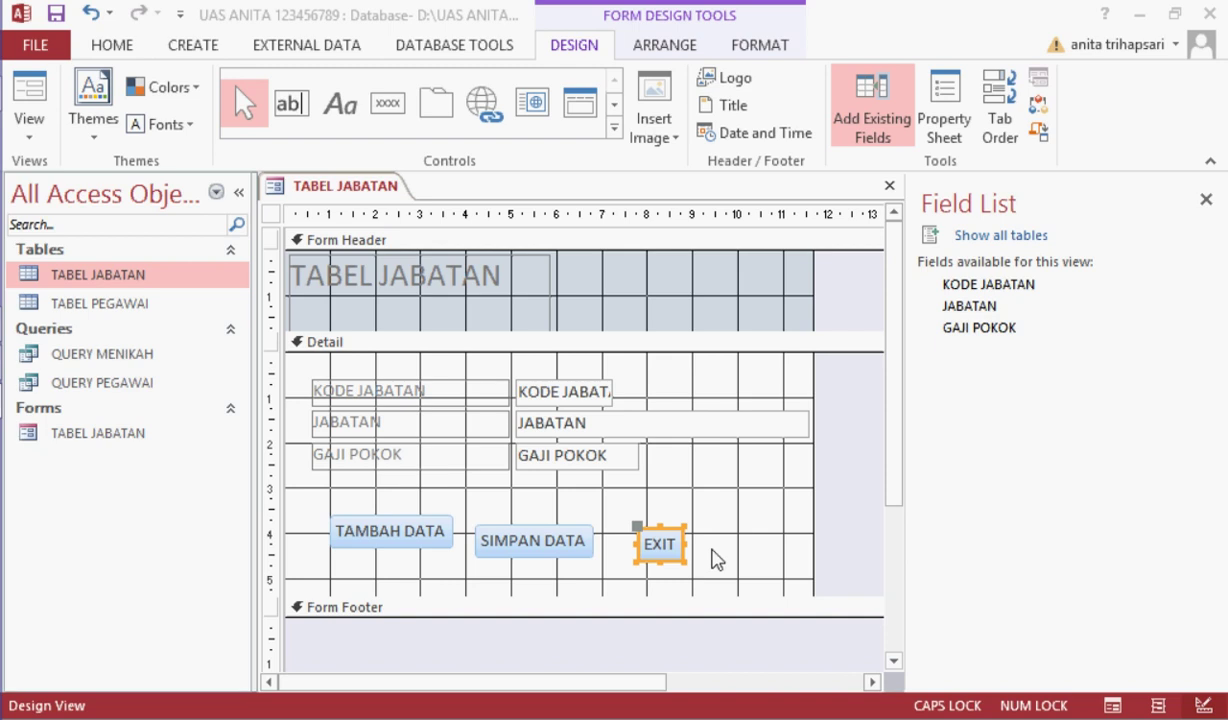
Step: Set the width of the TAMBAH DATA, SIMPAN DATA and EXIT buttons to 3 cm together
{"action": "left_click", "coordinate": [382, 545]}
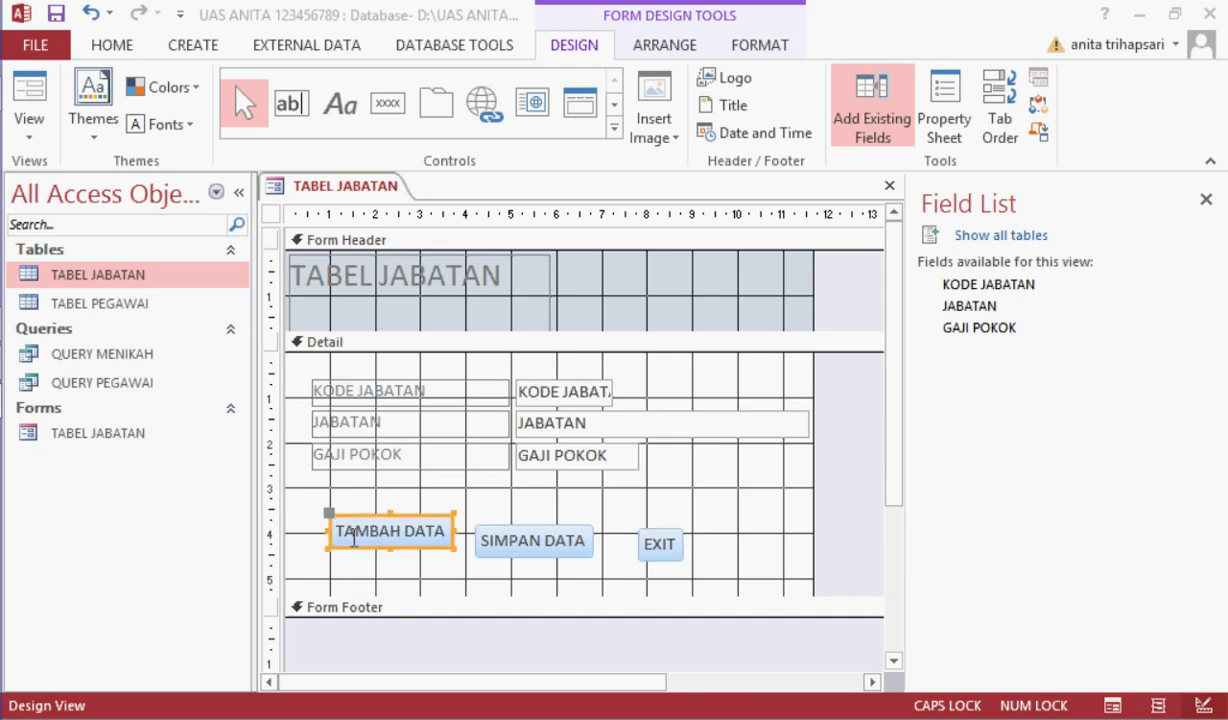
{"action": "left_click_drag", "start_coordinate": [310, 547], "coordinate": [715, 590]}
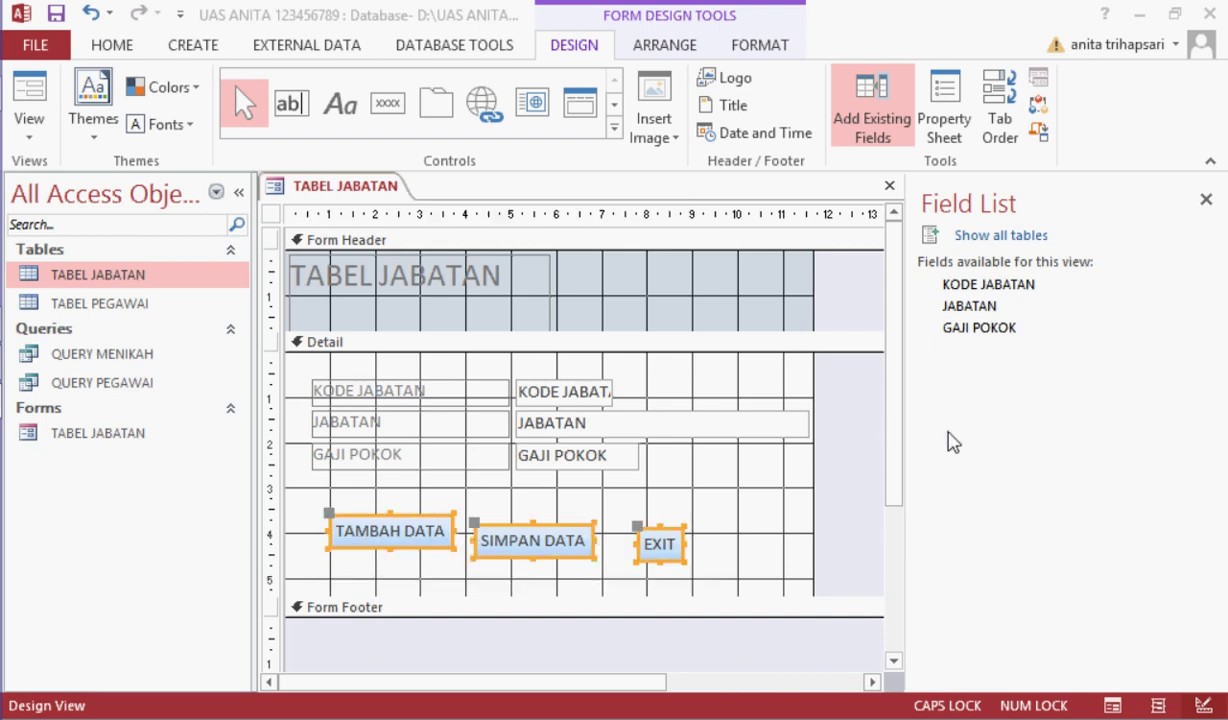
{"action": "left_click", "coordinate": [946, 100]}
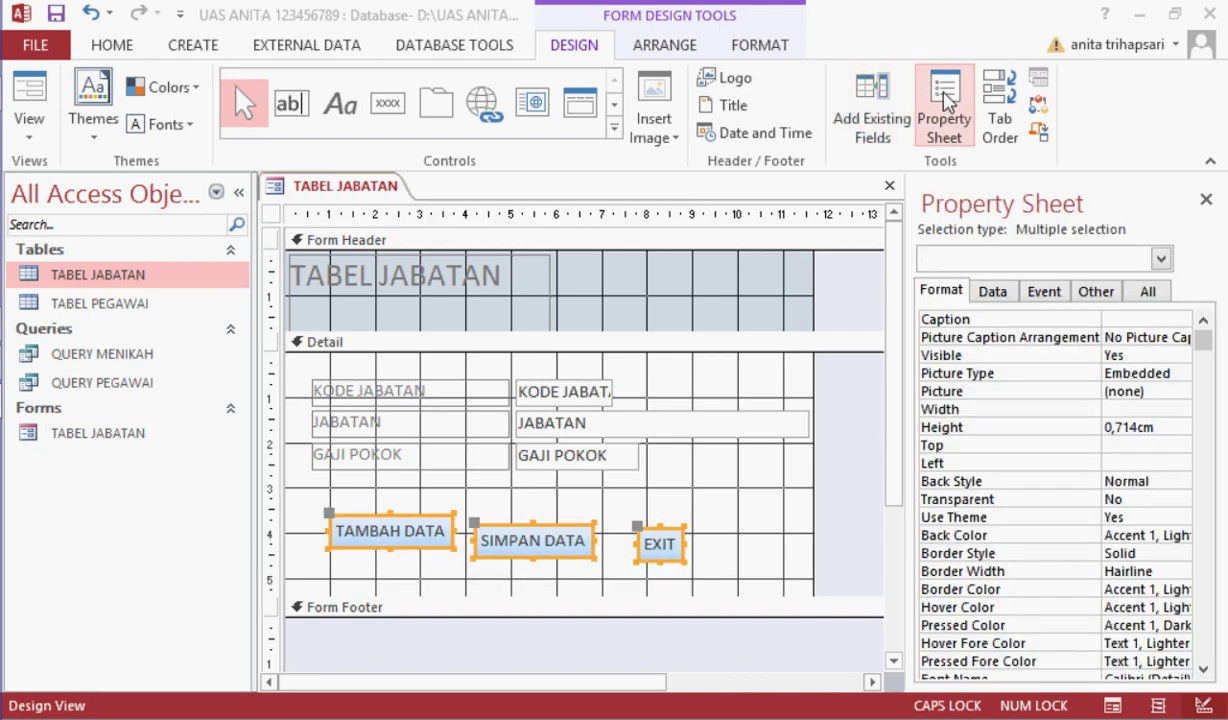
{"action": "left_click", "coordinate": [1121, 409]}
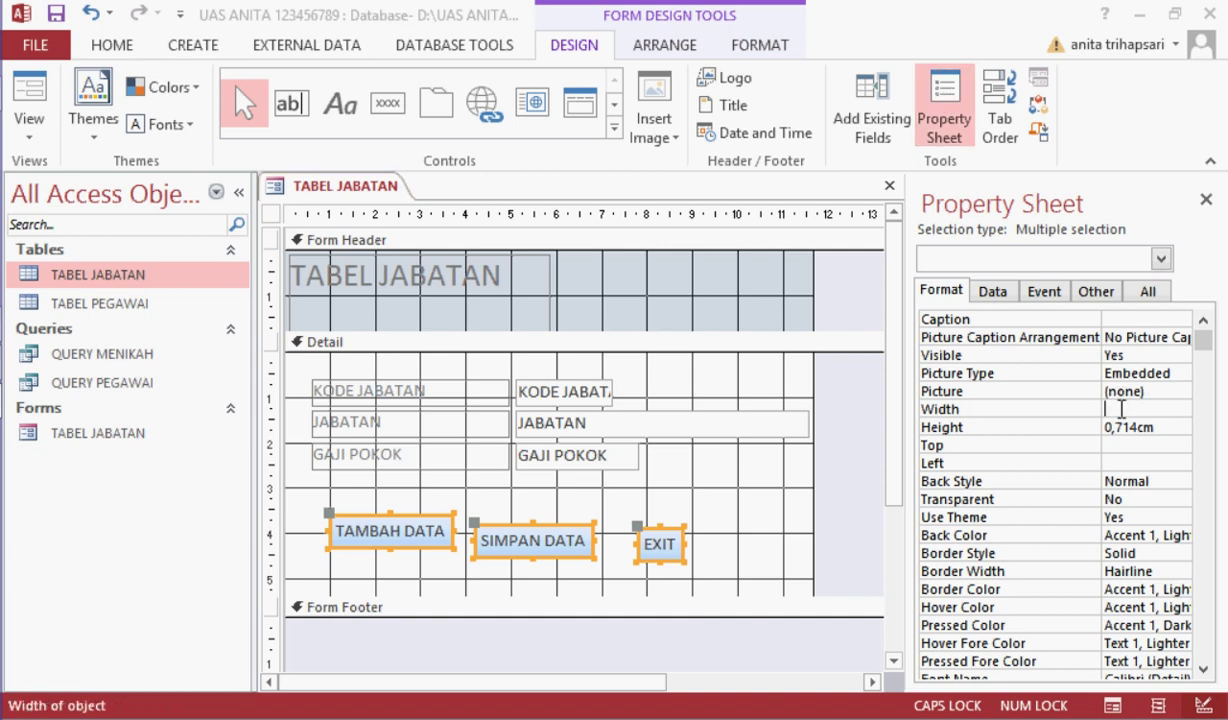
{"action": "type", "text": "3"}
{"action": "key", "text": "Return"}
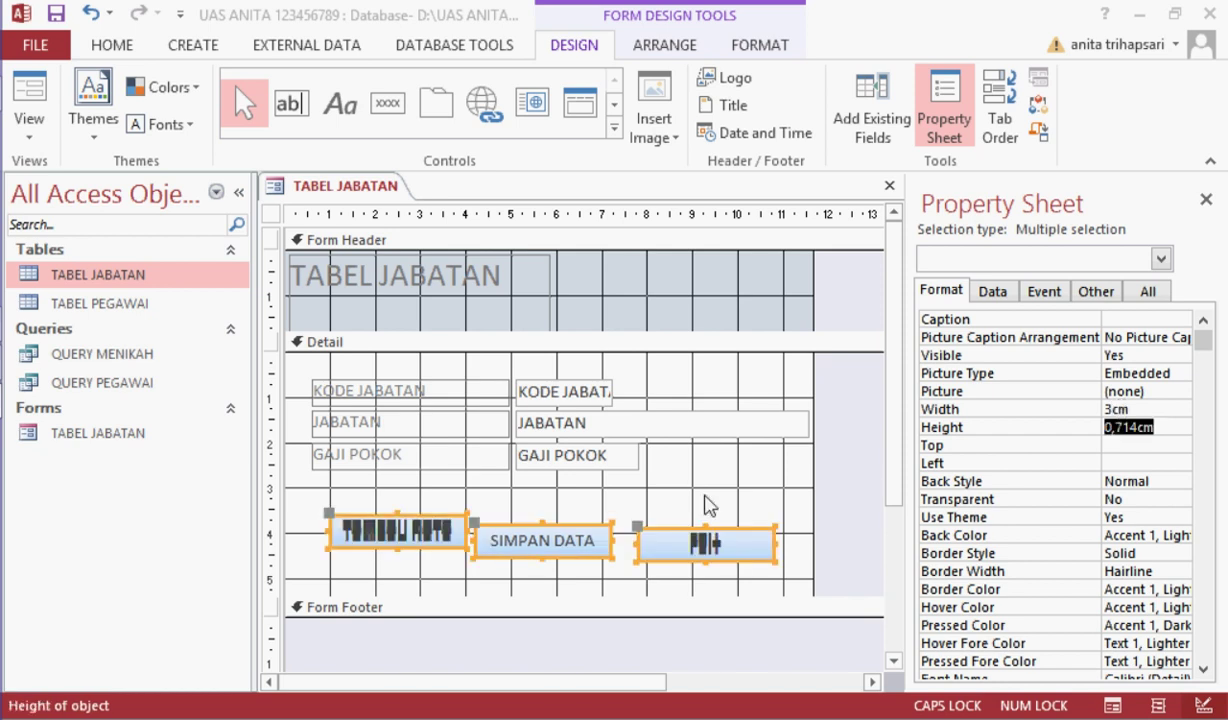
Step: Shift SIMPAN DATA slightly away from TAMBAH DATA and move EXIT level with it, about 8 cm from the form's left edge
{"action": "left_click", "coordinate": [603, 518]}
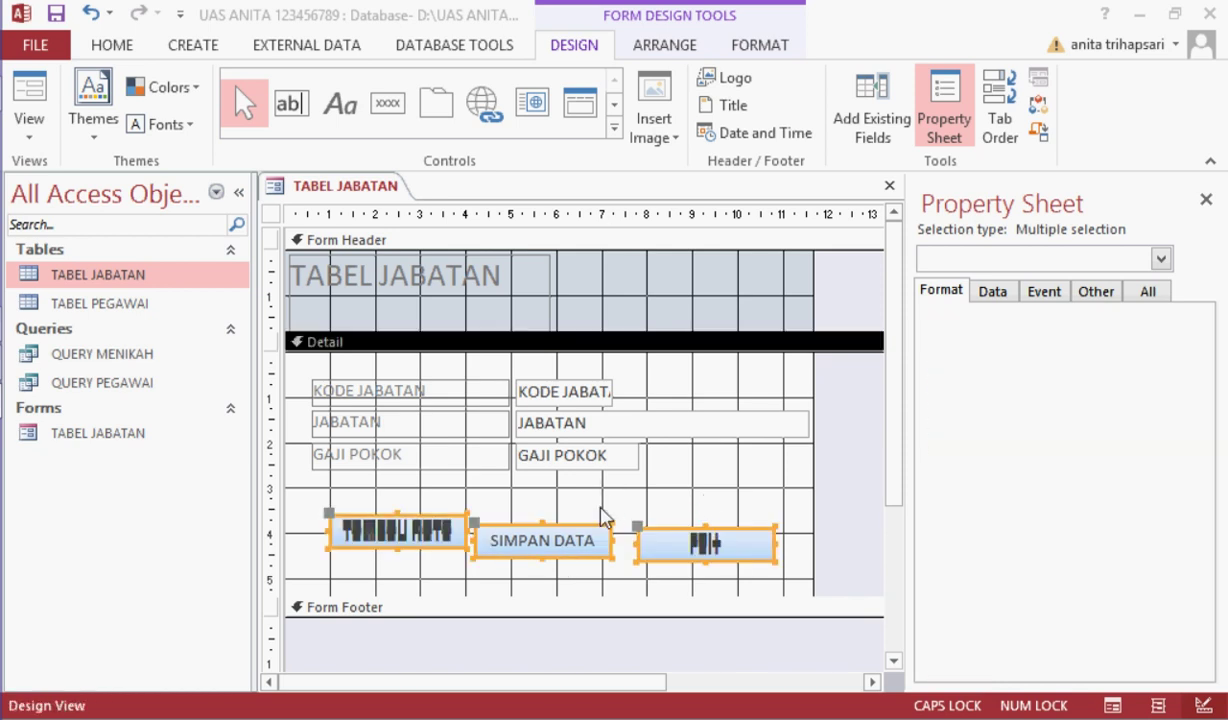
{"action": "left_click", "coordinate": [537, 558]}
{"action": "left_click", "coordinate": [545, 556]}
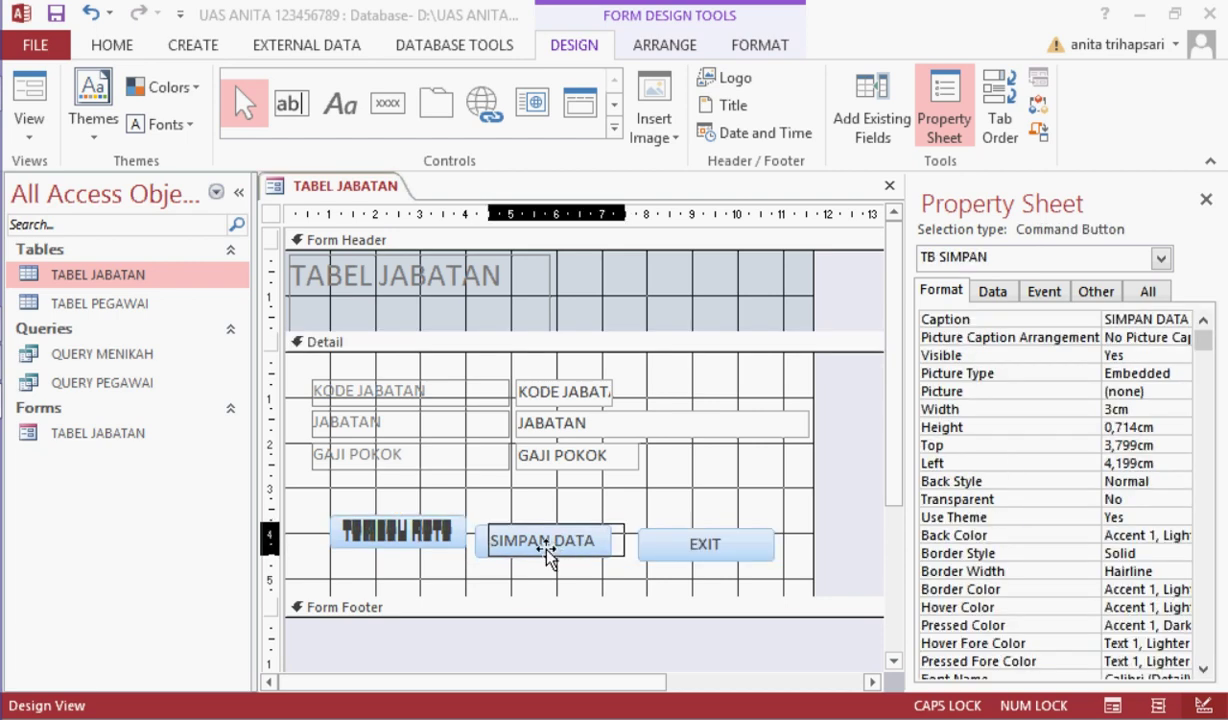
{"action": "left_click", "coordinate": [668, 549], "text": "shift"}
{"action": "left_click", "coordinate": [672, 553]}
{"action": "left_click_drag", "start_coordinate": [672, 553], "coordinate": [680, 549]}
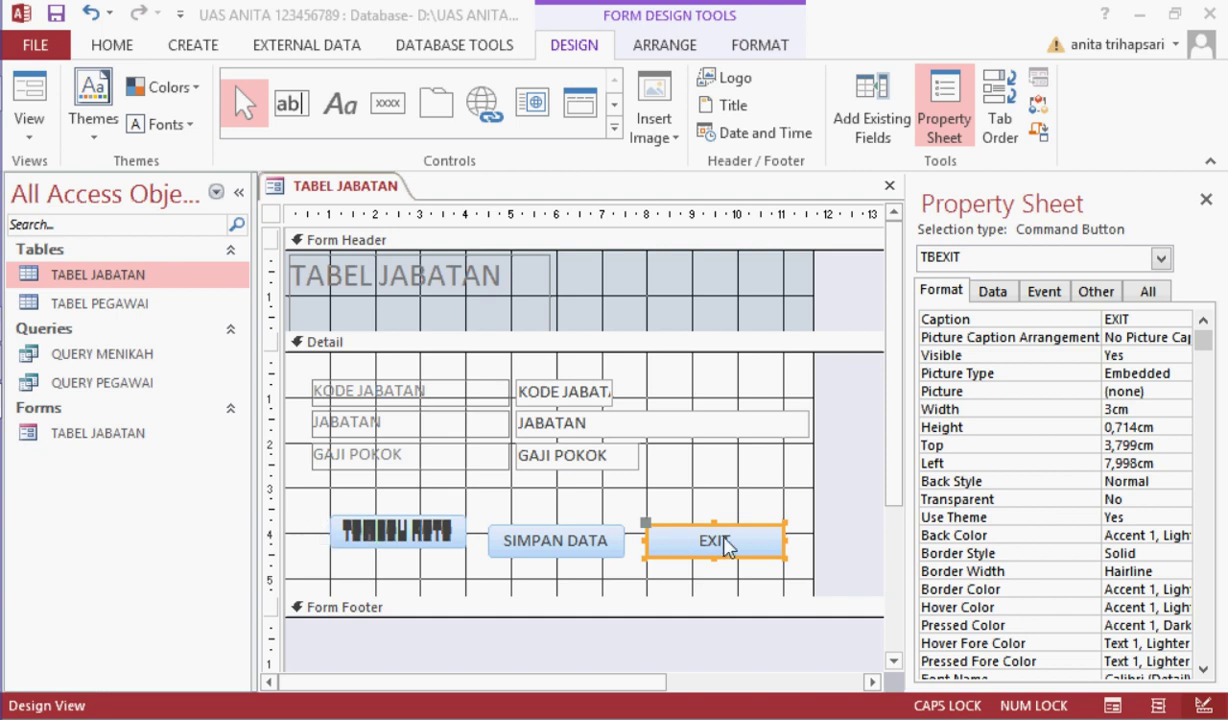
Step: Align all three command buttons in one row by setting their top position to 4 cm
{"action": "left_click", "coordinate": [805, 553]}
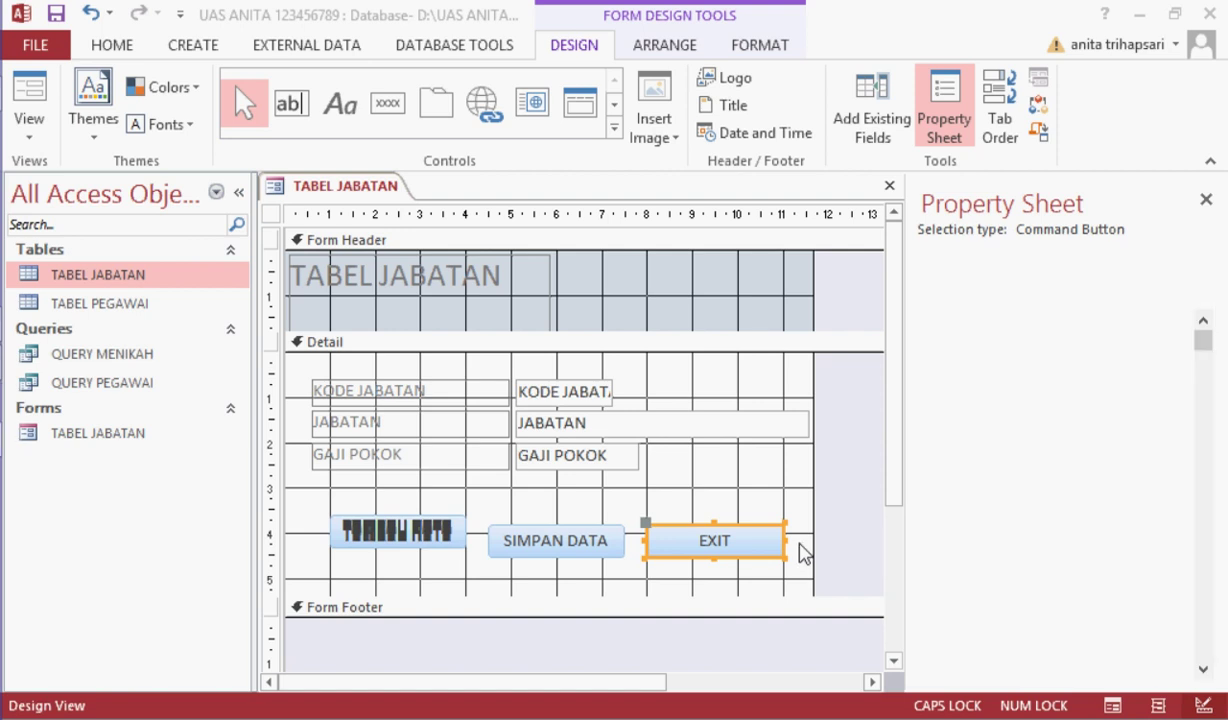
{"action": "left_click_drag", "start_coordinate": [805, 553], "coordinate": [300, 549]}
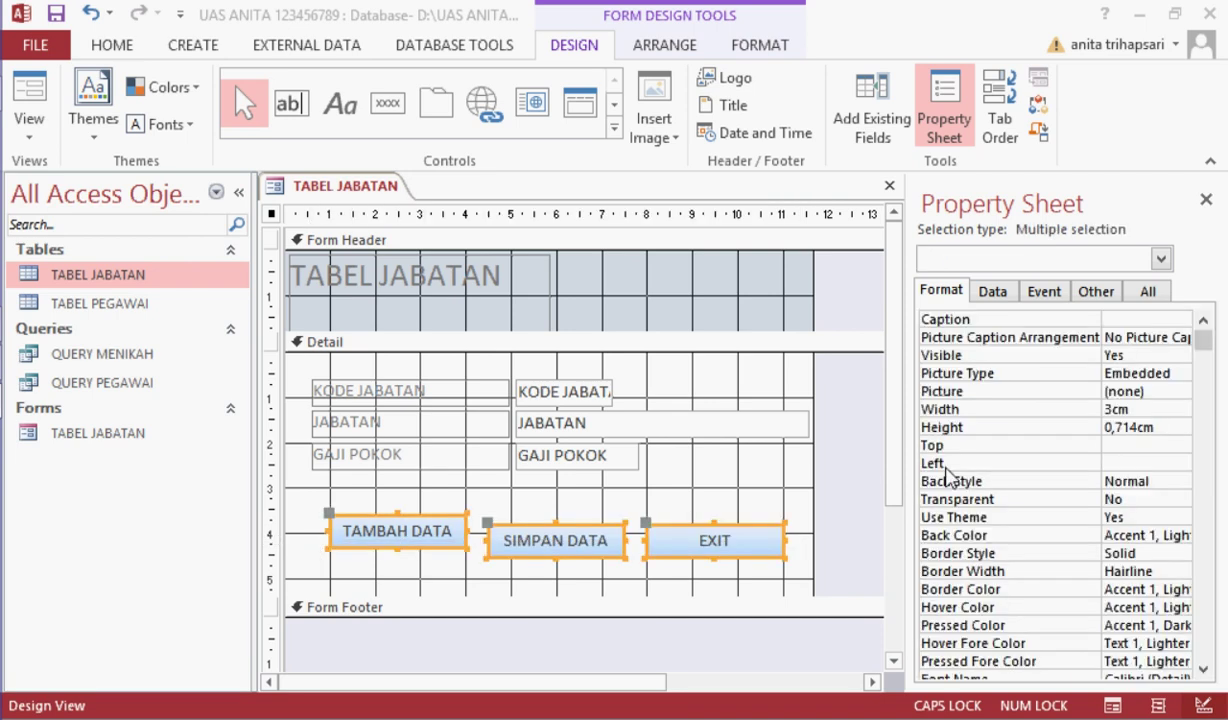
{"action": "left_click", "coordinate": [1134, 443]}
{"action": "type", "text": "4"}
{"action": "key", "text": "Return"}
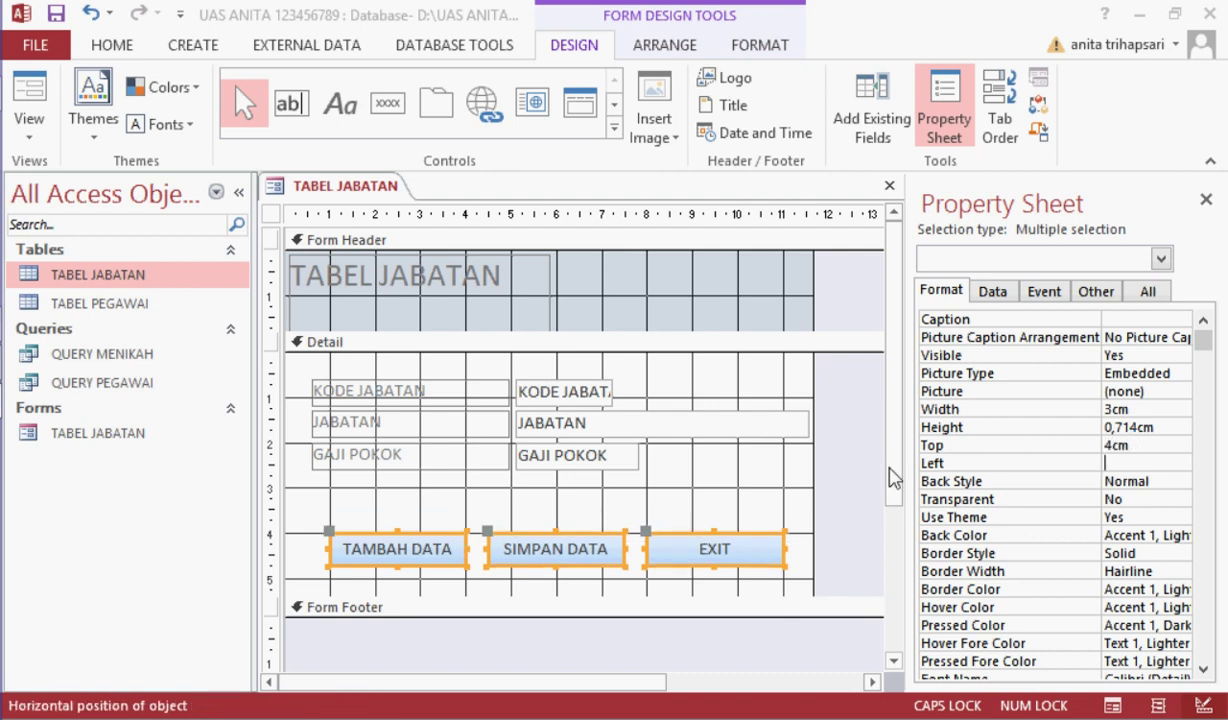
{"action": "left_click", "coordinate": [720, 491]}
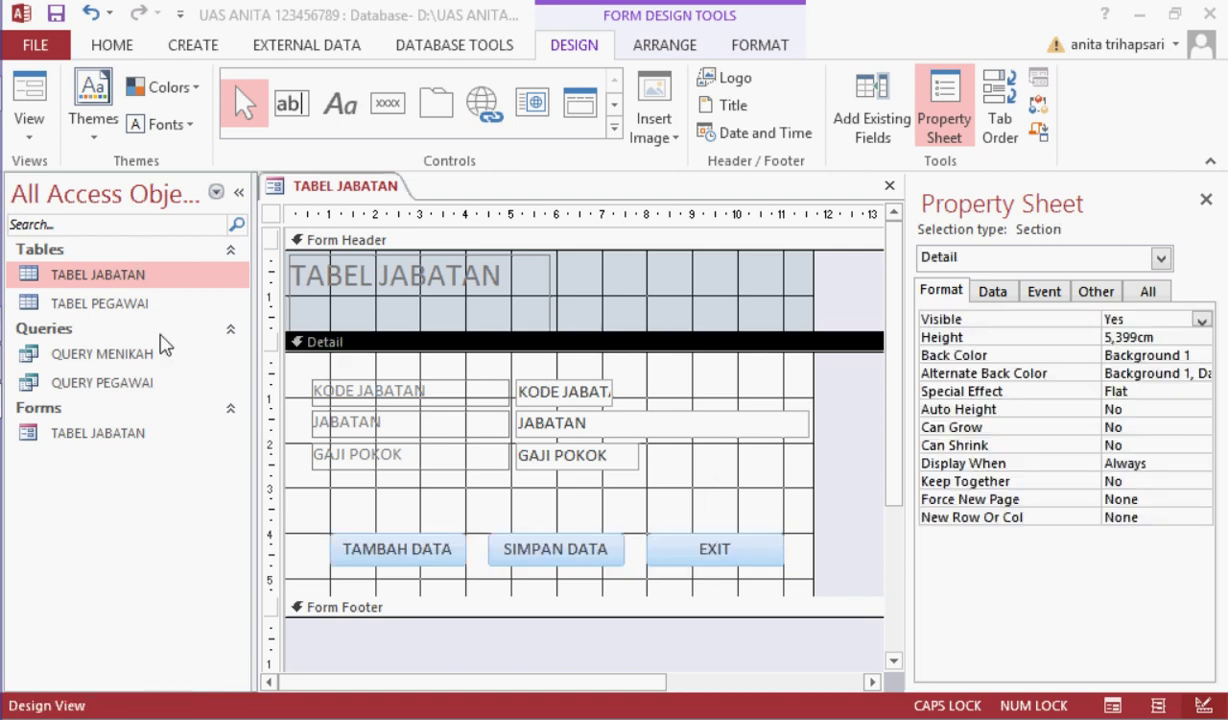
Step: Copy the three command buttons to the clipboard and close the TABEL JABATAN form
{"action": "left_click_drag", "start_coordinate": [312, 567], "coordinate": [828, 568]}
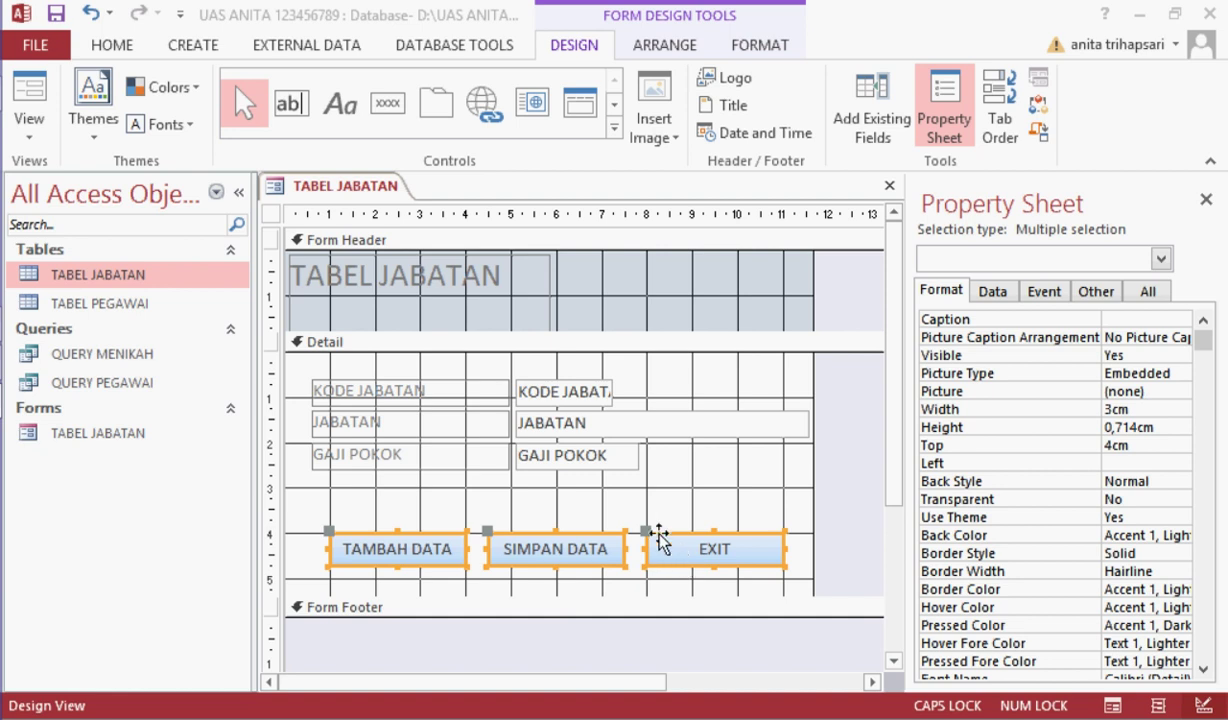
{"action": "left_click", "coordinate": [112, 45]}
{"action": "left_click", "coordinate": [156, 107]}
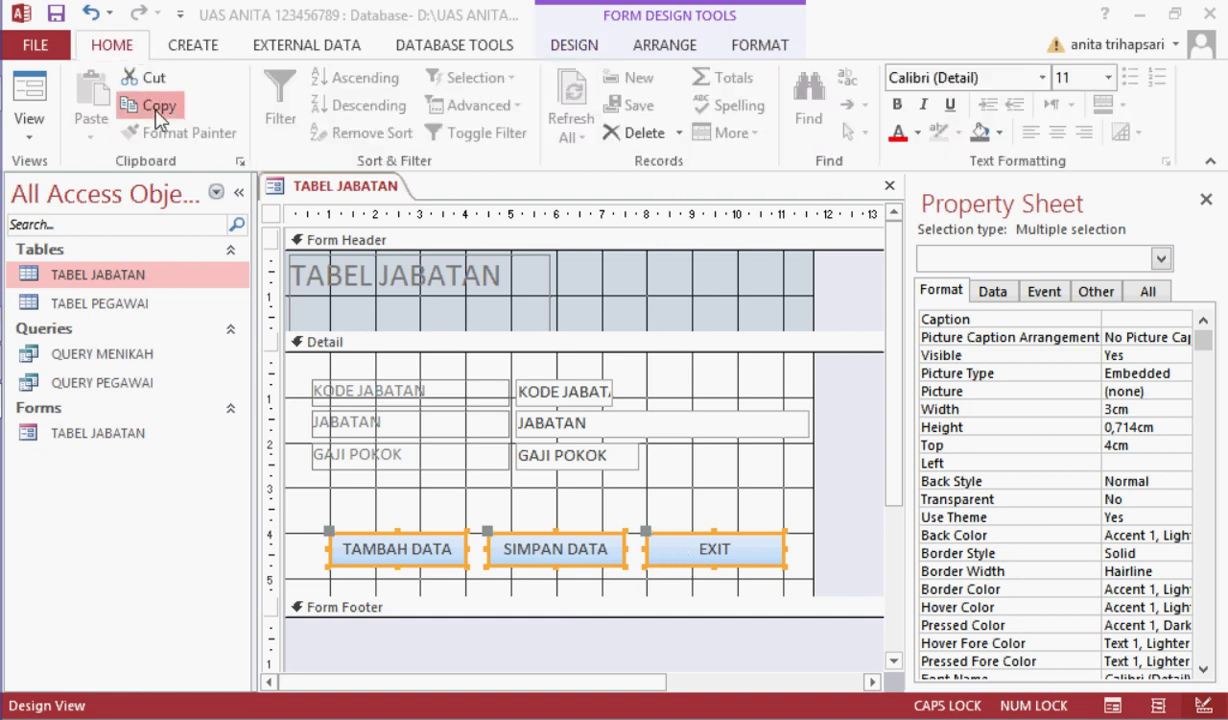
{"action": "left_click", "coordinate": [596, 323]}
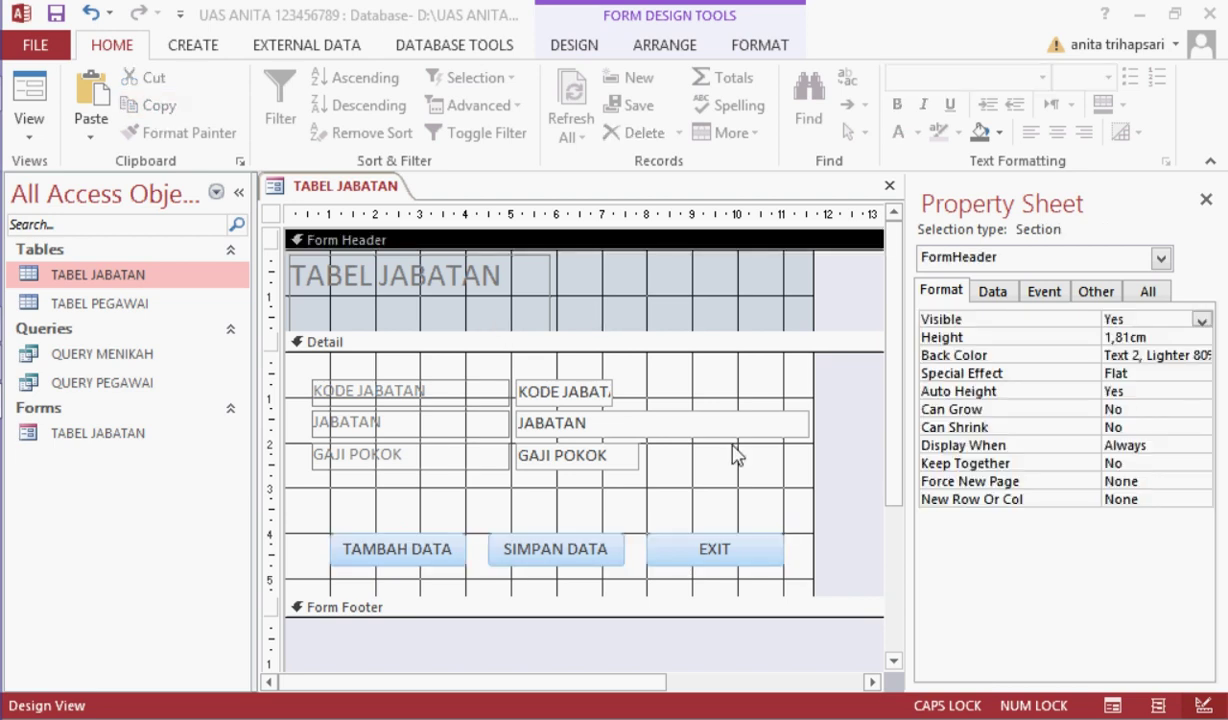
{"action": "left_click", "coordinate": [890, 189]}
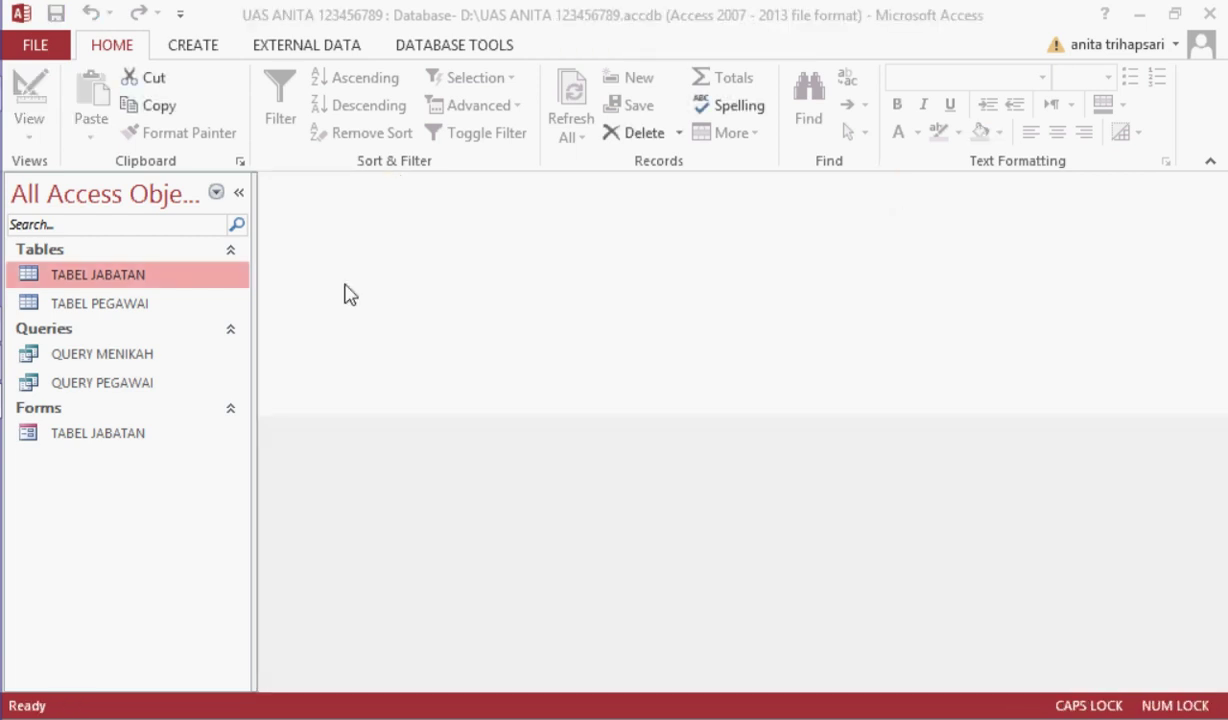
Step: Create a columnar form titled TABEL PEGAWAI with all fields of the TABEL PEGAWAI table and show it in Design View
{"action": "left_click", "coordinate": [62, 302]}
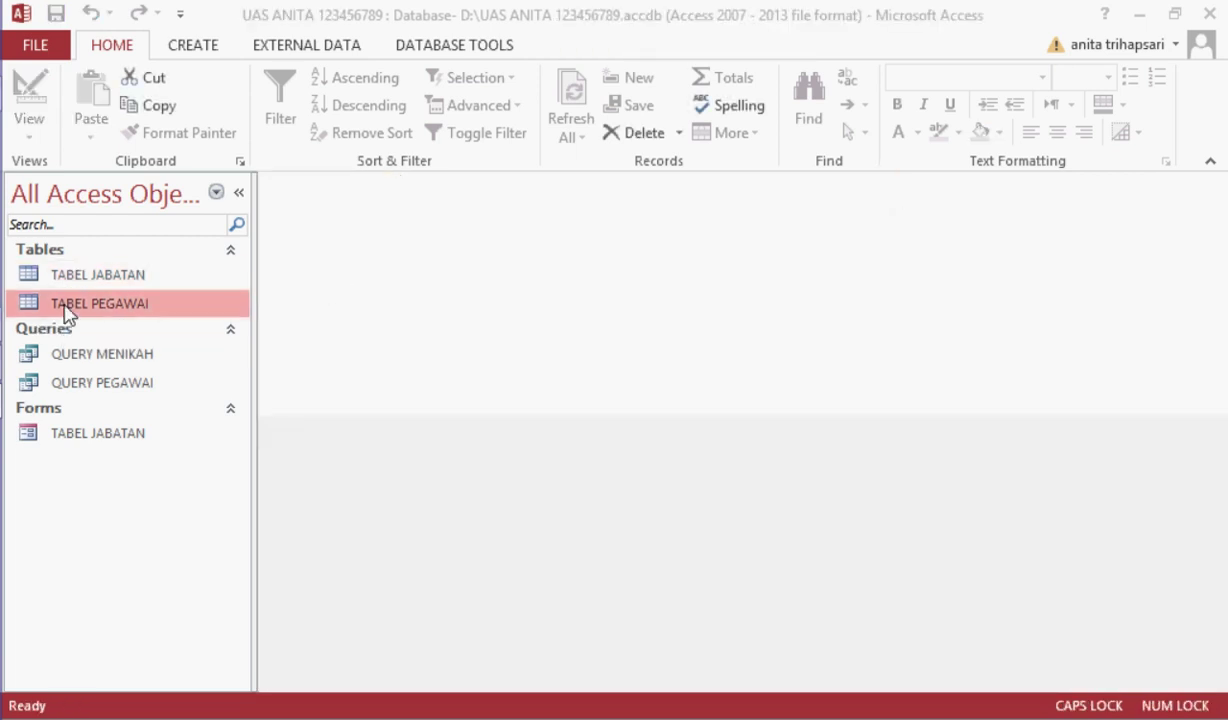
{"action": "left_click", "coordinate": [193, 45]}
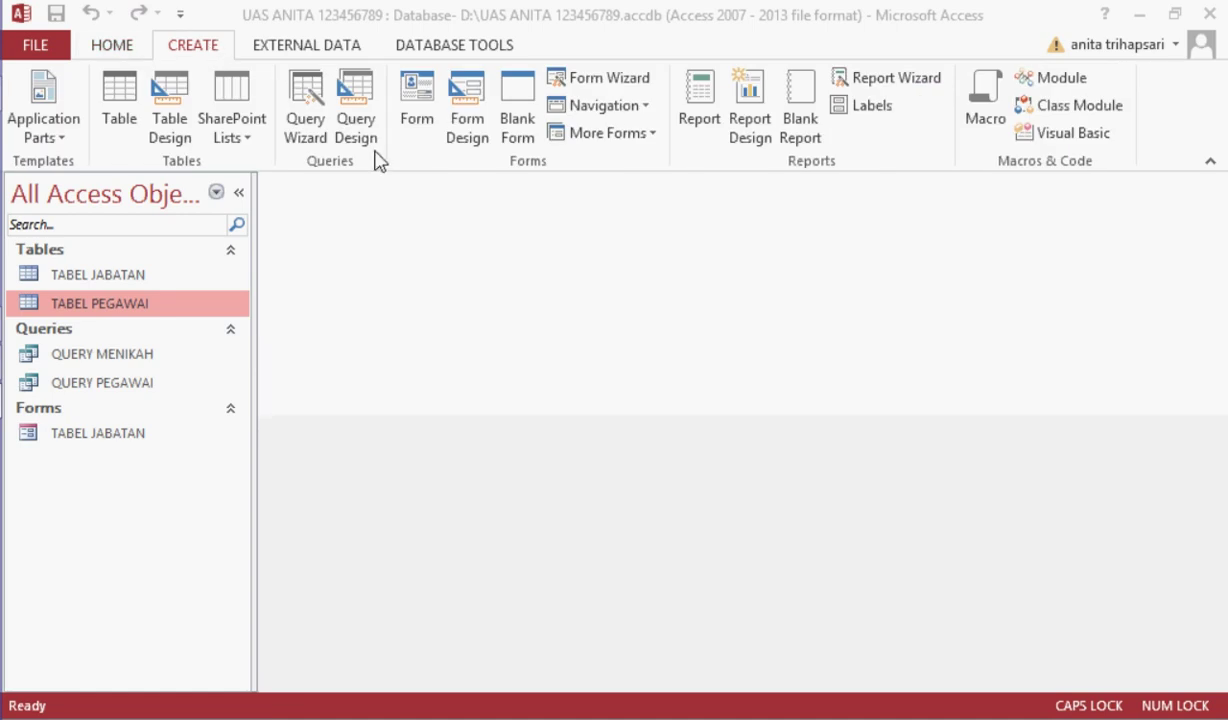
{"action": "left_click", "coordinate": [600, 80]}
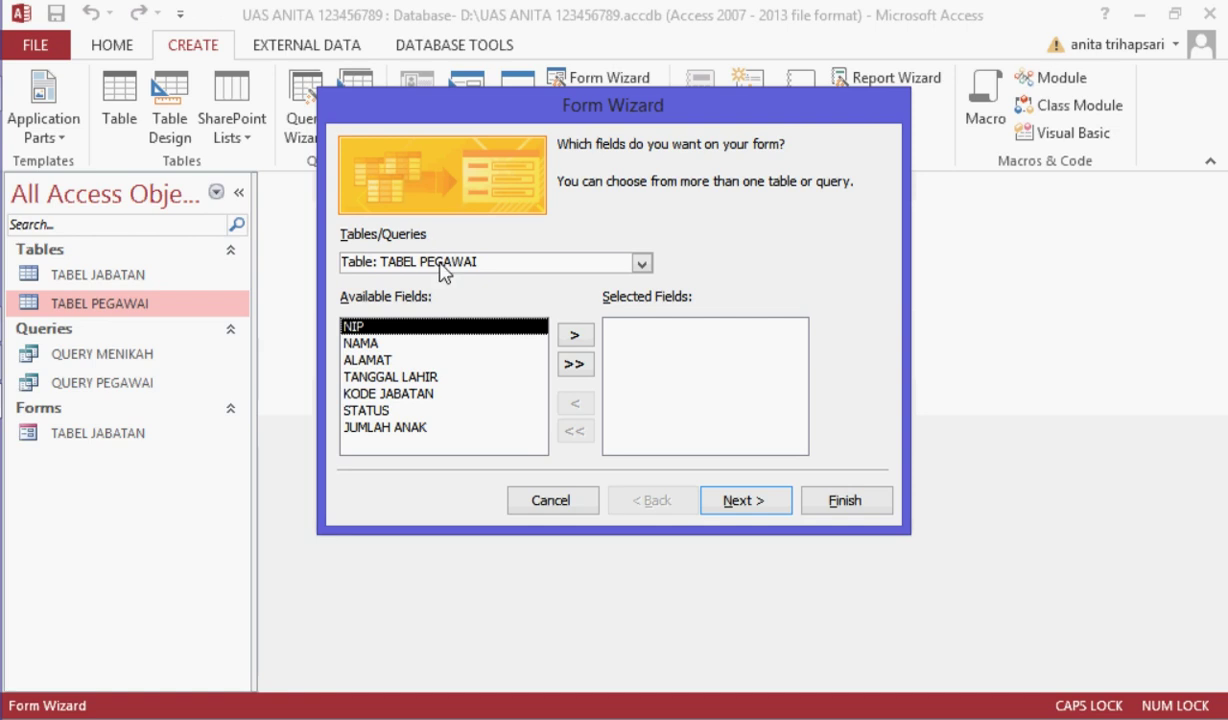
{"action": "left_click", "coordinate": [574, 364]}
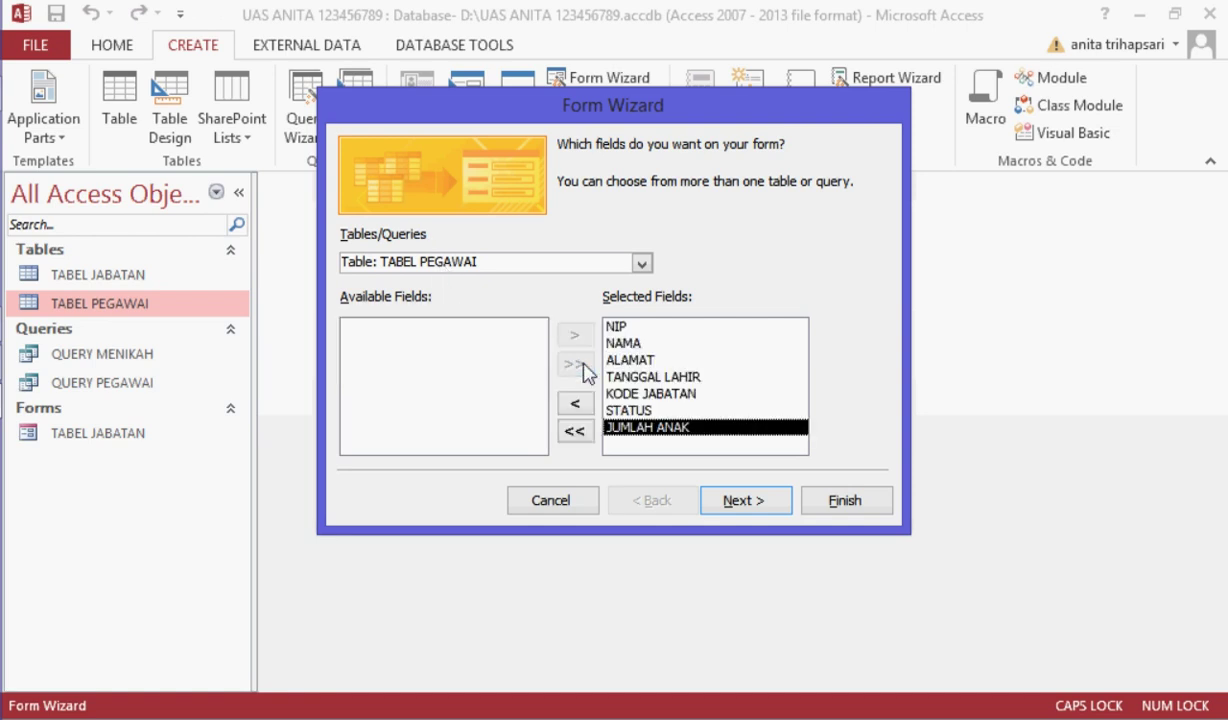
{"action": "left_click", "coordinate": [779, 507]}
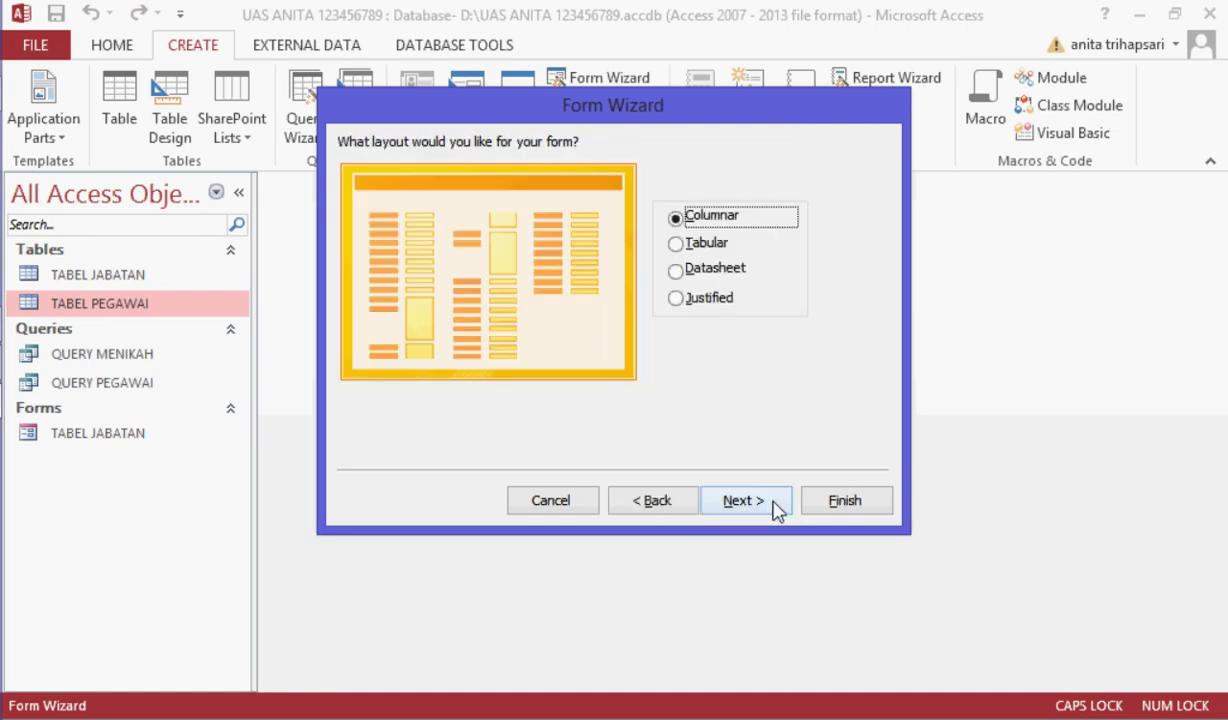
{"action": "left_click", "coordinate": [777, 507]}
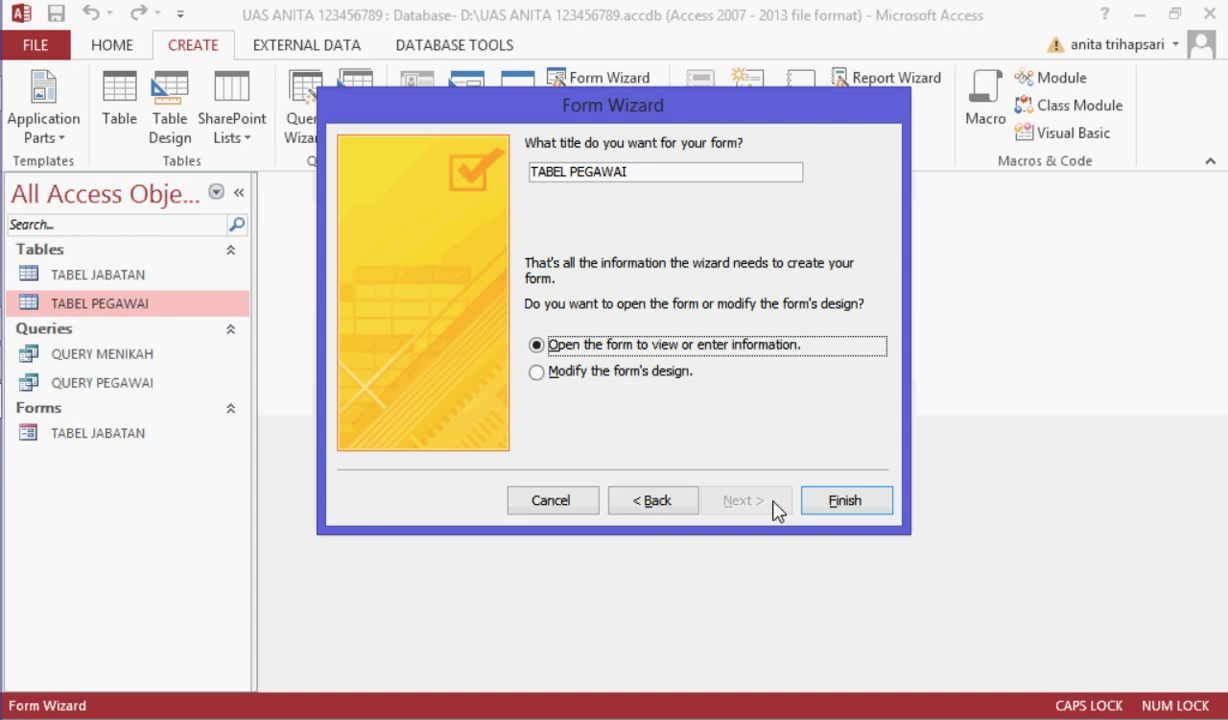
{"action": "left_click", "coordinate": [845, 502]}
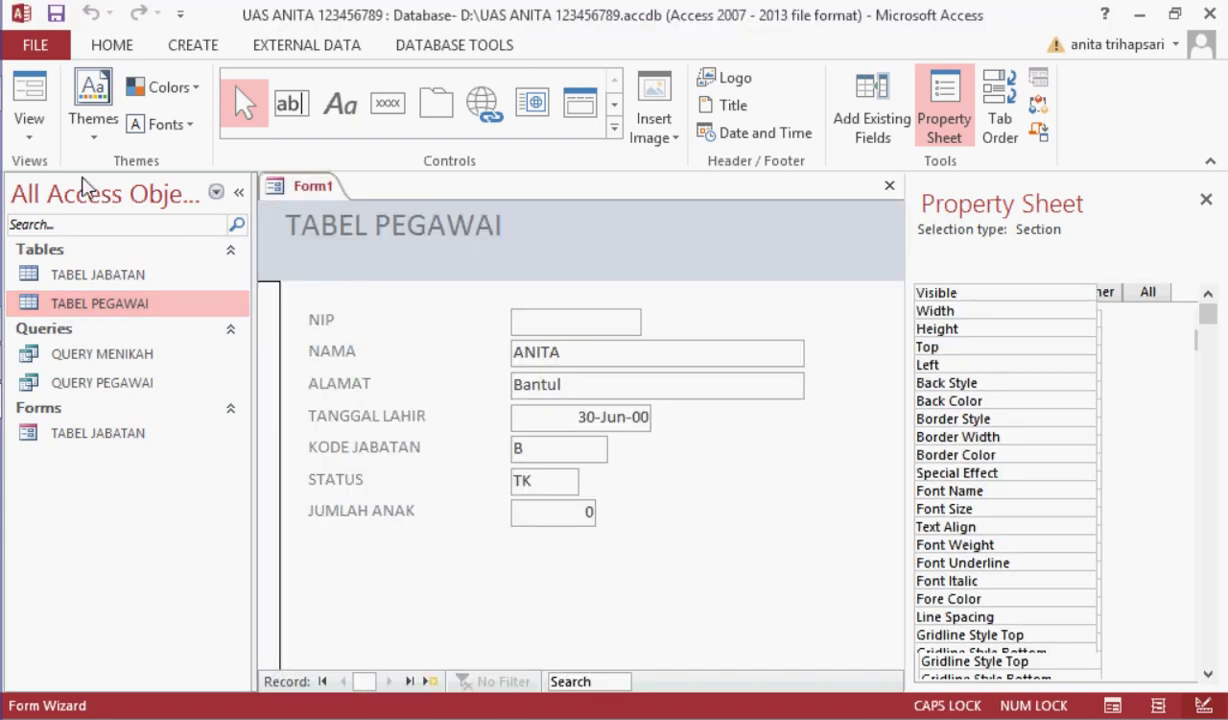
{"action": "left_click", "coordinate": [36, 137]}
{"action": "left_click", "coordinate": [84, 284]}
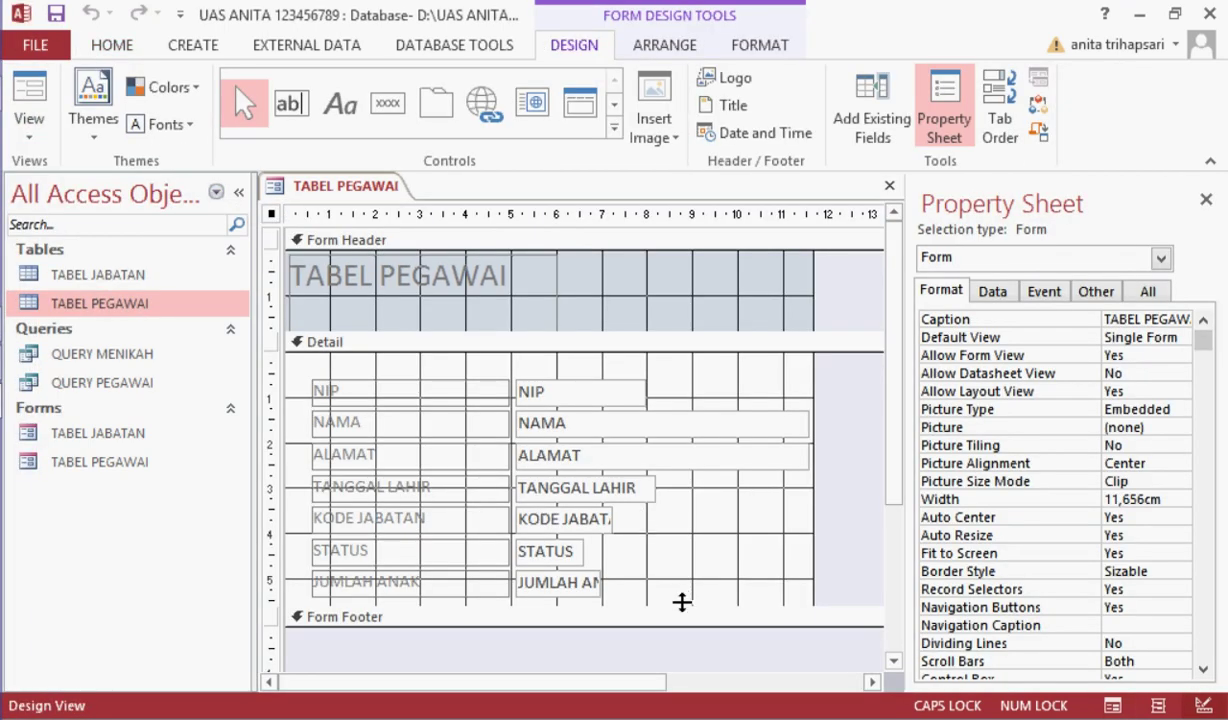
Step: Extend the Detail section to about 7 cm, paste the three command buttons below JUMLAH ANAK at about 6 cm, and close the form
{"action": "left_click_drag", "start_coordinate": [685, 608], "coordinate": [690, 665]}
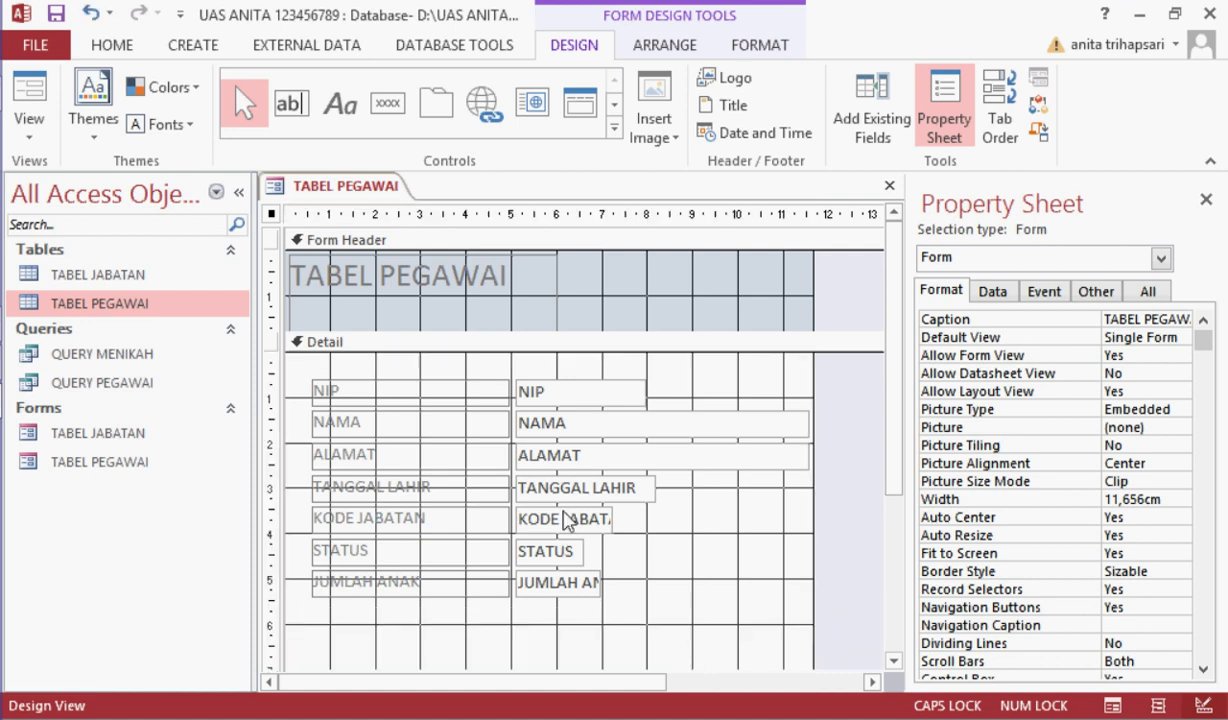
{"action": "key", "text": "ctrl+v"}
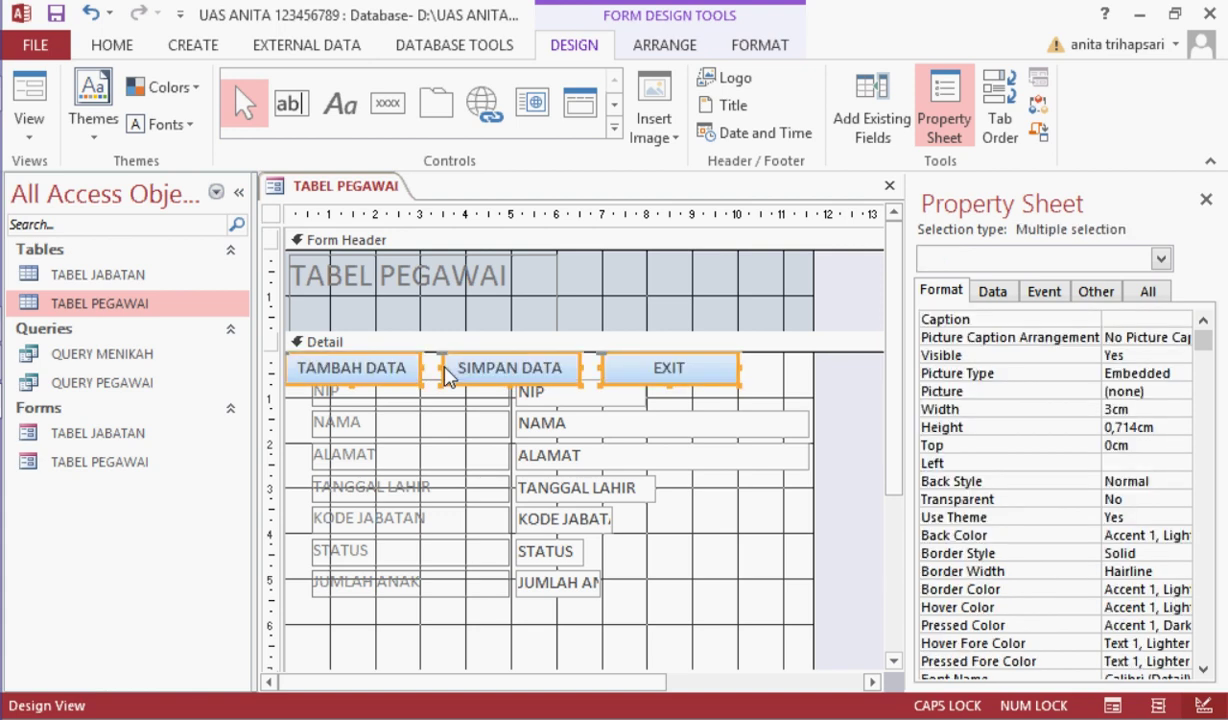
{"action": "left_click_drag", "start_coordinate": [635, 372], "coordinate": [667, 650]}
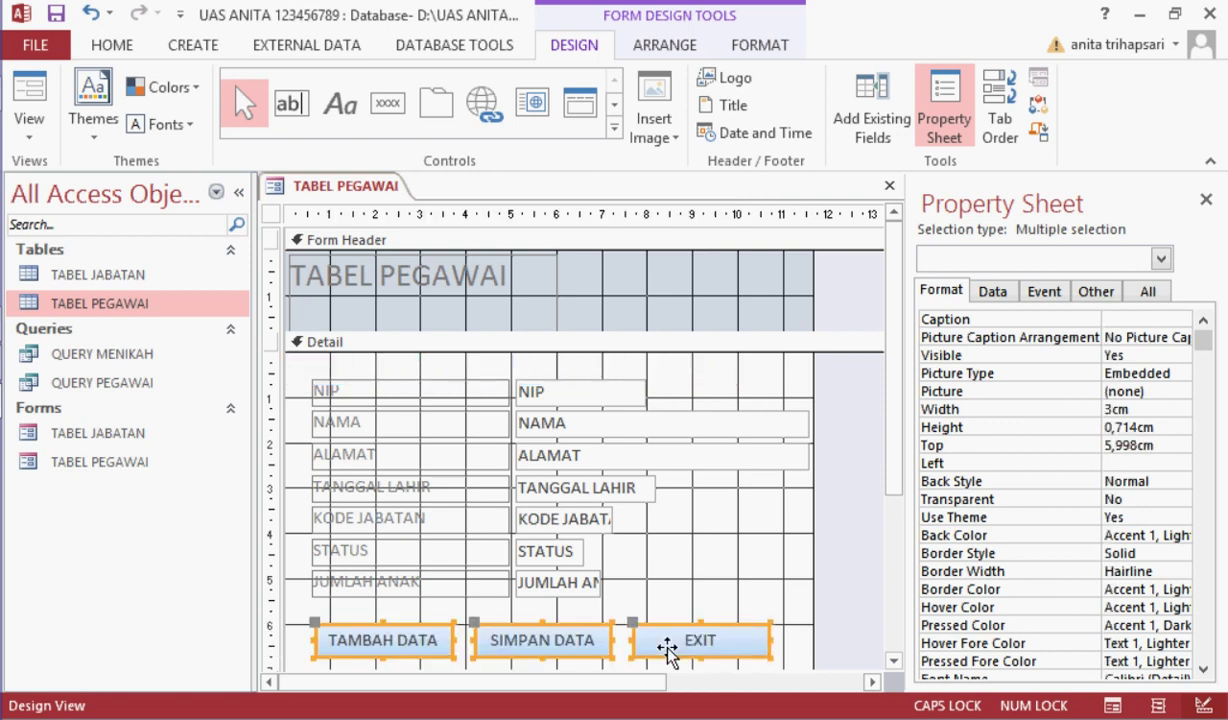
{"action": "left_click", "coordinate": [764, 573]}
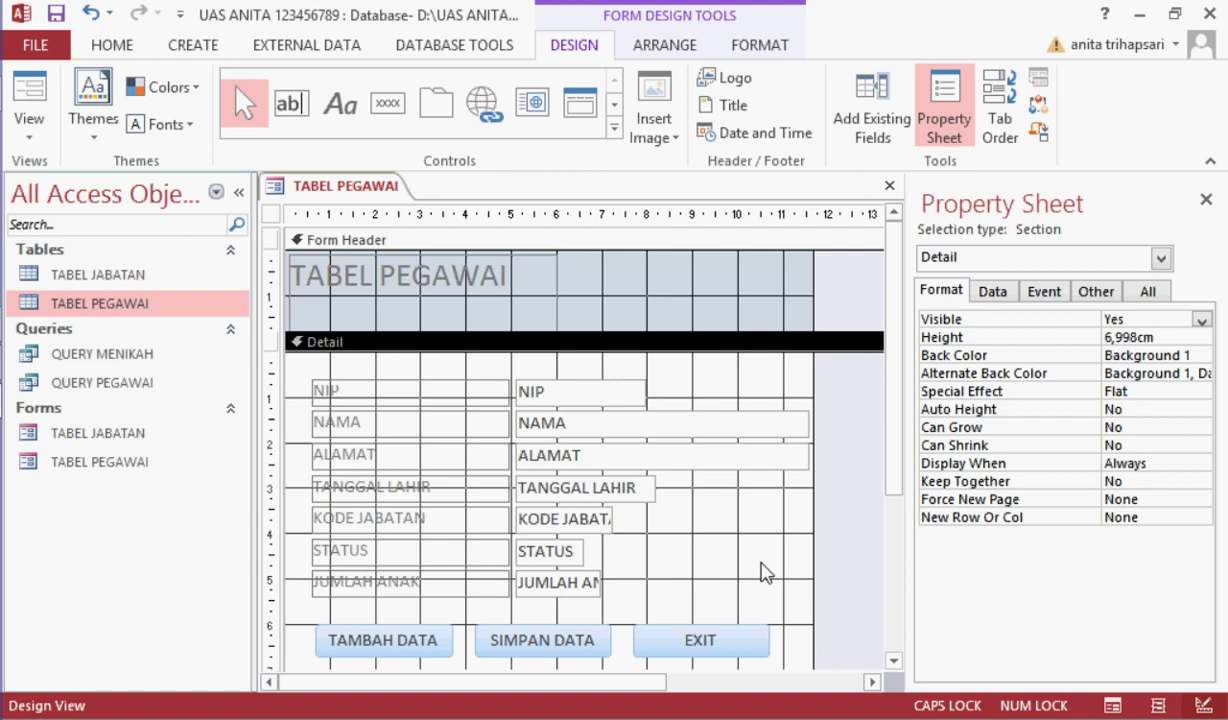
{"action": "left_click", "coordinate": [890, 188]}
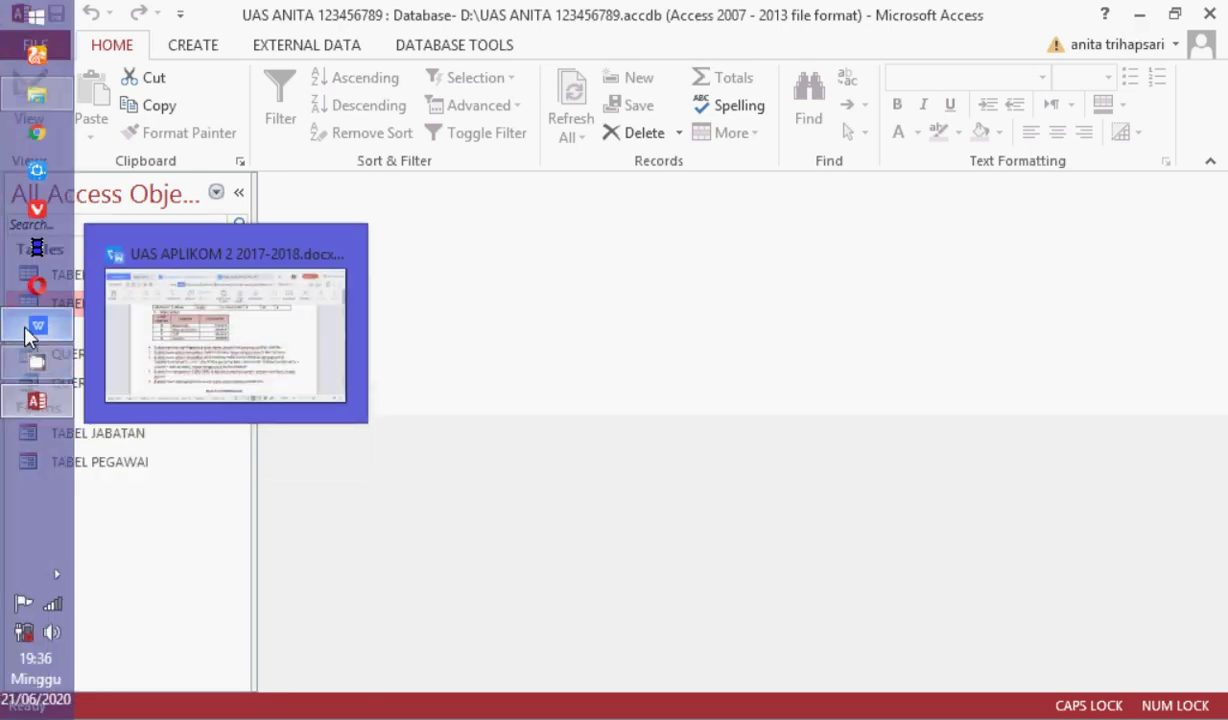
Step: Switch to WPS Office to read the report task in UAS APLIKOM 2 2017-2018.docx, and return to Access to select QUERY PEGAWAI
{"action": "left_click", "coordinate": [28, 336]}
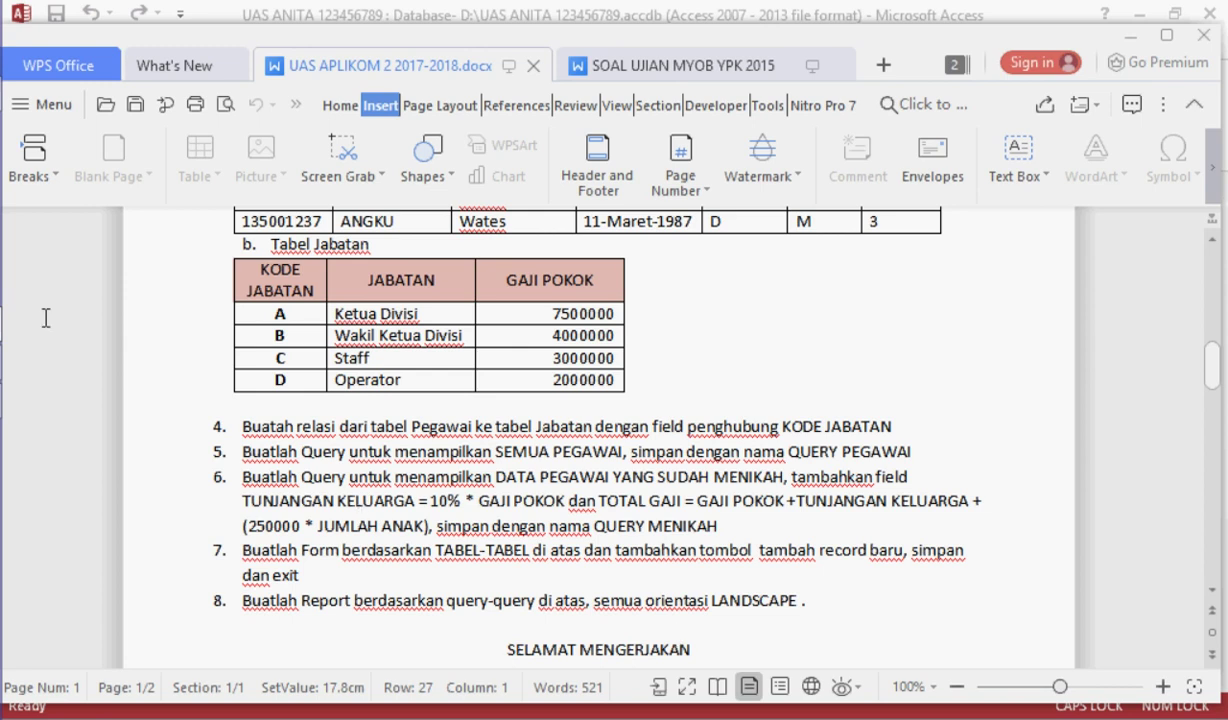
{"action": "key", "text": "alt+Tab"}
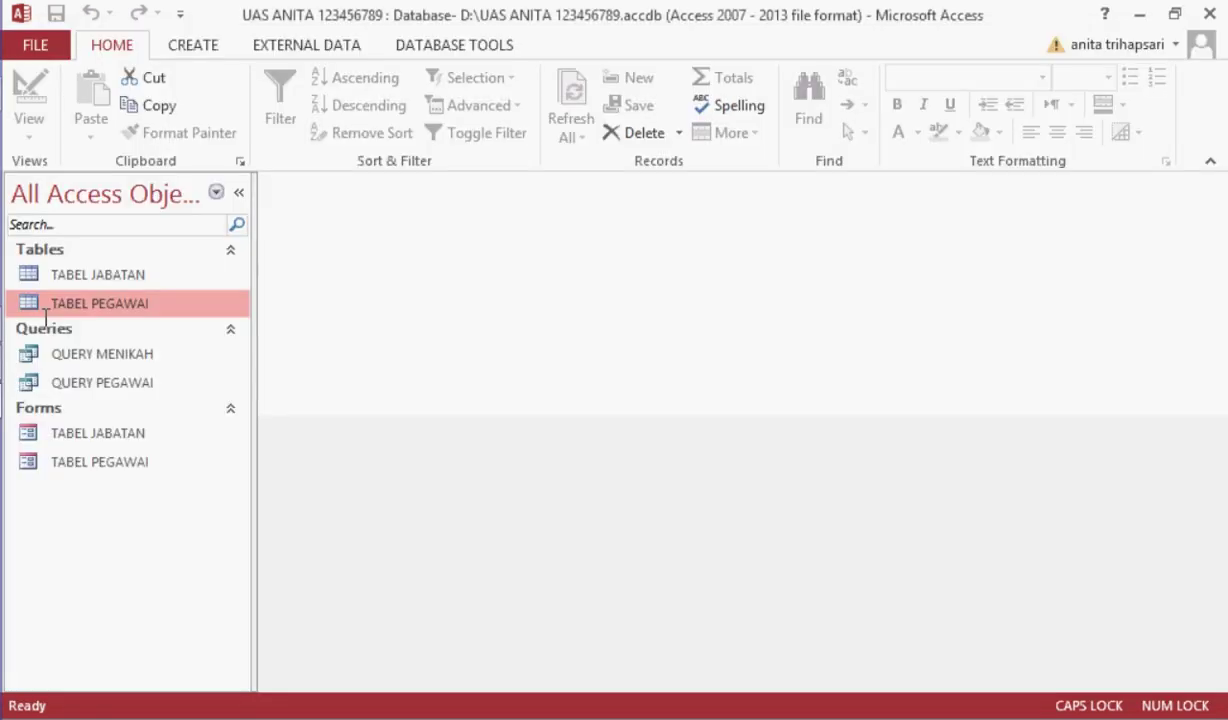
{"action": "left_click", "coordinate": [87, 362]}
{"action": "left_click", "coordinate": [90, 385]}
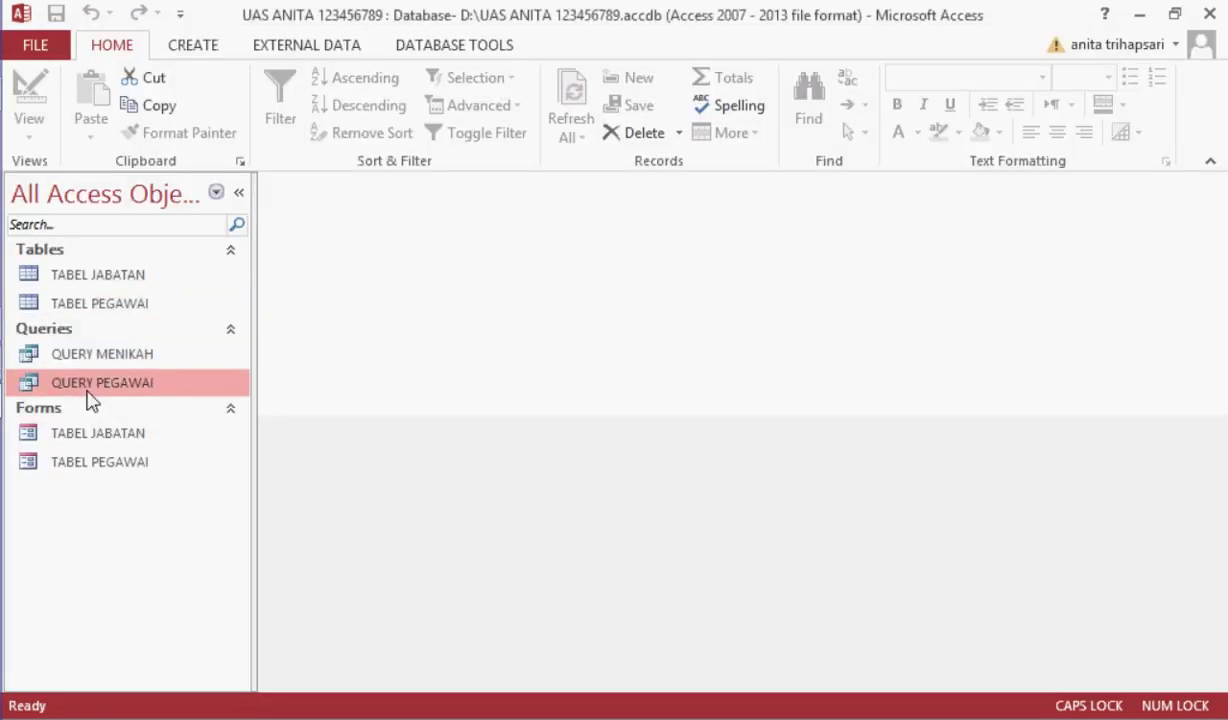
{"action": "left_click", "coordinate": [200, 46]}
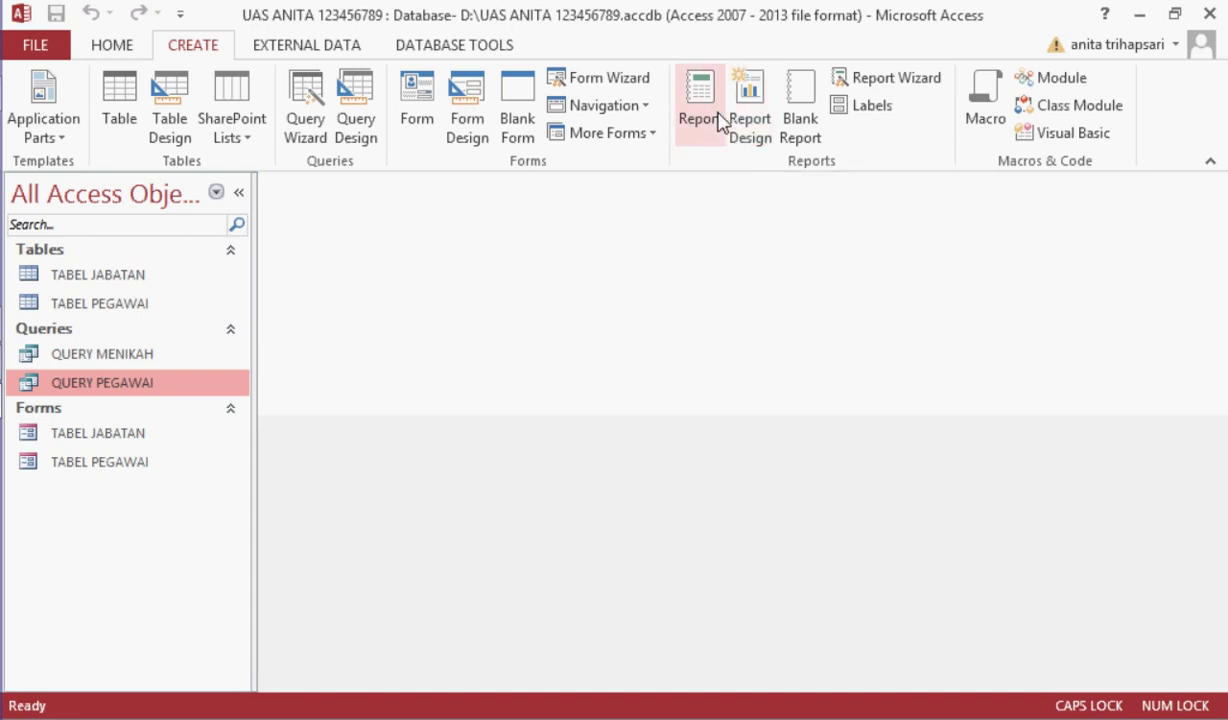
{"action": "left_click", "coordinate": [893, 80]}
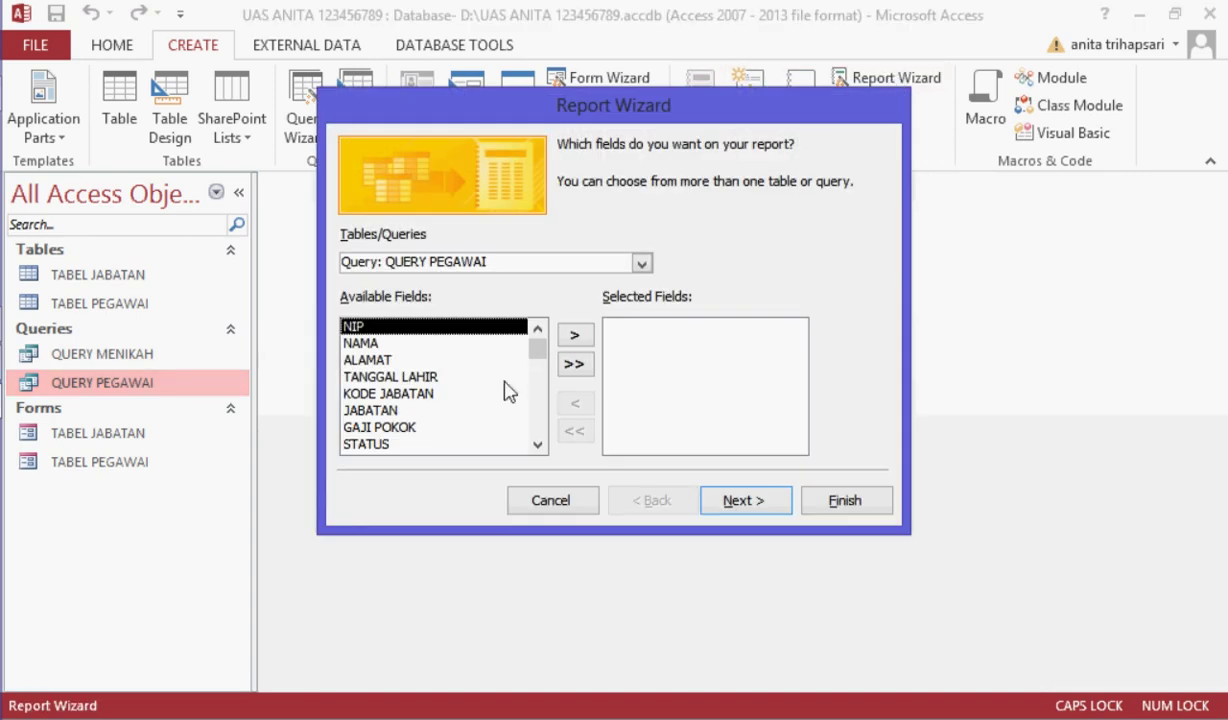
{"action": "left_click", "coordinate": [574, 365]}
{"action": "left_click", "coordinate": [740, 501]}
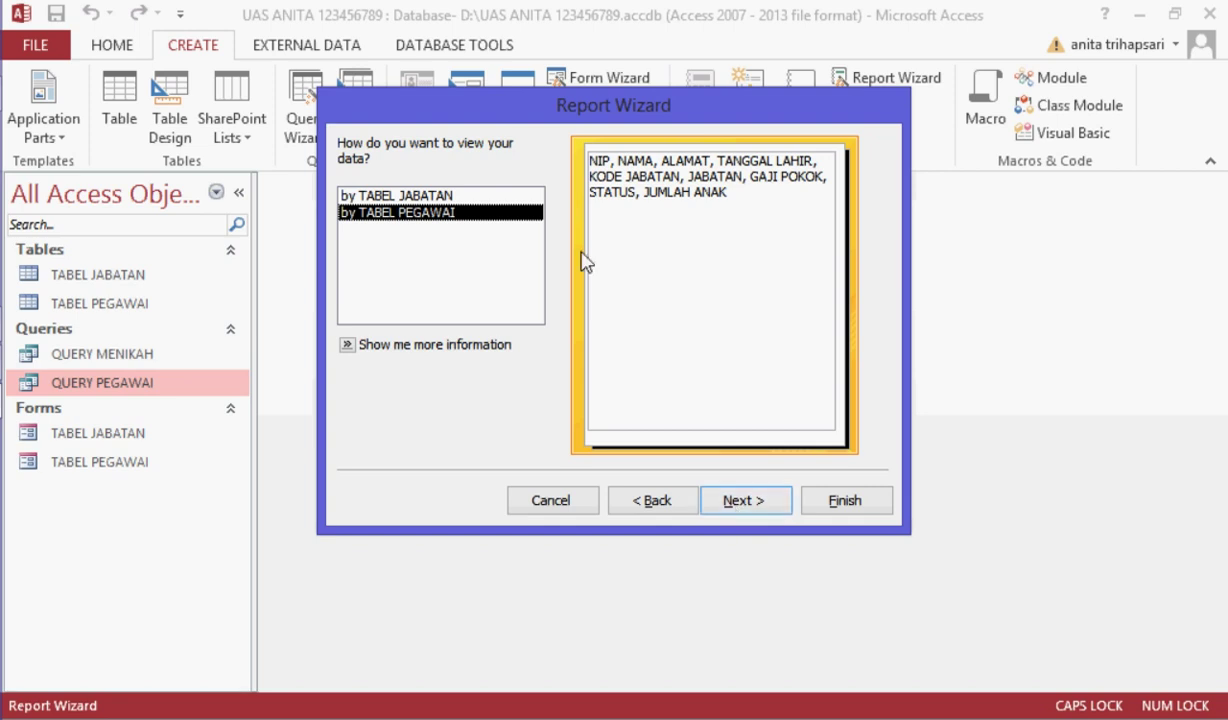
{"action": "left_click", "coordinate": [452, 197]}
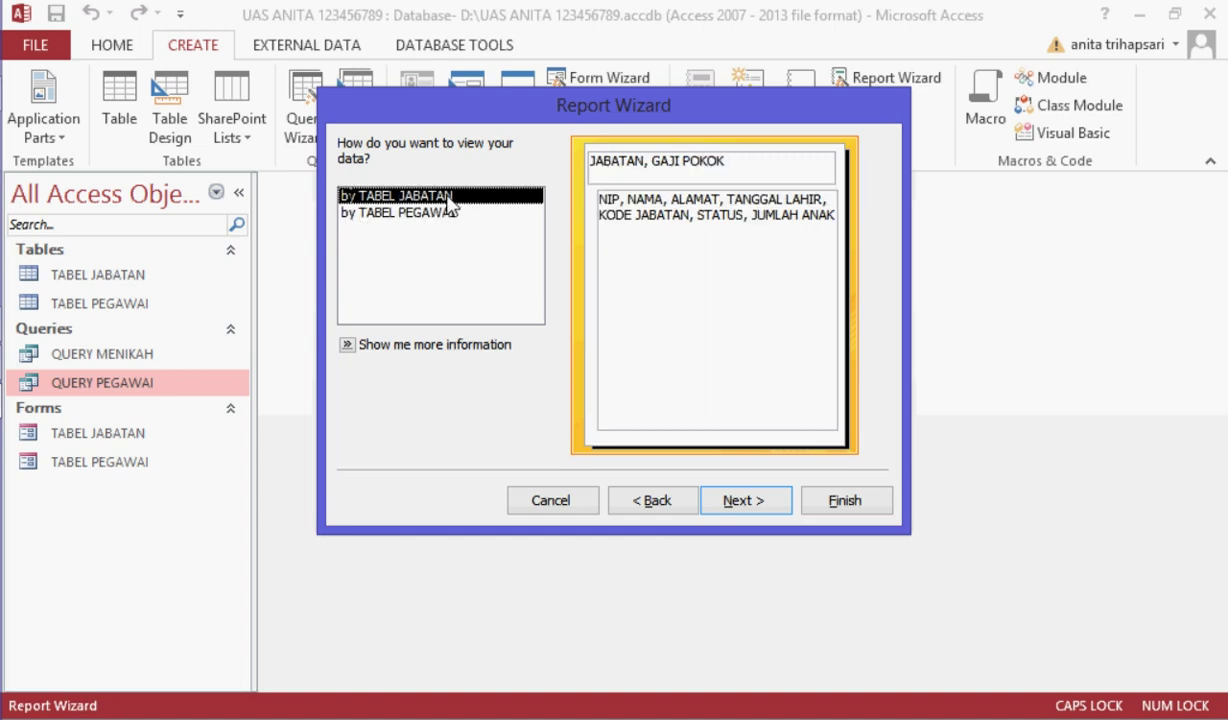
{"action": "left_click", "coordinate": [423, 216]}
{"action": "left_click", "coordinate": [756, 506]}
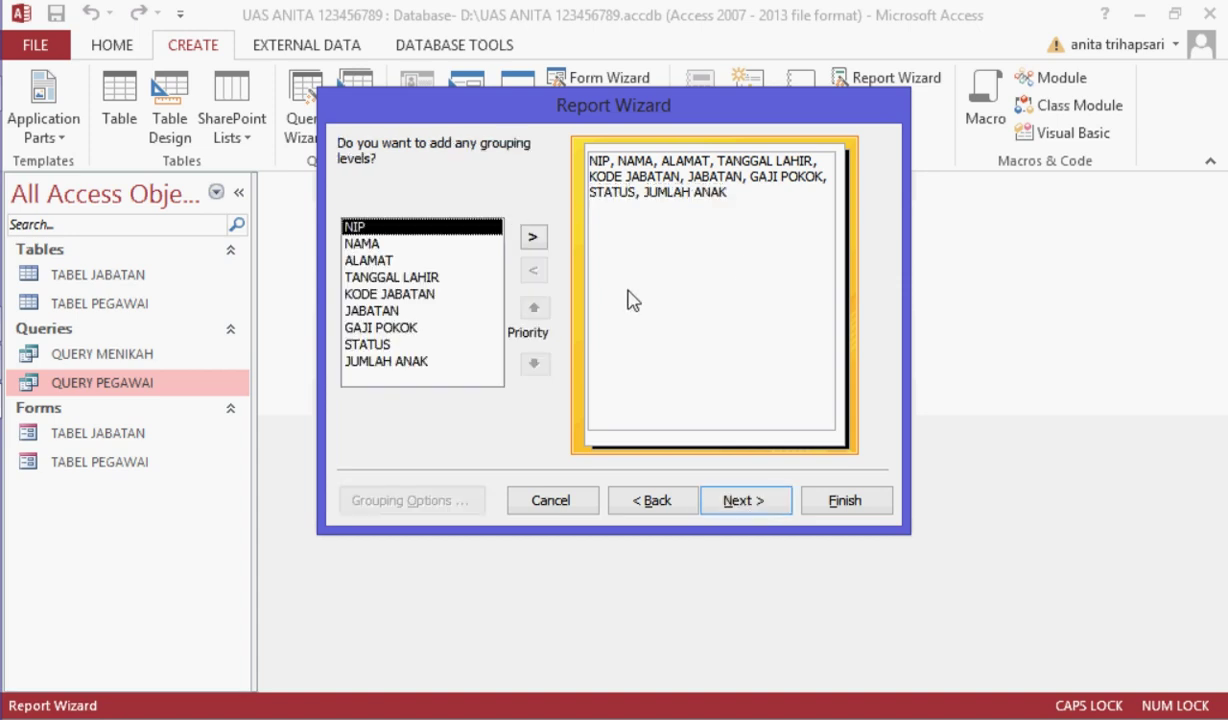
{"action": "left_click", "coordinate": [745, 501]}
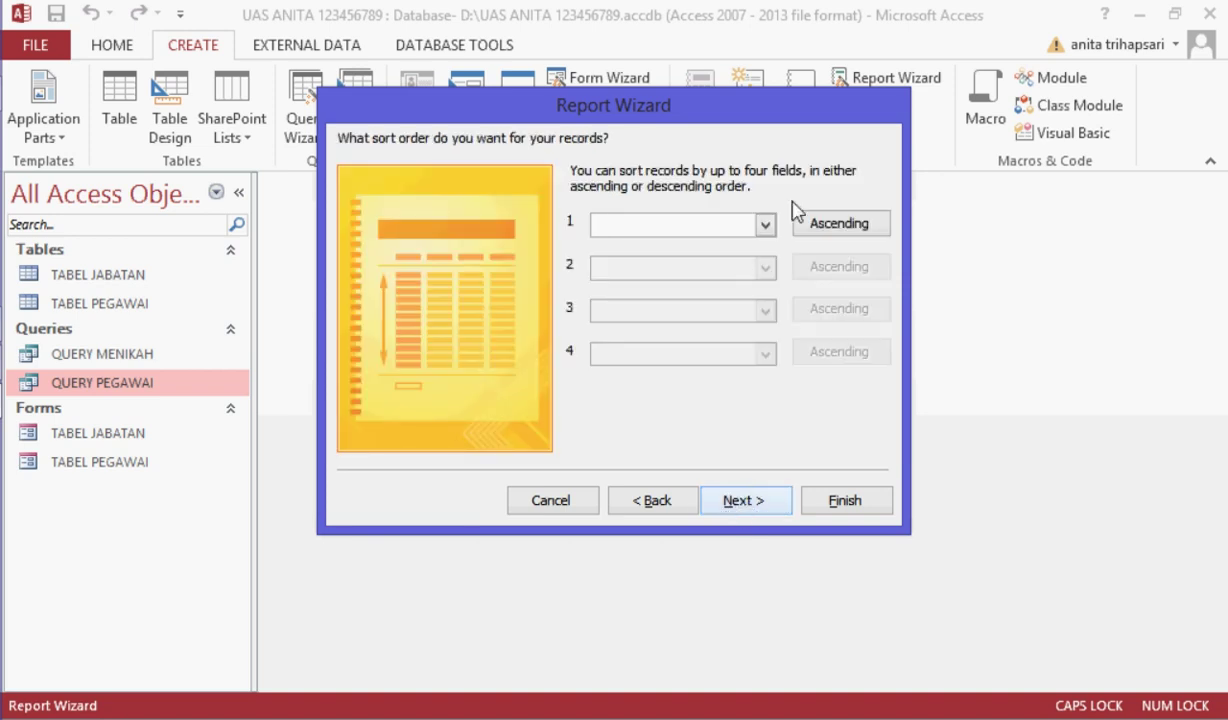
{"action": "left_click", "coordinate": [765, 224]}
{"action": "left_click", "coordinate": [652, 264]}
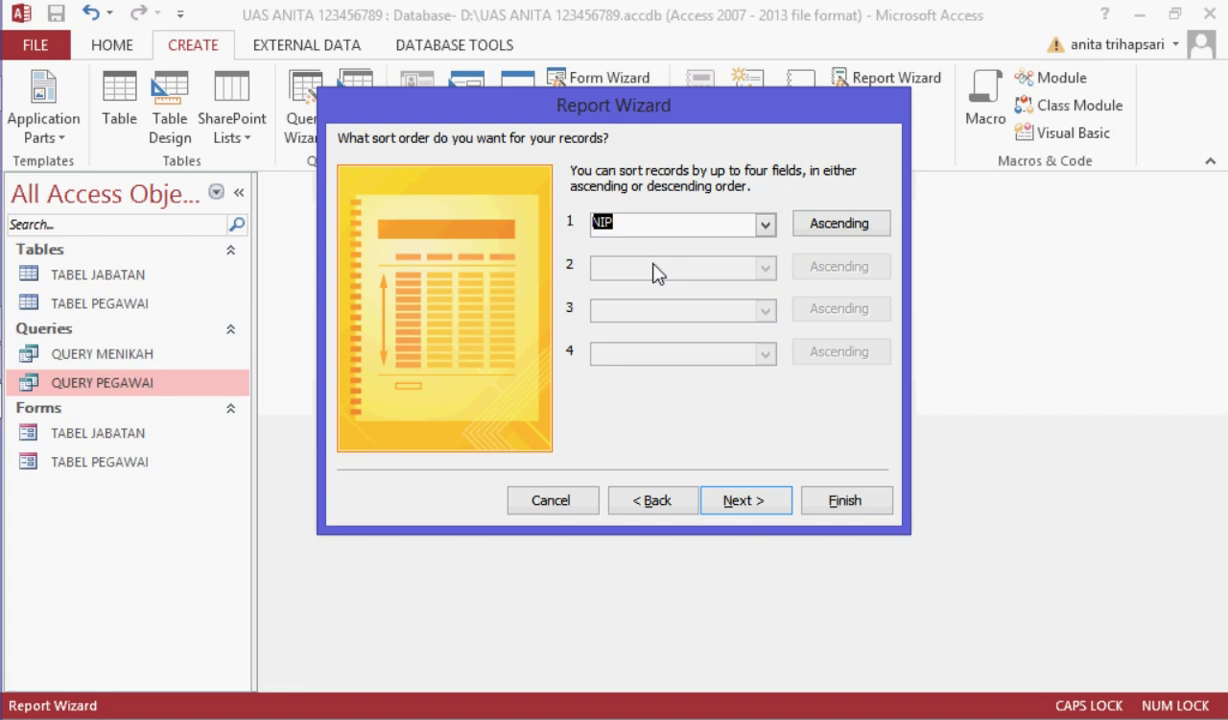
{"action": "left_click", "coordinate": [738, 503]}
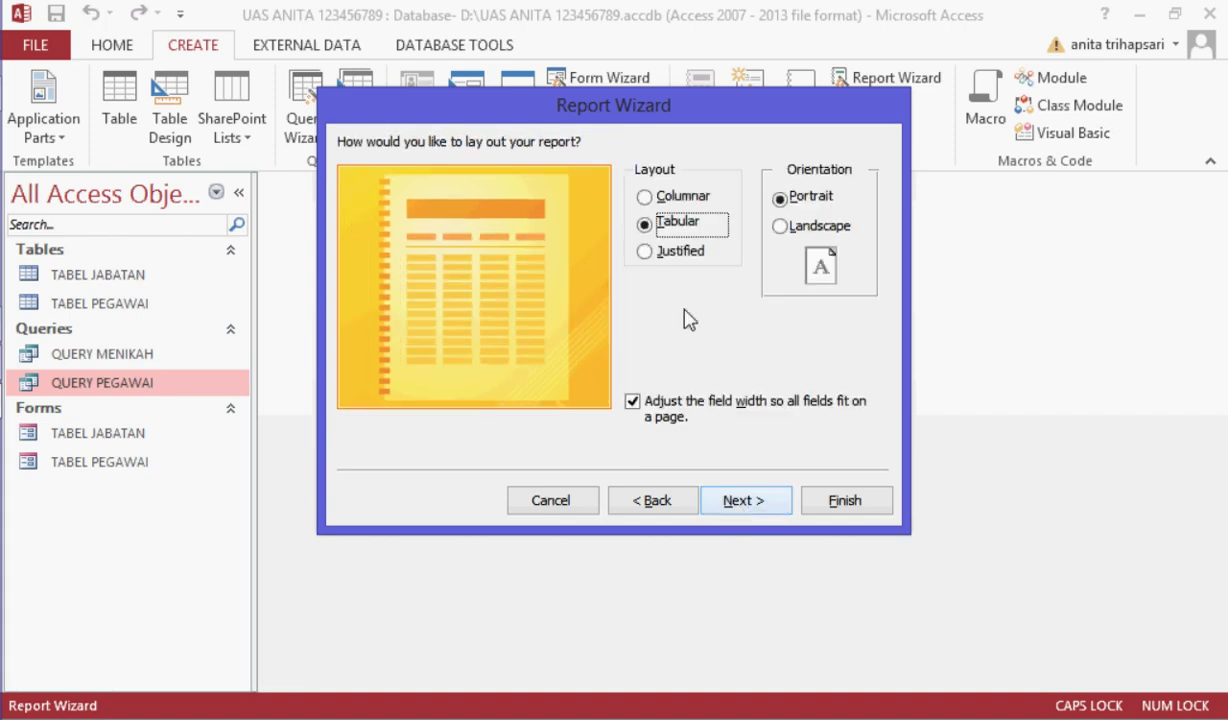
{"action": "left_click", "coordinate": [778, 226]}
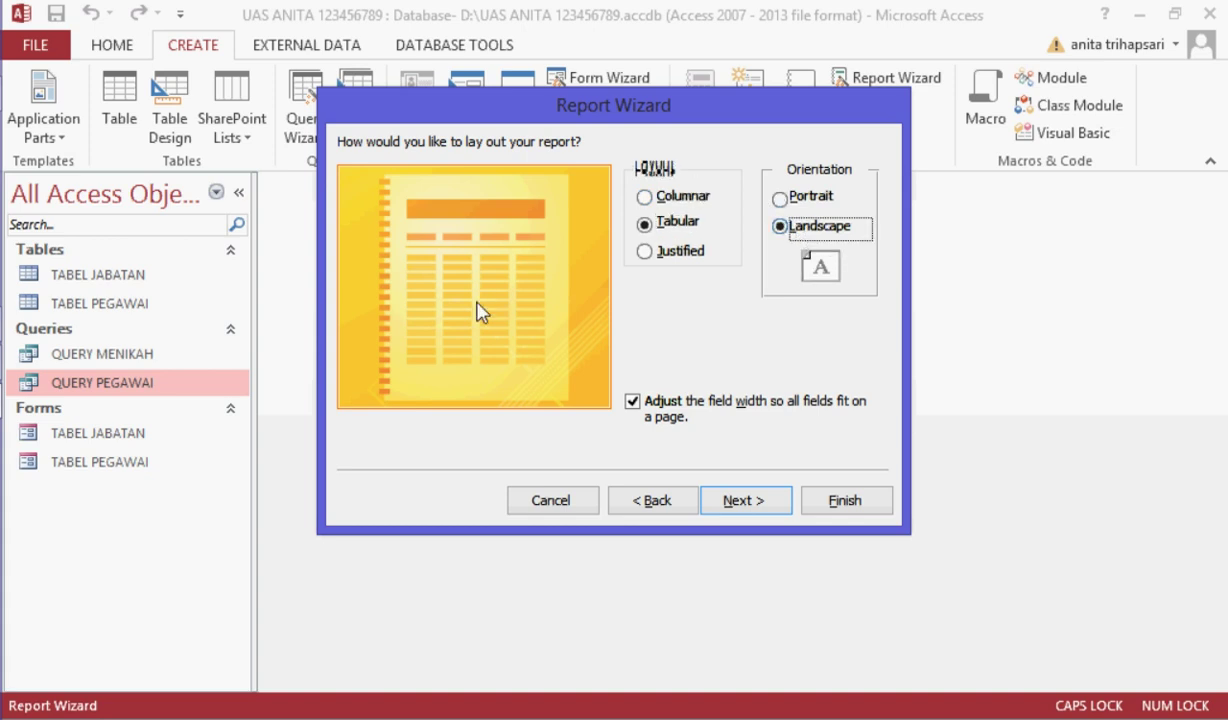
{"action": "left_click", "coordinate": [662, 197]}
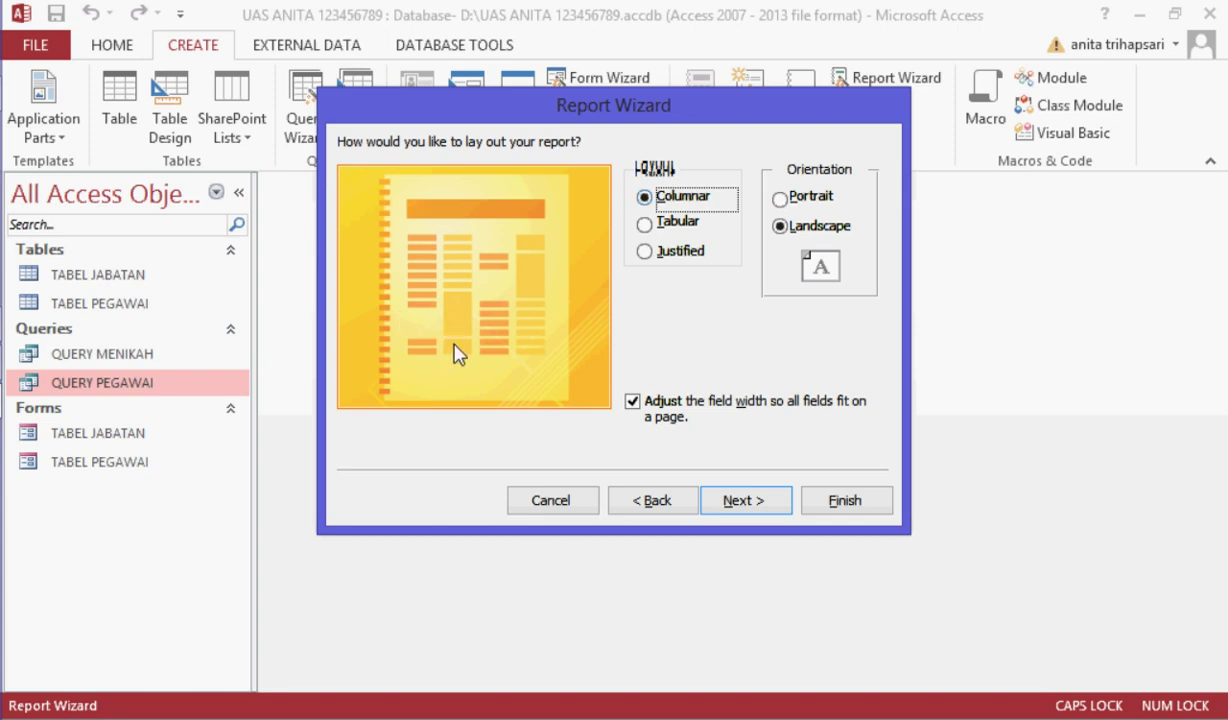
{"action": "left_click", "coordinate": [660, 222]}
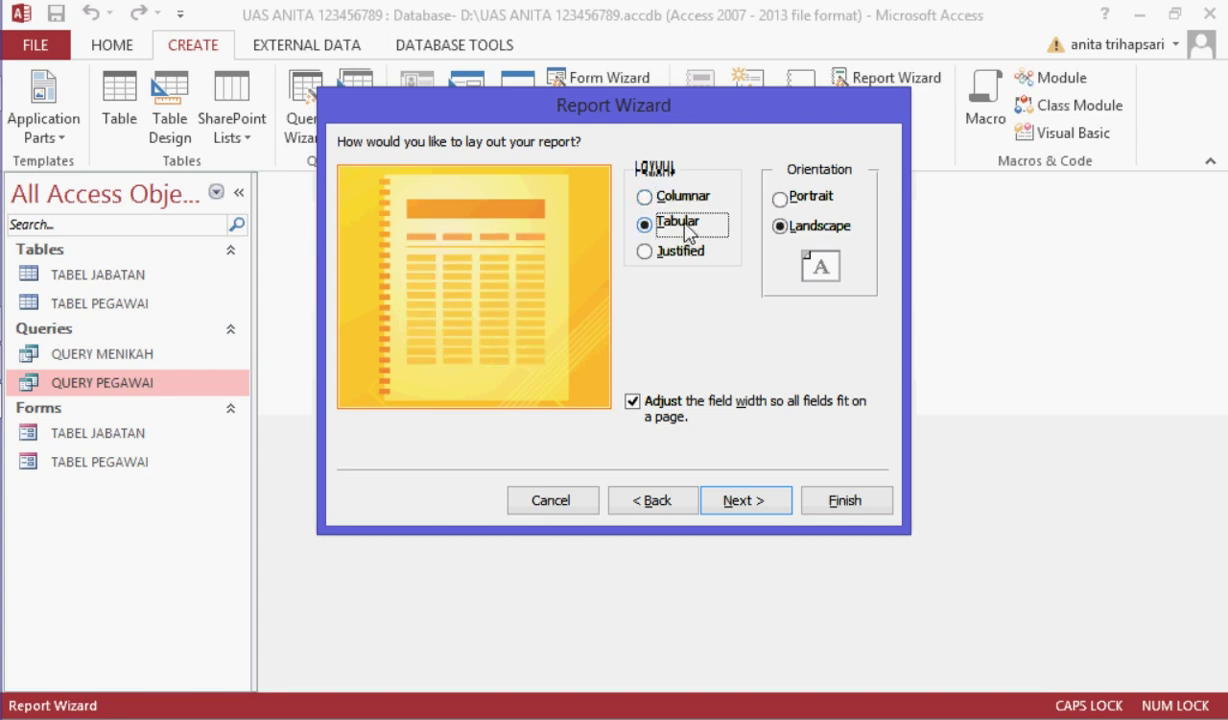
{"action": "left_click", "coordinate": [756, 506]}
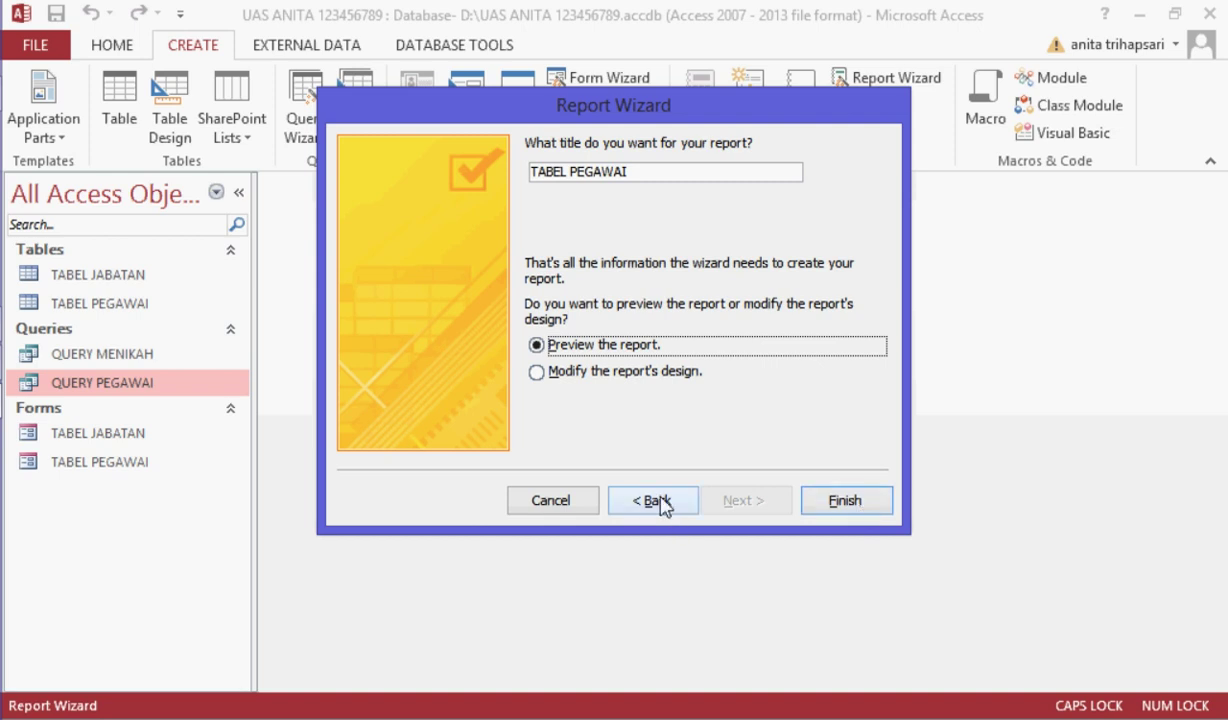
{"action": "left_click", "coordinate": [552, 500]}
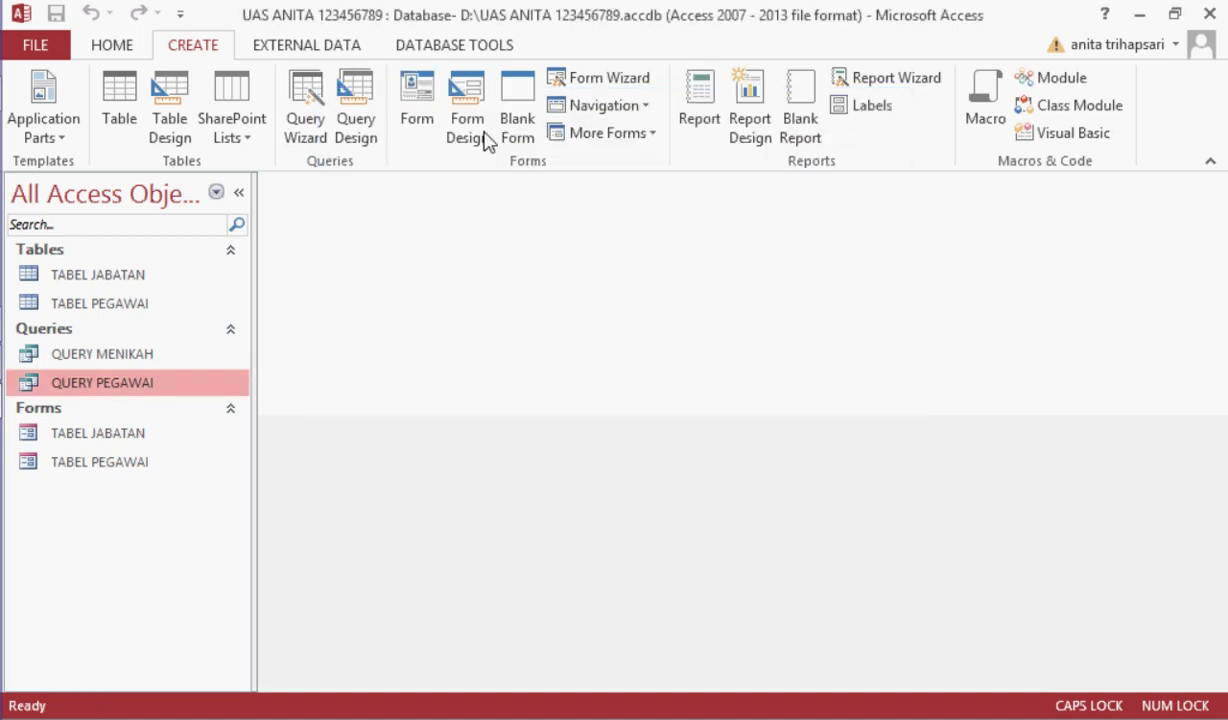
Step: Create a tabular landscape report titled TABEL PEGAWAI from all fields of QUERY PEGAWAI, viewed by TABEL PEGAWAI without grouping or sorting, and preview it
{"action": "left_click", "coordinate": [880, 80]}
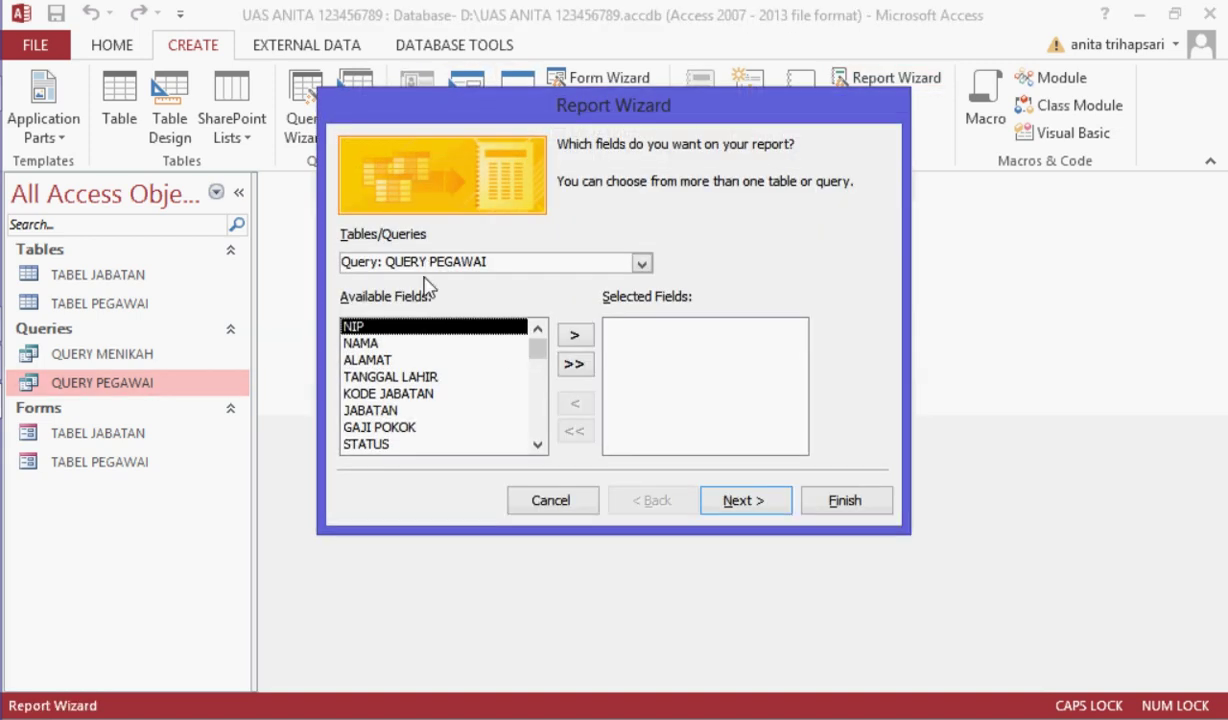
{"action": "left_click", "coordinate": [642, 264]}
{"action": "left_click", "coordinate": [642, 264]}
{"action": "left_click", "coordinate": [573, 364]}
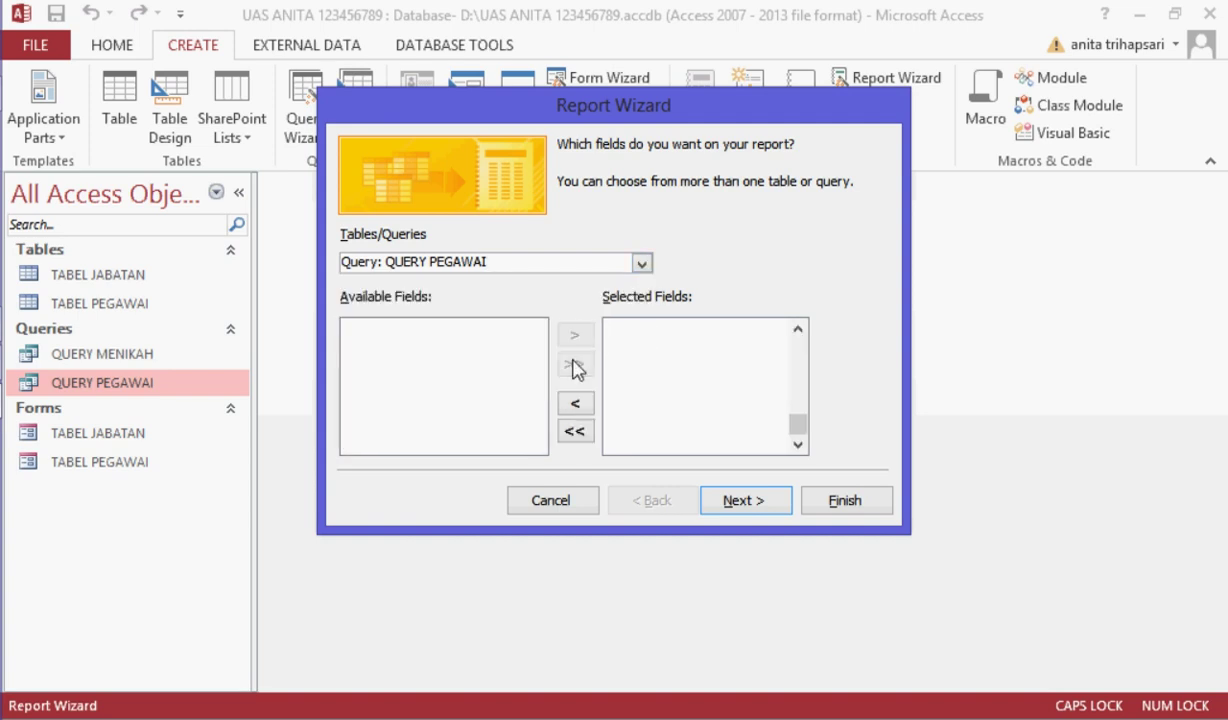
{"action": "left_click", "coordinate": [751, 506]}
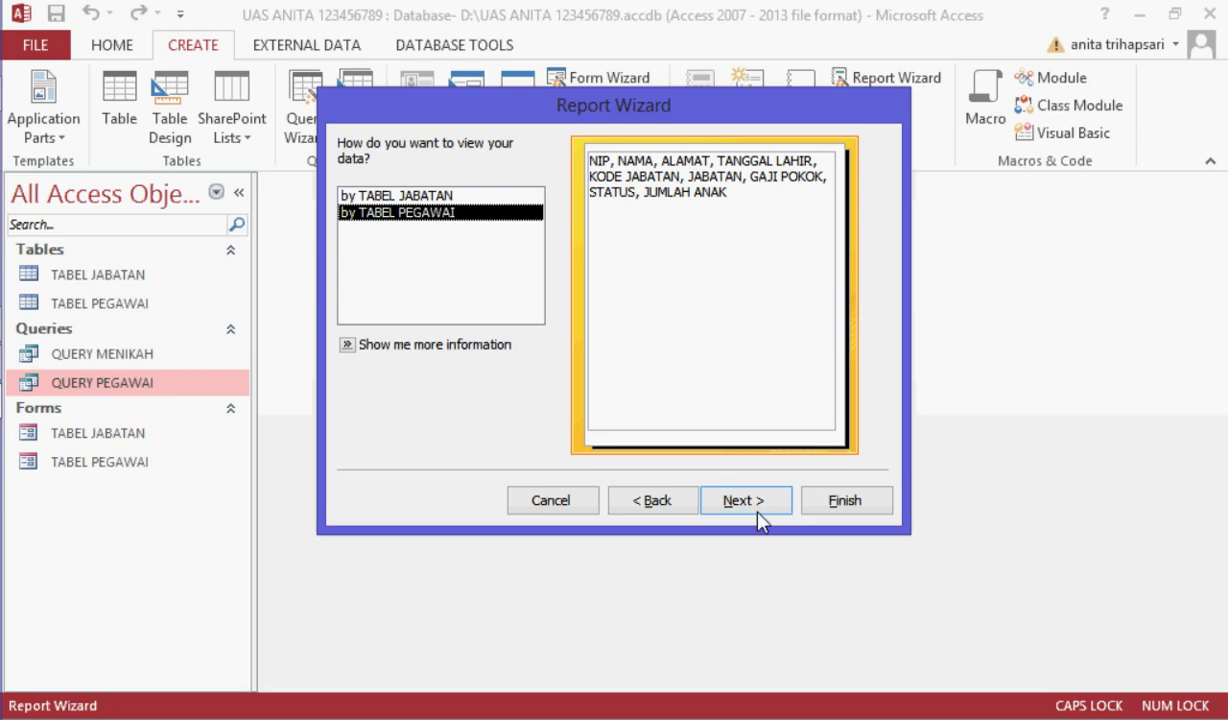
{"action": "left_click", "coordinate": [751, 506]}
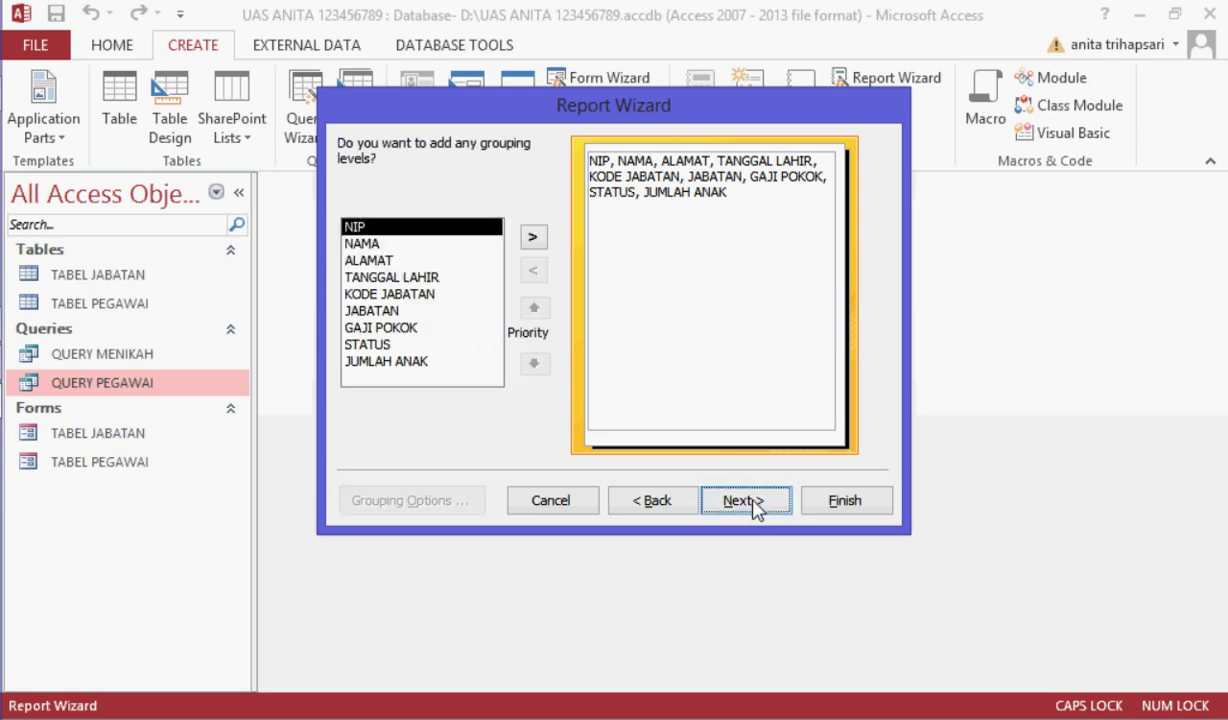
{"action": "left_click", "coordinate": [752, 506]}
{"action": "left_click", "coordinate": [752, 506]}
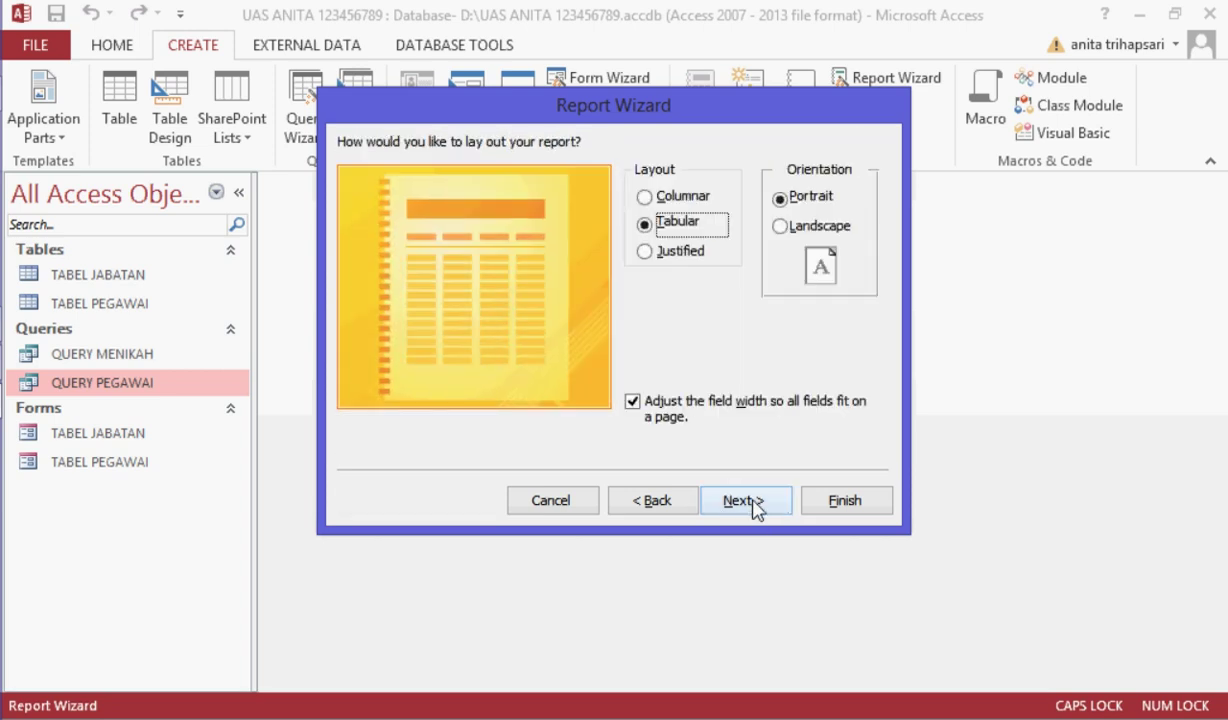
{"action": "left_click", "coordinate": [806, 230]}
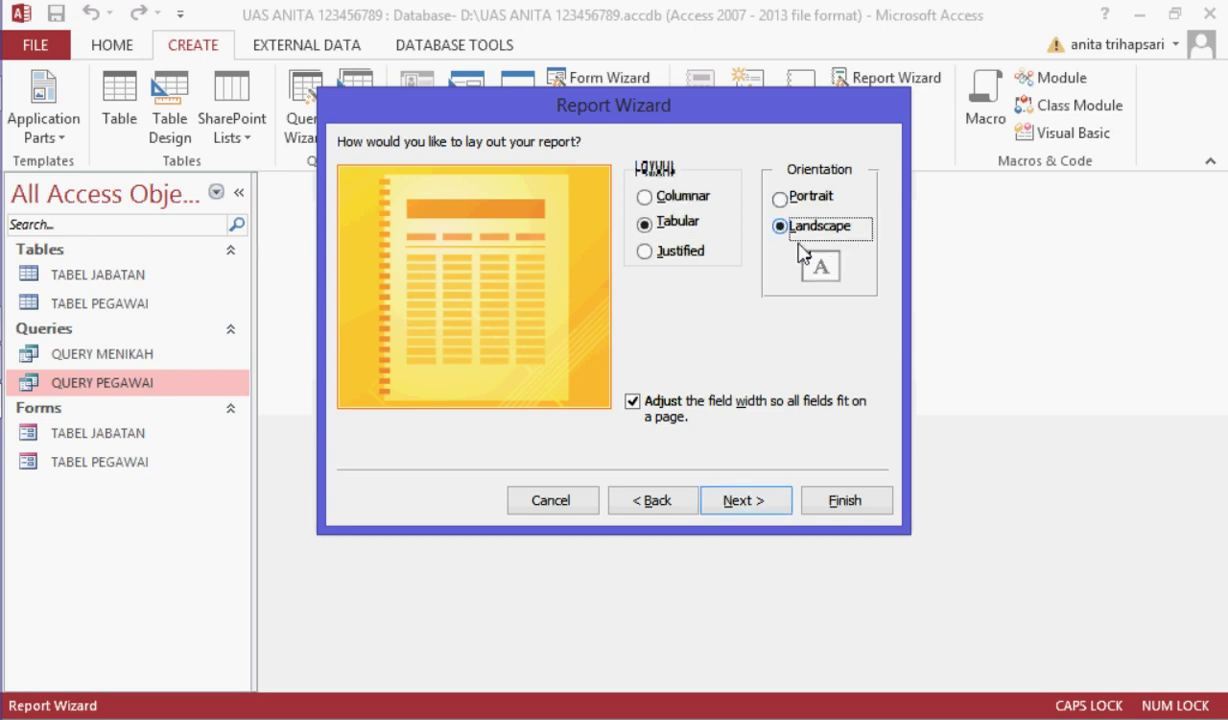
{"action": "left_click", "coordinate": [762, 505]}
{"action": "left_click", "coordinate": [850, 502]}
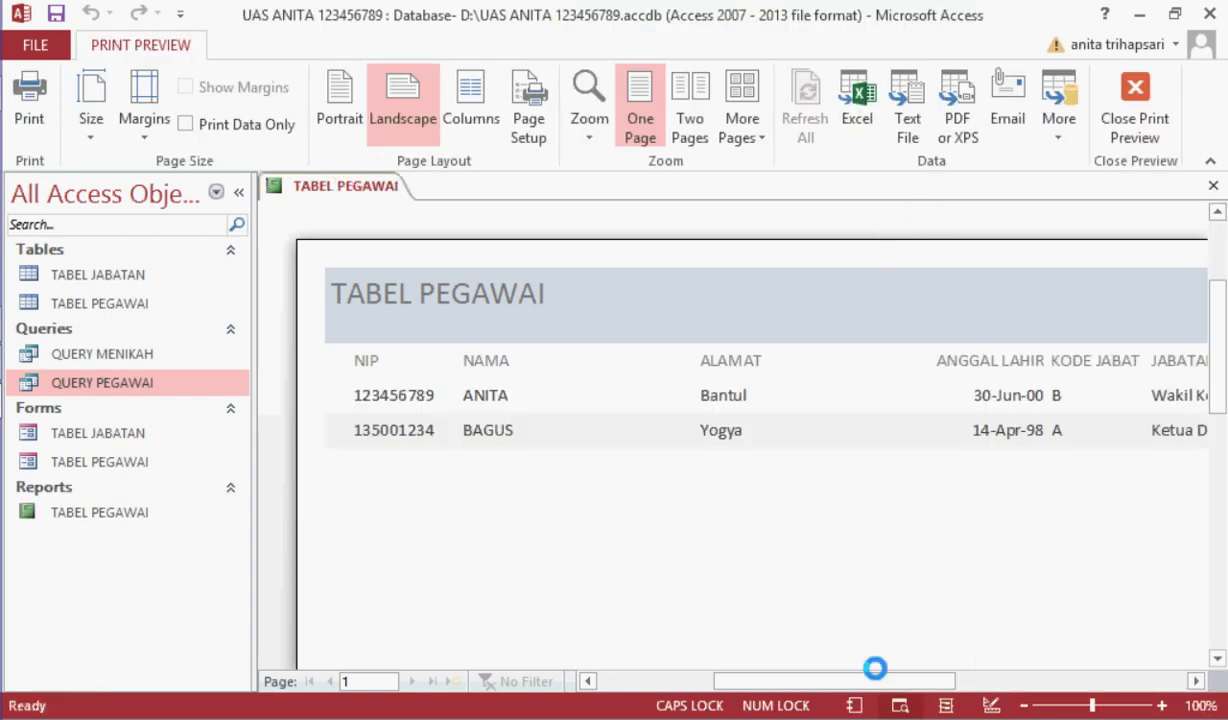
Step: Examine the report preview across the full page width and the available paper sizes, and close the report
{"action": "left_click", "coordinate": [997, 681]}
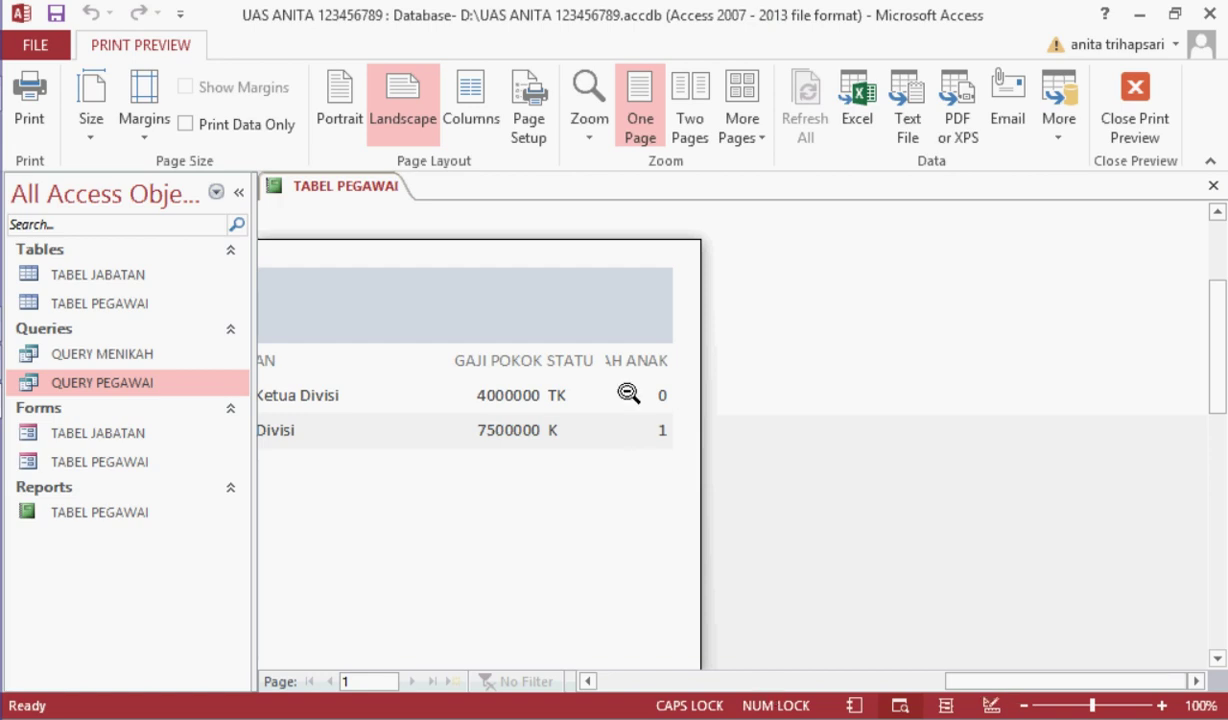
{"action": "left_click", "coordinate": [673, 681]}
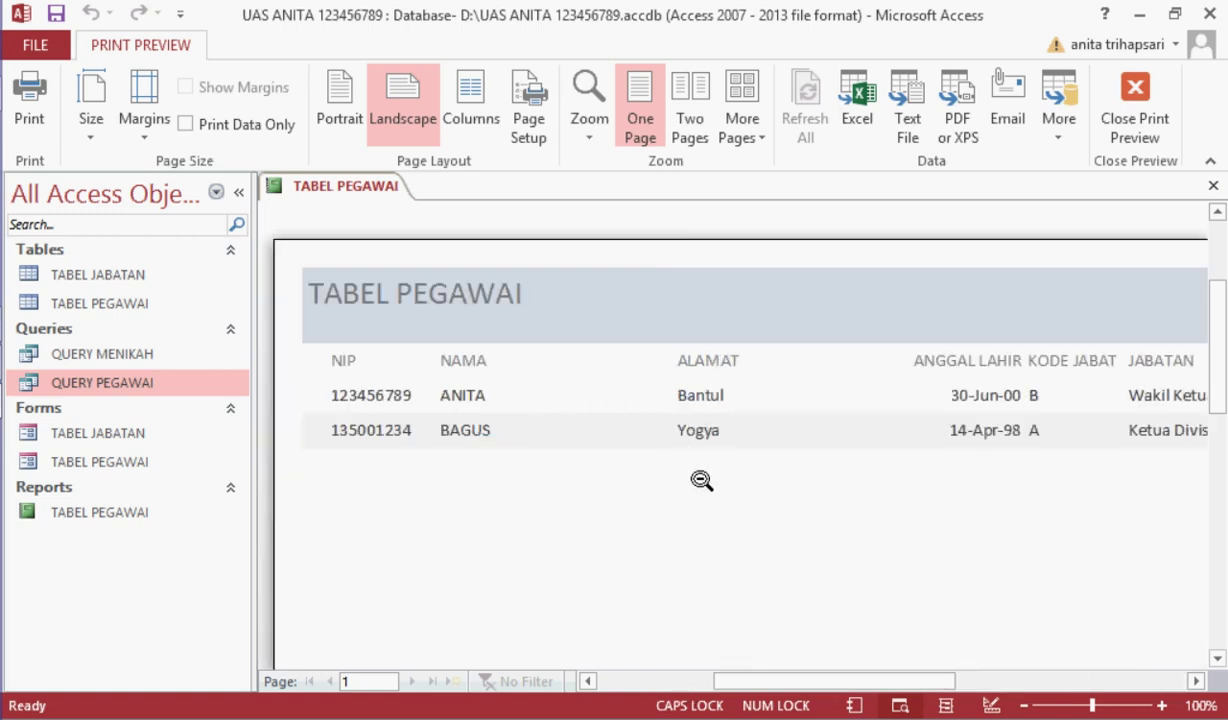
{"action": "left_click", "coordinate": [90, 138]}
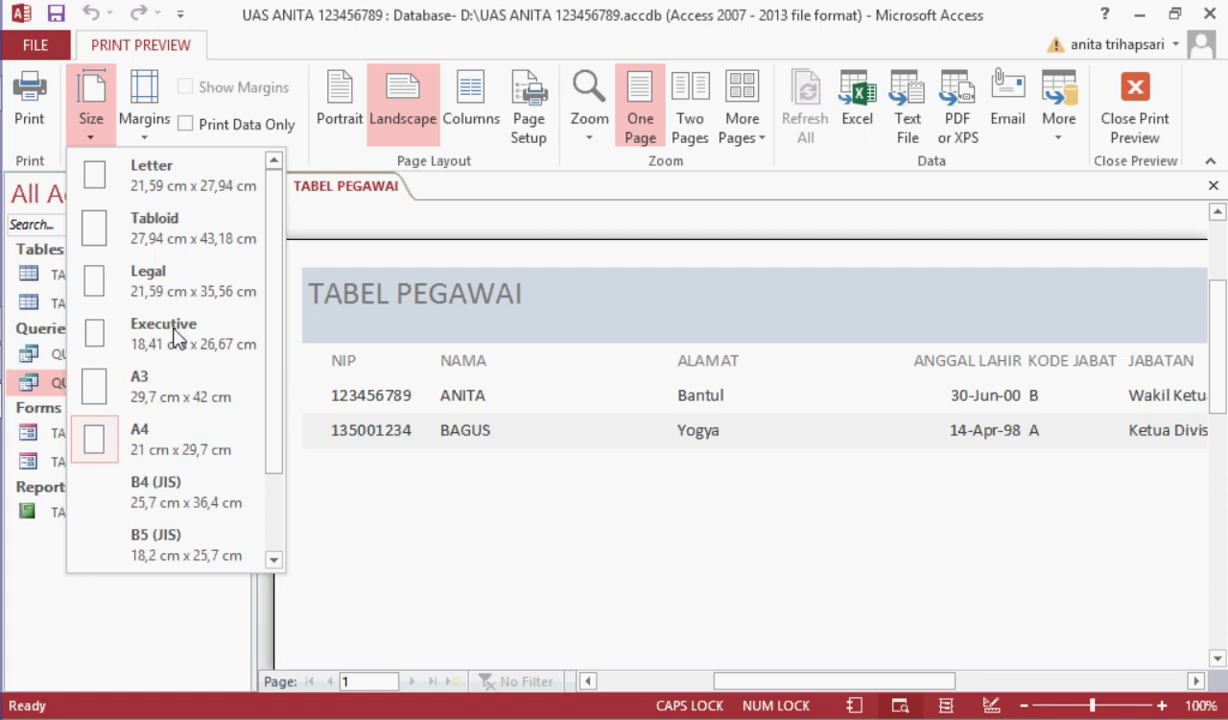
{"action": "left_click", "coordinate": [106, 142]}
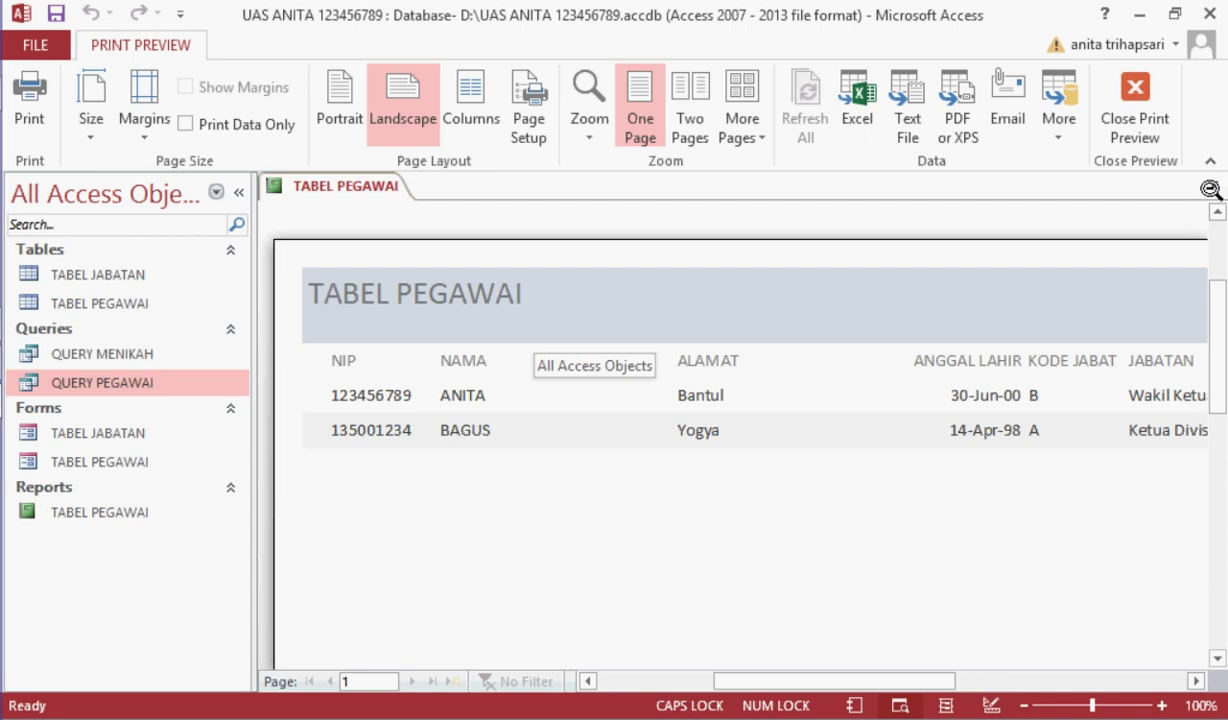
{"action": "left_click", "coordinate": [1135, 105]}
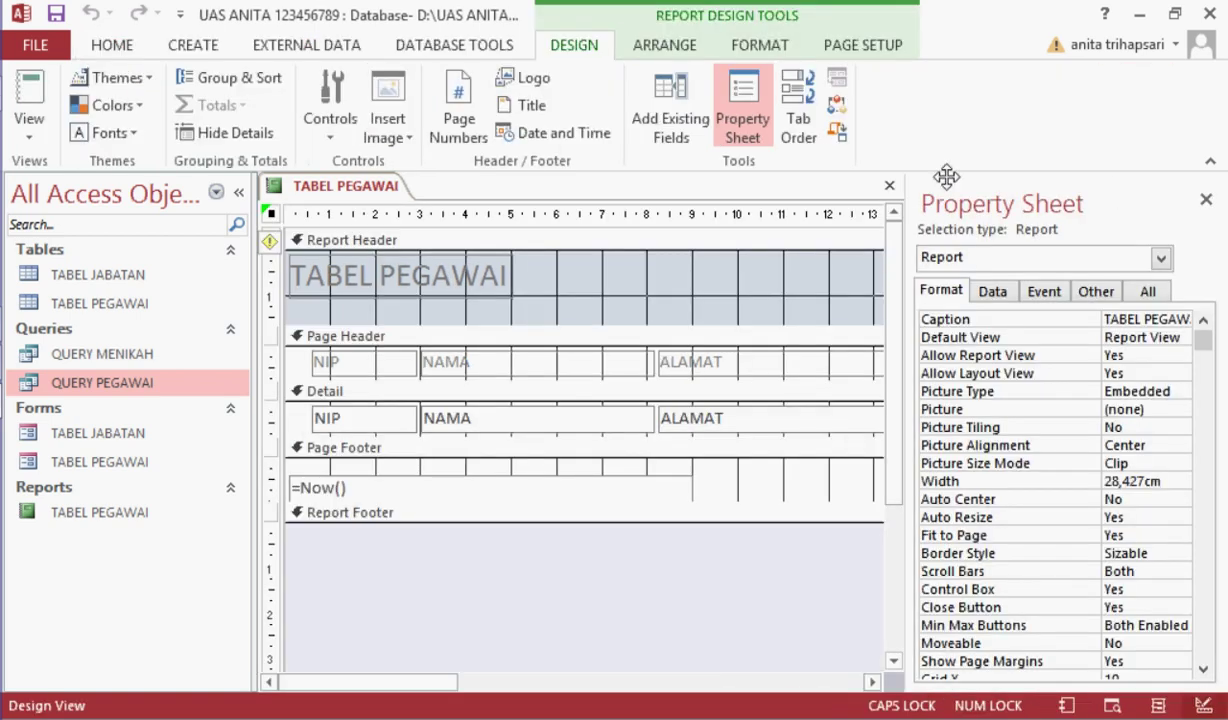
{"action": "left_click", "coordinate": [889, 185]}
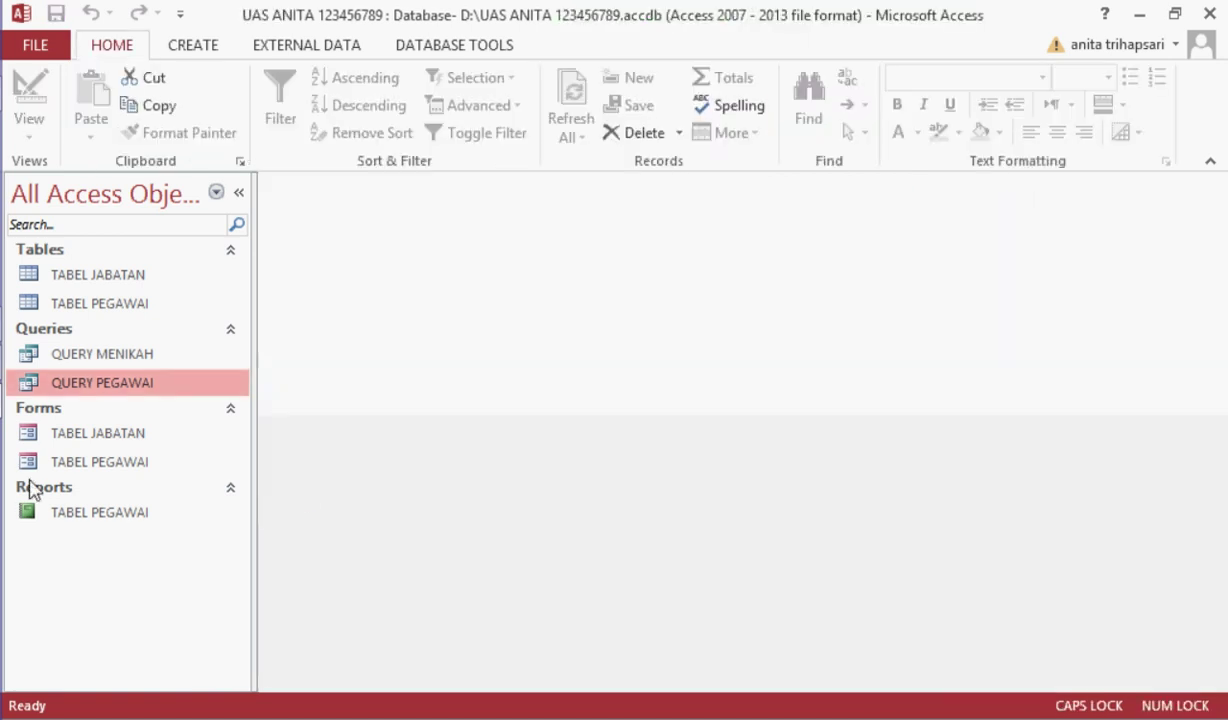
Step: Start a new report with the Report Wizard based on QUERY MENIKAH and include all of its fields
{"action": "left_click", "coordinate": [82, 355]}
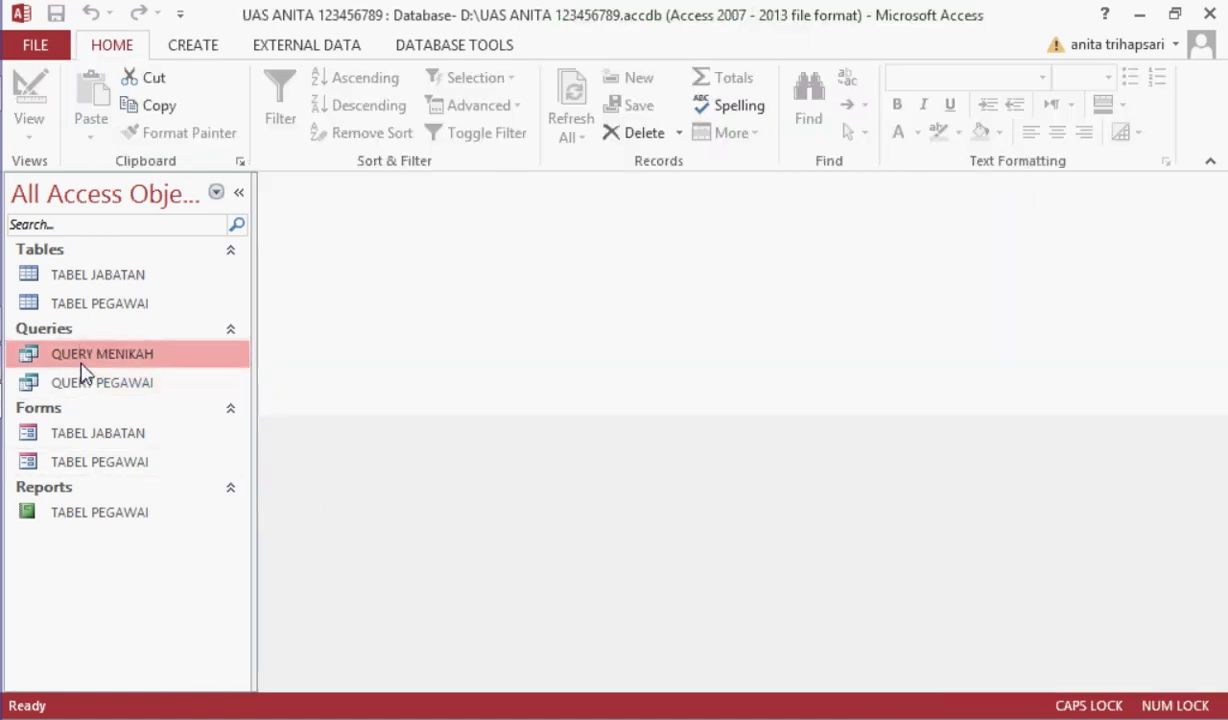
{"action": "left_click", "coordinate": [194, 47]}
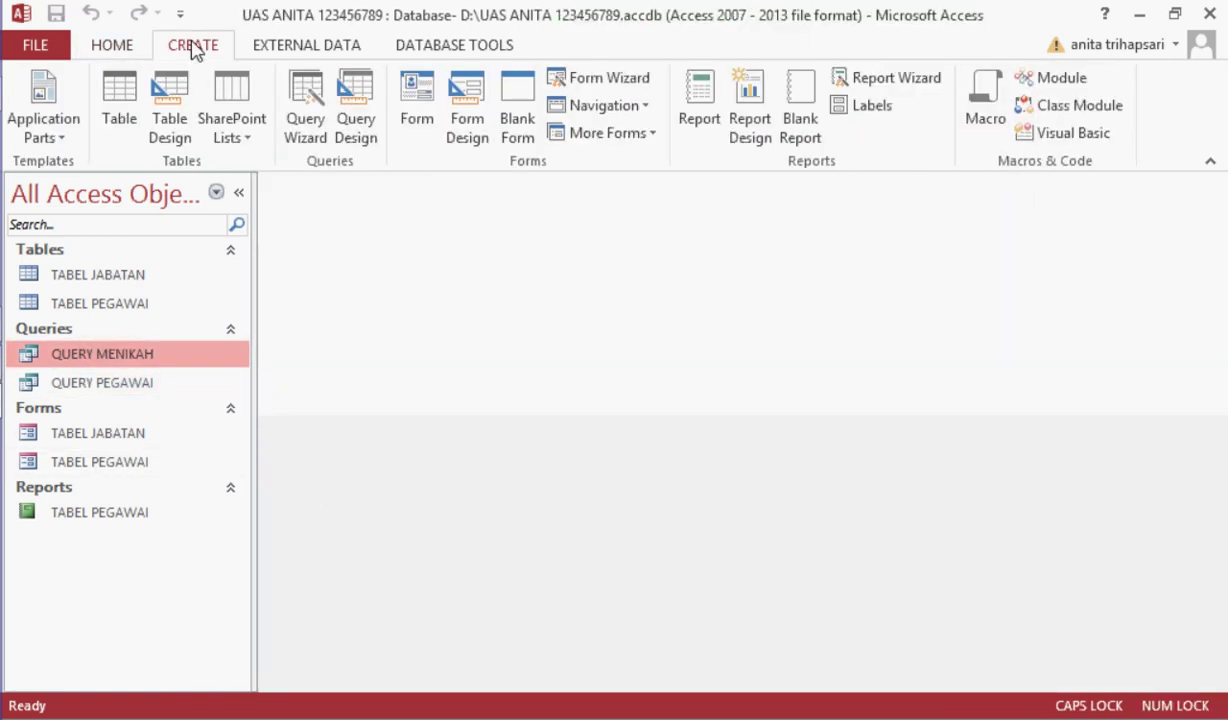
{"action": "left_click", "coordinate": [918, 85]}
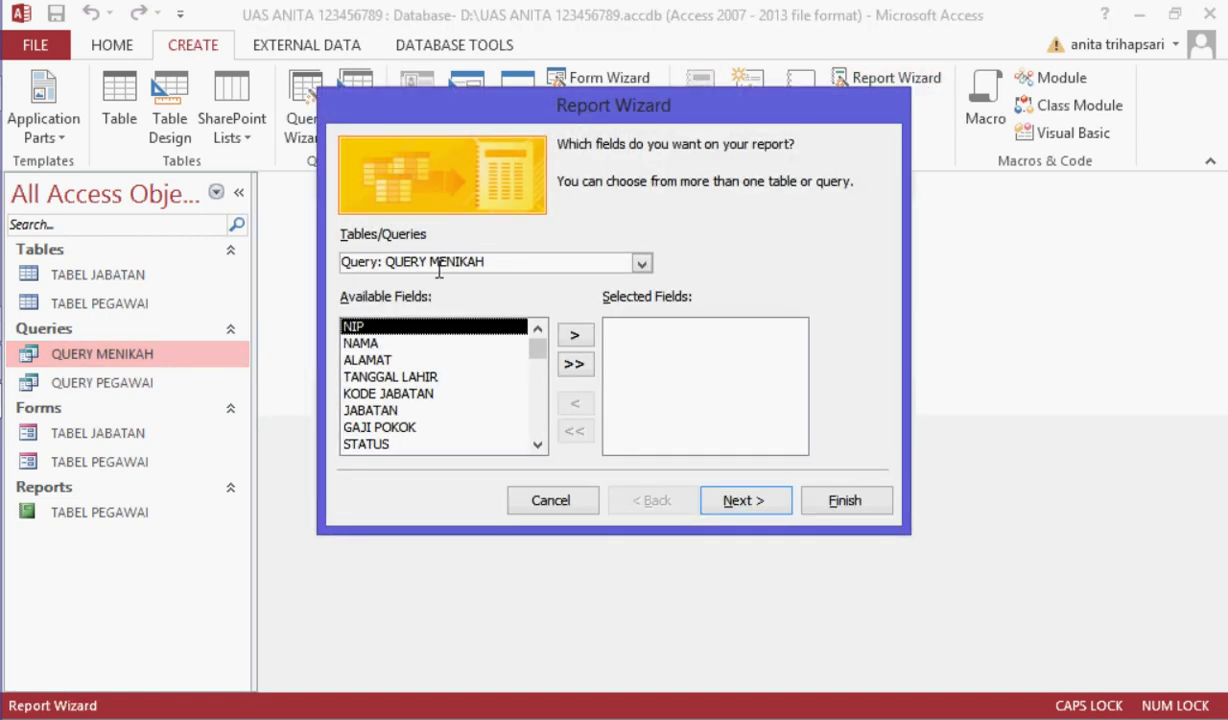
{"action": "left_click", "coordinate": [574, 364]}
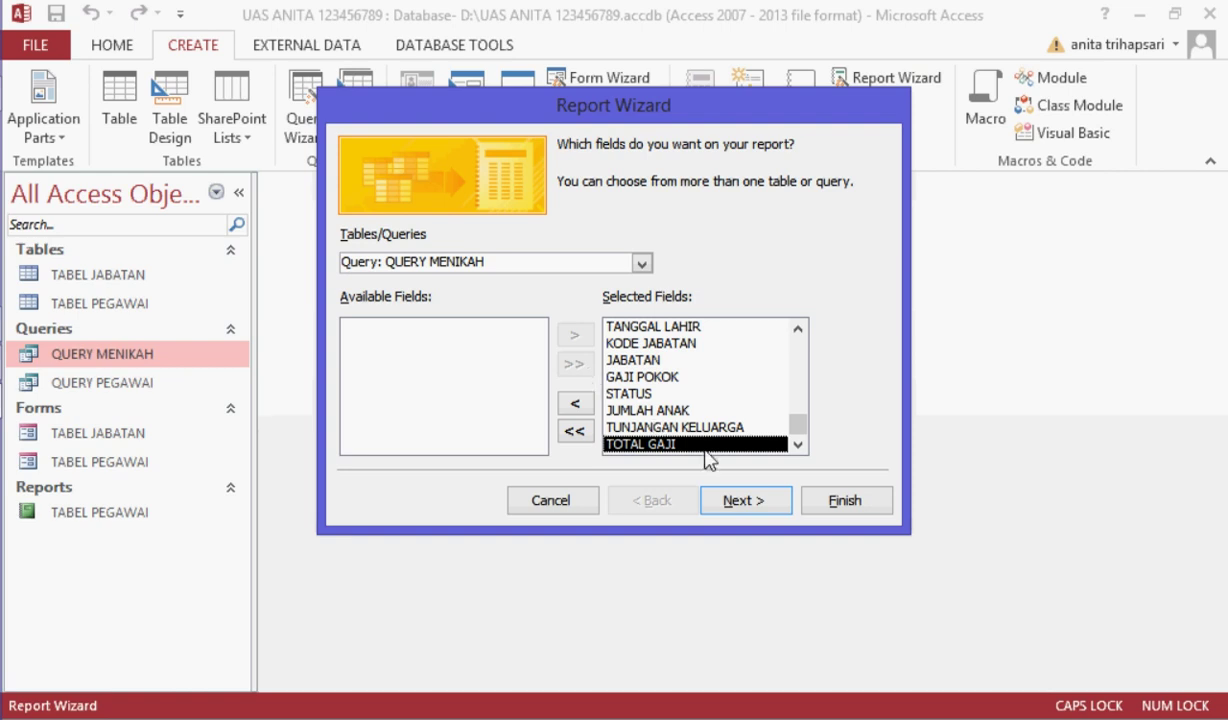
Step: Leave the report without grouping or sorting and lay it out as tabular in landscape orientation
{"action": "left_click", "coordinate": [740, 501]}
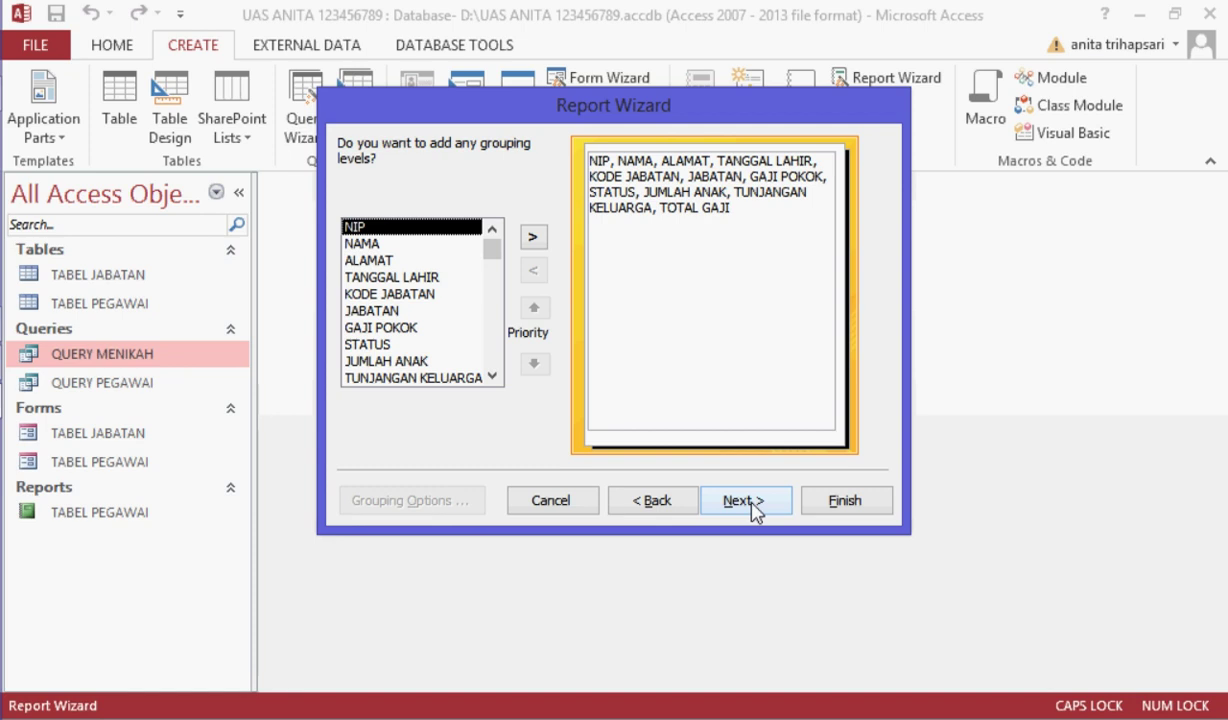
{"action": "left_click", "coordinate": [753, 510]}
{"action": "left_click", "coordinate": [765, 510]}
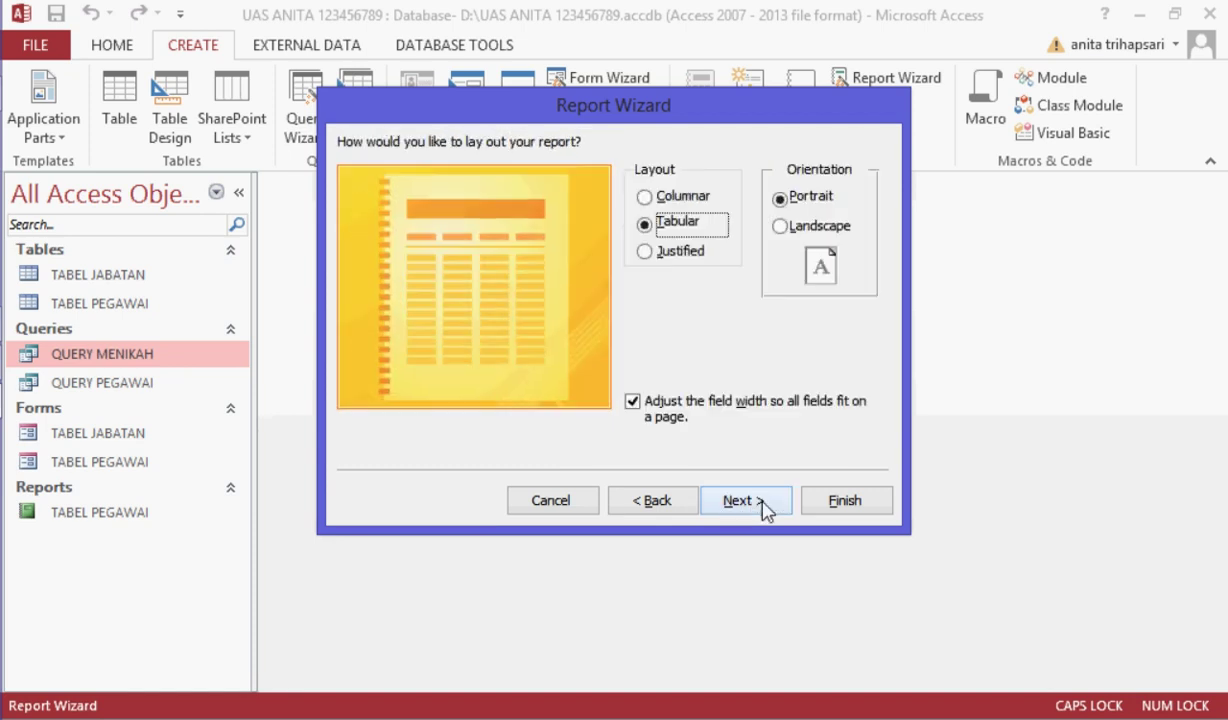
{"action": "left_click", "coordinate": [806, 233]}
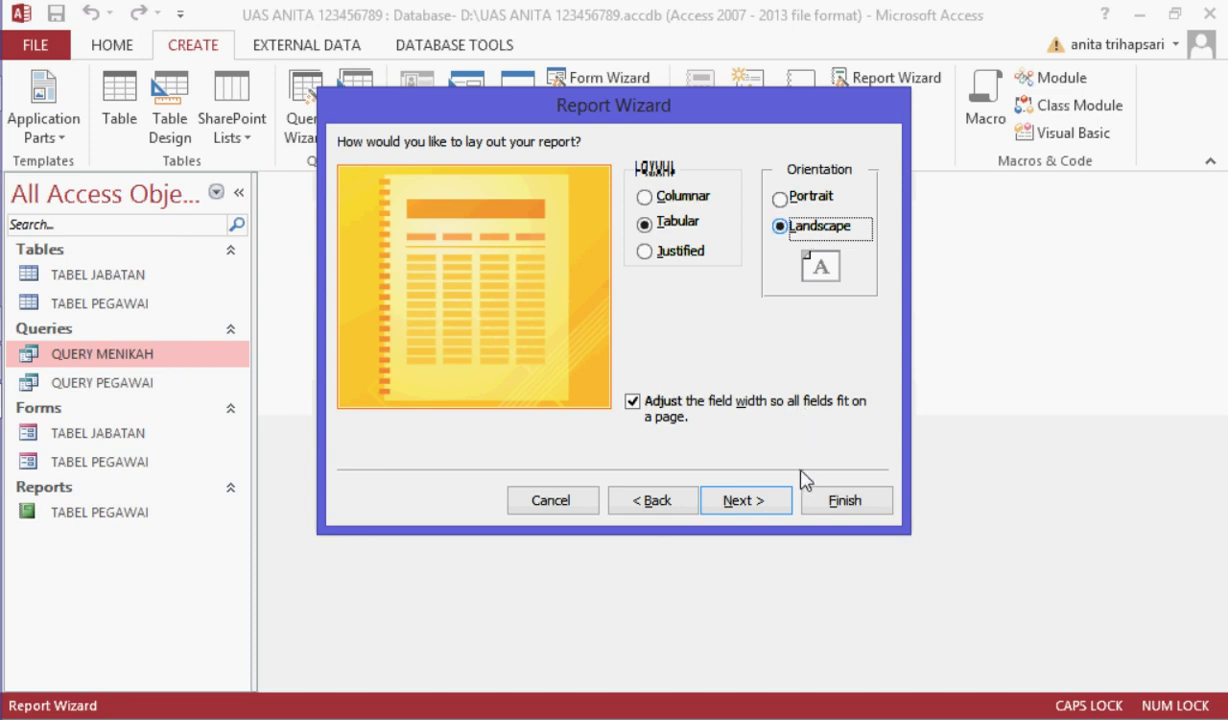
{"action": "left_click", "coordinate": [760, 510]}
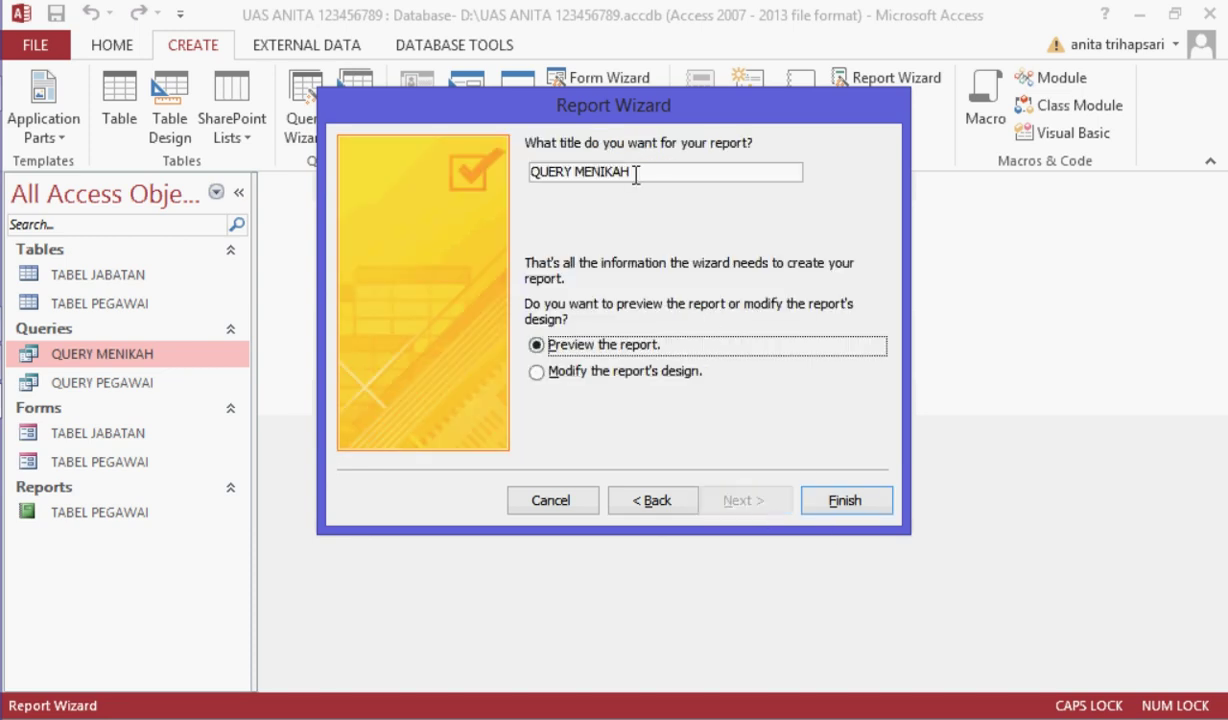
Step: Title the report REKAPITULASI GAJI, generate it, and view its preview through to the TOTAL GAJI column
{"action": "left_click_drag", "start_coordinate": [635, 172], "coordinate": [474, 170]}
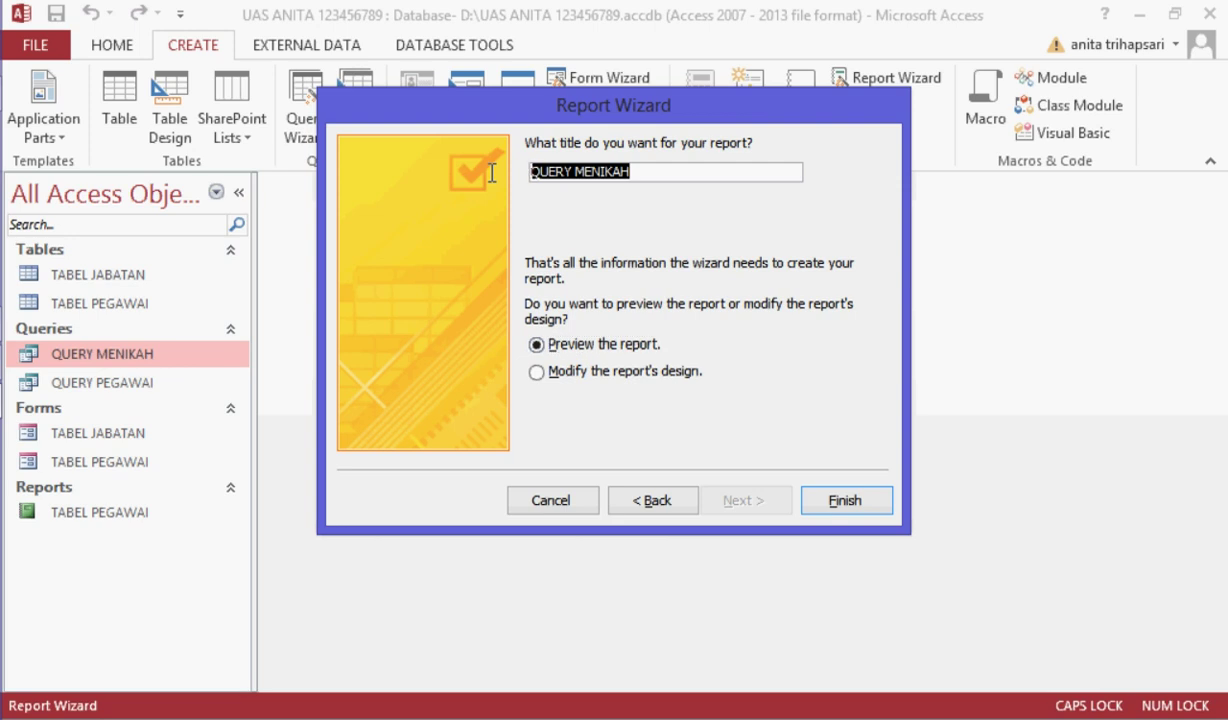
{"action": "type", "text": "REKAPITULA"}
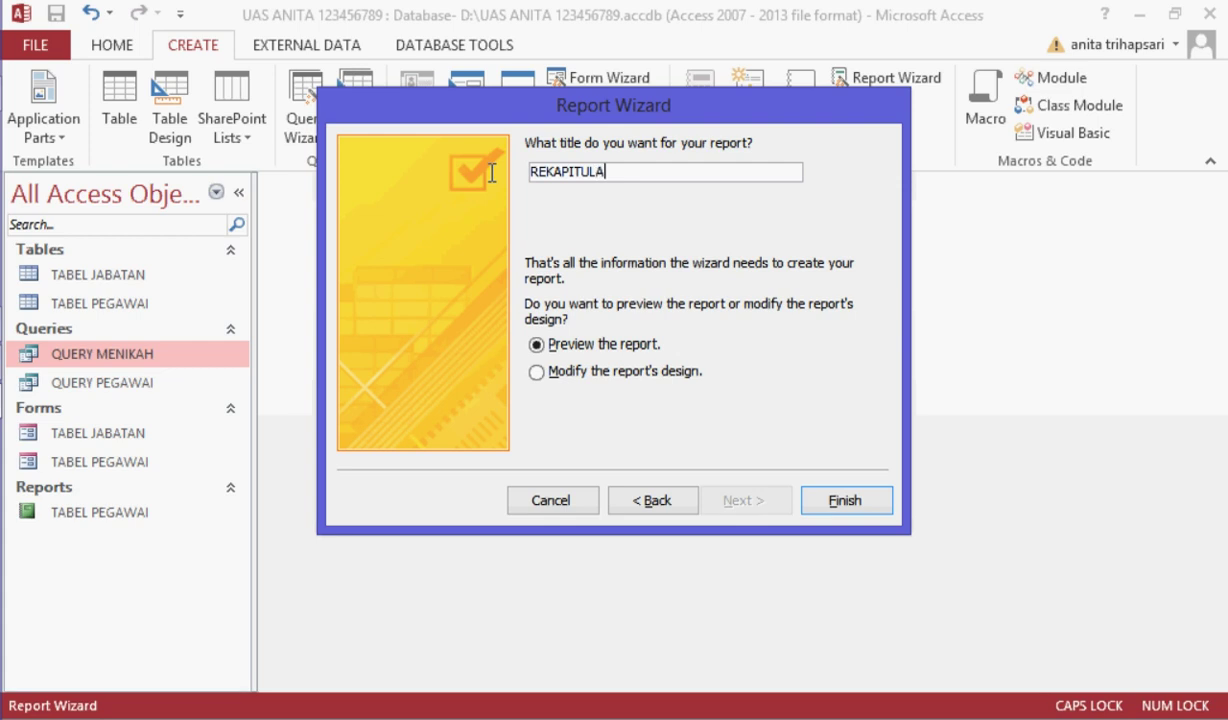
{"action": "type", "text": "SI GAJI"}
{"action": "left_click", "coordinate": [818, 505]}
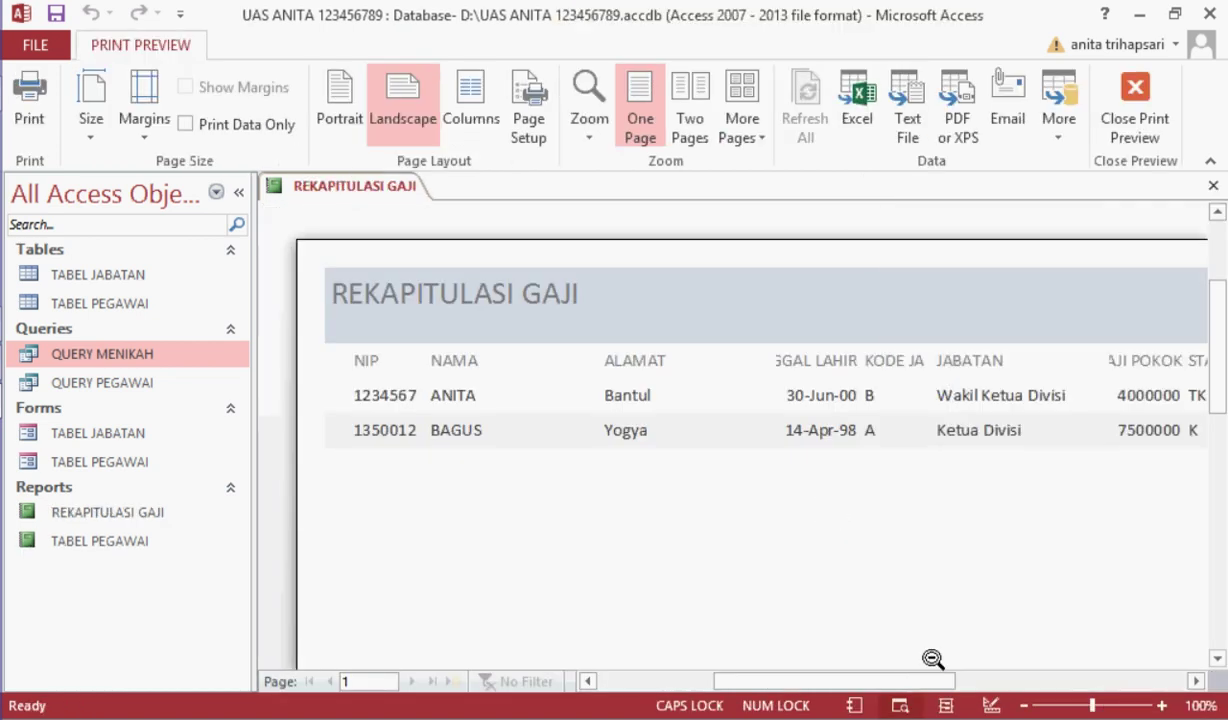
{"action": "left_click", "coordinate": [985, 680]}
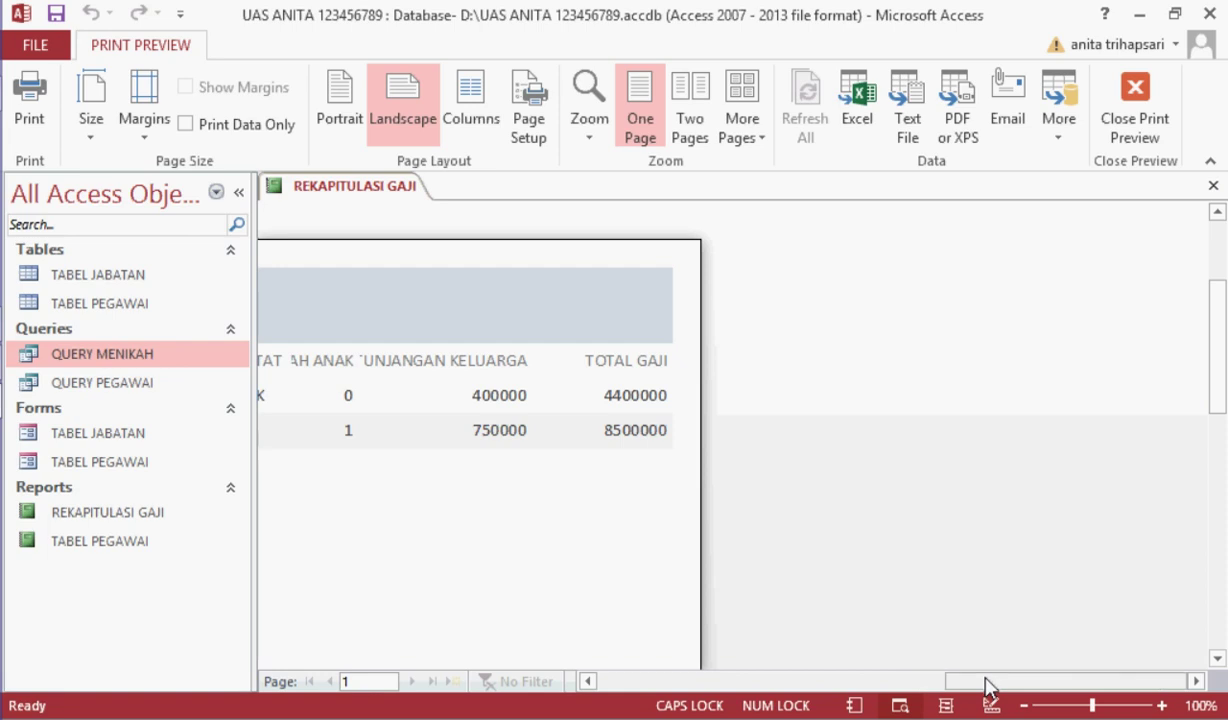